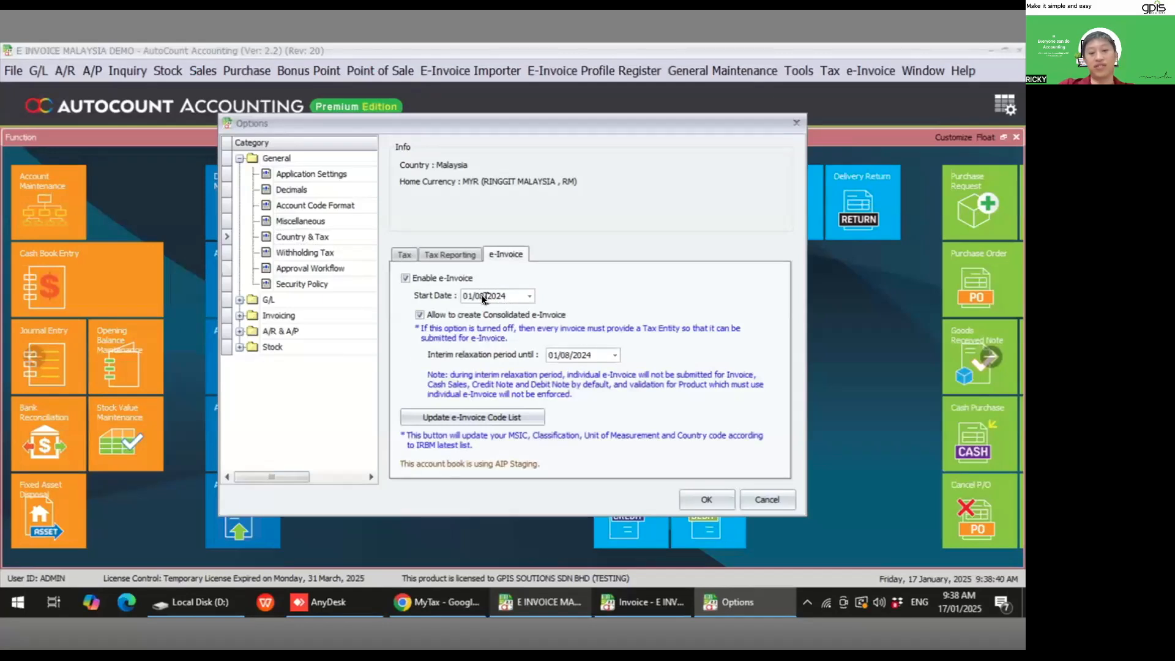
# - Try to untick the option allowing consolidated e-Invoices and acknowledge the warning
pyautogui.click(419, 315)
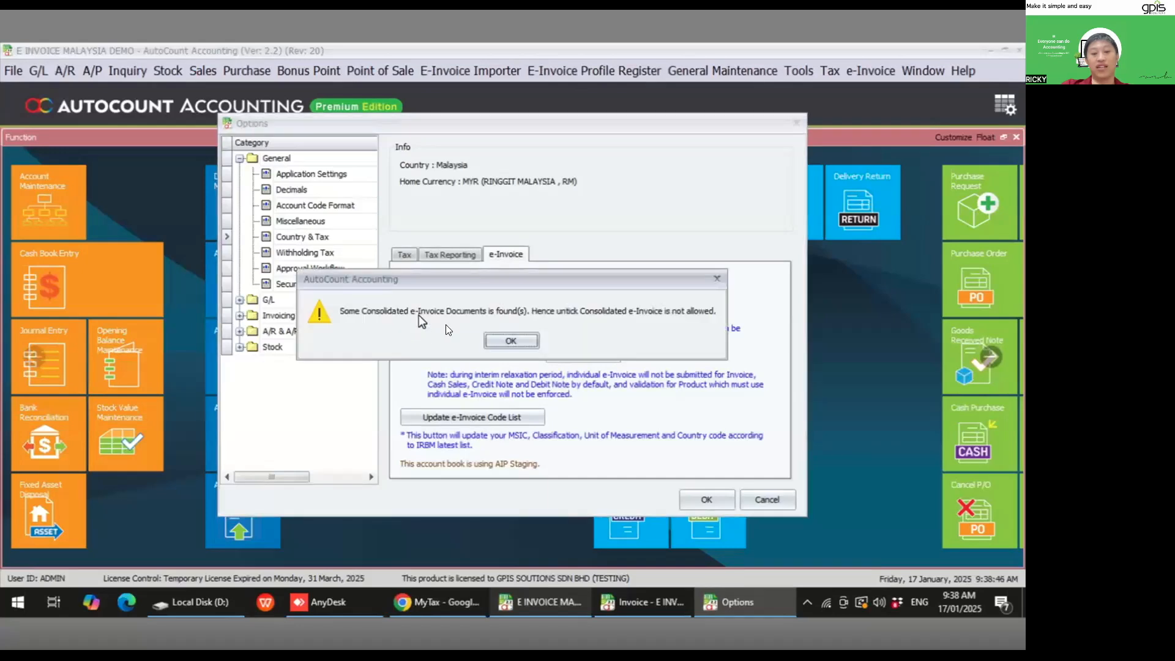
pyautogui.click(509, 340)
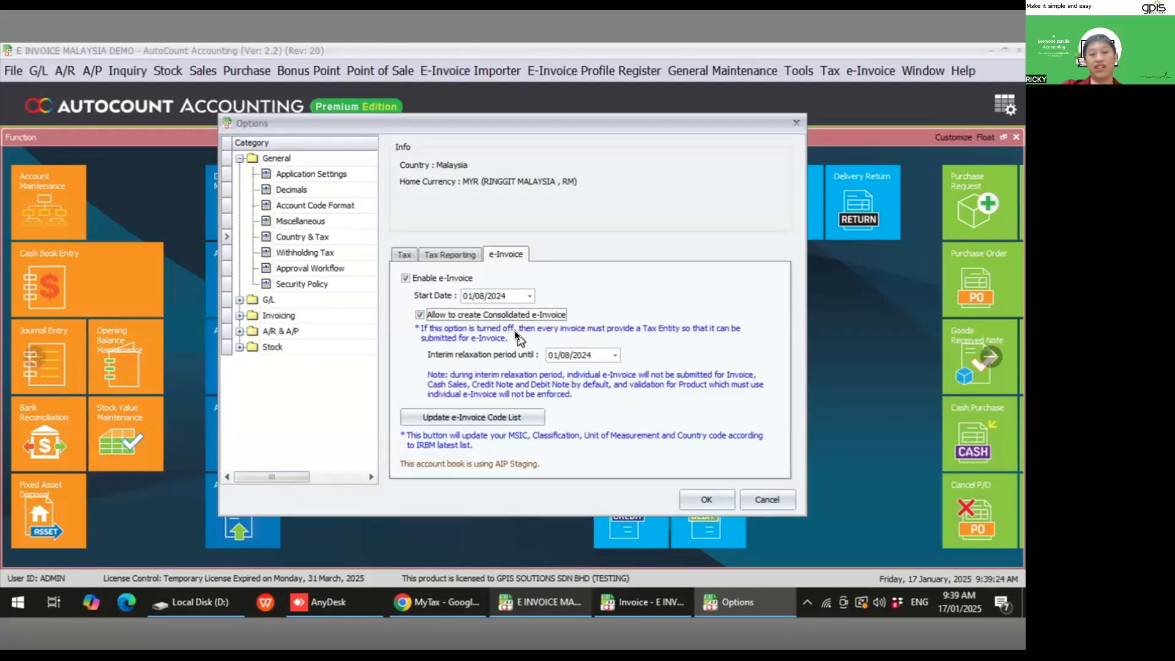
# - Set the e-Invoice start date to 01/07/2025 and the interim relaxation period end to 30/06/2025
pyautogui.click(550, 354)
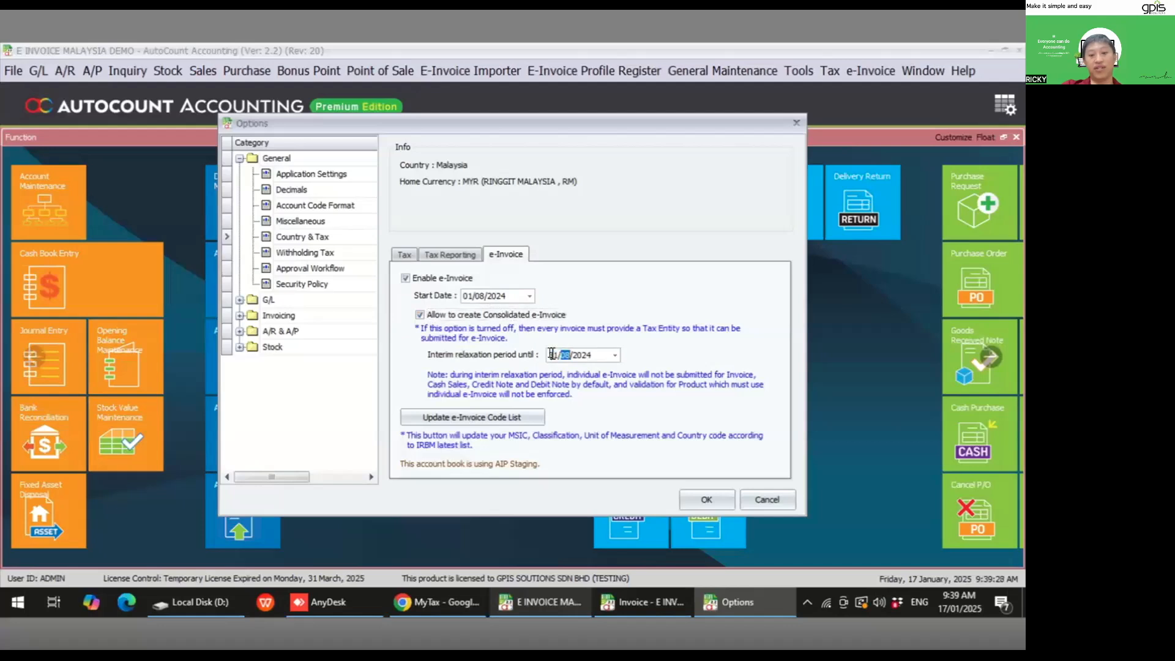
pyautogui.write('07')
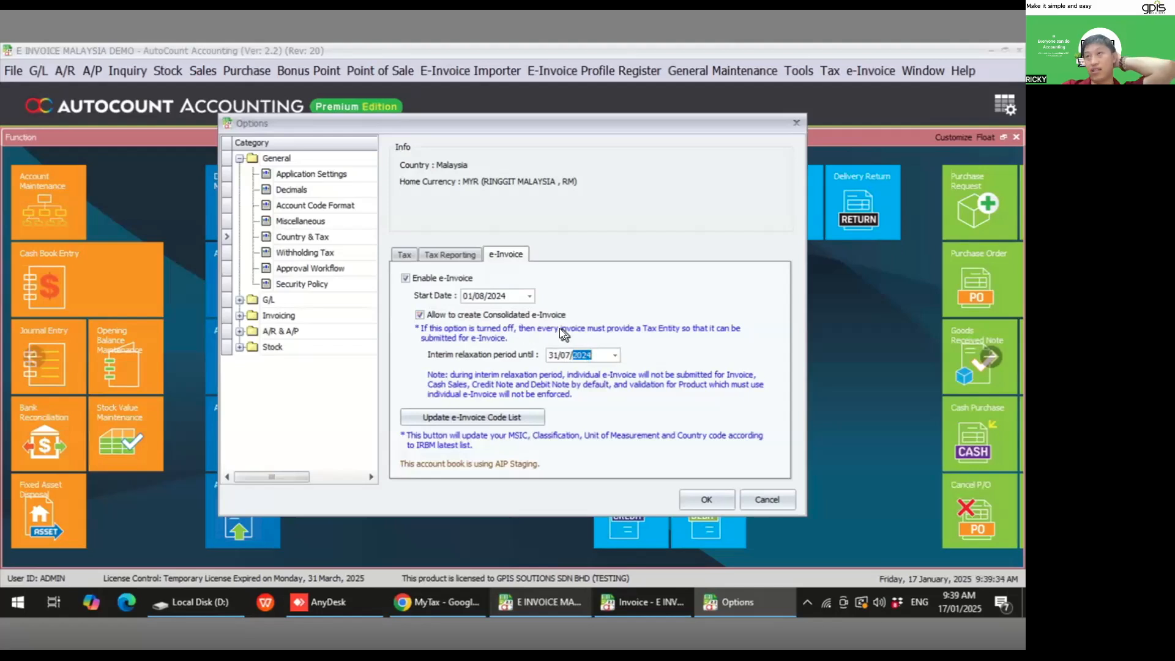
pyautogui.click(481, 295)
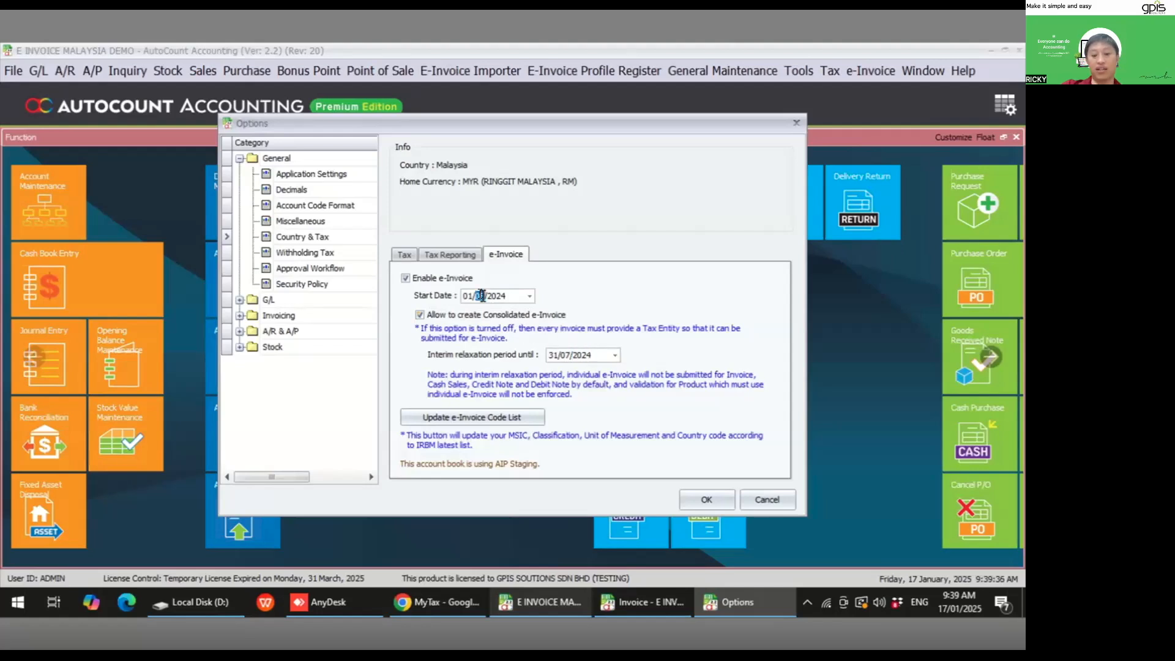
pyautogui.write('7/')
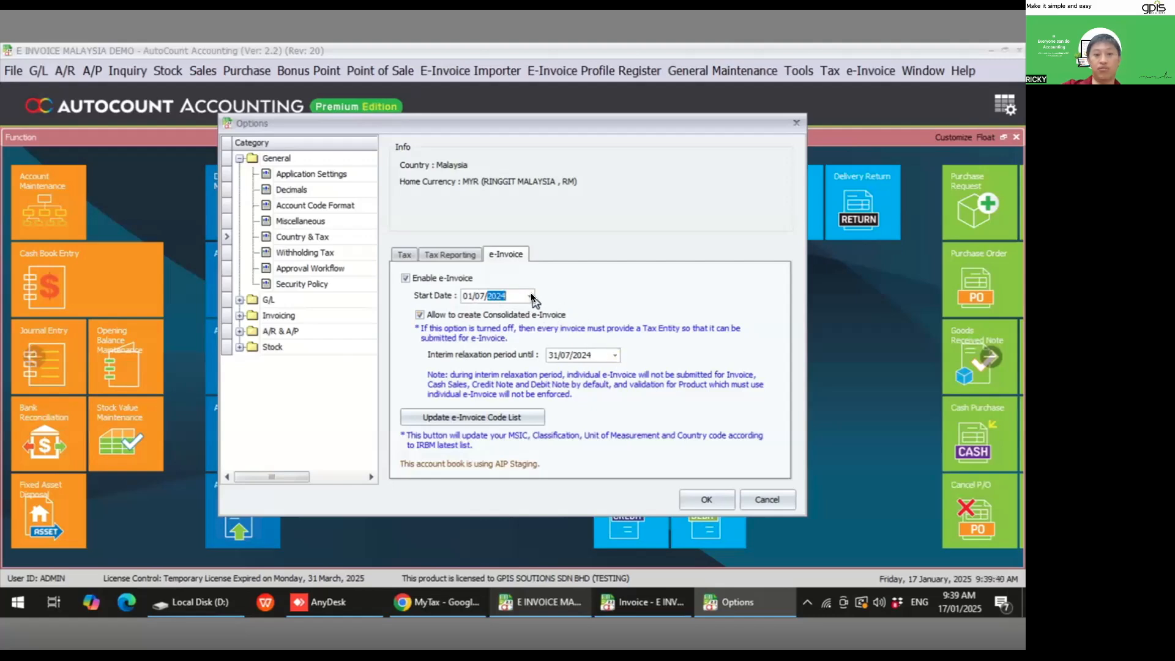
pyautogui.write('25')
pyautogui.click(560, 355)
pyautogui.write('30/06/')
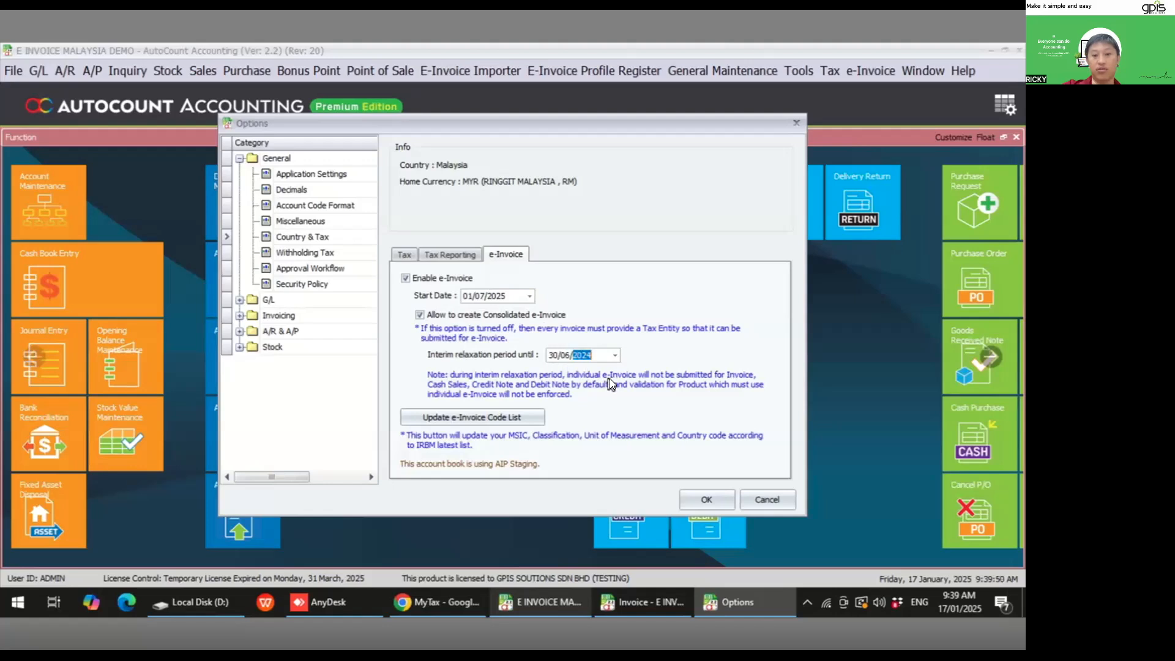
pyautogui.write('2025')
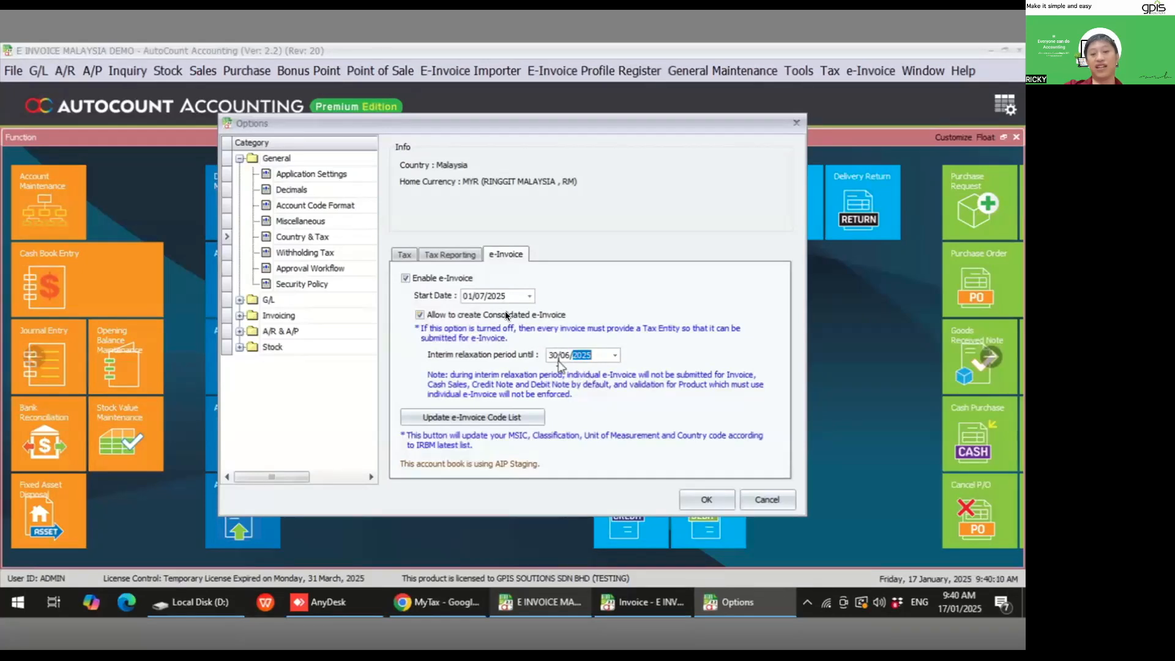
pyautogui.click(482, 296)
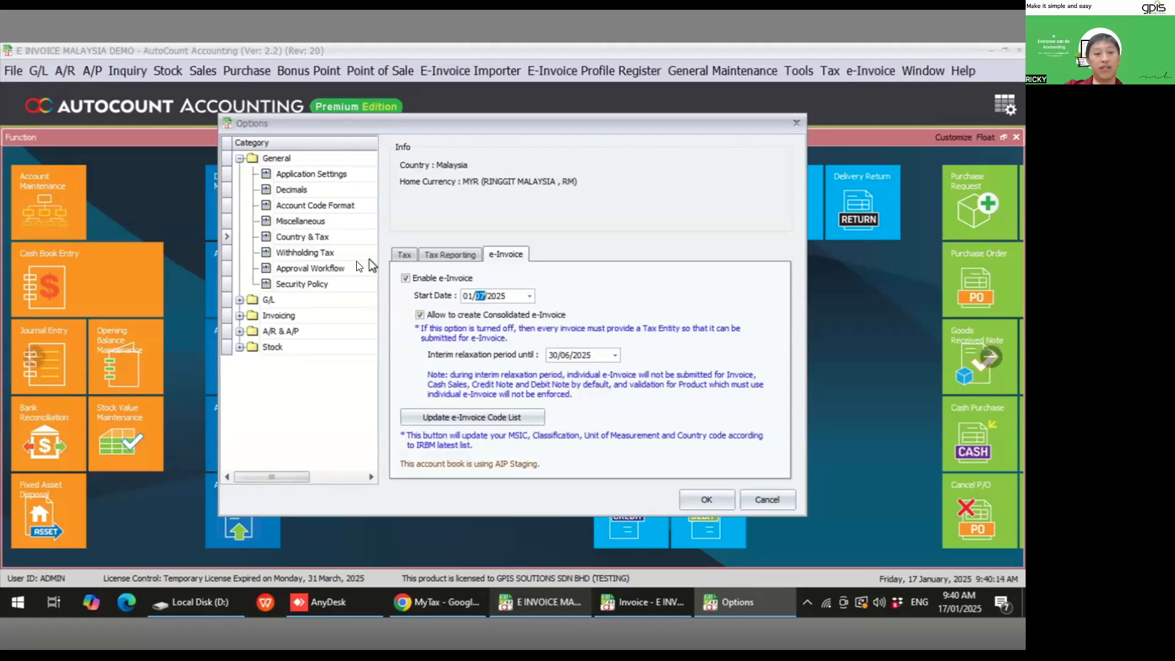
# - Review the Approval Workflow and Country & Tax option pages, then close the Options dialog
pyautogui.click(341, 266)
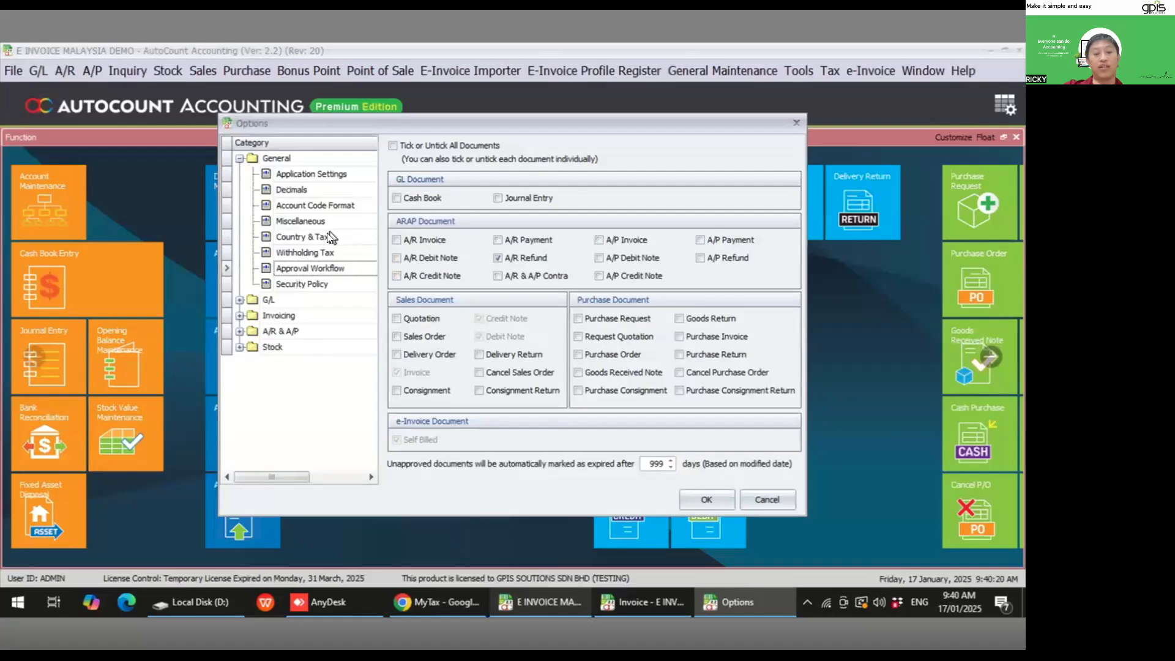
pyautogui.click(302, 237)
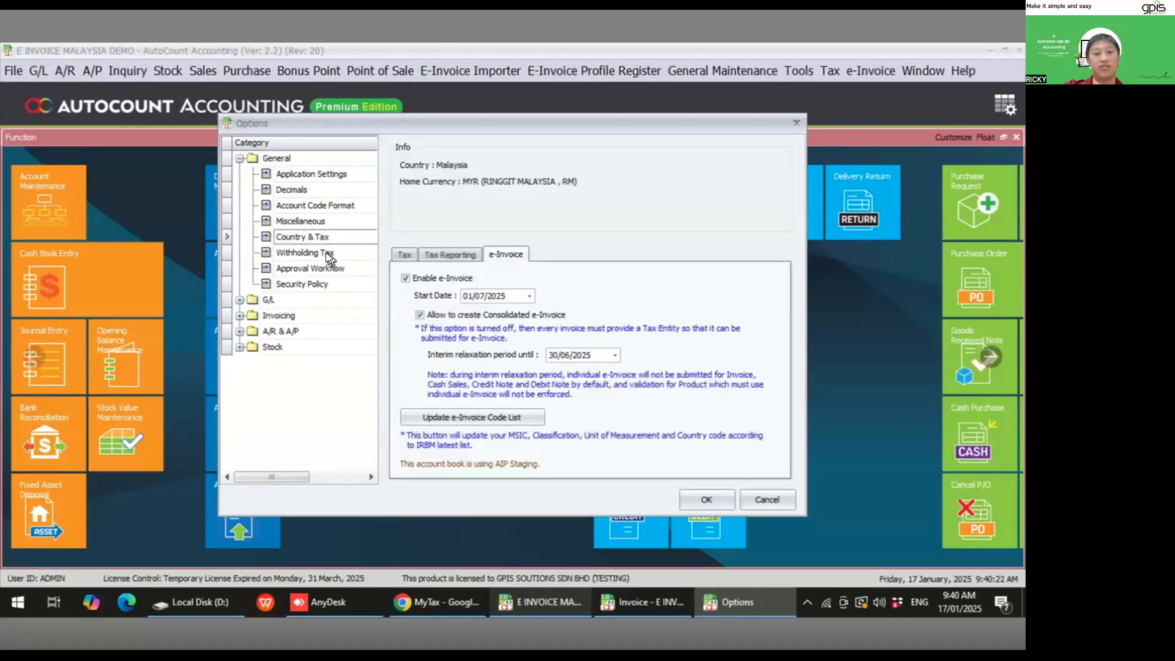
pyautogui.click(344, 268)
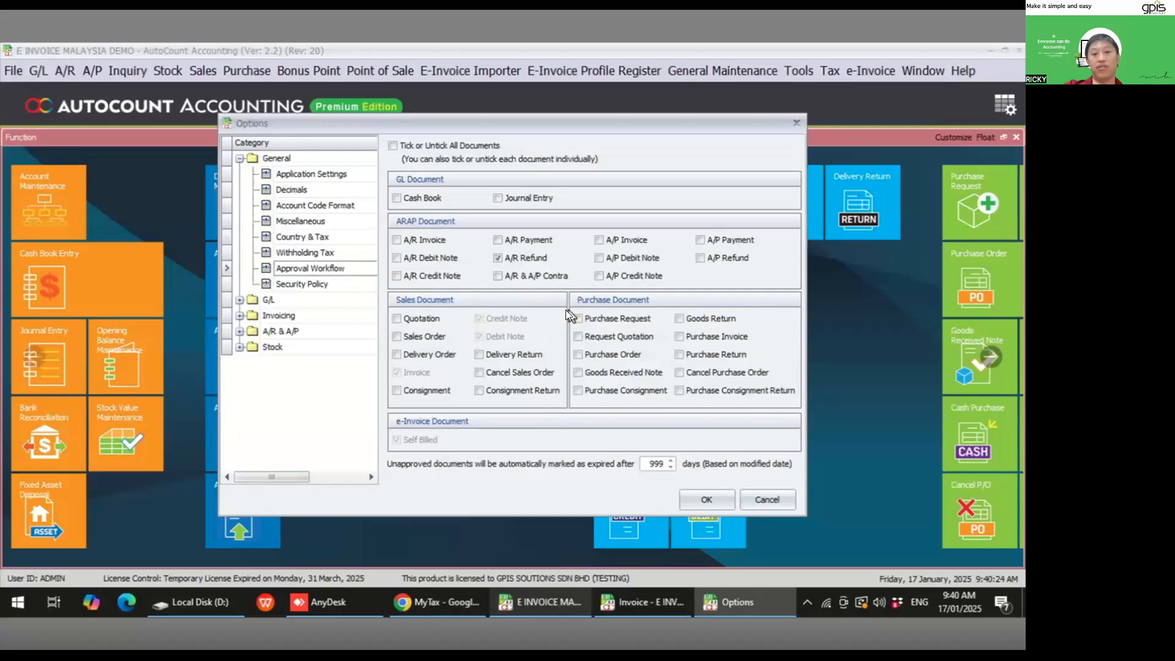
pyautogui.click(795, 123)
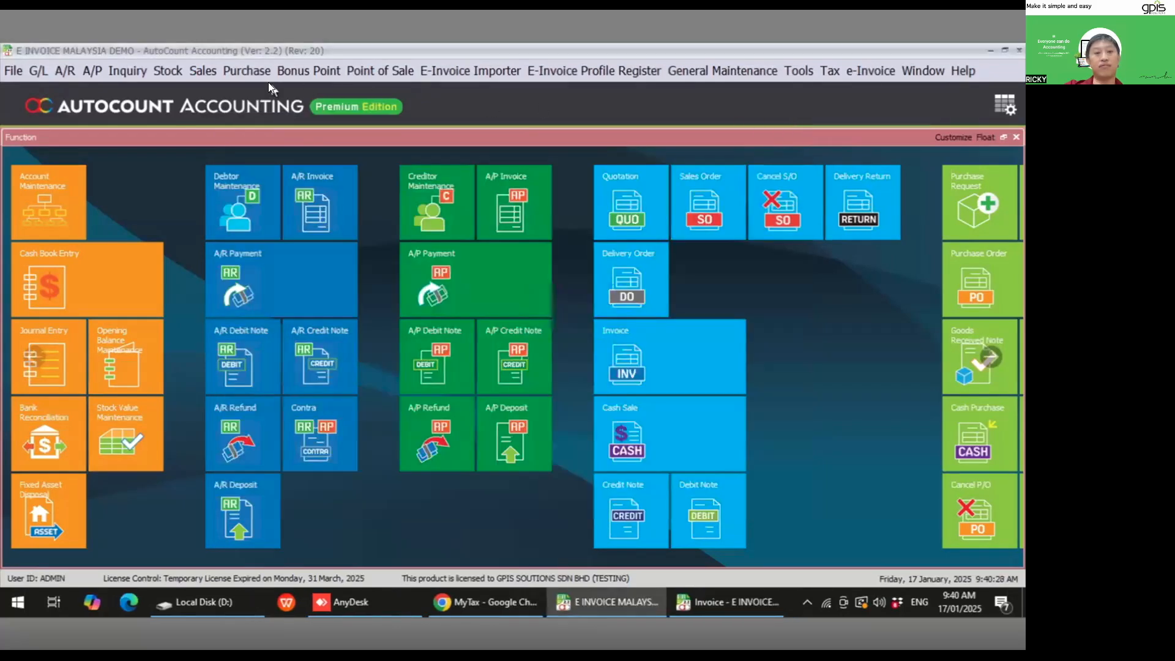
# - Open the sales Invoice list, start a new invoice and cancel it
pyautogui.click(202, 71)
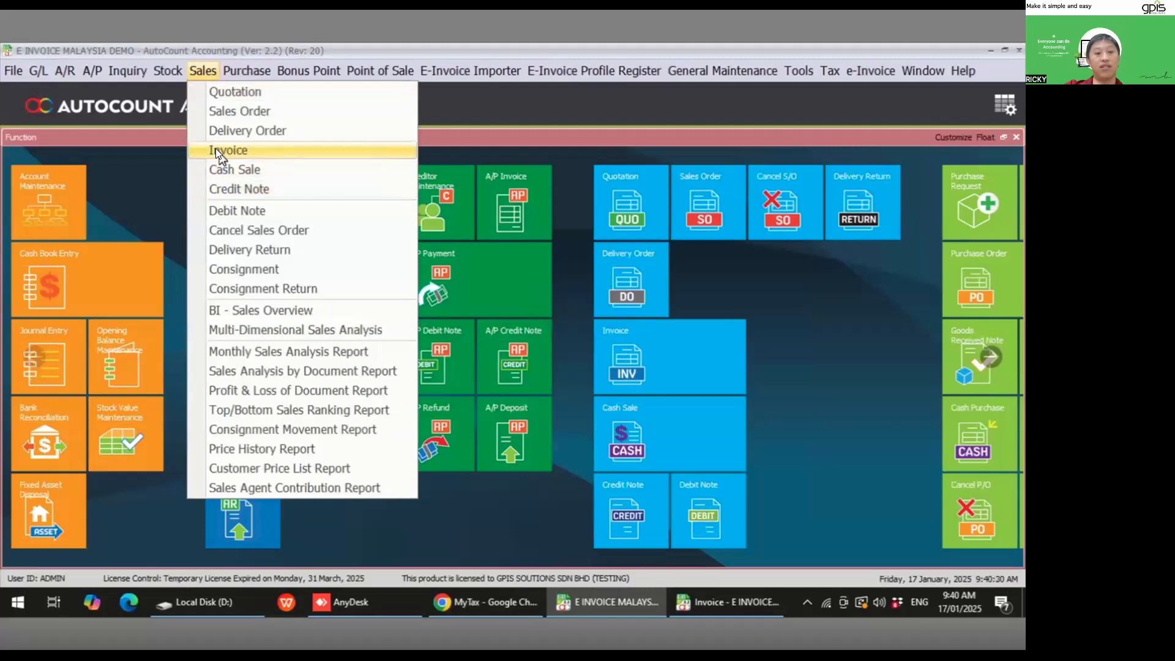
pyautogui.click(214, 148)
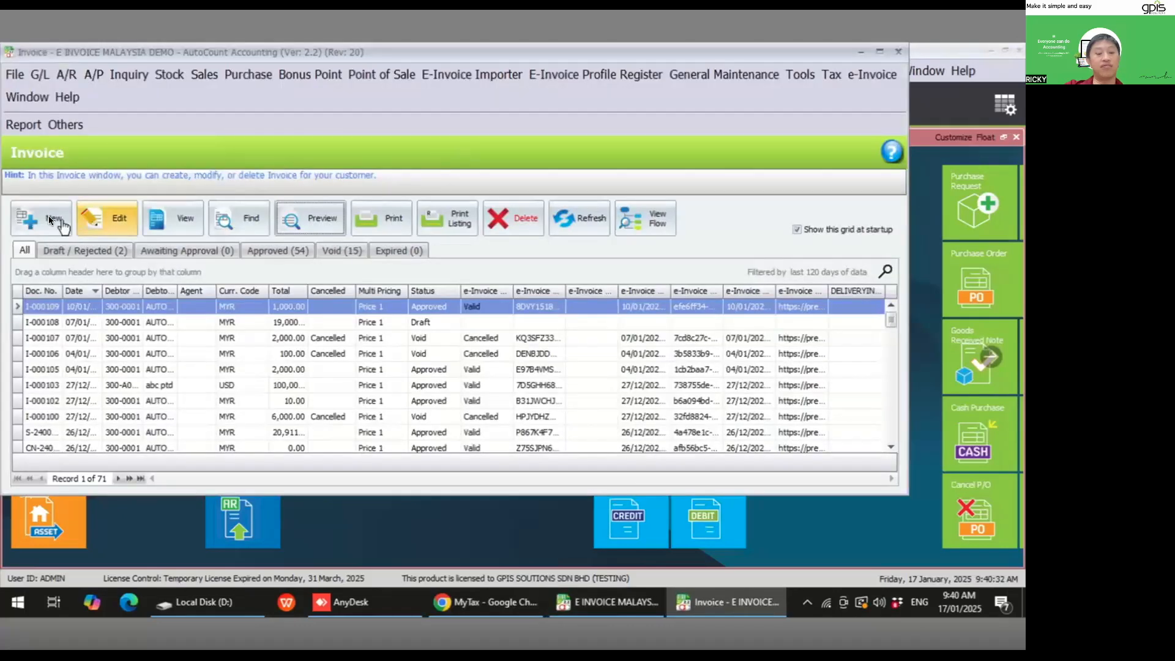
pyautogui.click(43, 215)
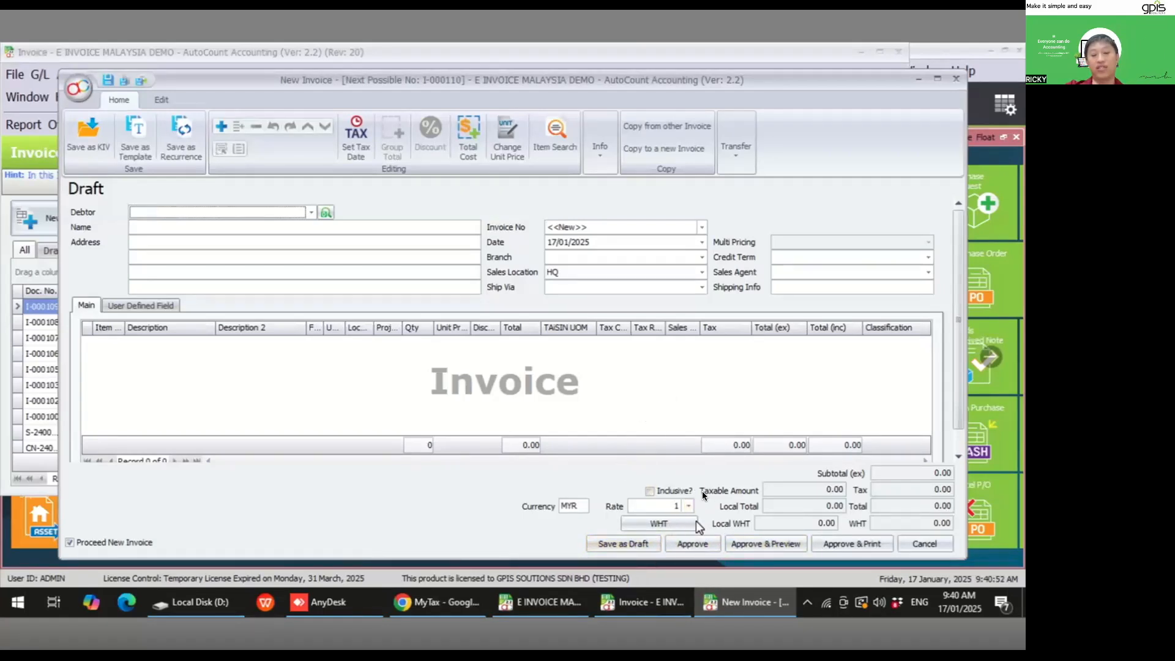
pyautogui.click(918, 541)
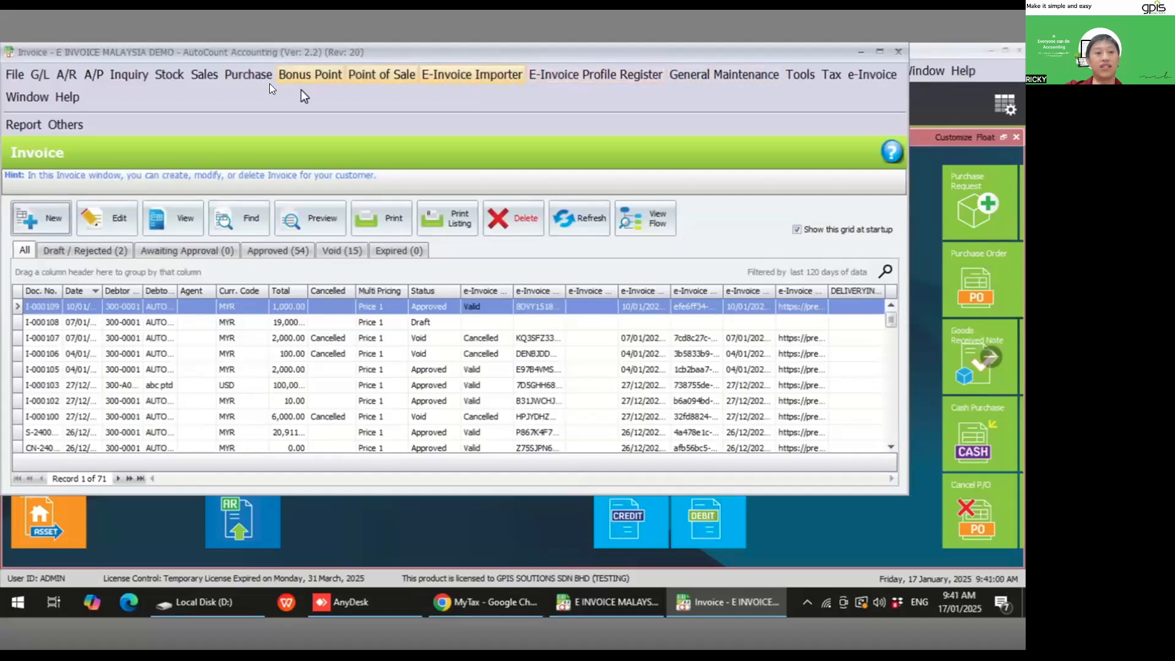
# - Open debtor 300-A003 AUTOCOUNT SDN BHD for editing in Debtor Maintenance
pyautogui.click(69, 75)
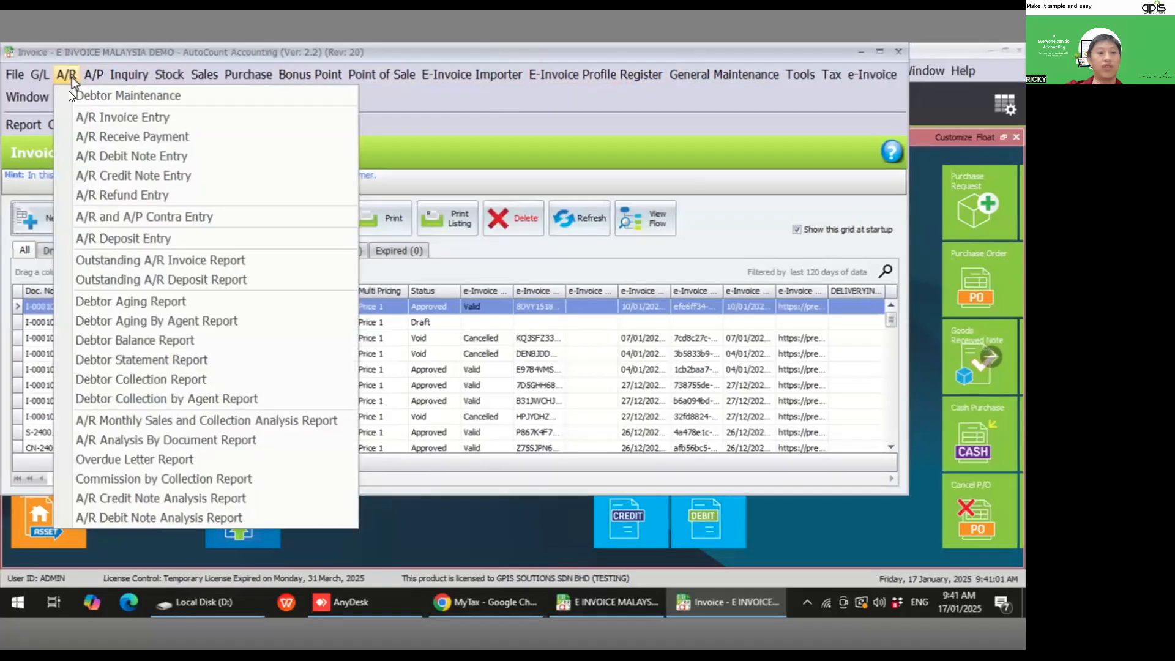
pyautogui.click(68, 99)
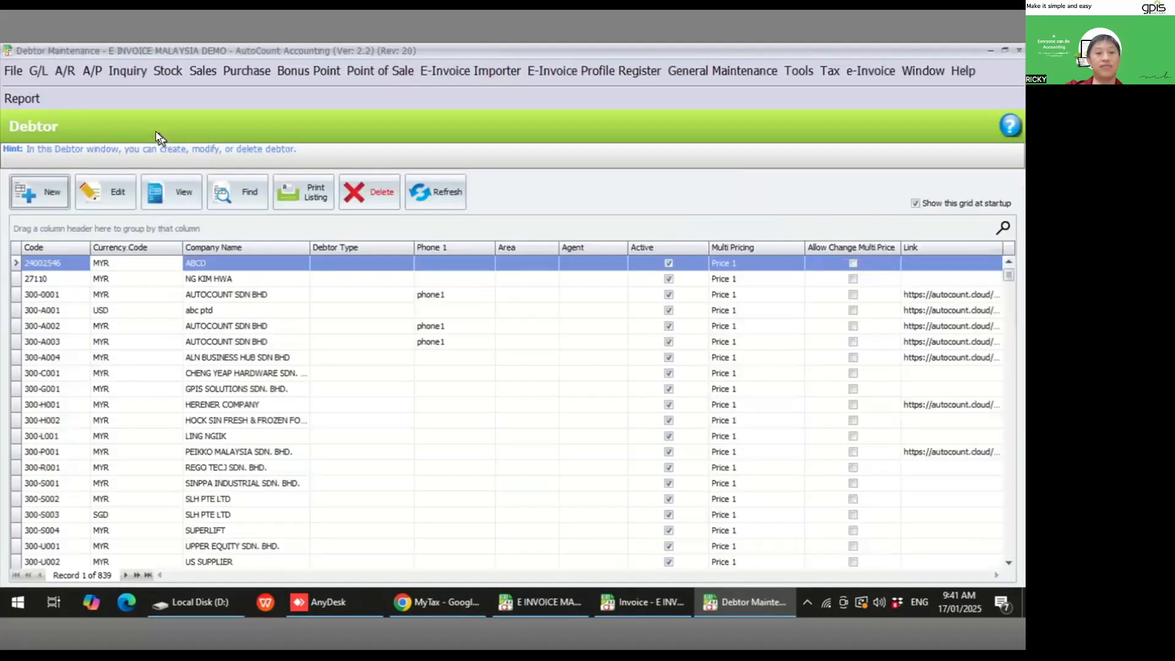
pyautogui.click(232, 325)
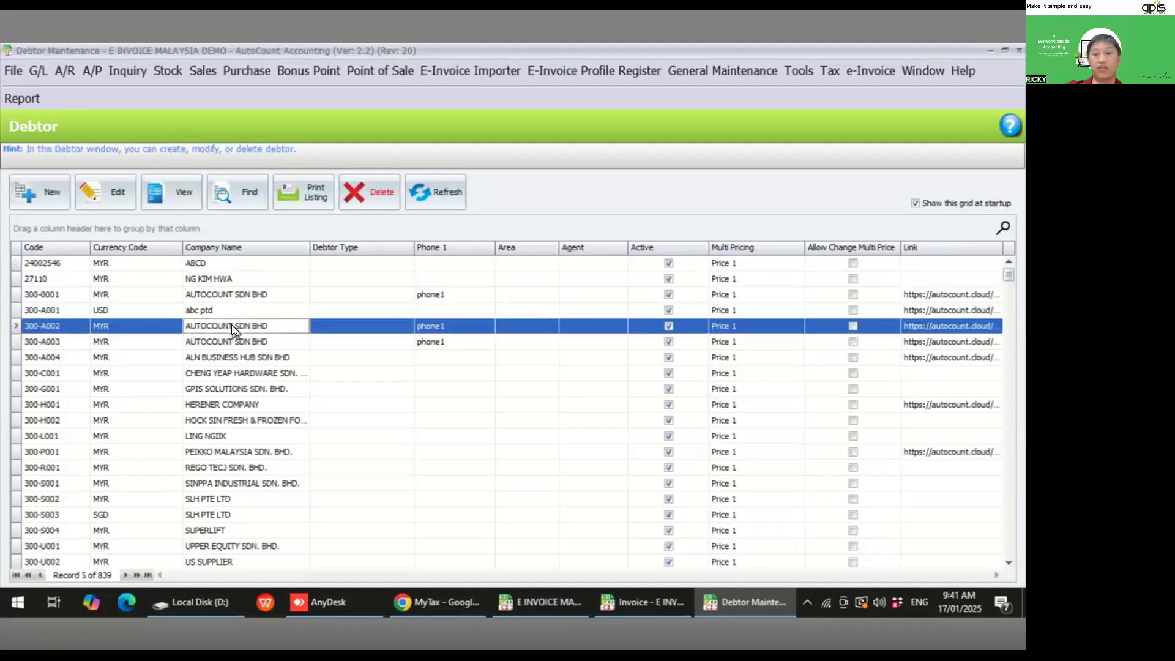
pyautogui.click(233, 341)
pyautogui.click(120, 194)
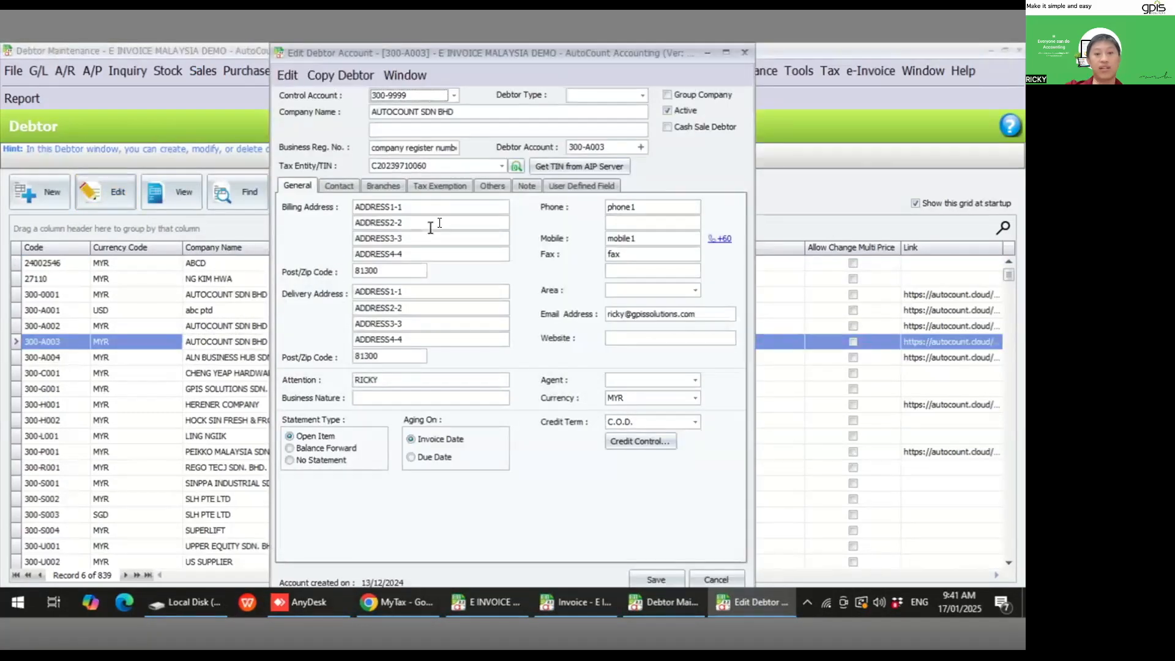
# - Reselect the debtor's Tax Entity/TIN entry and view its tax entity details, then close them
pyautogui.click(500, 165)
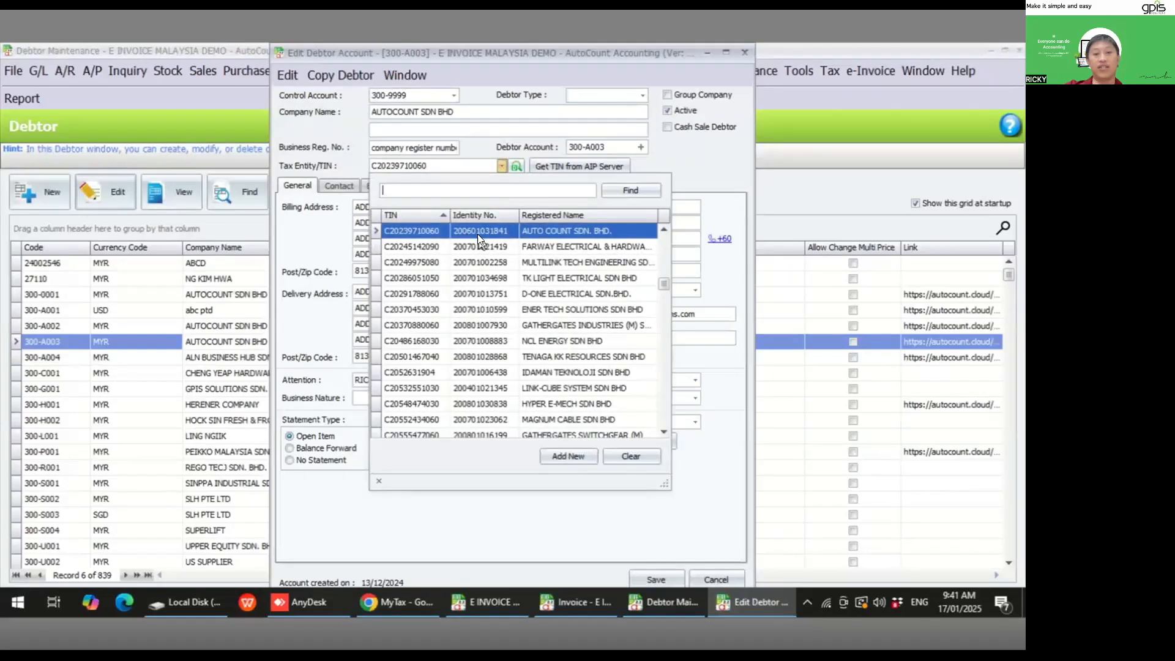
pyautogui.click(474, 232)
pyautogui.click(514, 169)
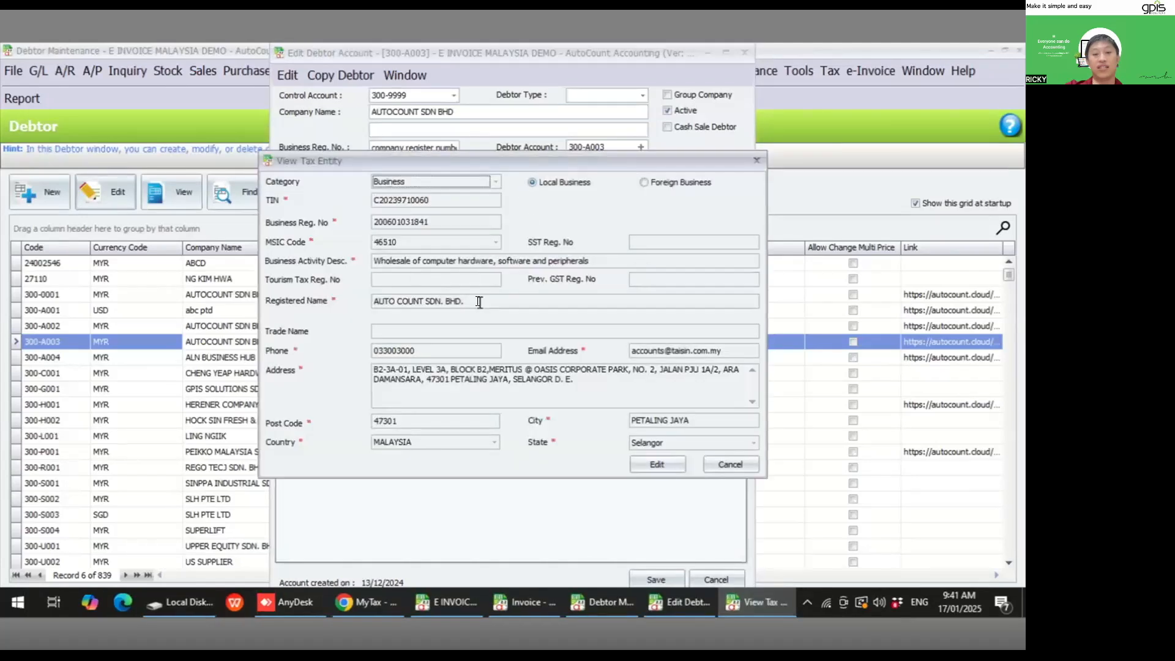
pyautogui.click(716, 462)
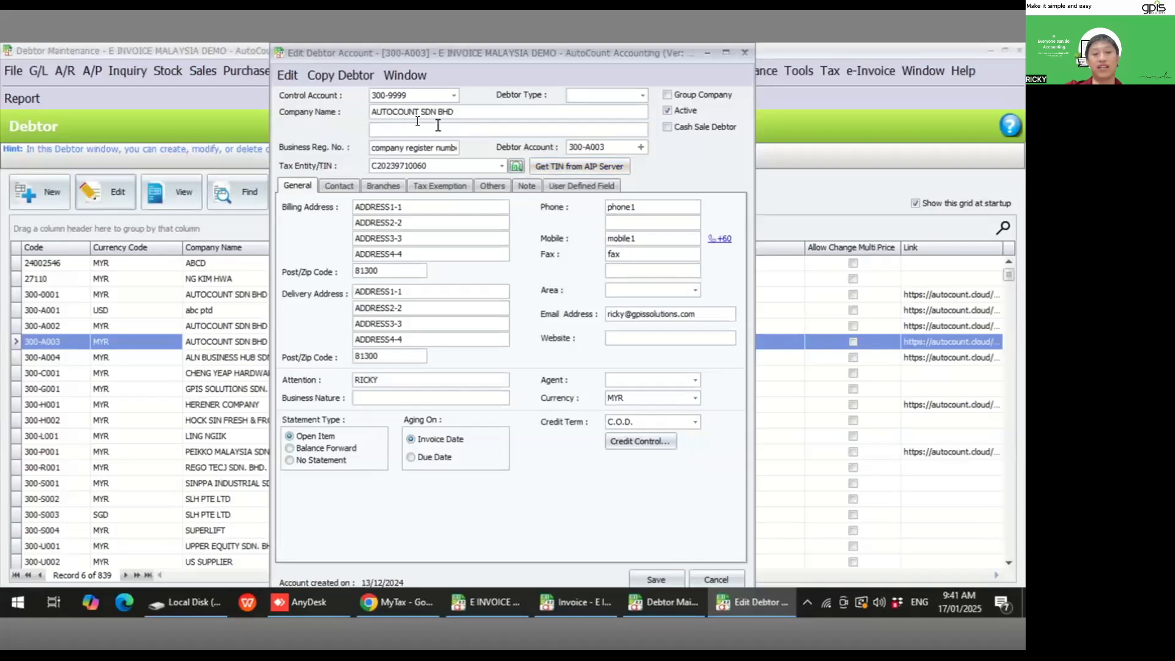
# - Search the AIP server for the company's tax information by company name AUTOCOUNT SDN BHD, then close the search
pyautogui.click(577, 165)
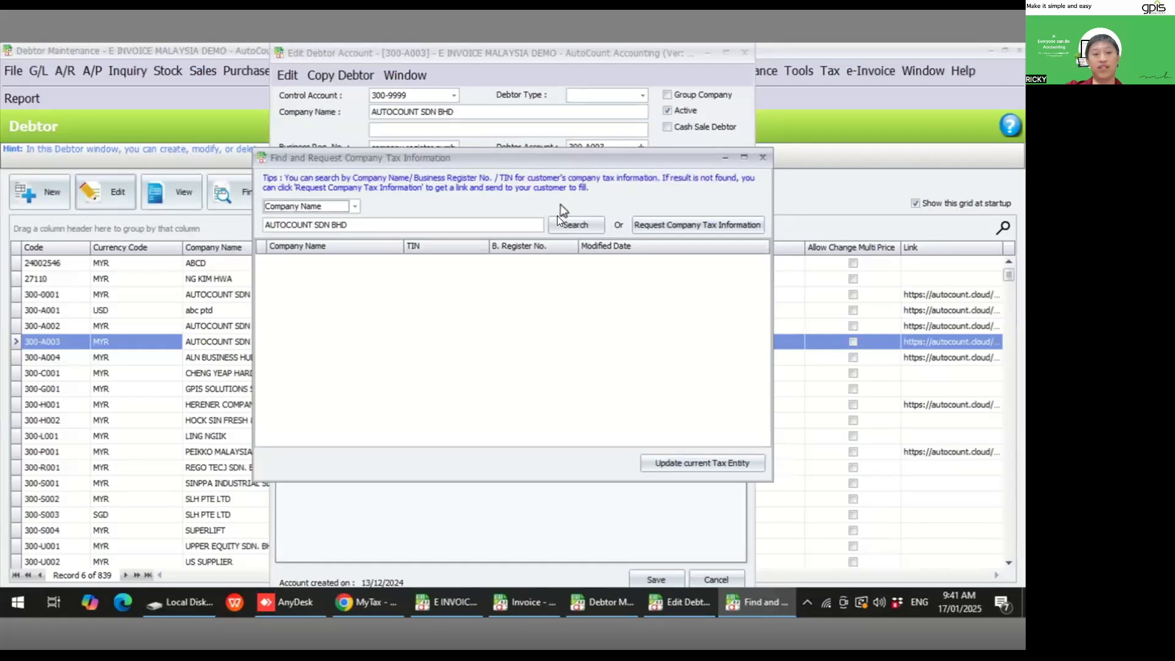
pyautogui.click(570, 226)
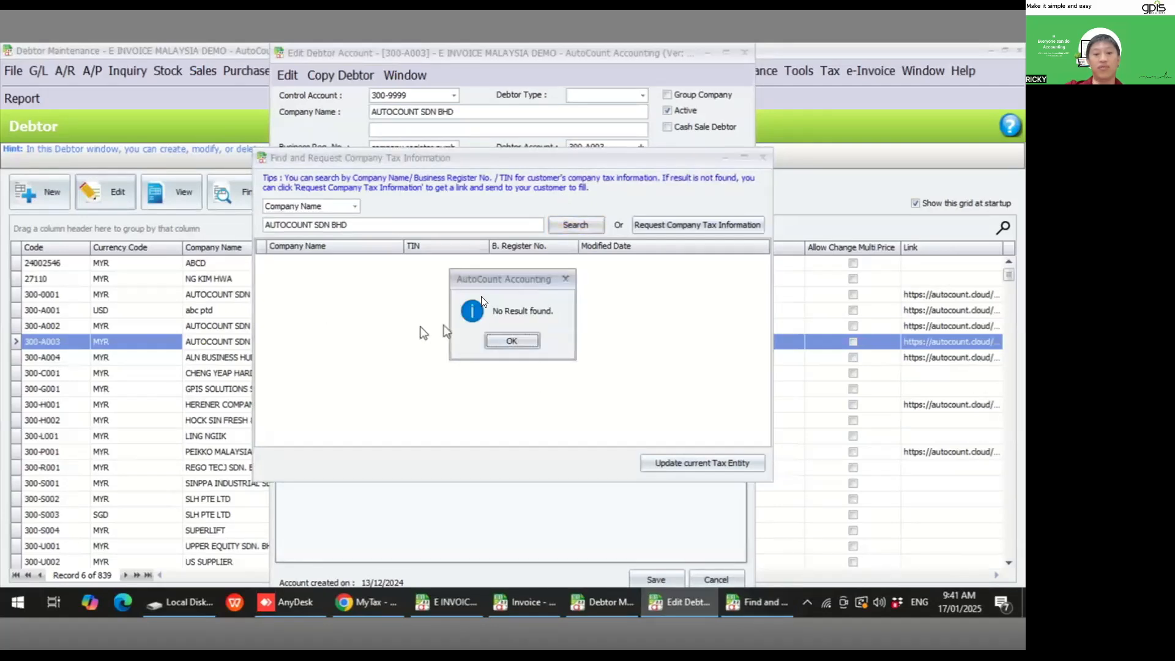
pyautogui.click(512, 339)
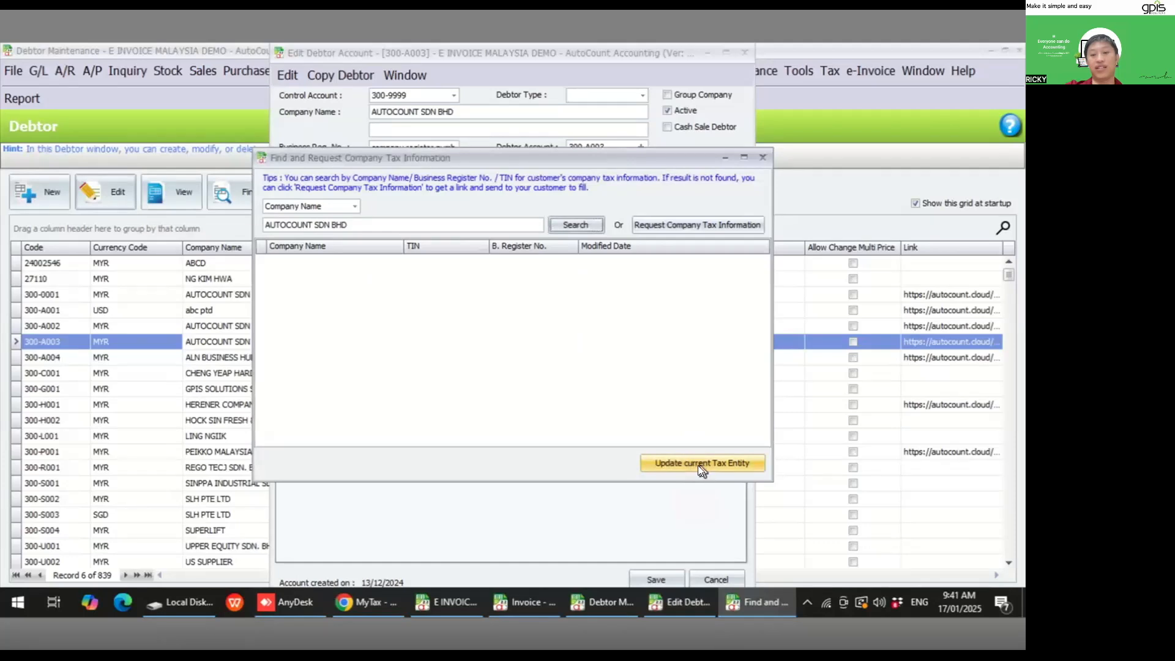
pyautogui.click(762, 158)
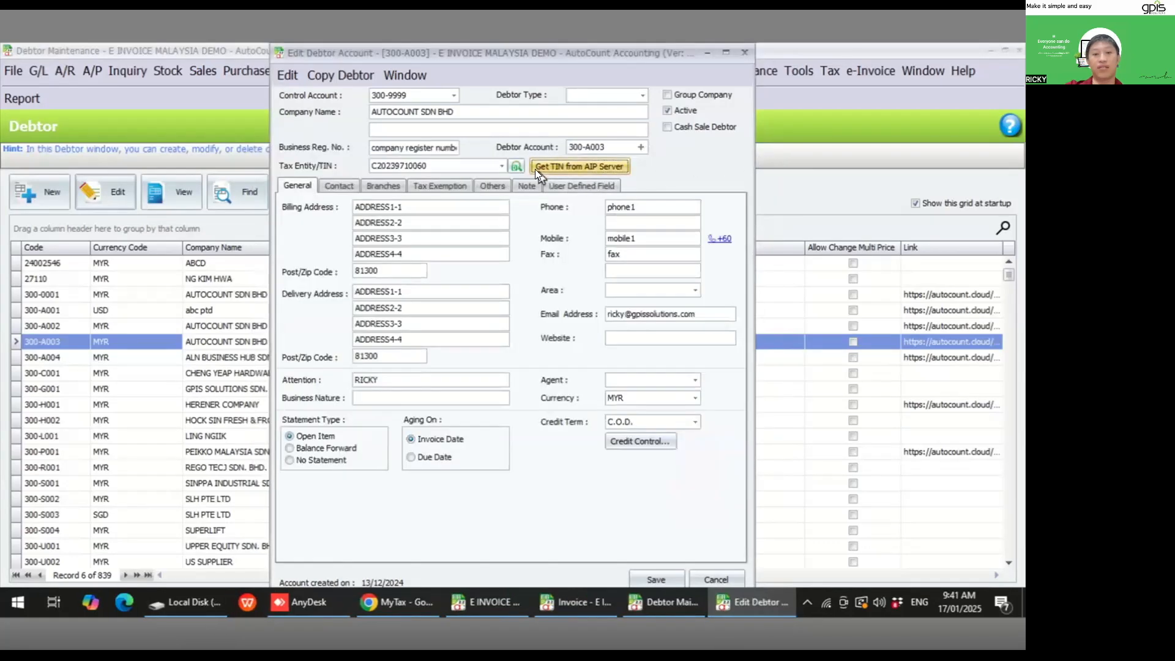
# - Open the company tax information request form and enter your e-mail address
pyautogui.click(558, 170)
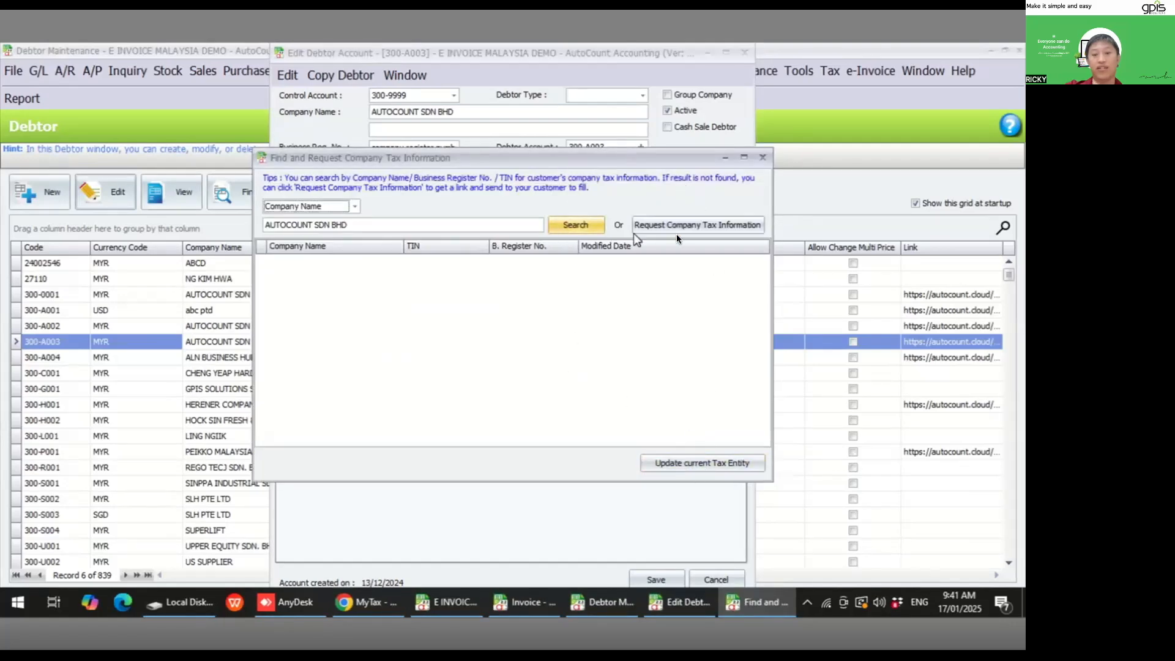
pyautogui.click(678, 225)
pyautogui.click(451, 309)
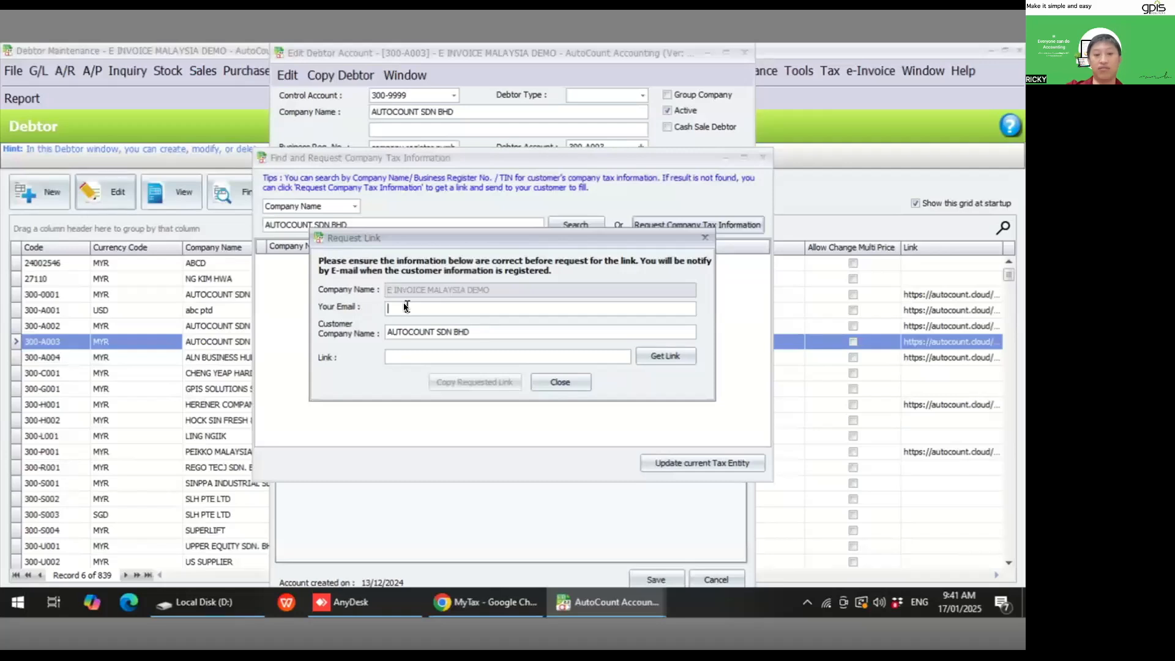
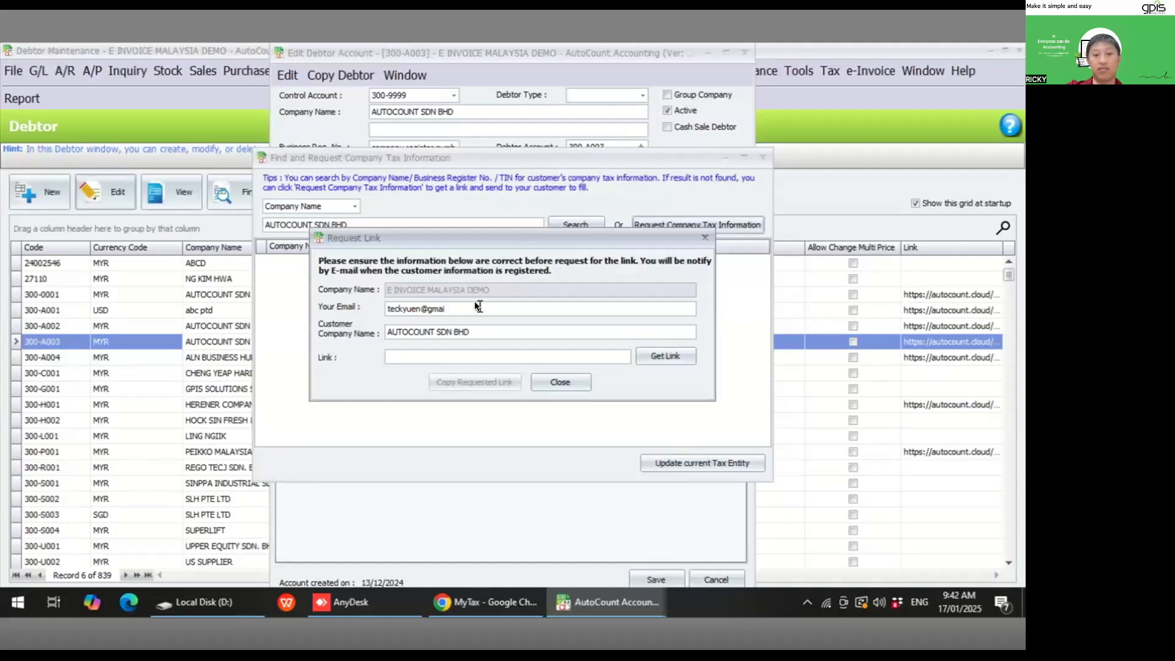
# - Generate the tax information request link for AUTOCOUNT SDN BHD and copy it to the clipboard
pyautogui.click(663, 356)
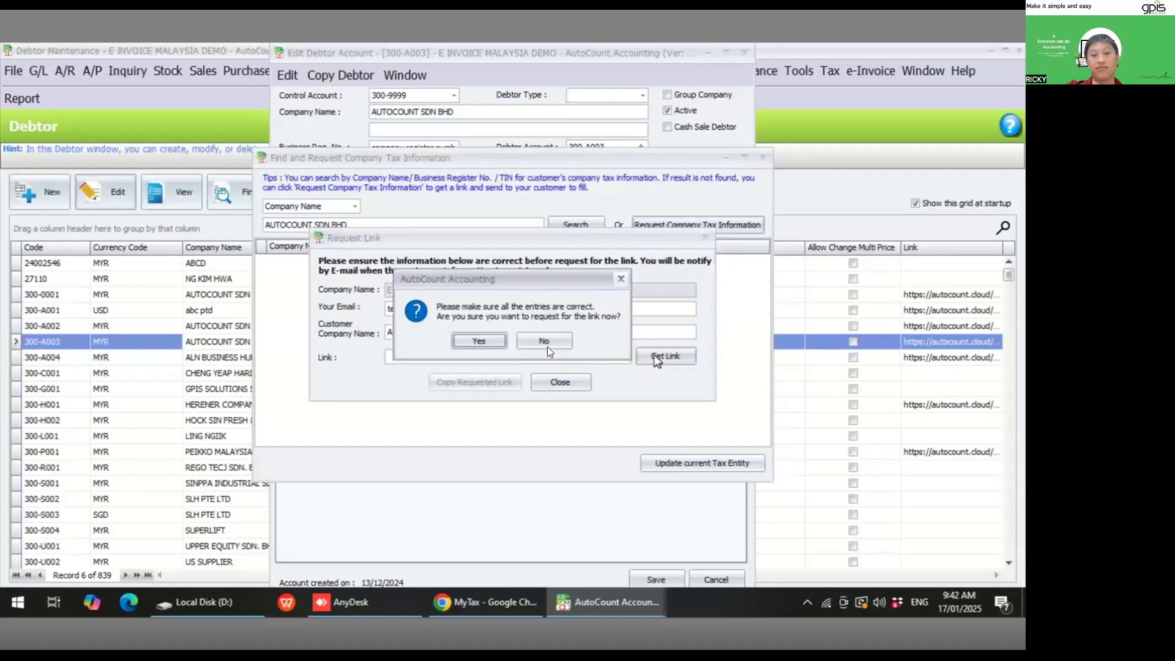
pyautogui.click(480, 341)
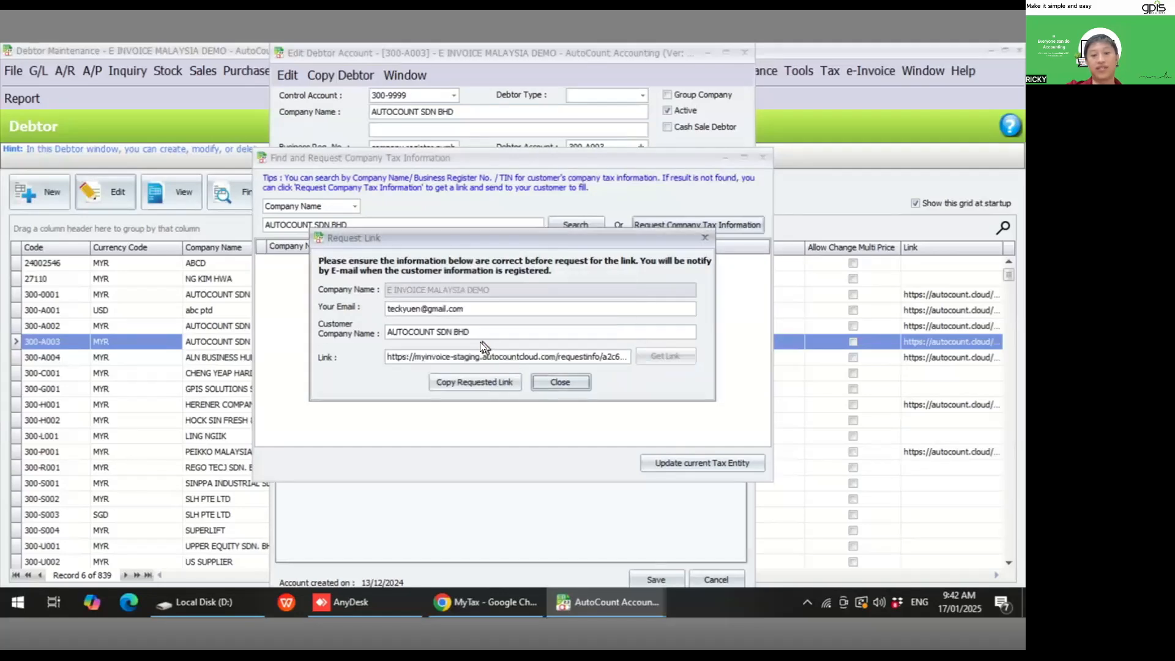
pyautogui.click(471, 381)
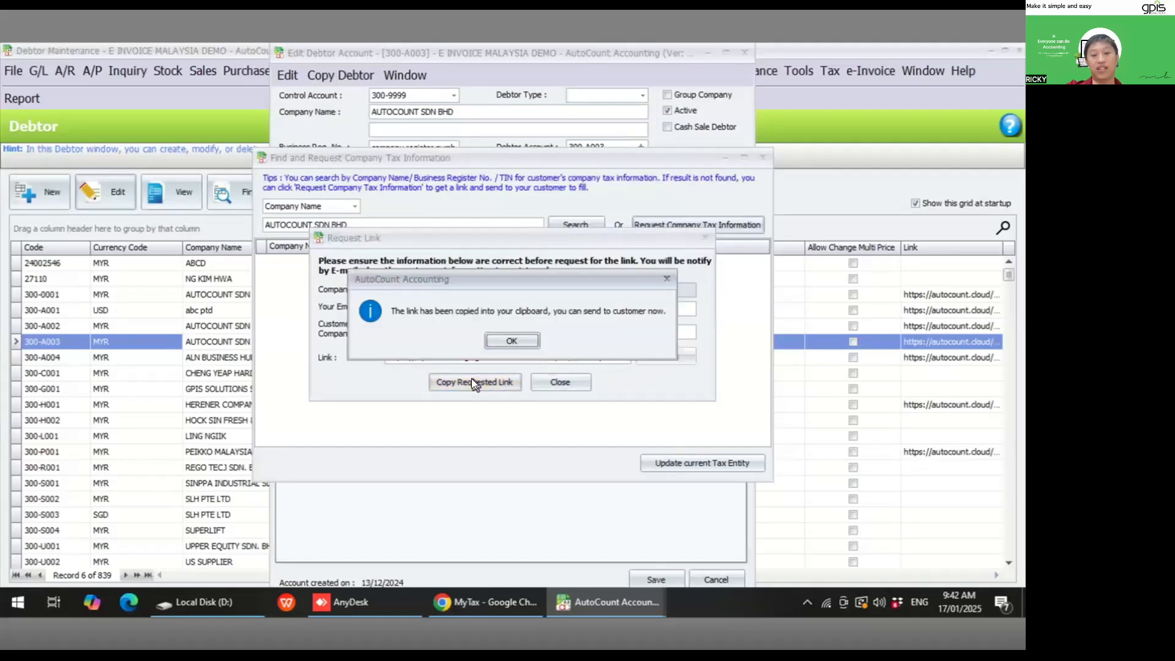
pyautogui.click(513, 342)
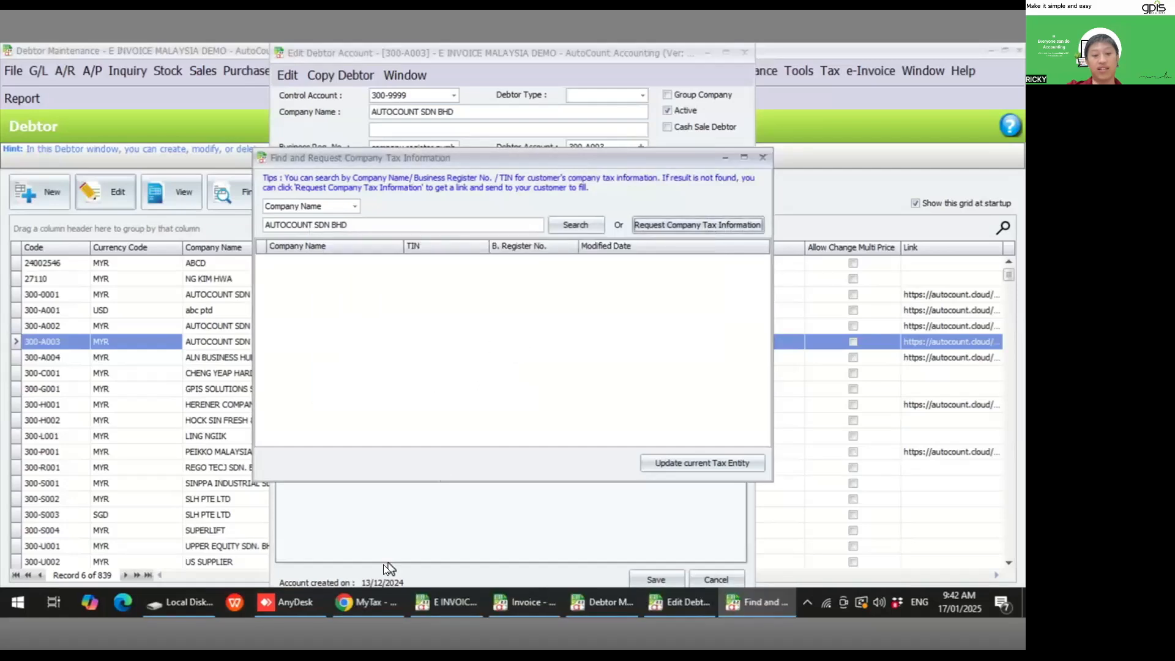
# - Open the copied company tax information request link in a new browser tab
pyautogui.click(363, 605)
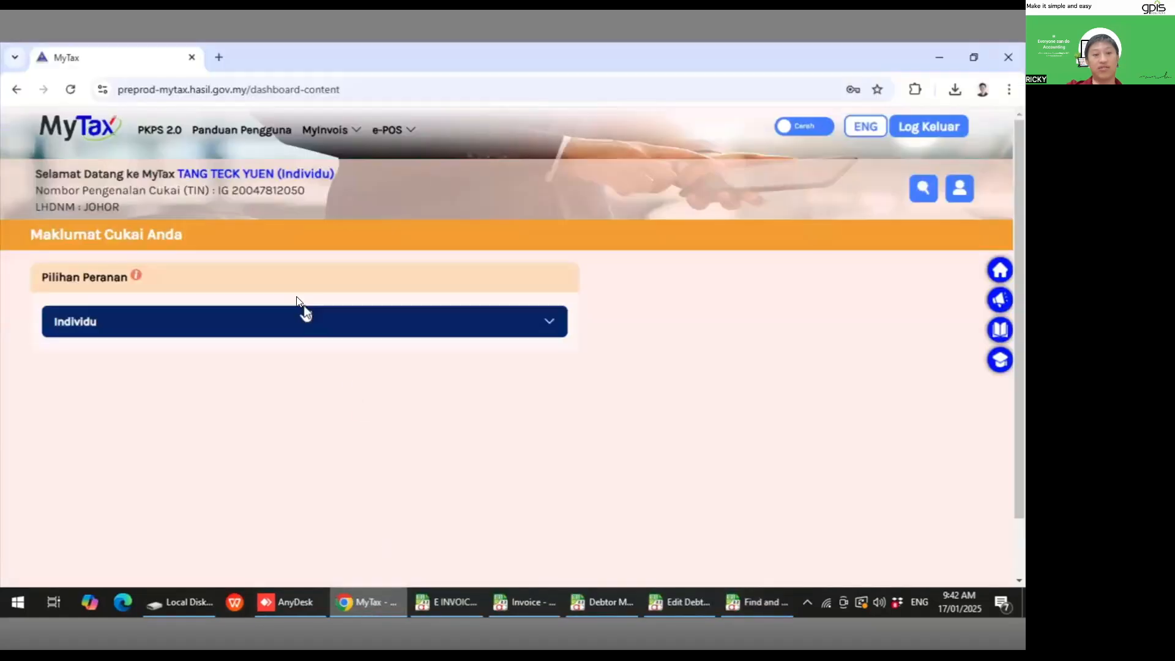
pyautogui.click(219, 57)
pyautogui.hotkey('ctrl', 'v')
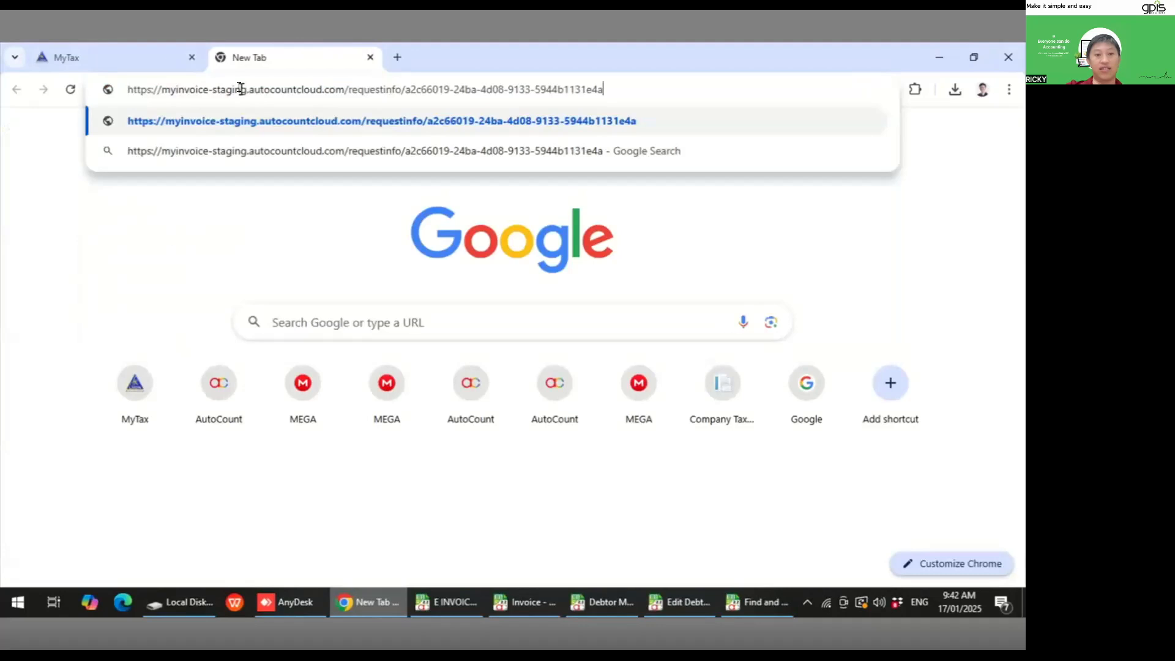
pyautogui.press('Return')
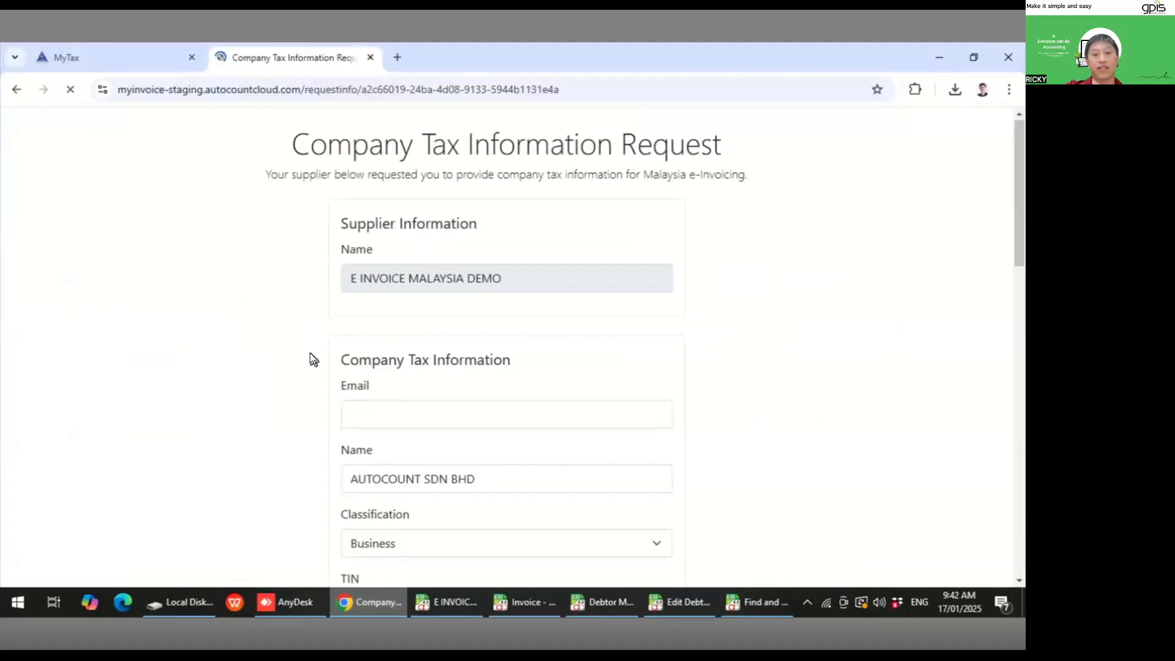
# - Scroll through the Company Tax Information Request form to review its fields
pyautogui.scroll(-3, 310, 352)
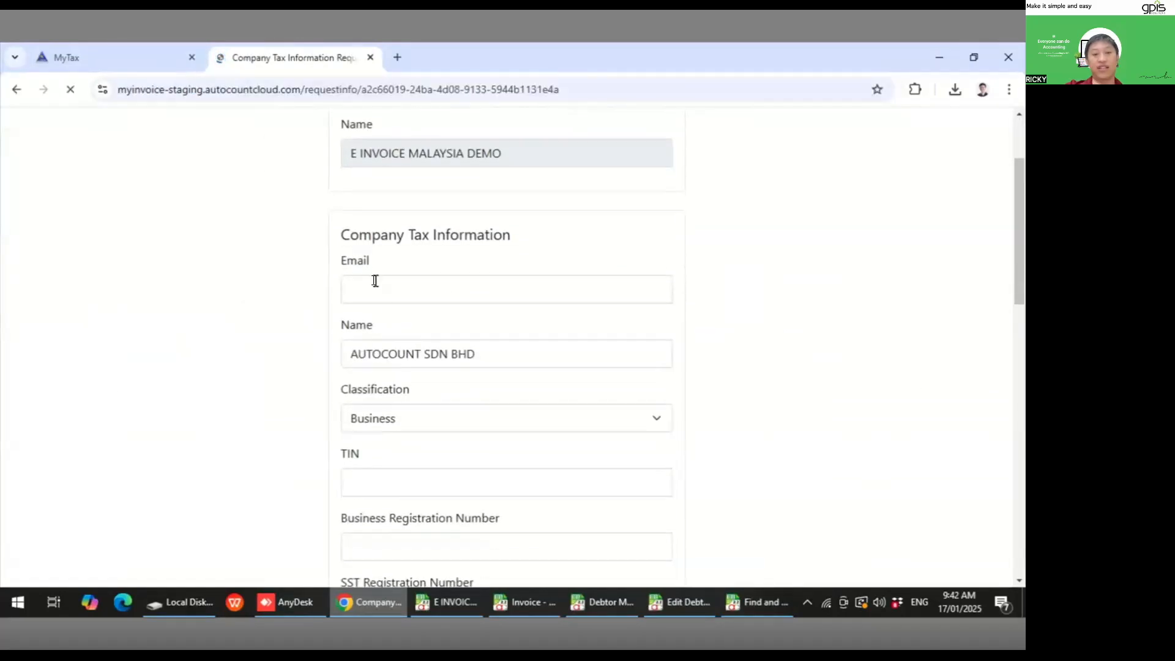
pyautogui.click(397, 280)
pyautogui.click(279, 321)
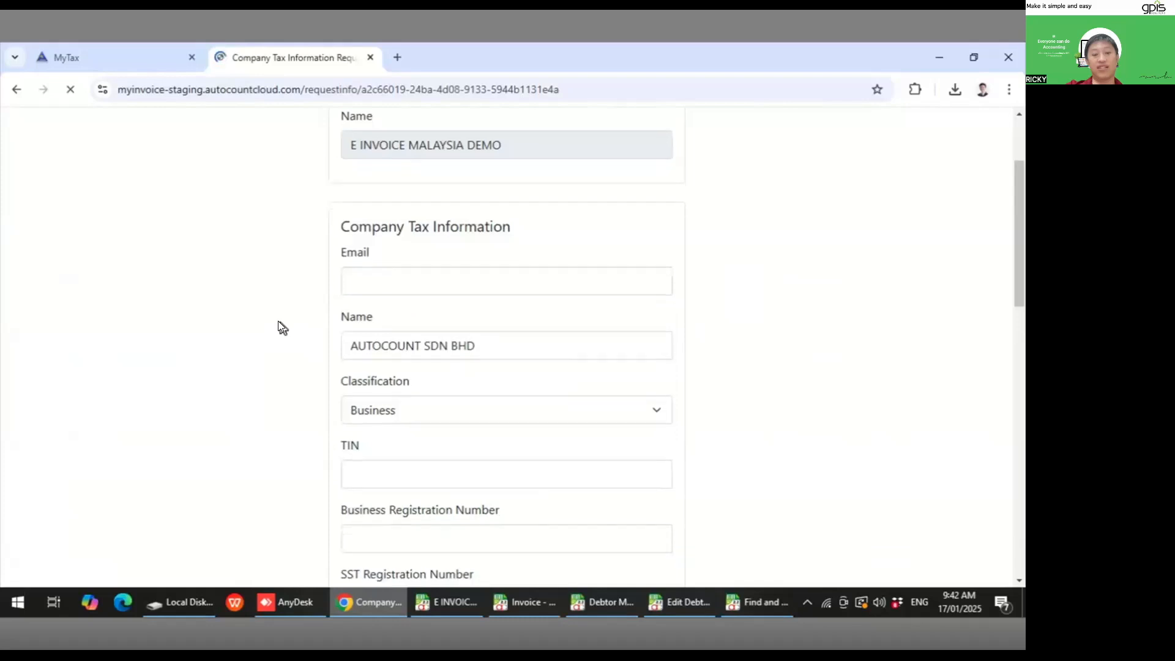
pyautogui.scroll(-3, 279, 321)
pyautogui.click(379, 323)
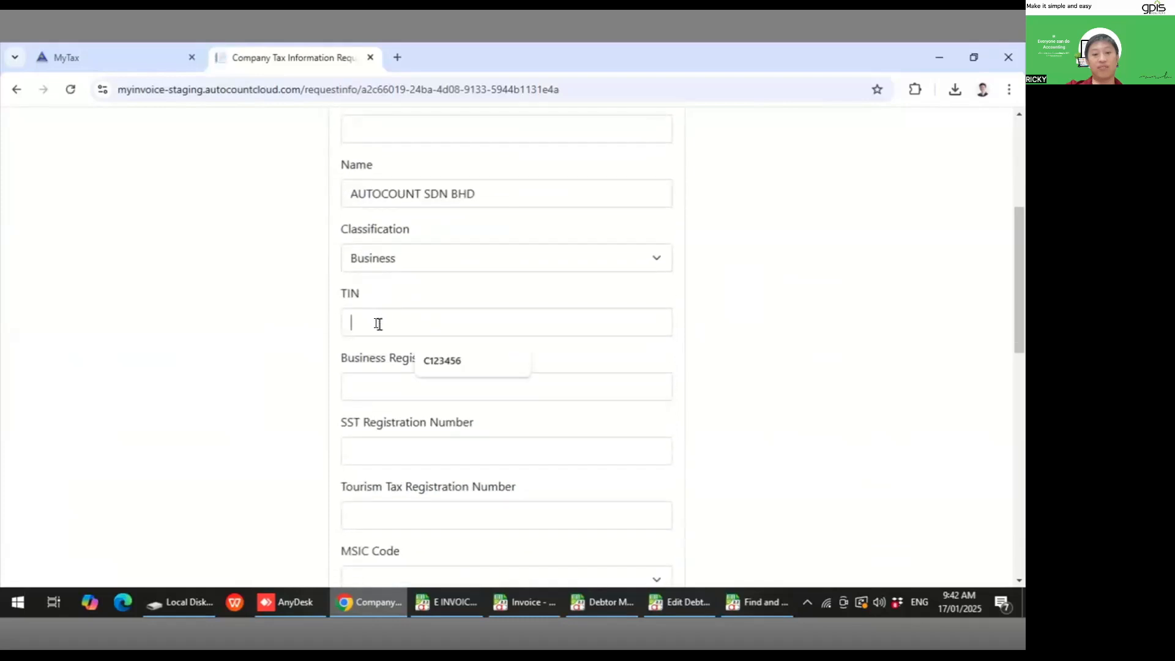
pyautogui.click(312, 383)
pyautogui.scroll(-2, 361, 422)
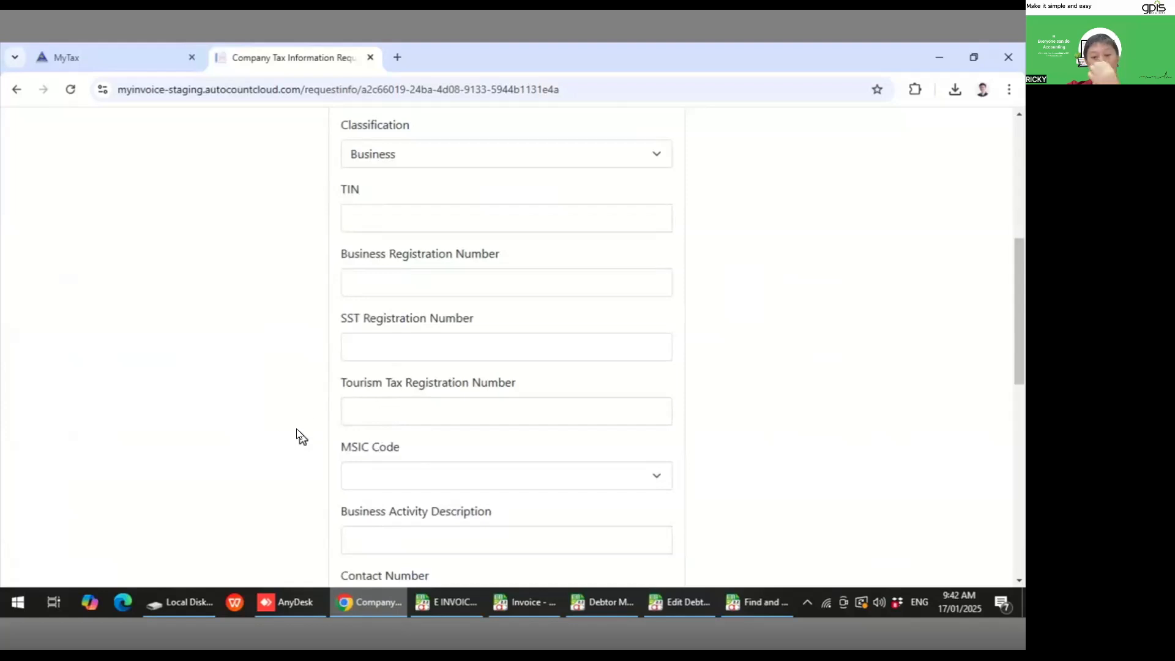
pyautogui.scroll(-2, 296, 432)
pyautogui.click(656, 349)
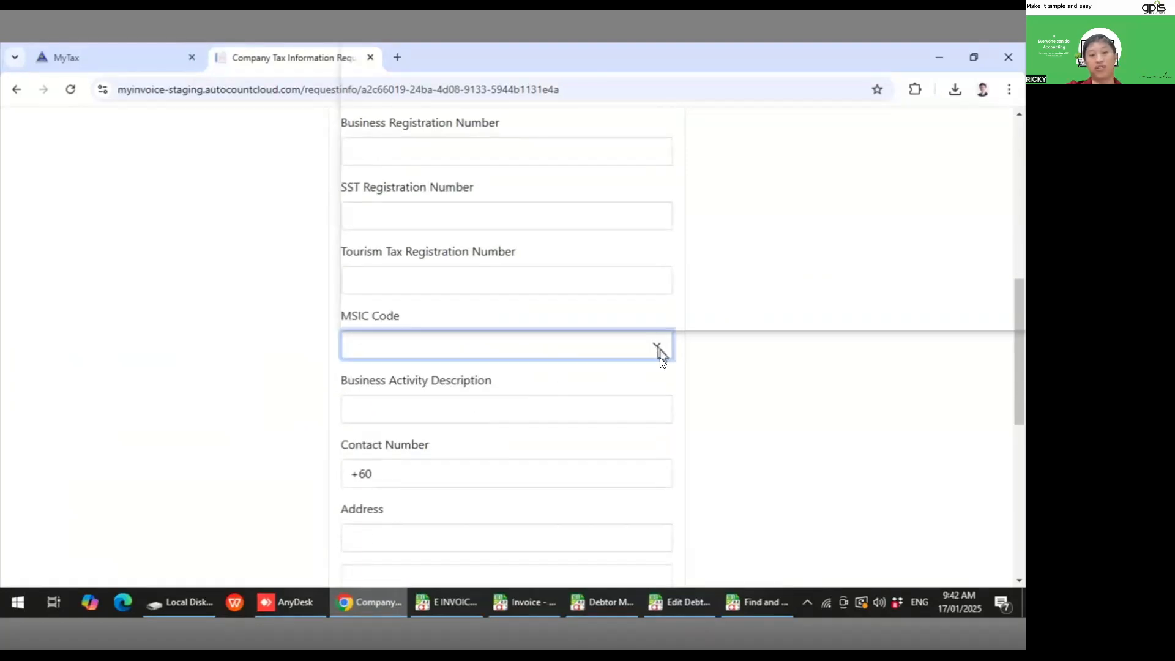
pyautogui.scroll(-8, 268, 401)
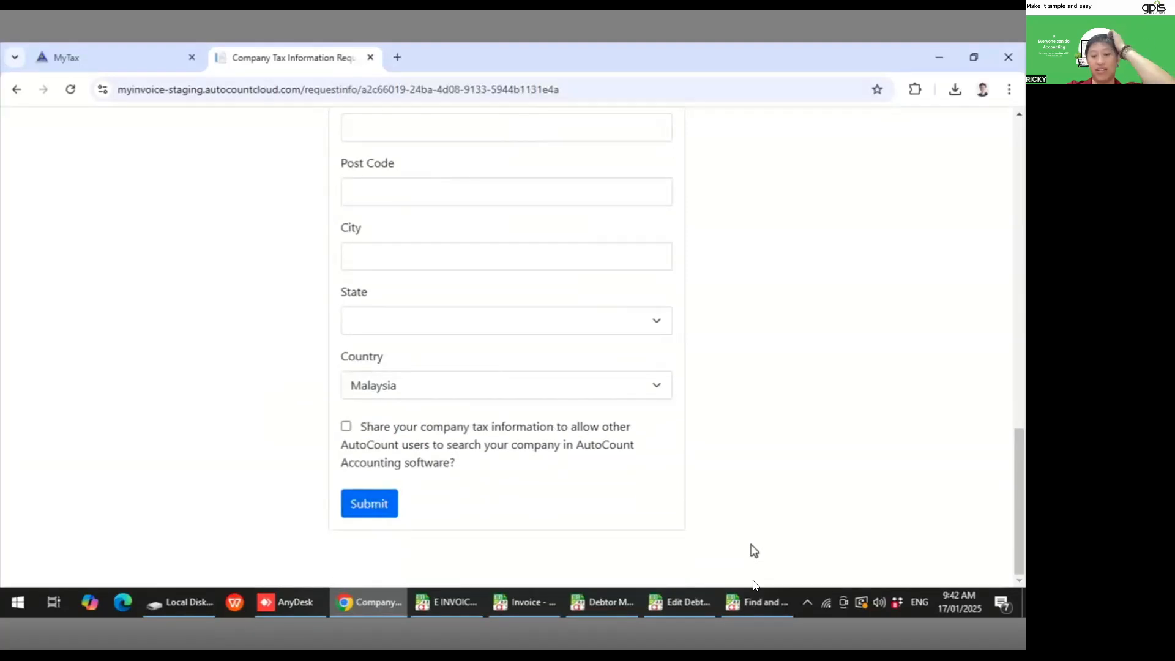
# - Close the company tax information search and cancel editing the debtor account
pyautogui.click(760, 598)
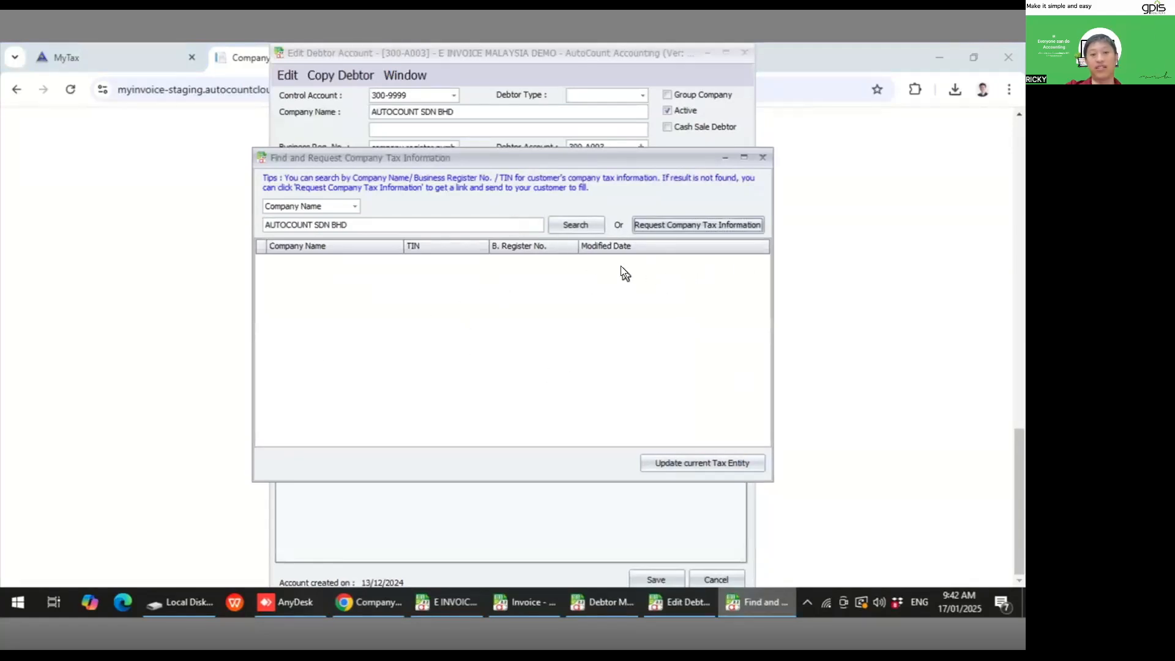
pyautogui.click(762, 159)
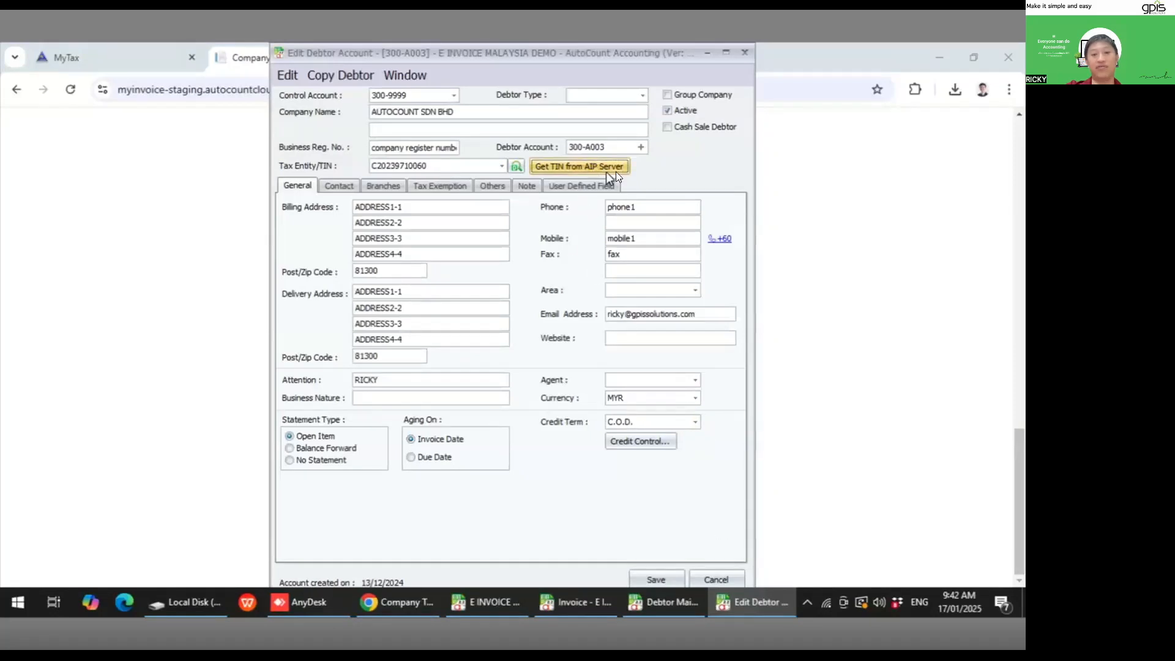
pyautogui.click(715, 579)
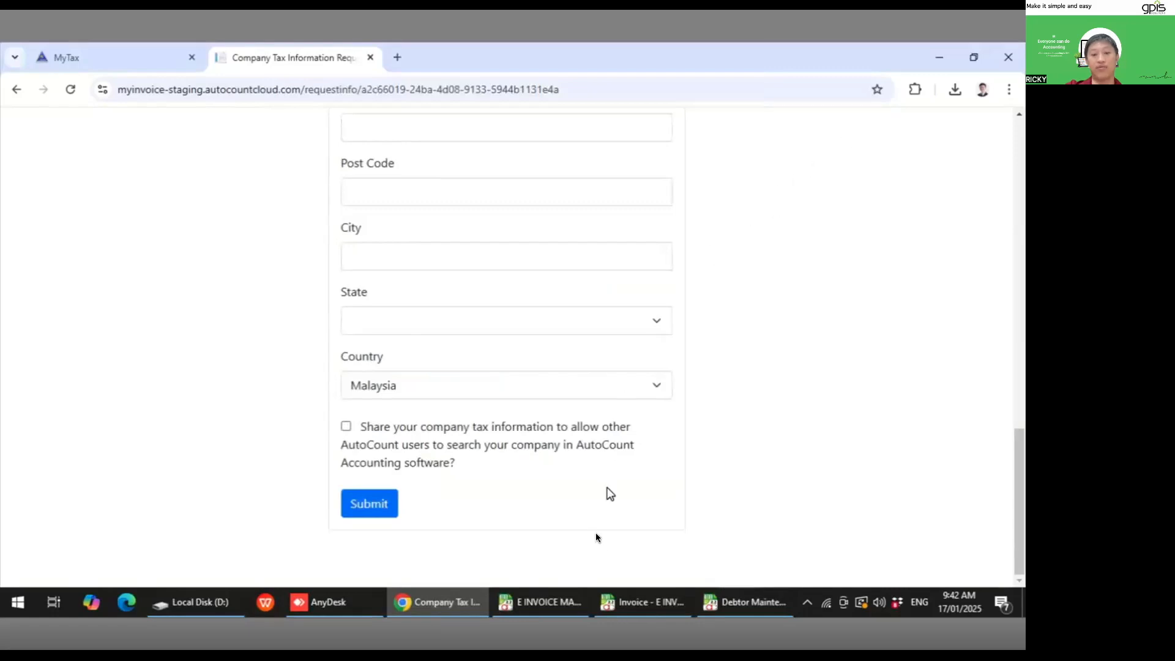
# - Open Tax Entity Maintenance from the main accounting window
pyautogui.click(553, 600)
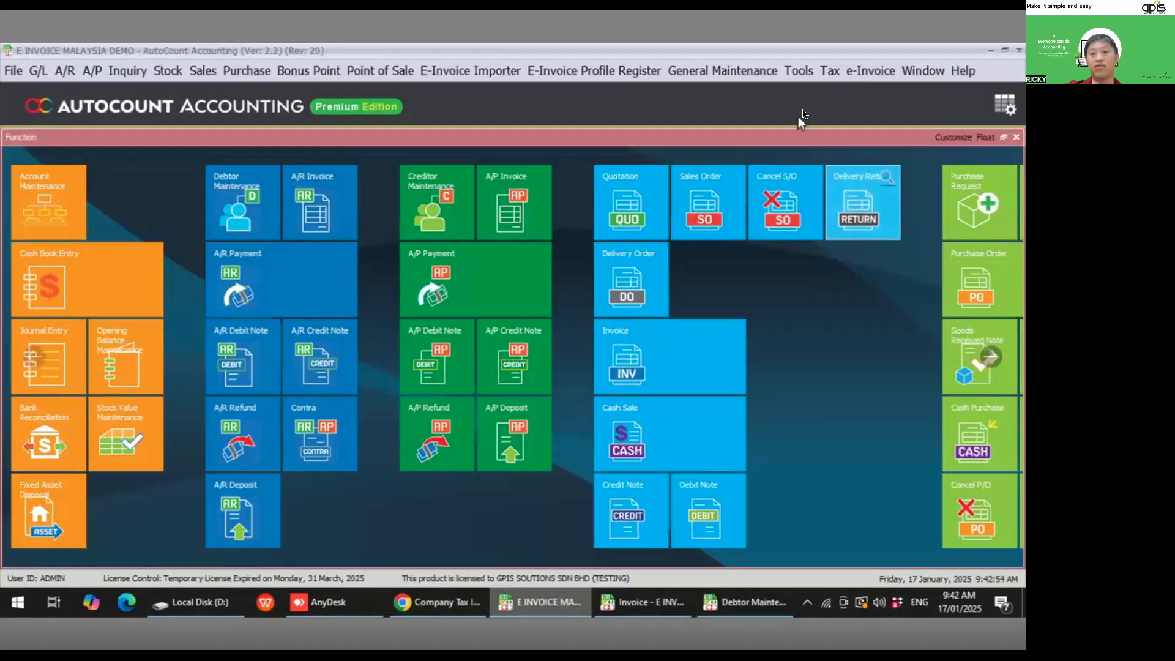
pyautogui.click(827, 71)
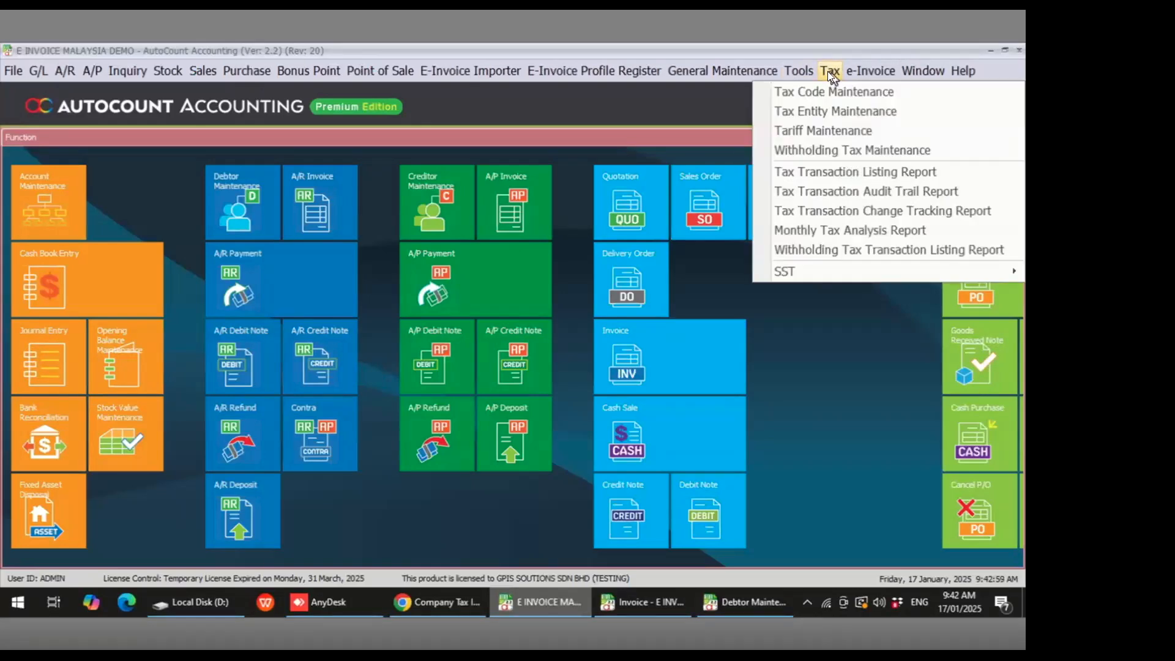
pyautogui.click(825, 111)
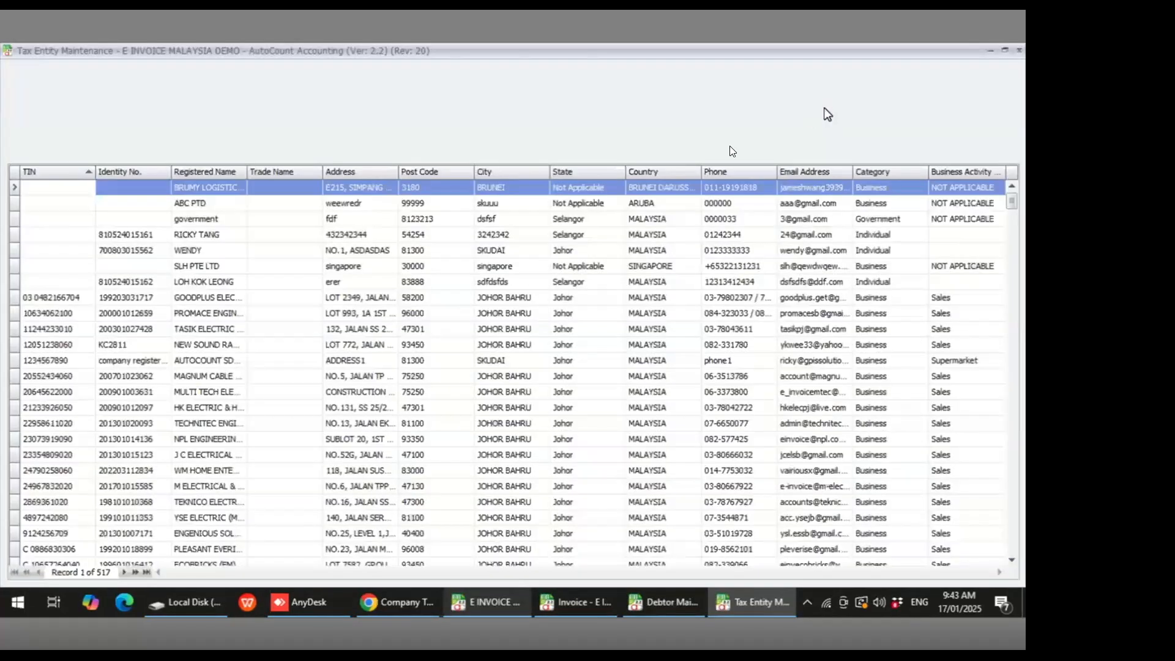
# - Search registered names for AUTO and open the AUTO COUNT SDN. BHD. tax entity for editing, then cancel
pyautogui.click(213, 166)
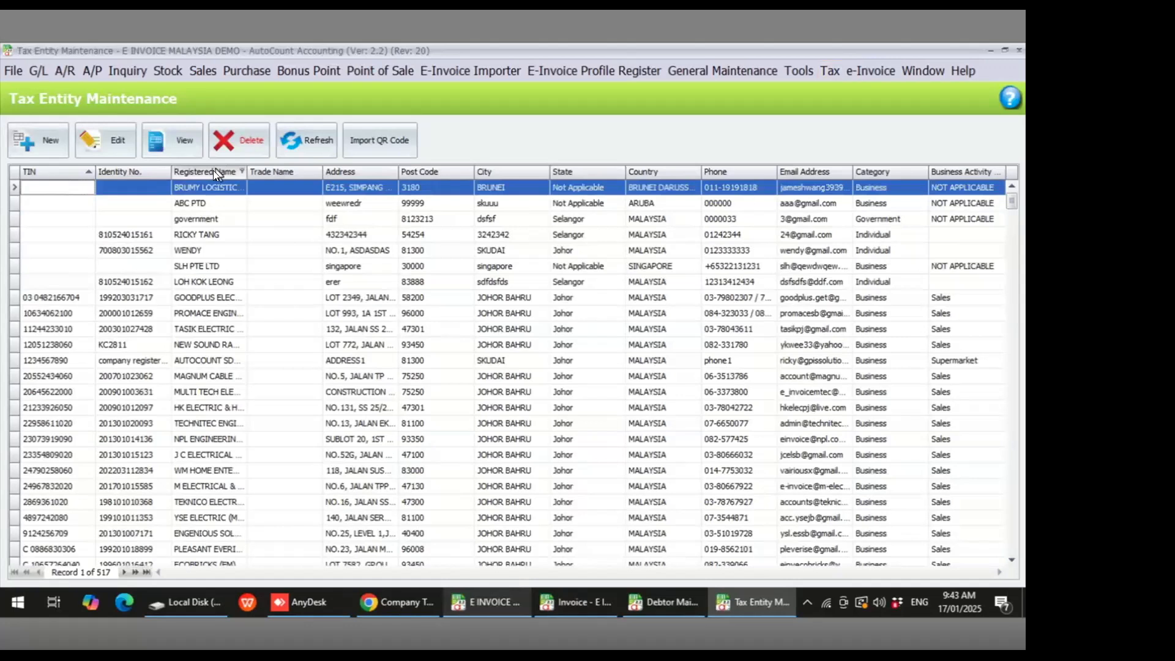
pyautogui.click(212, 186)
pyautogui.write('AUTO COUNT SD...')
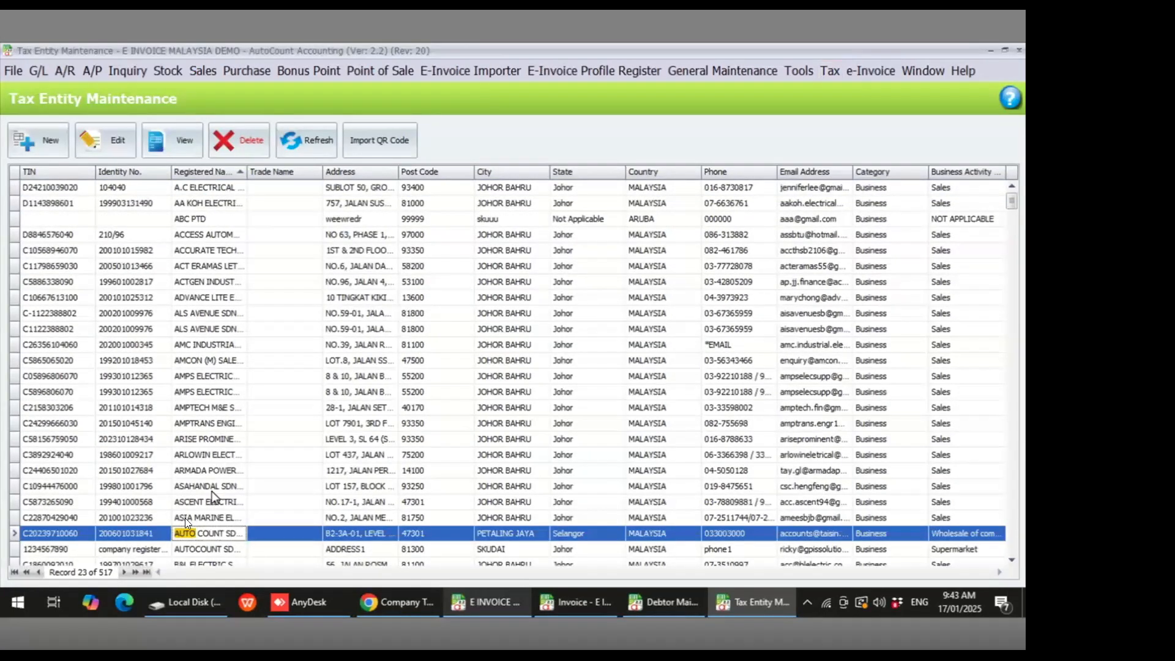
pyautogui.click(122, 129)
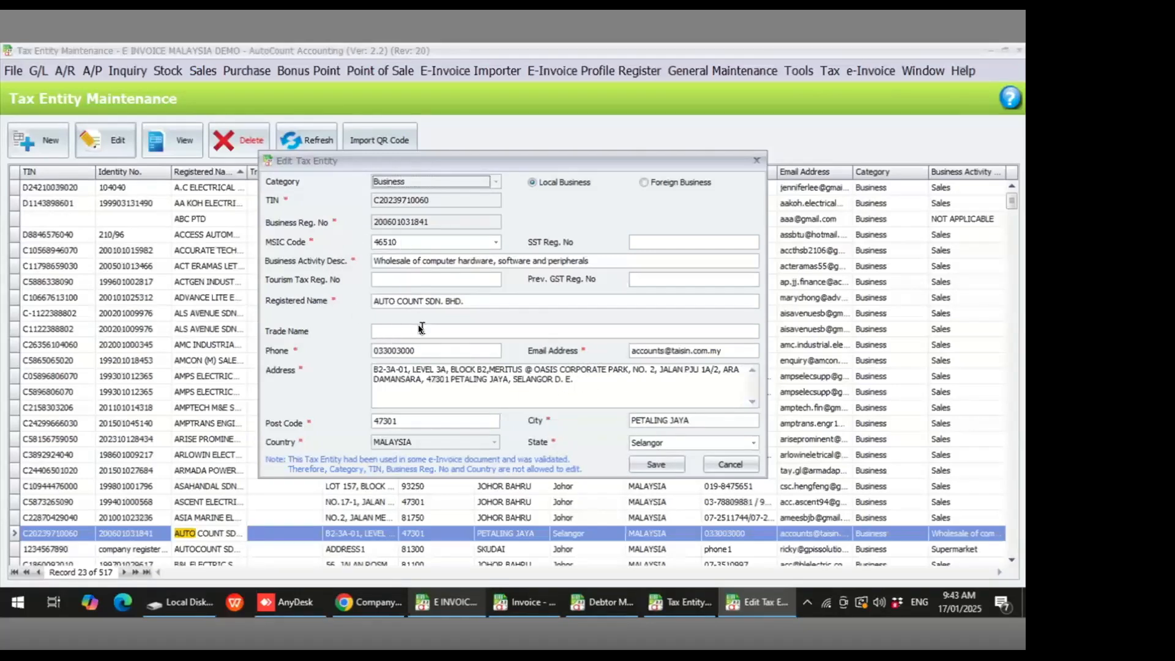
pyautogui.click(738, 464)
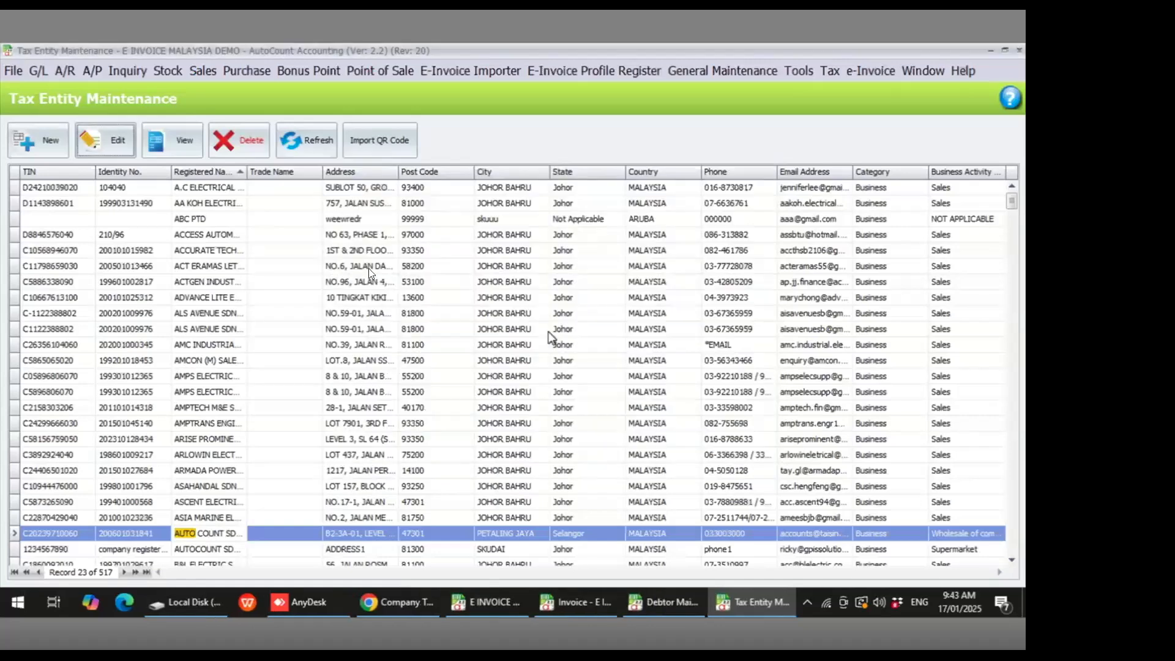
pyautogui.click(204, 184)
pyautogui.write('ricky')
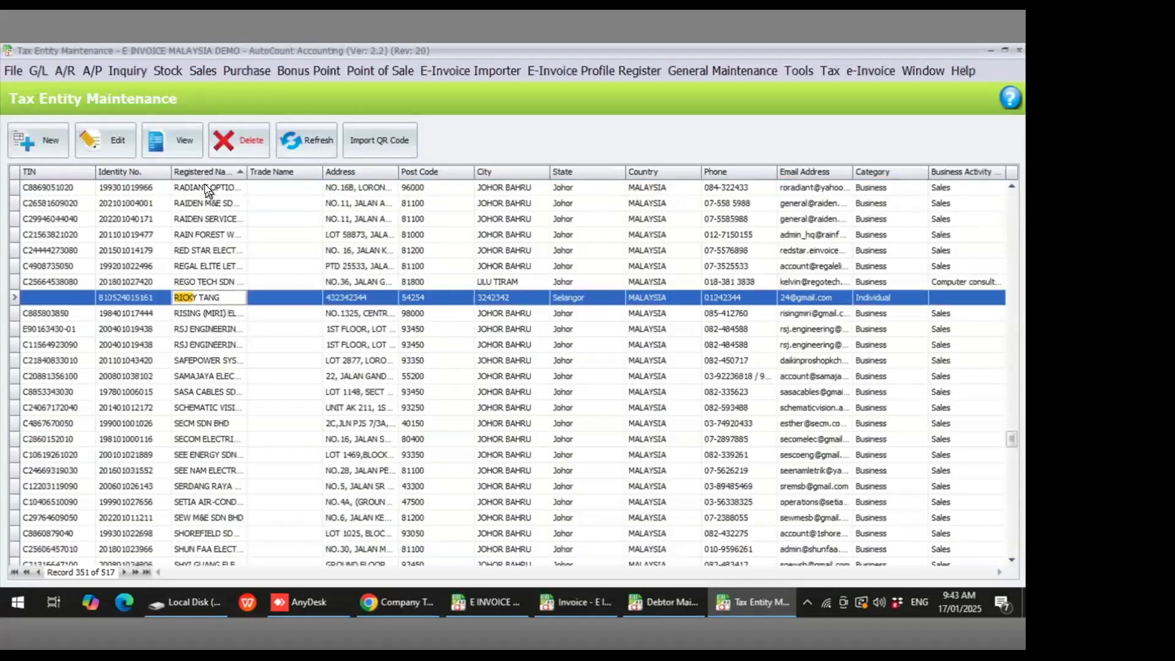
pyautogui.click(172, 143)
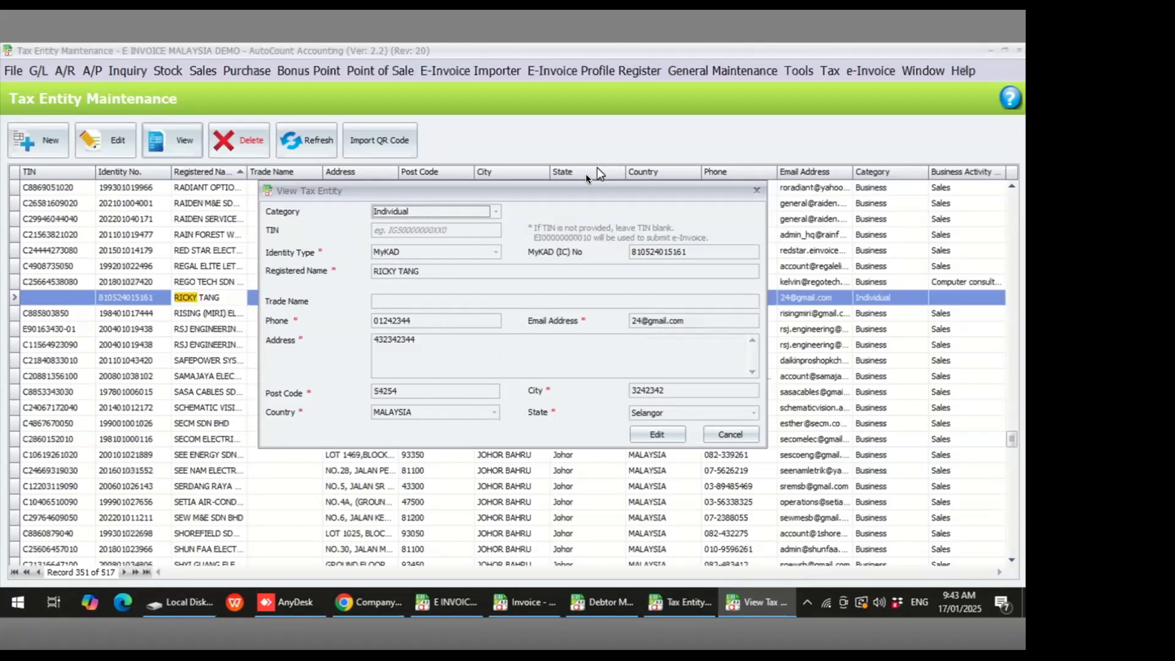
pyautogui.moveTo(578, 189); pyautogui.dragTo(488, 106)
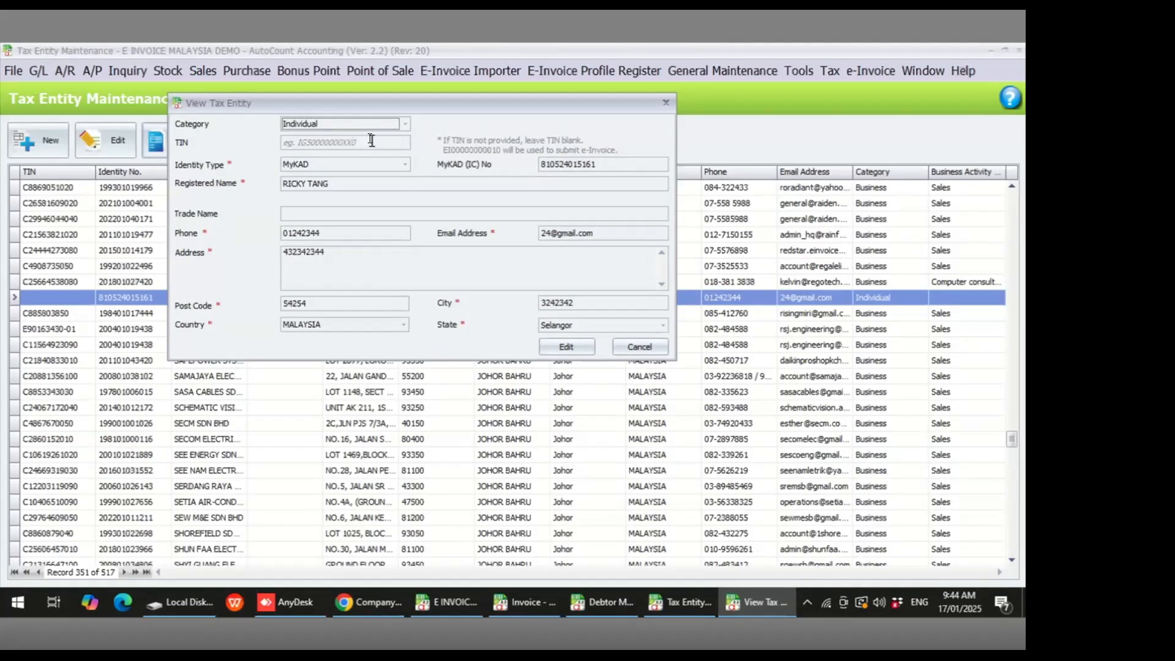
pyautogui.click(645, 348)
# - Search registered names for b and view the BRUMY LOGISTICS & TRANSPORTATION tax entity, then close it
pyautogui.click(210, 188)
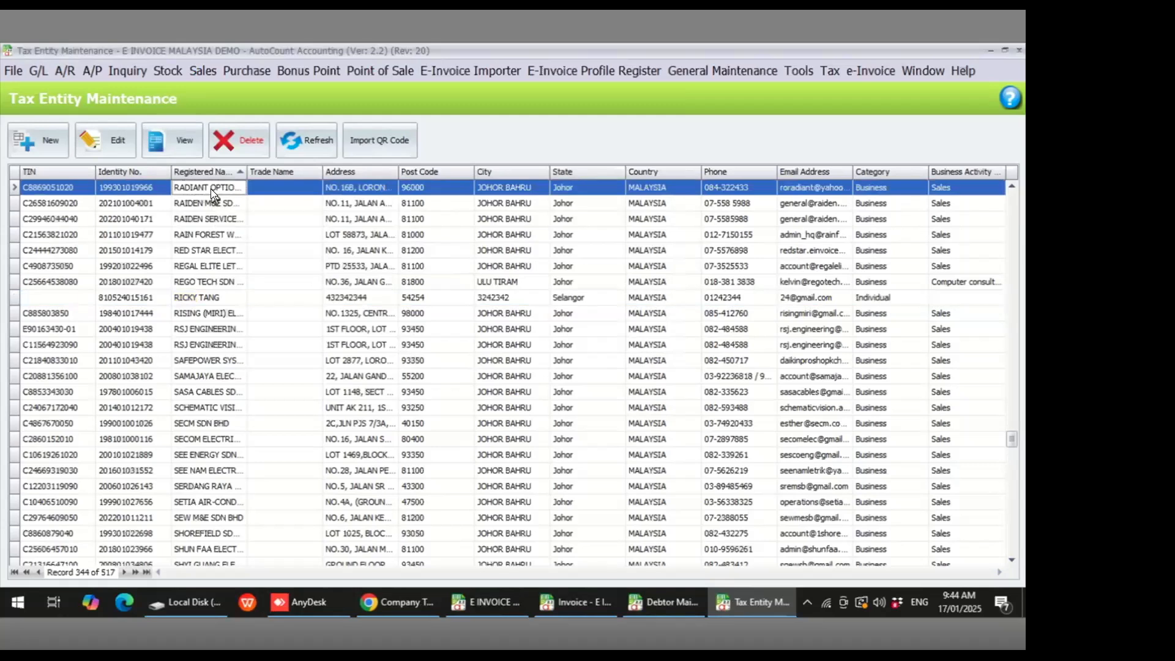
pyautogui.write('b')
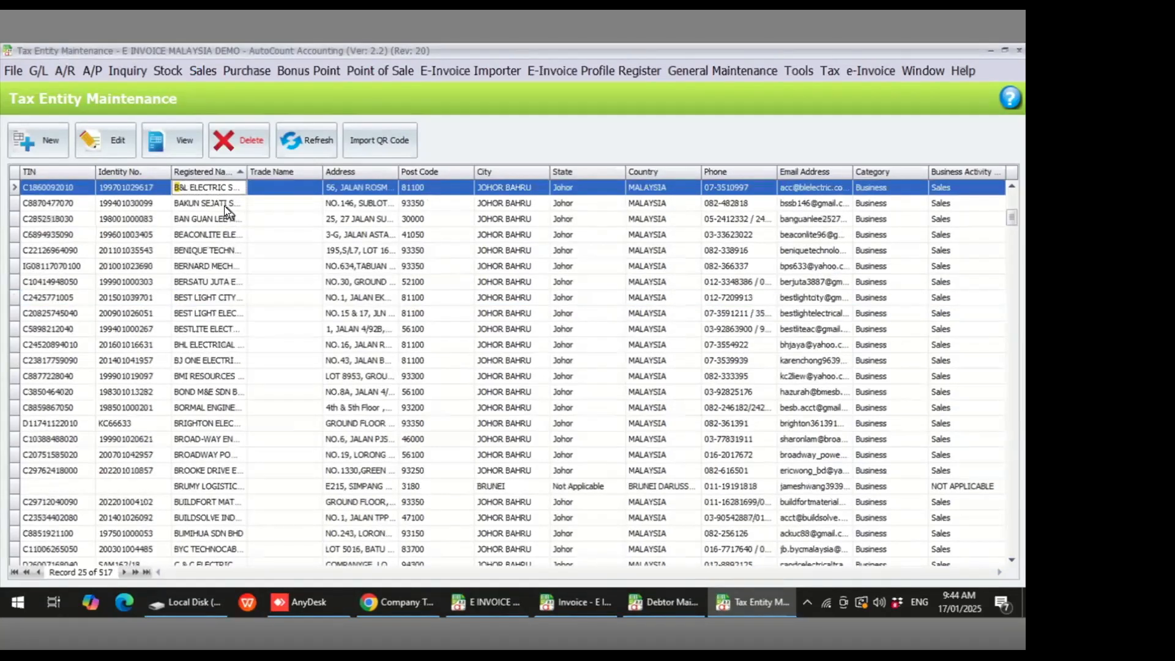
pyautogui.click(228, 483)
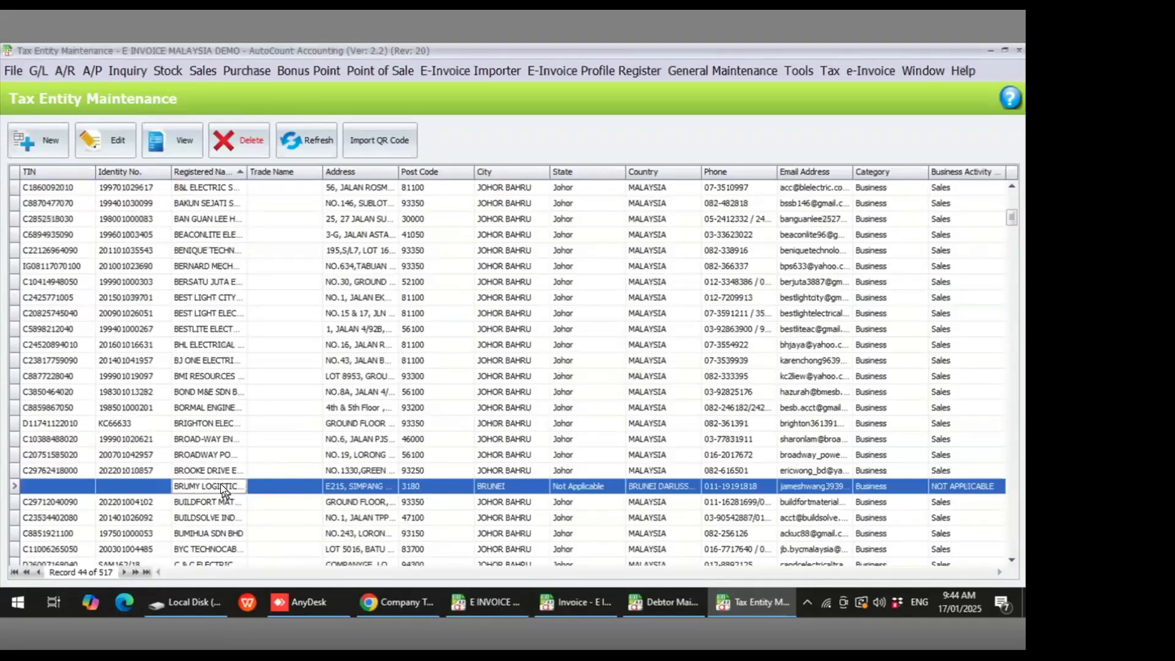
pyautogui.doubleClick(220, 484)
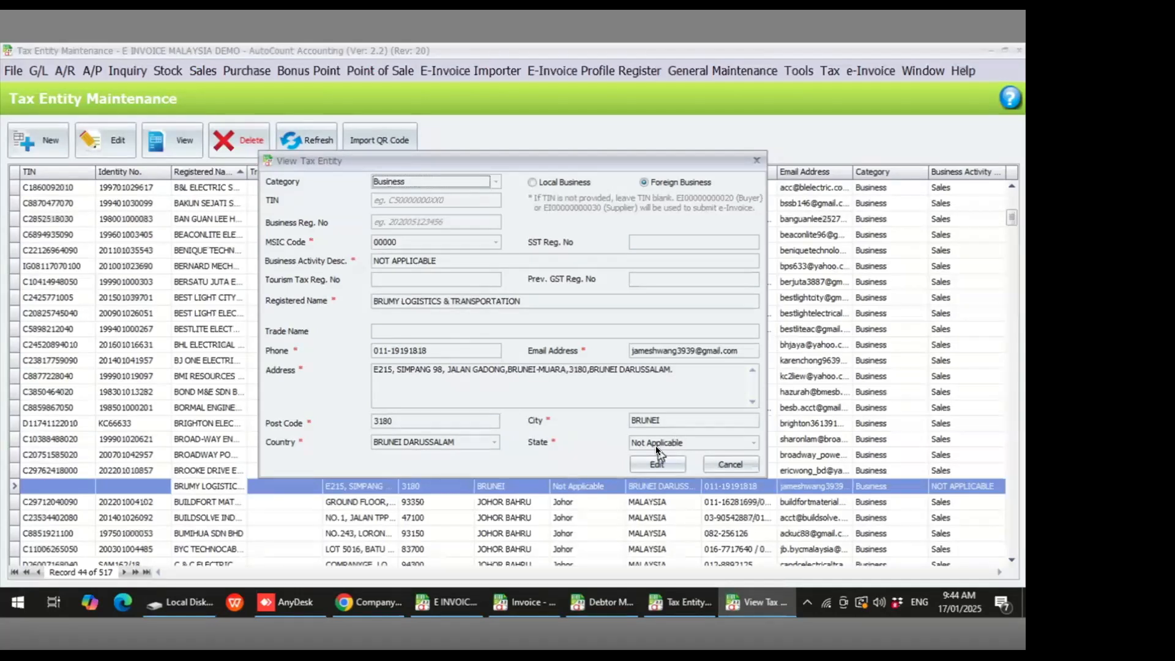
pyautogui.click(719, 463)
# - Try the Individual and Government categories in a new tax entity form, then cancel it
pyautogui.click(56, 153)
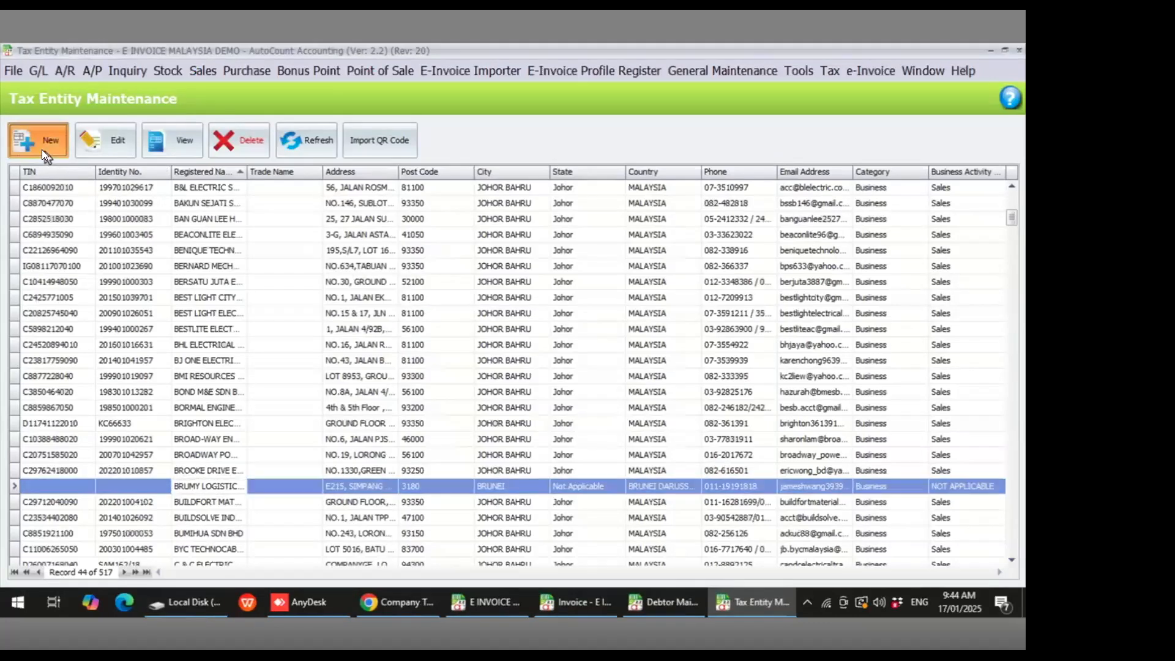
pyautogui.click(495, 181)
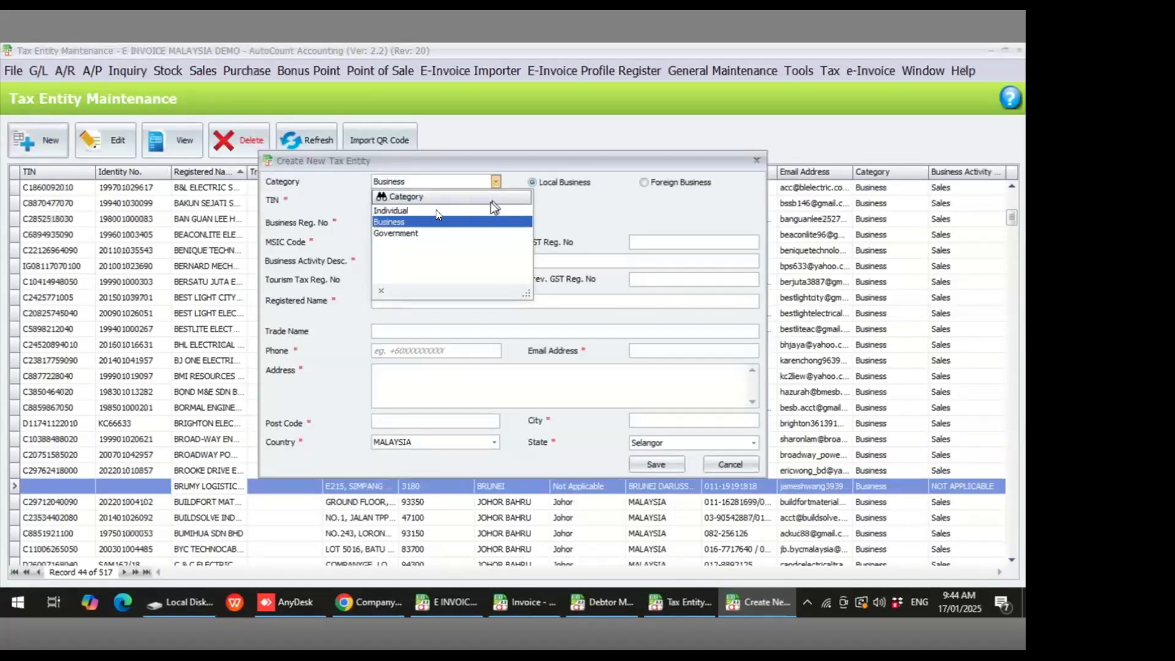
pyautogui.click(414, 214)
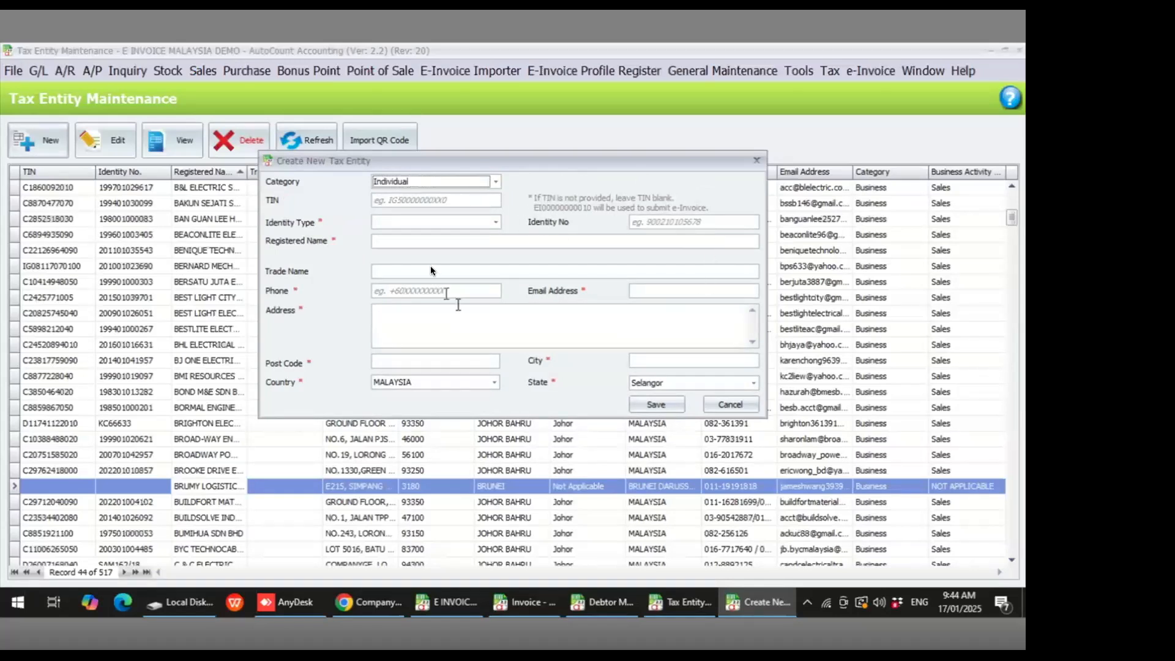
pyautogui.click(494, 182)
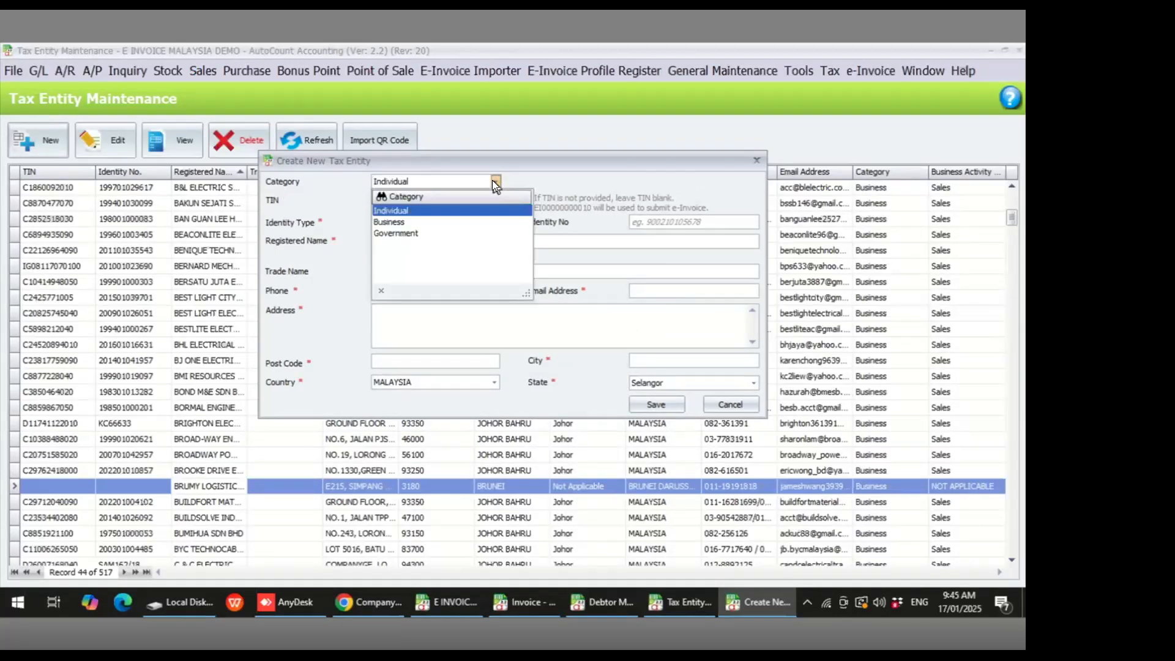
pyautogui.click(417, 234)
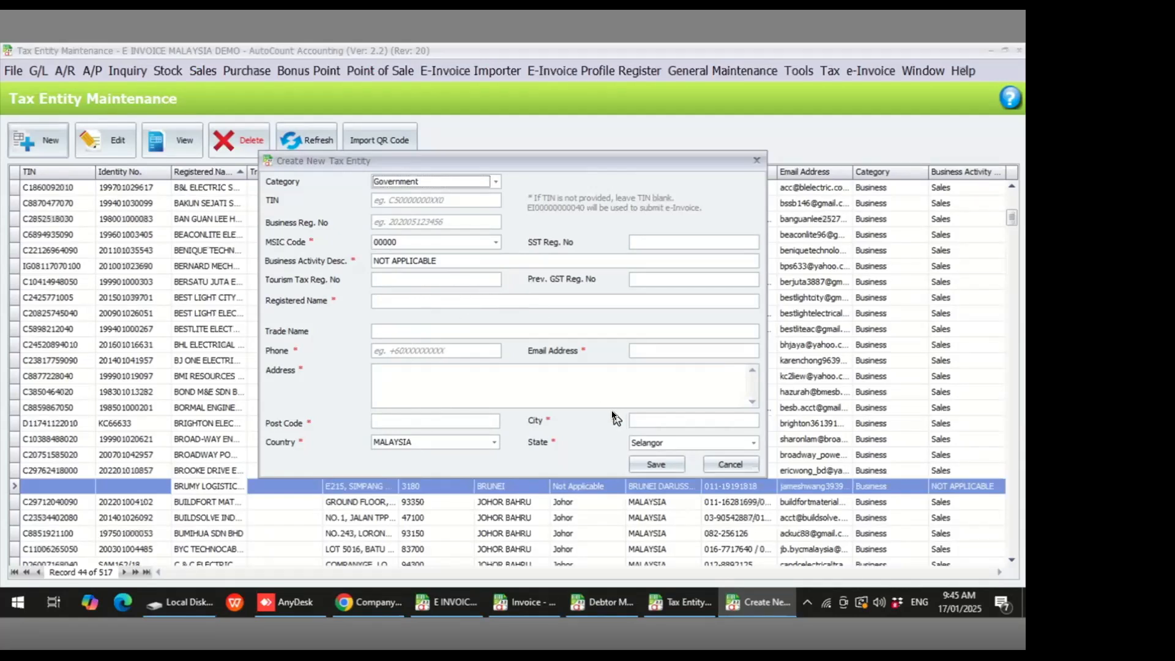
pyautogui.click(733, 463)
# - Open Stock Item Maintenance and select the 00002 SOFA item
pyautogui.click(513, 341)
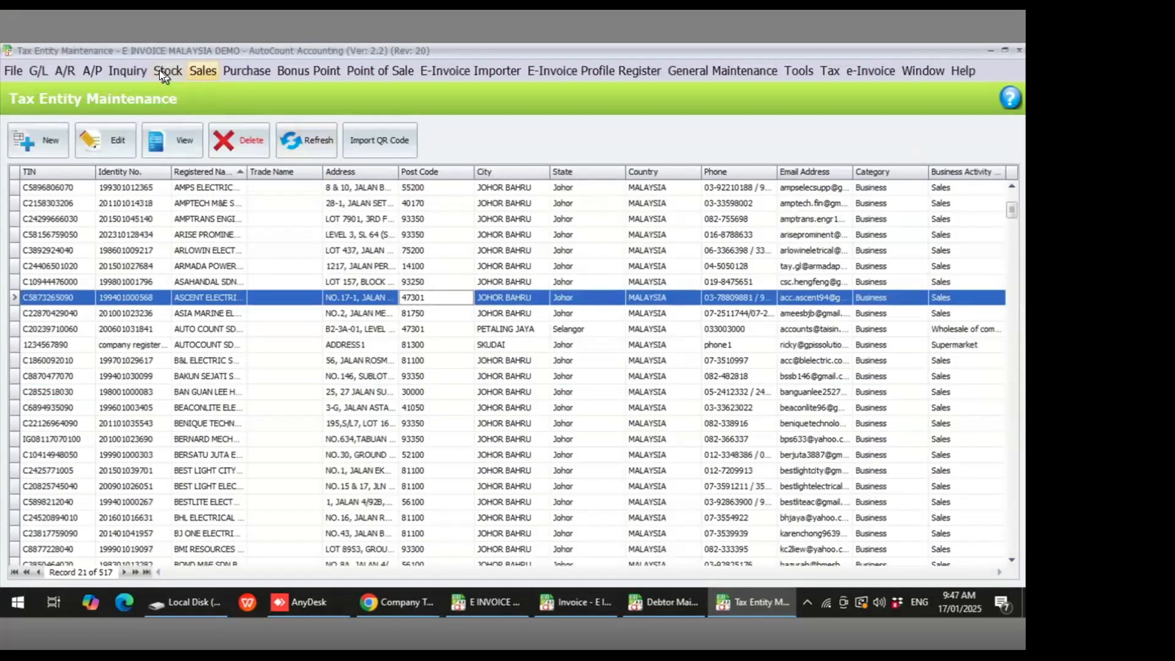
pyautogui.click(160, 69)
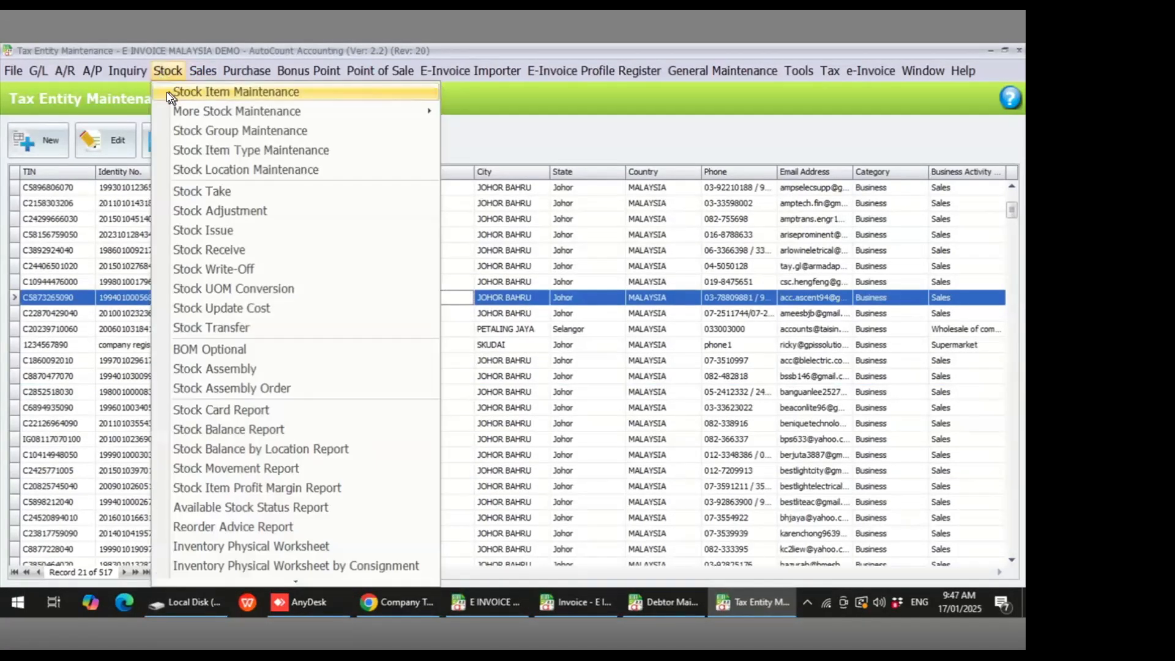
pyautogui.click(166, 91)
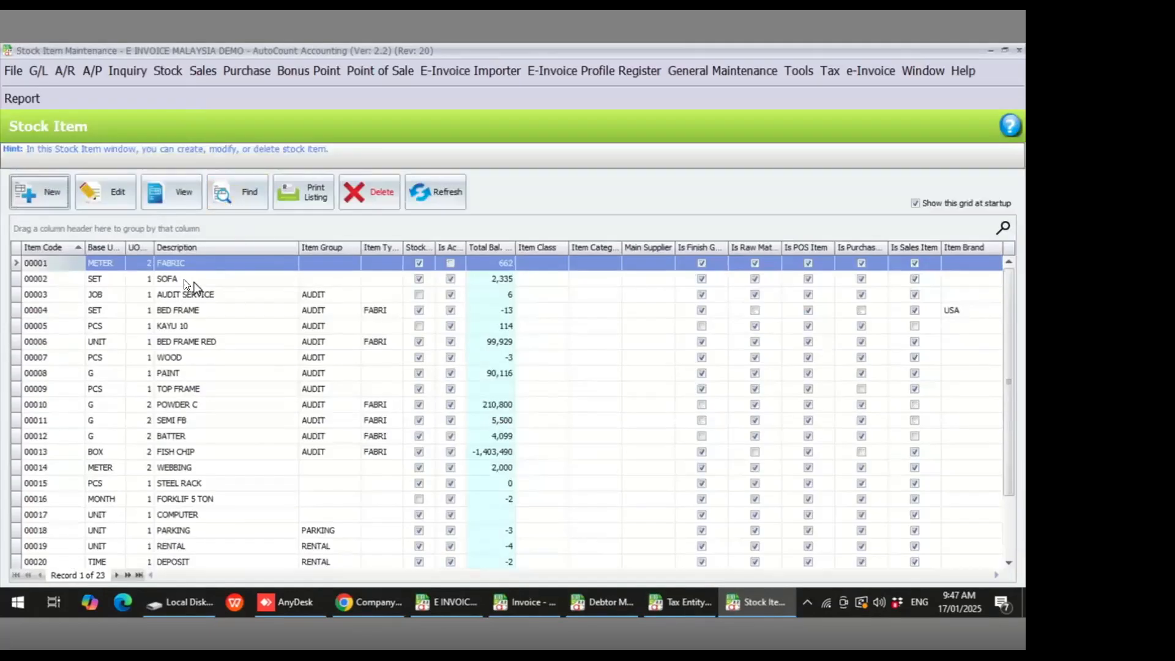
pyautogui.click(193, 279)
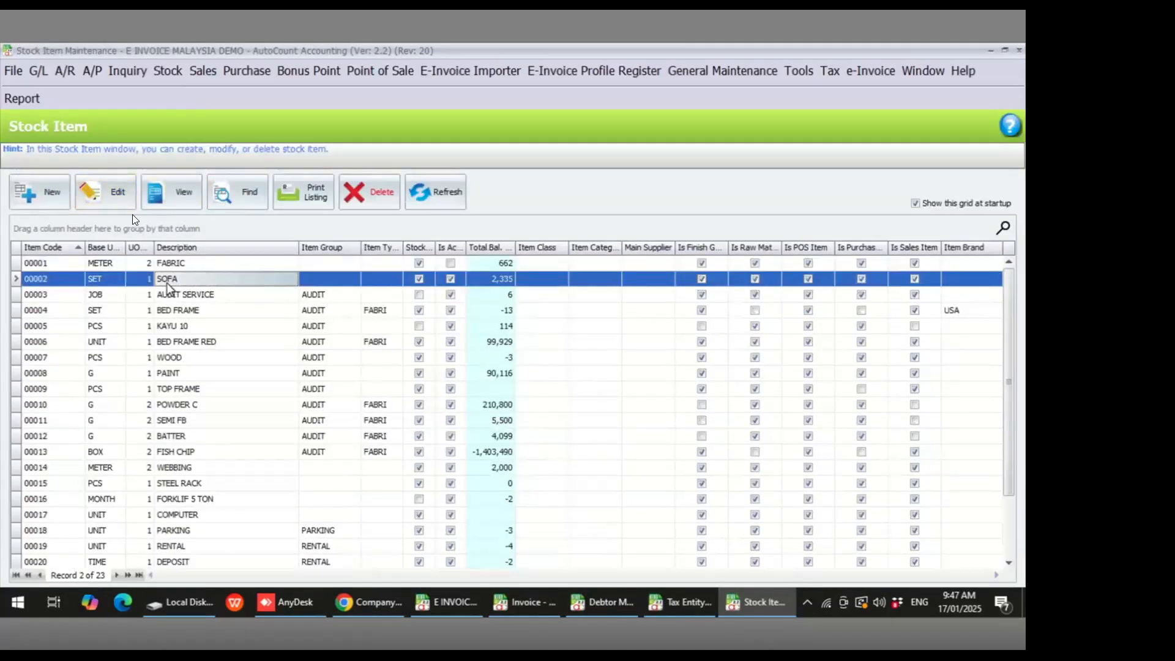
# - Edit the SOFA stock item and set its Classification to 022 Others
pyautogui.click(119, 194)
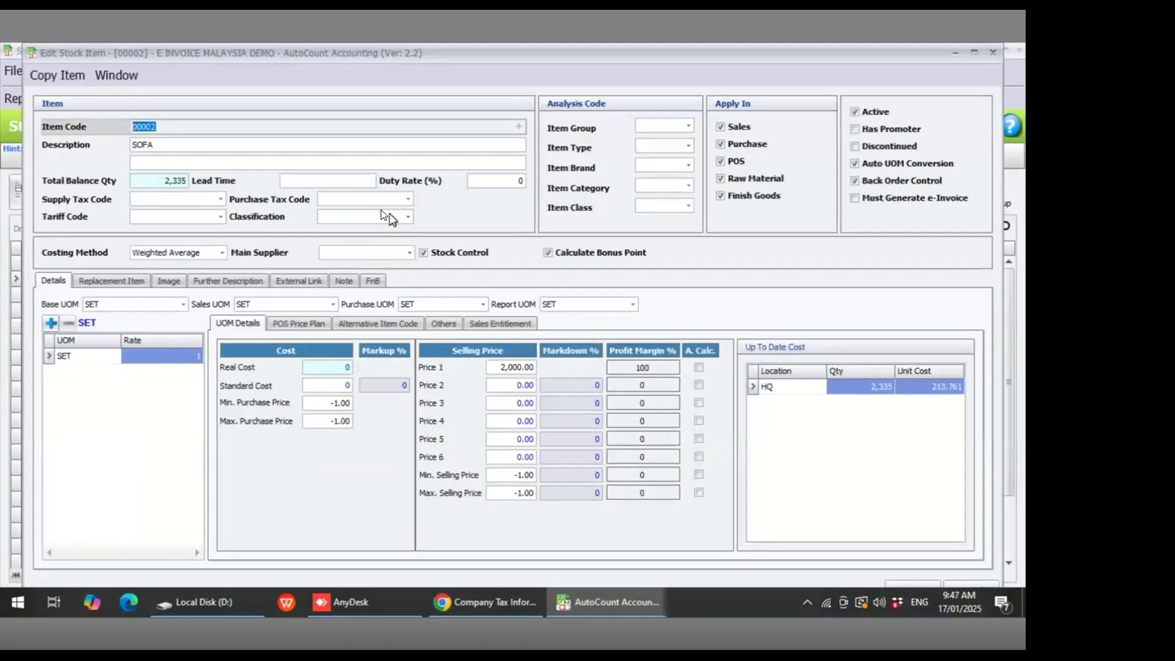
pyautogui.click(407, 217)
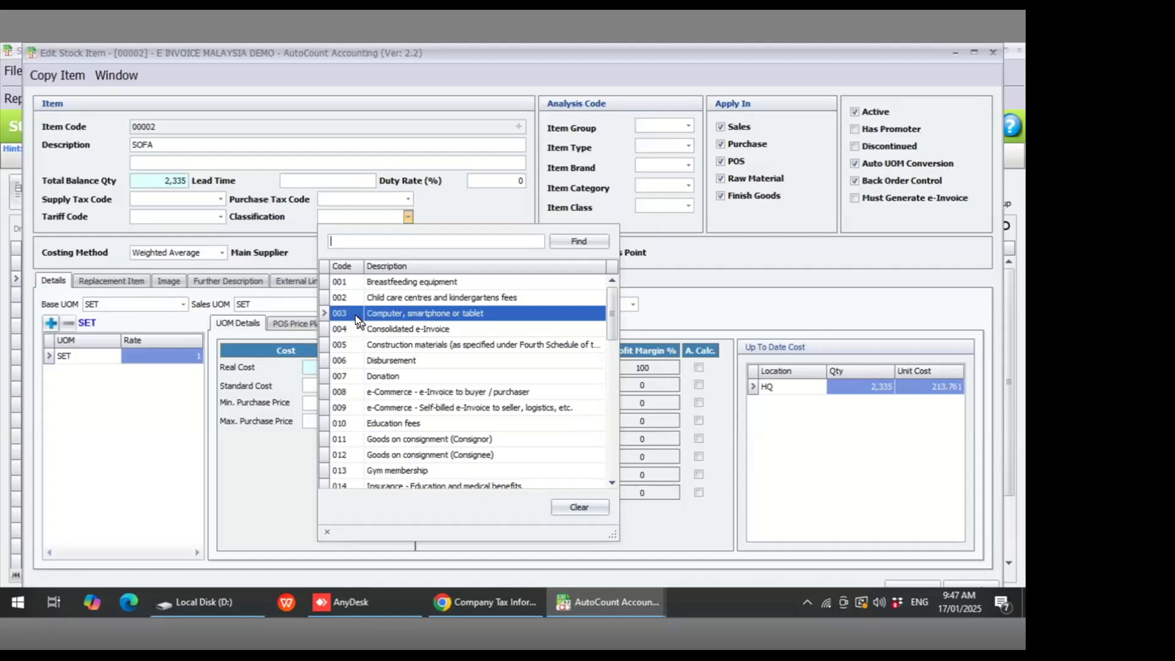
pyautogui.scroll(-3, 412, 393)
pyautogui.scroll(-3, 413, 393)
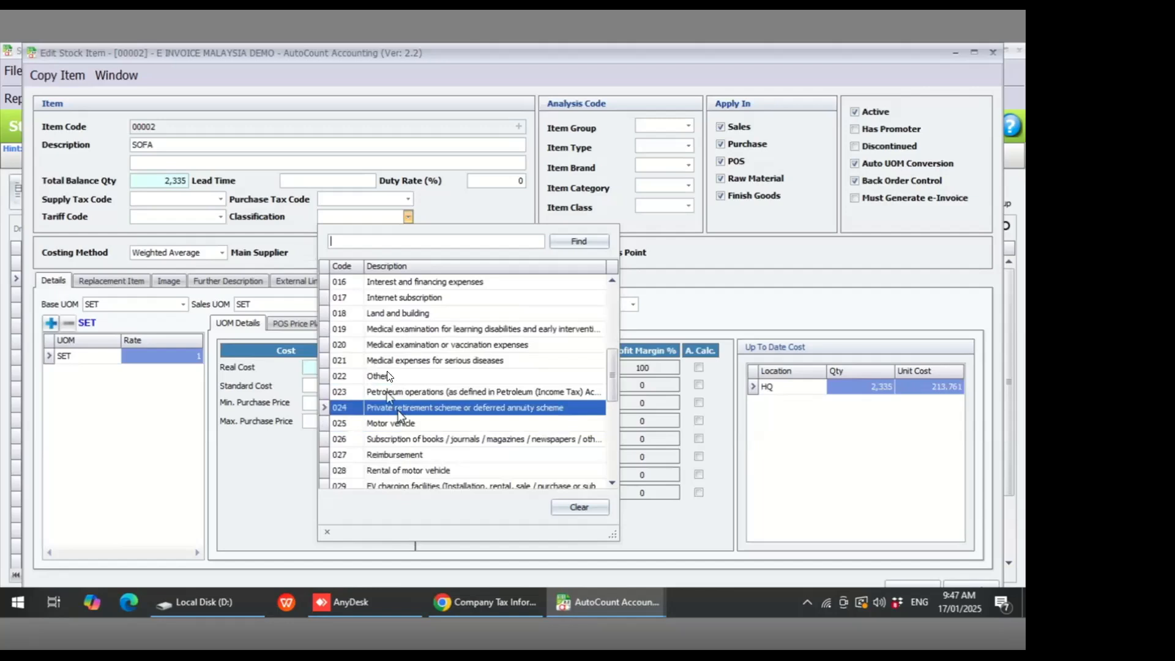
pyautogui.click(399, 376)
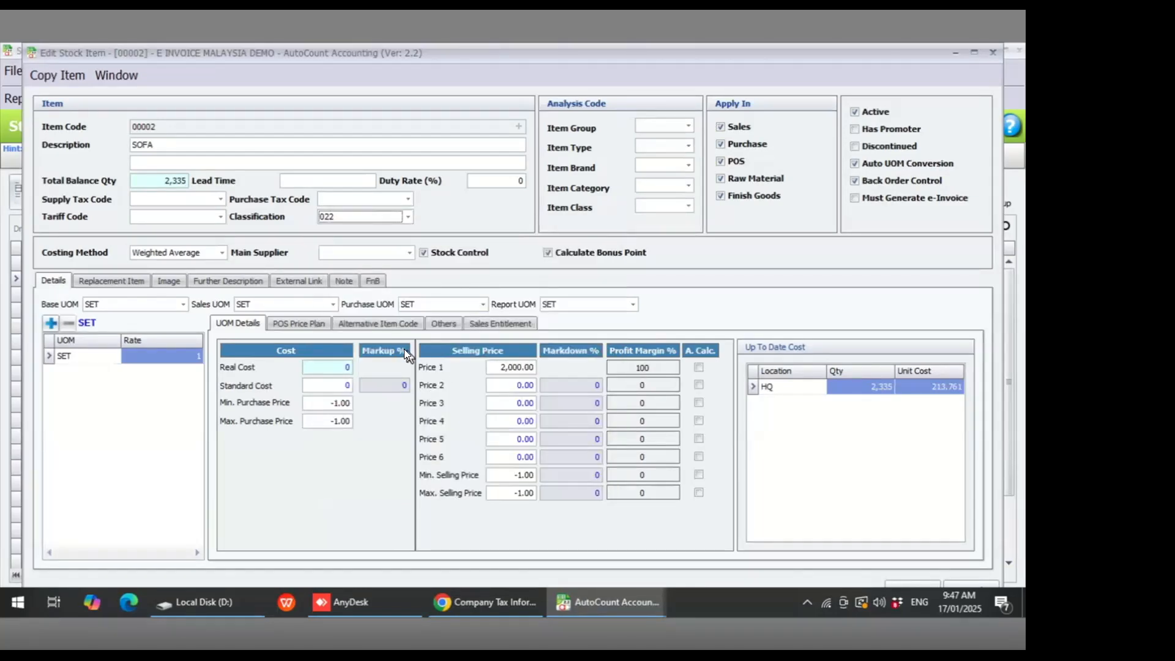
# - Set the SOFA item's e-Invoice Measurement to C62 (one) and save the item
pyautogui.click(443, 327)
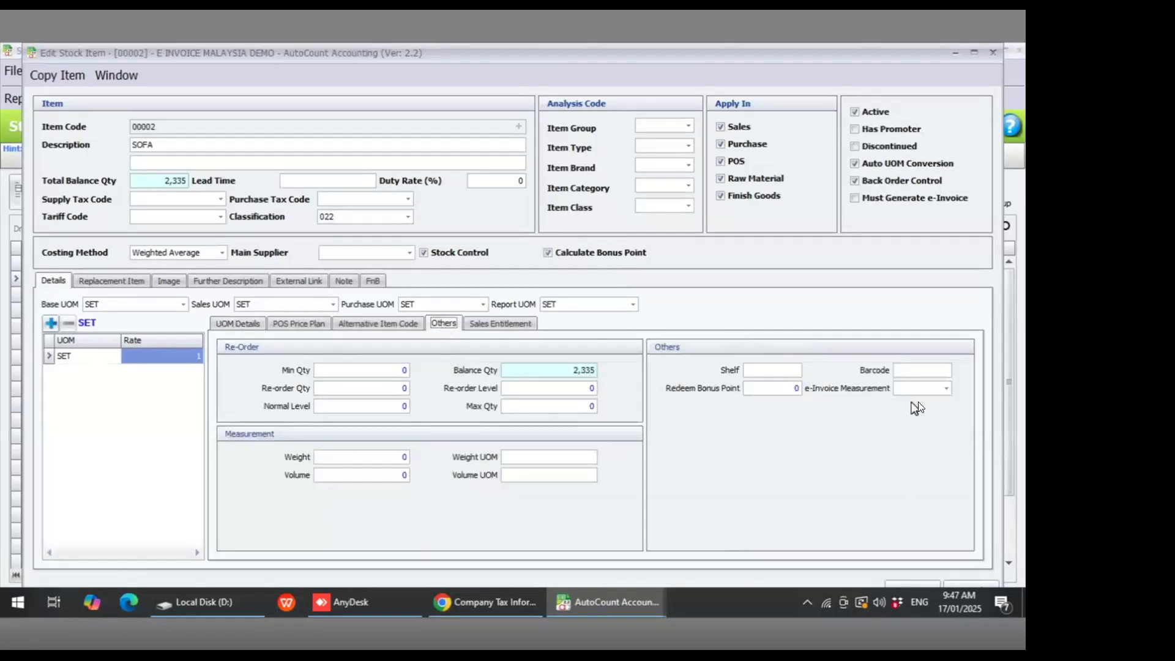
pyautogui.click(946, 388)
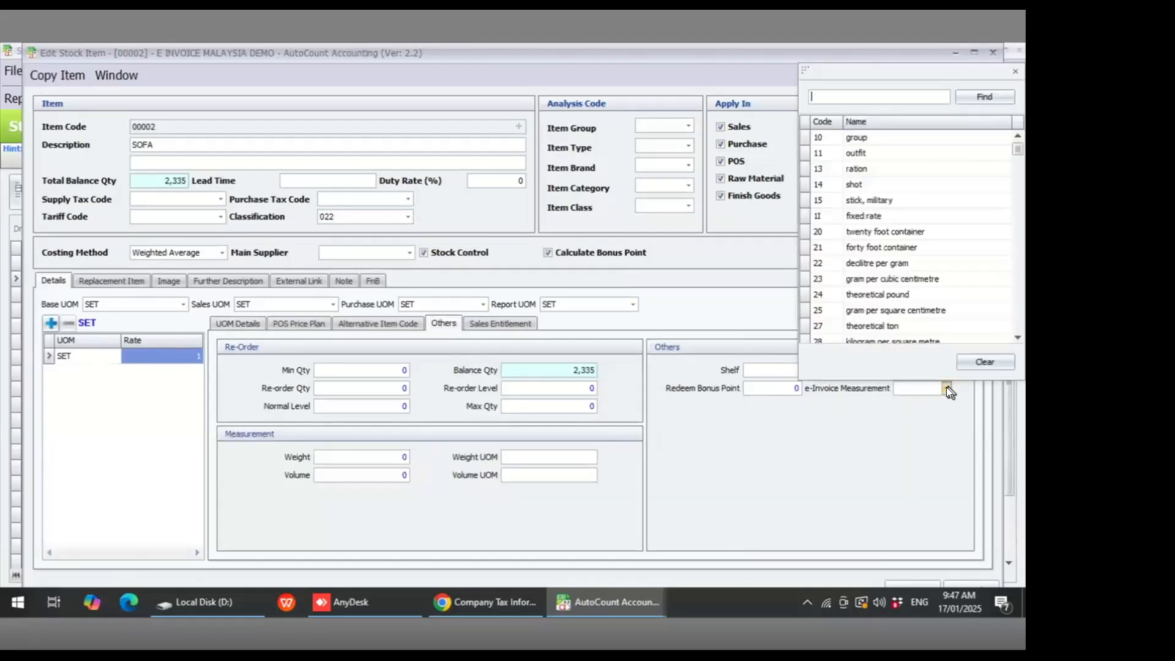
pyautogui.write('c6')
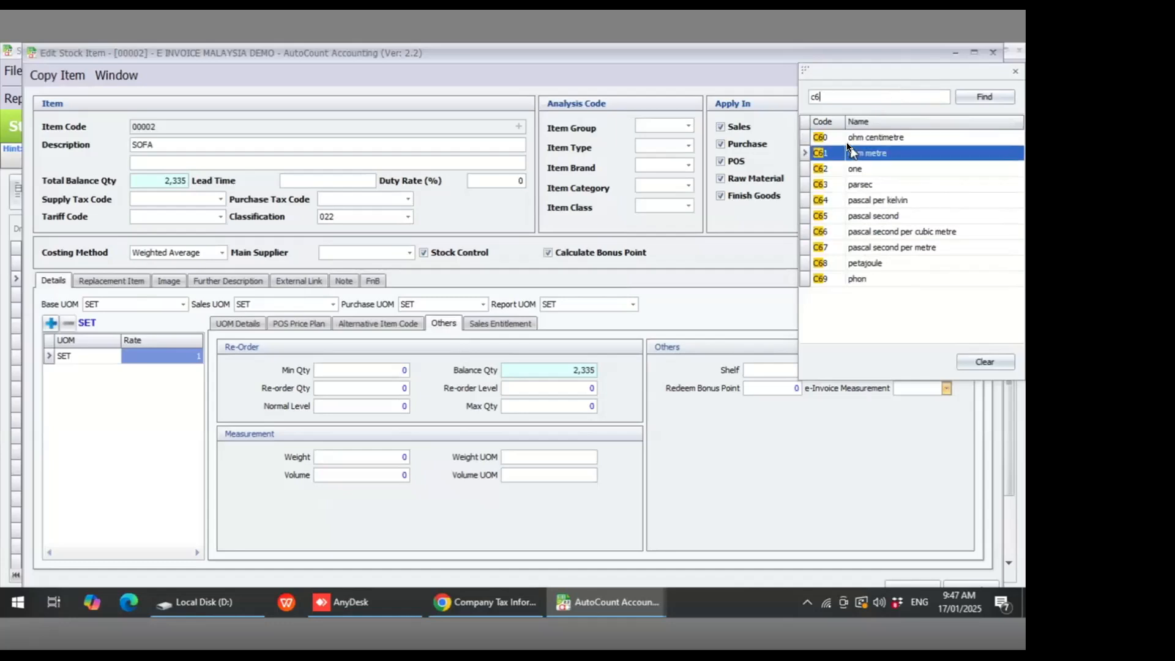
pyautogui.click(837, 171)
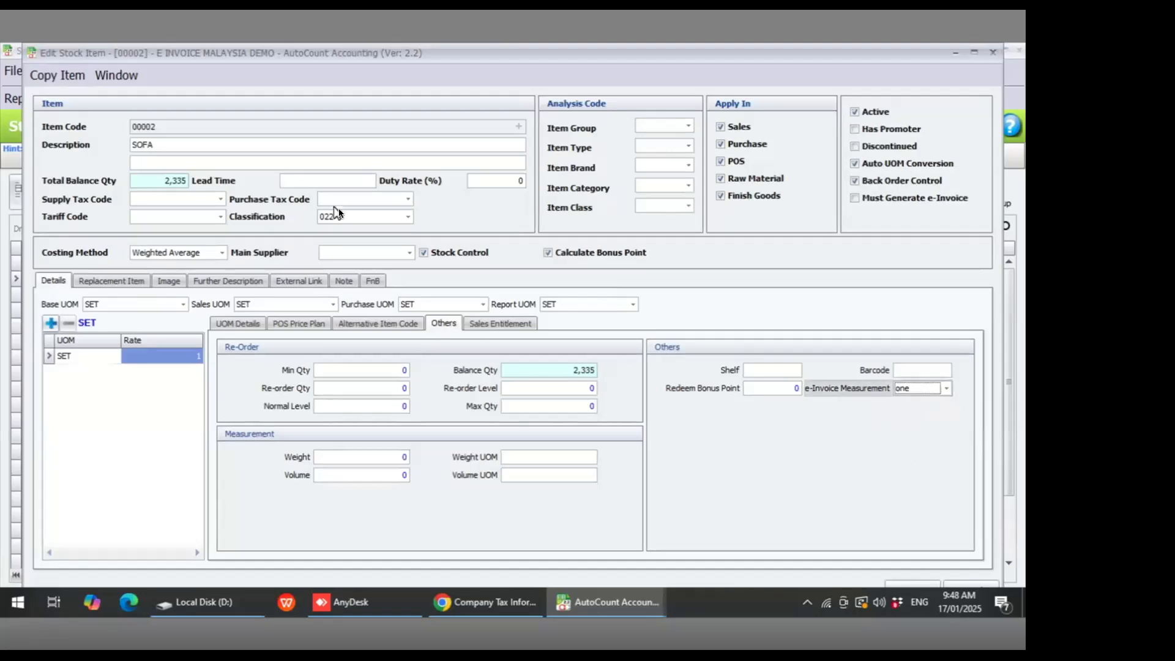
pyautogui.click(904, 584)
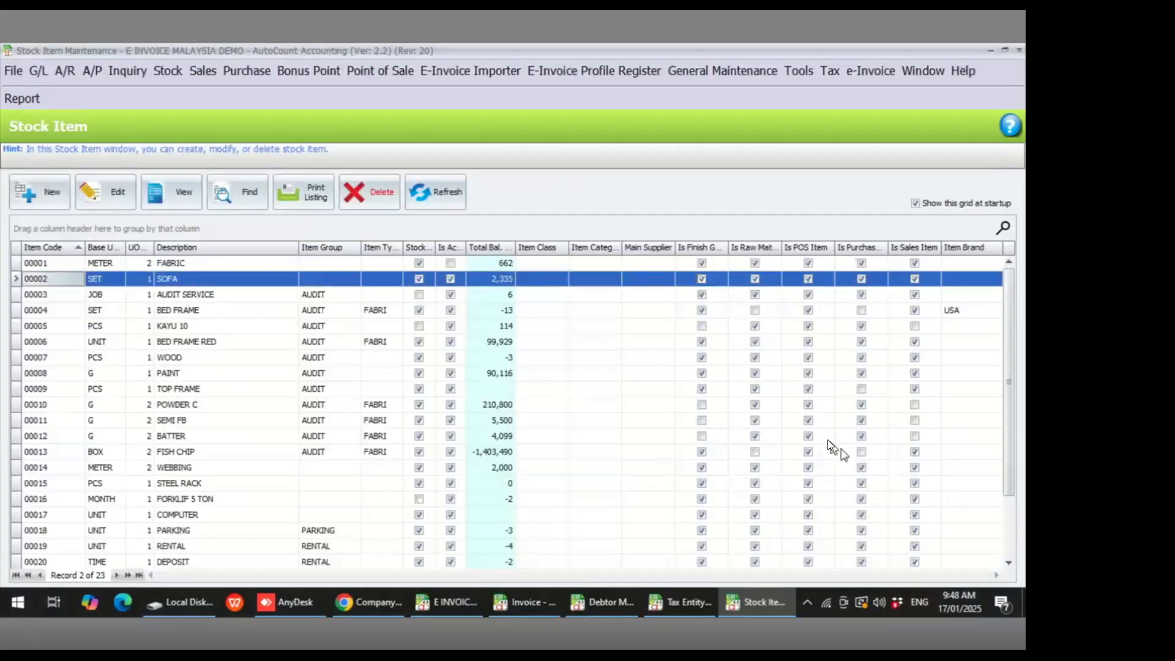
# - Open a new sales invoice and select debtor 300-0001 AUTOCOUNT SDN BHD
pyautogui.click(200, 277)
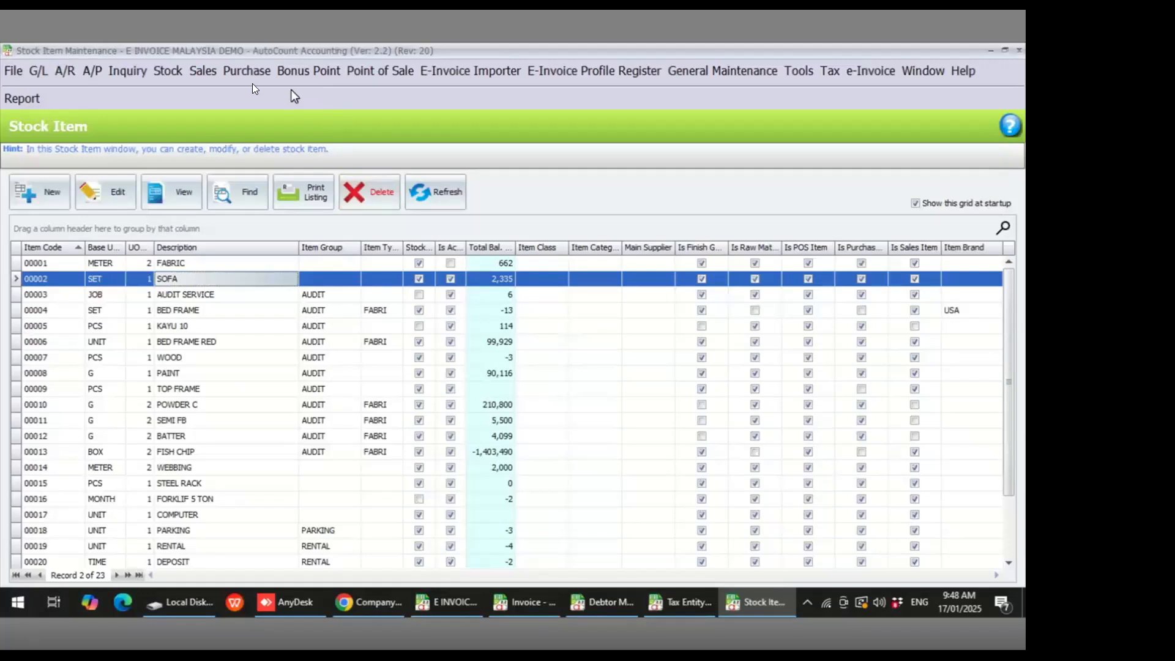
pyautogui.click(206, 73)
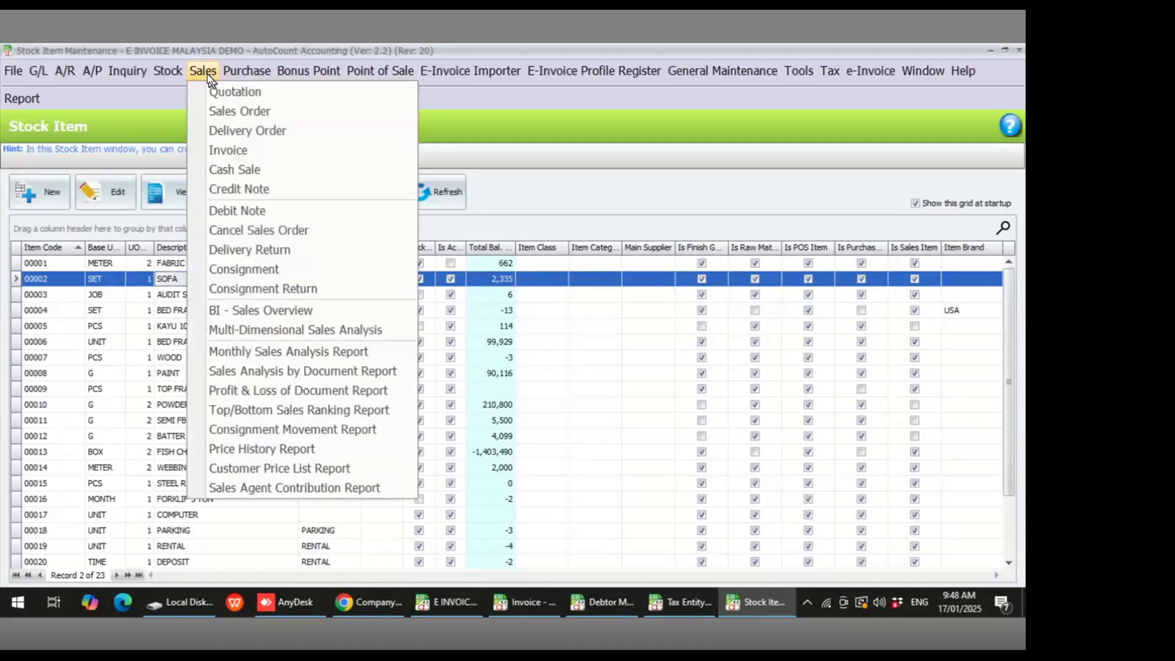
pyautogui.click(223, 150)
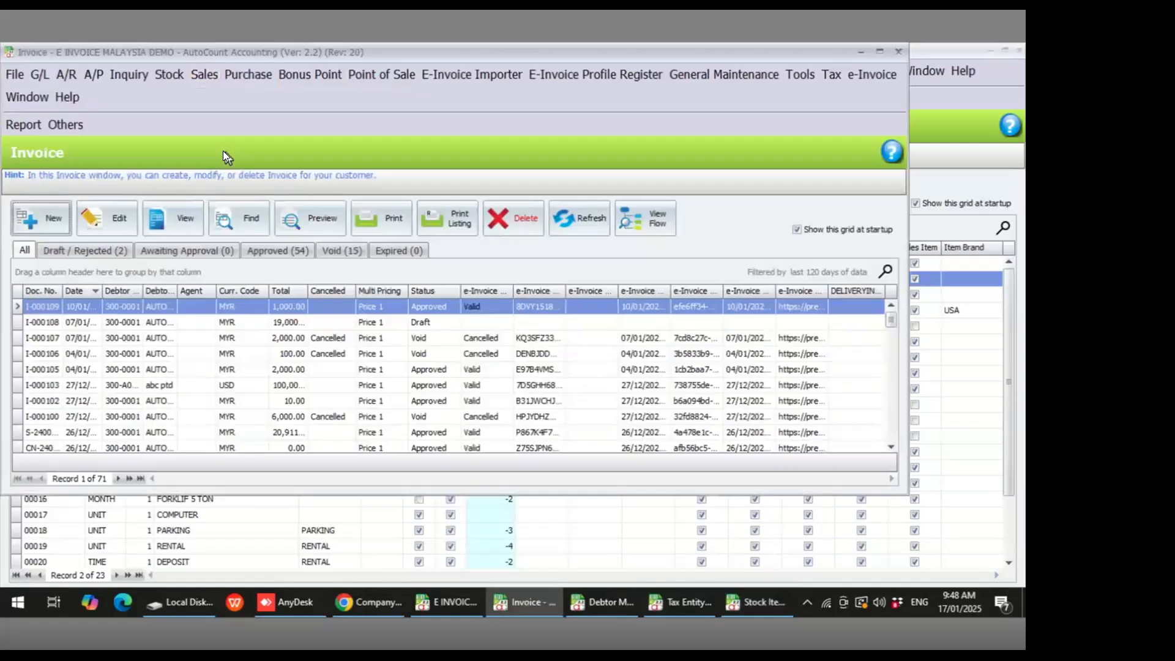
pyautogui.click(55, 220)
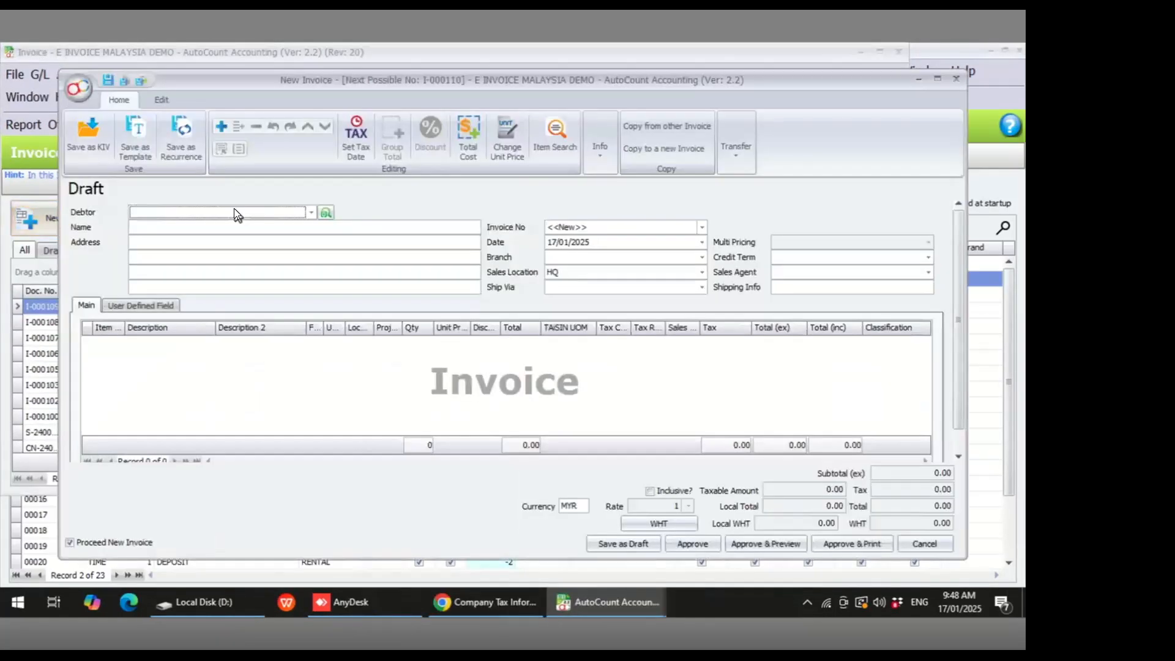
pyautogui.click(239, 212)
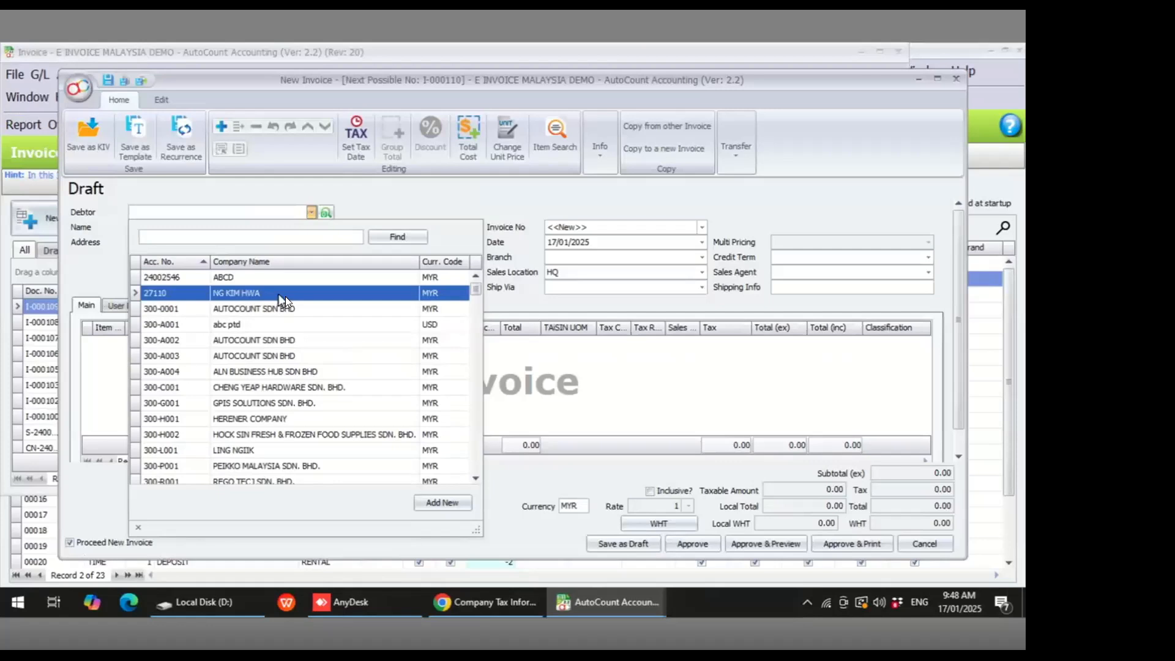
pyautogui.click(295, 308)
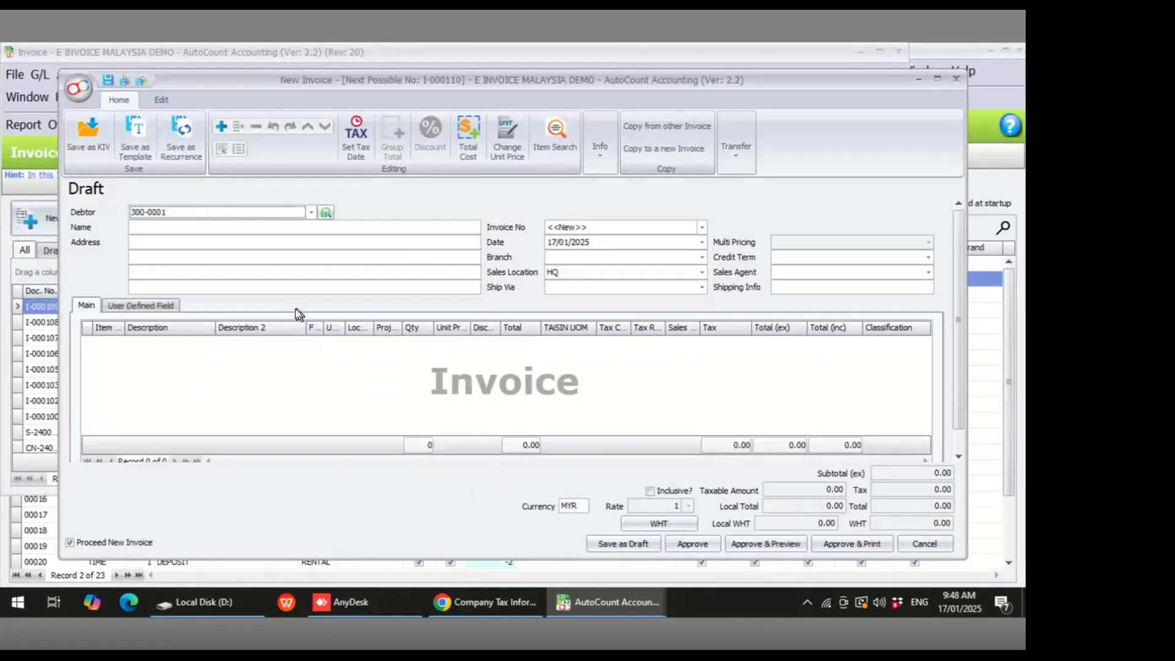
# - Add an invoice line for the SOFA item
pyautogui.rightClick(130, 353)
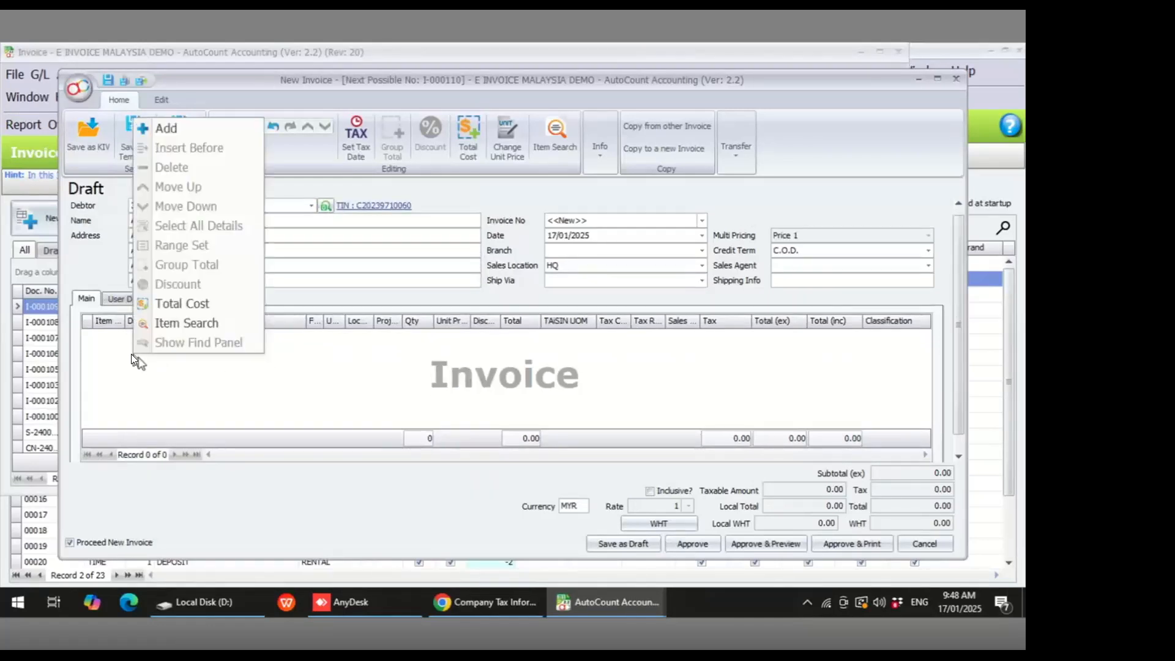
pyautogui.click(167, 127)
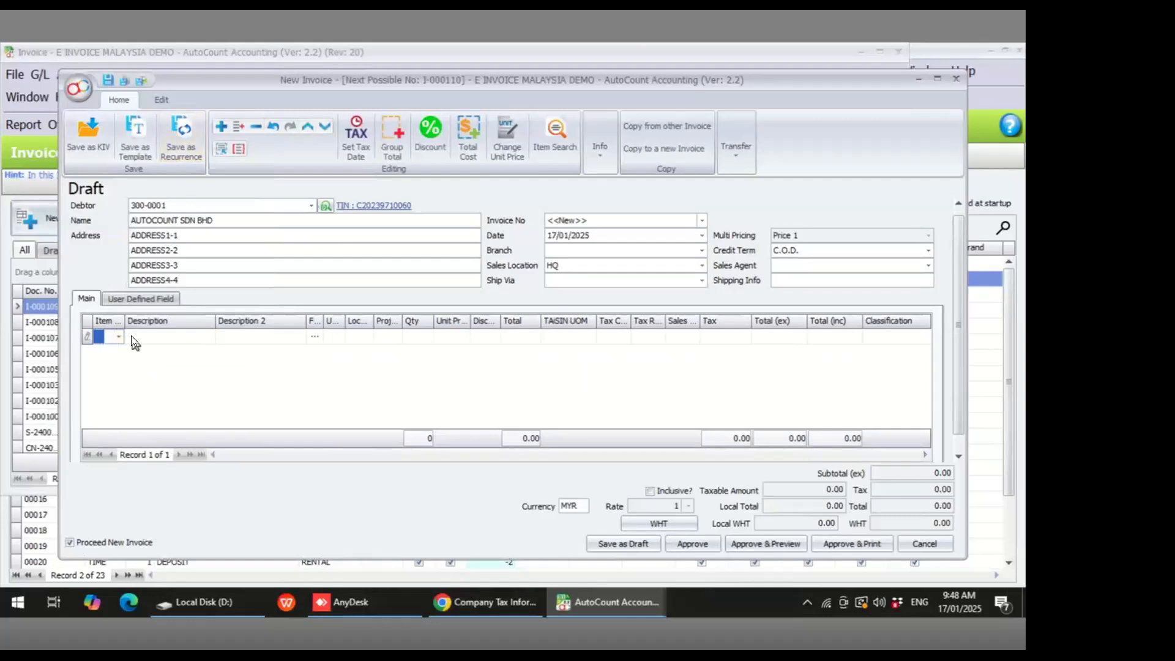
pyautogui.click(120, 335)
pyautogui.write('sofa')
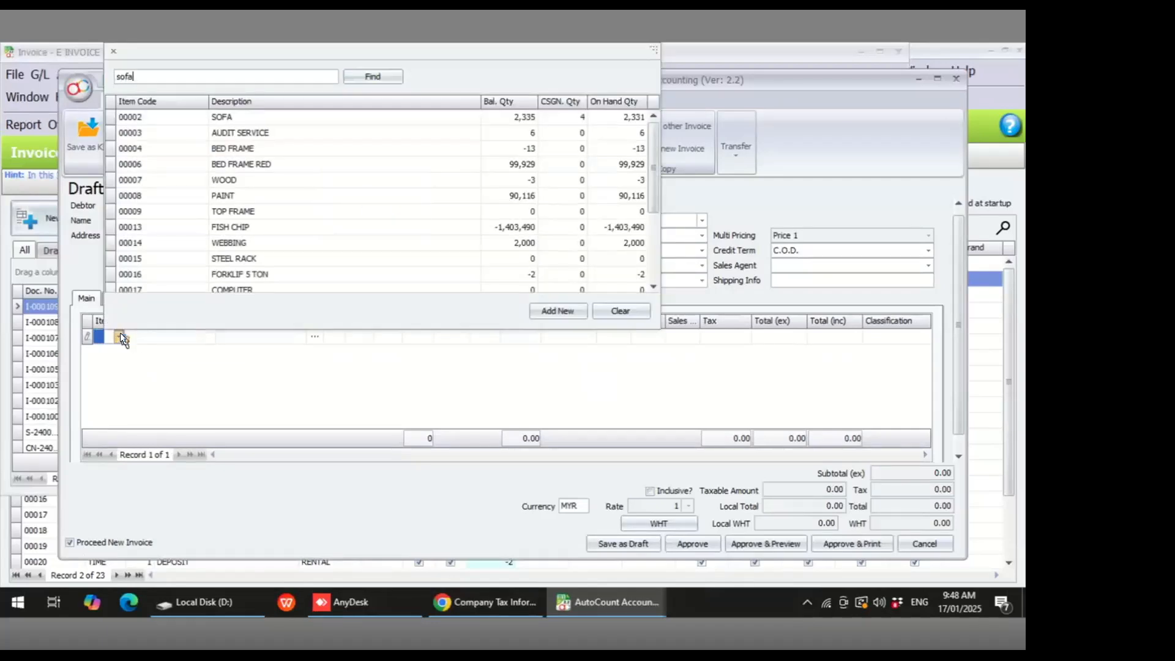
pyautogui.doubleClick(198, 115)
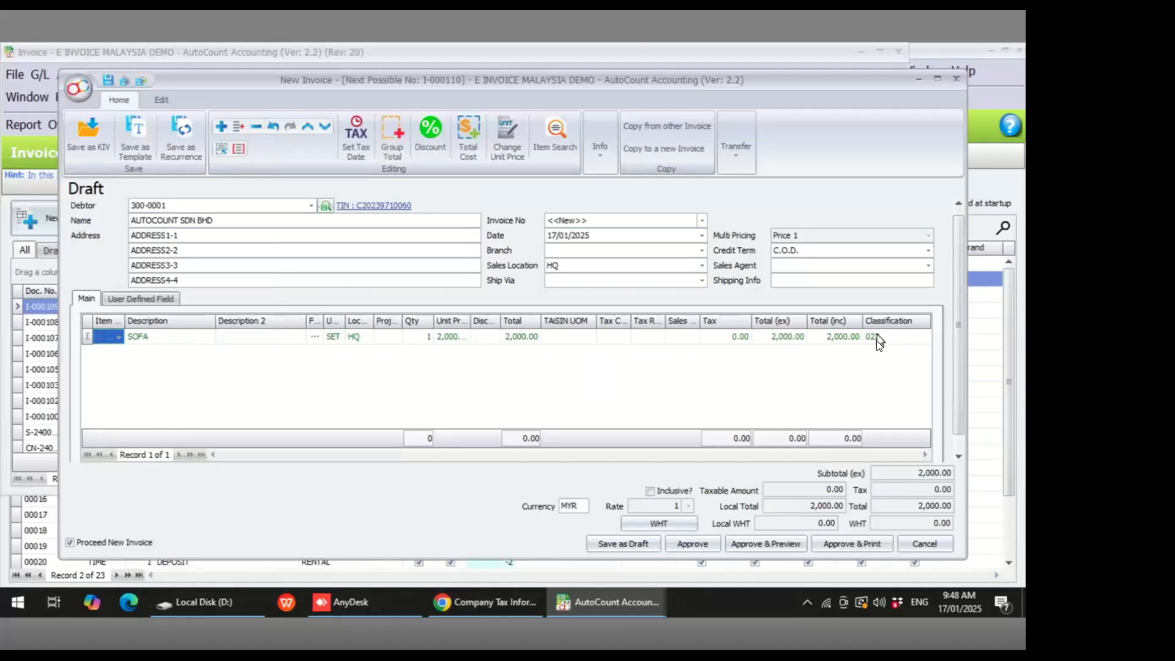
# - Add a second invoice line for the BED FRAME item
pyautogui.rightClick(120, 371)
pyautogui.click(170, 150)
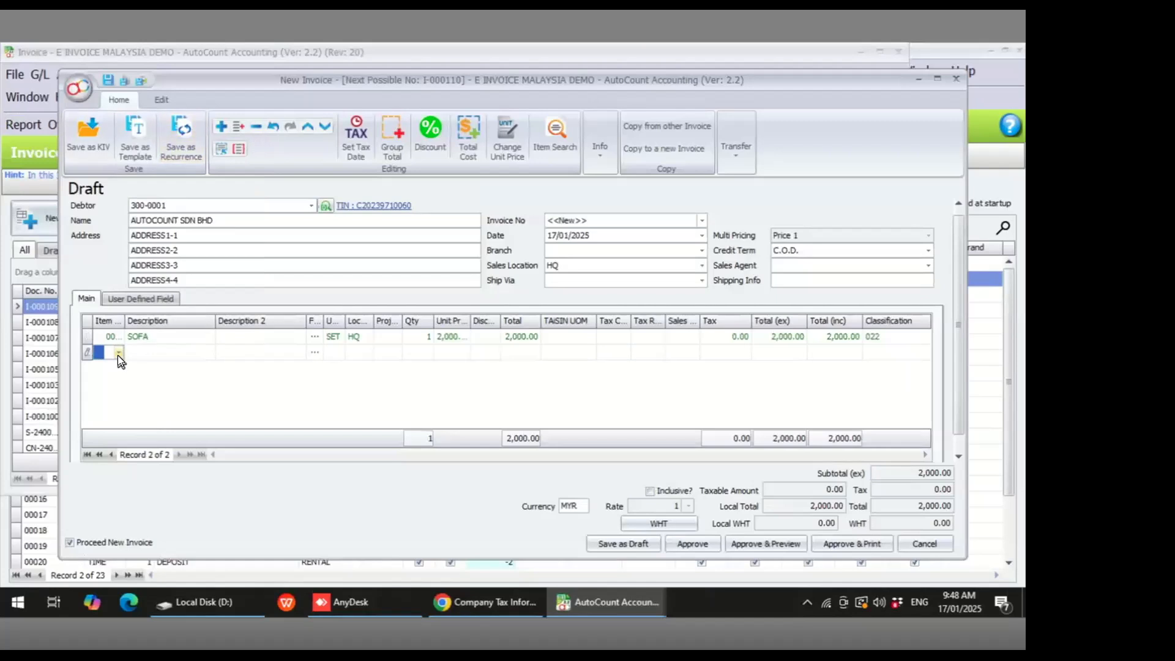
pyautogui.click(118, 353)
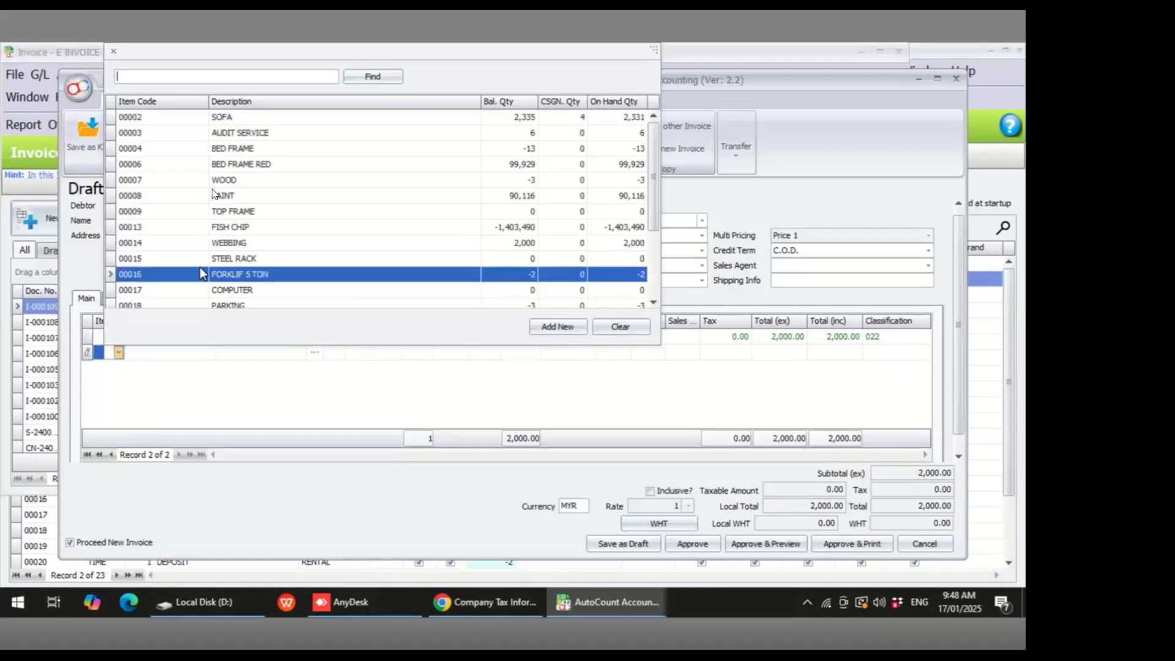
pyautogui.click(254, 148)
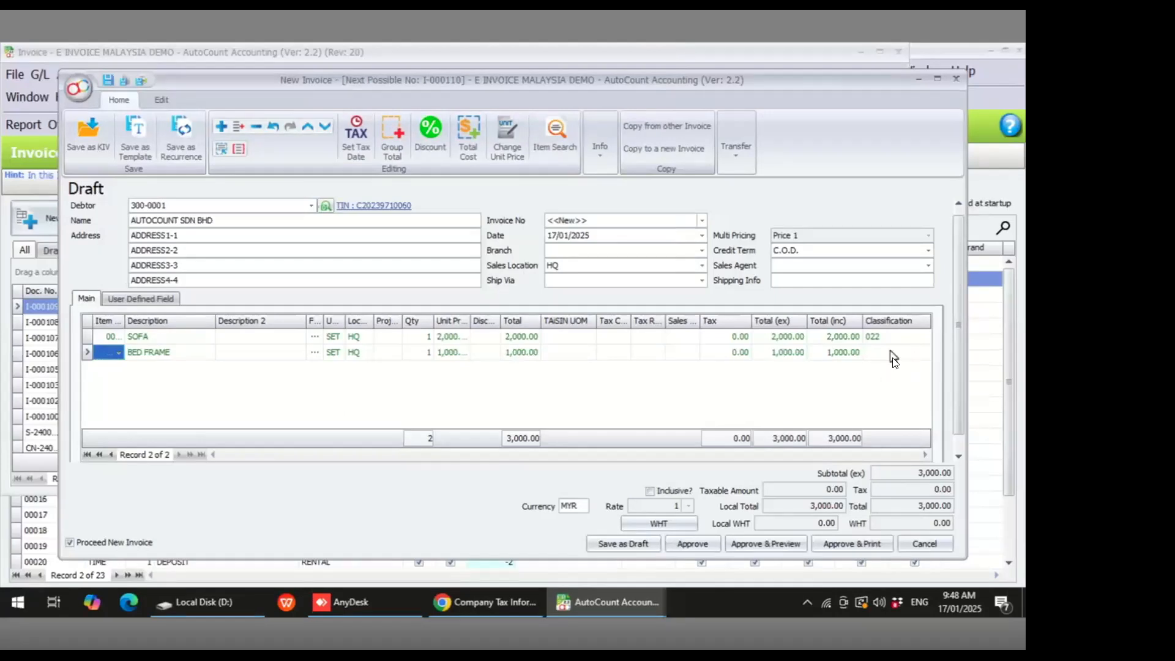
# - Try to approve the invoice, accepting the negative-quantity stock confirmation
pyautogui.click(698, 544)
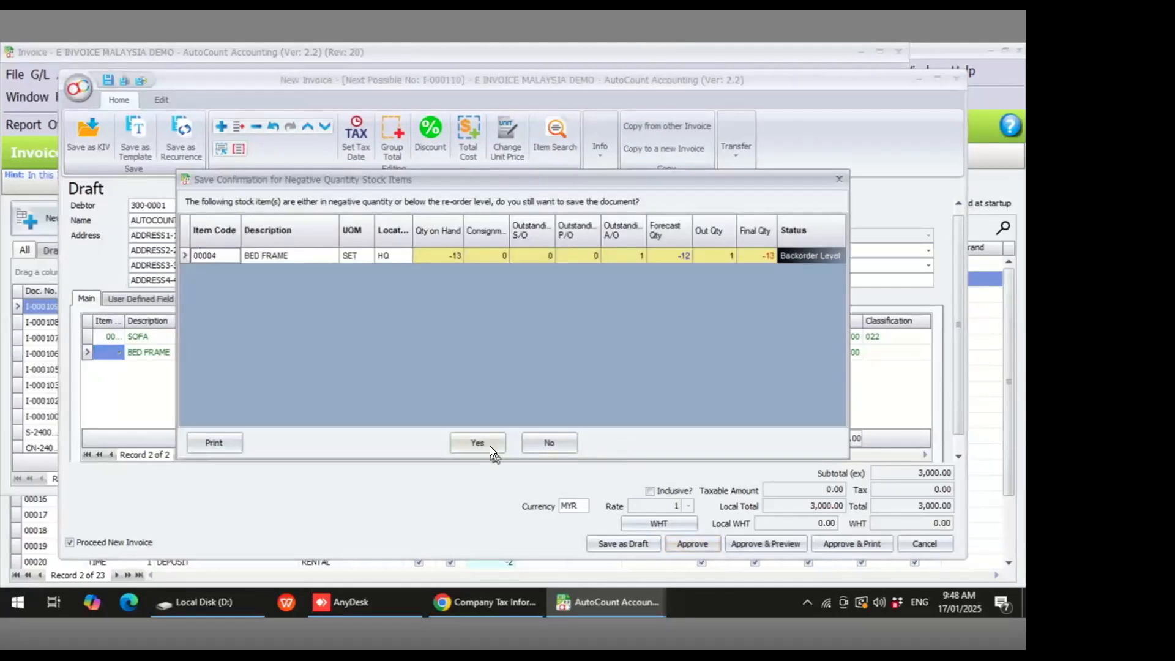
pyautogui.click(487, 444)
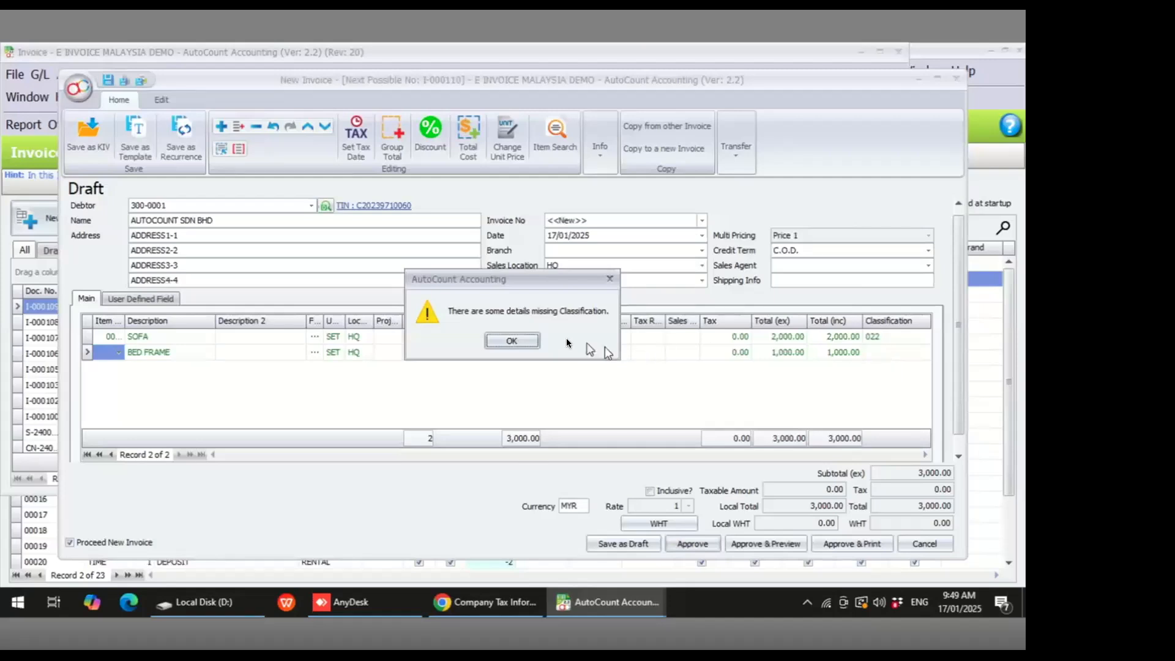
pyautogui.click(529, 338)
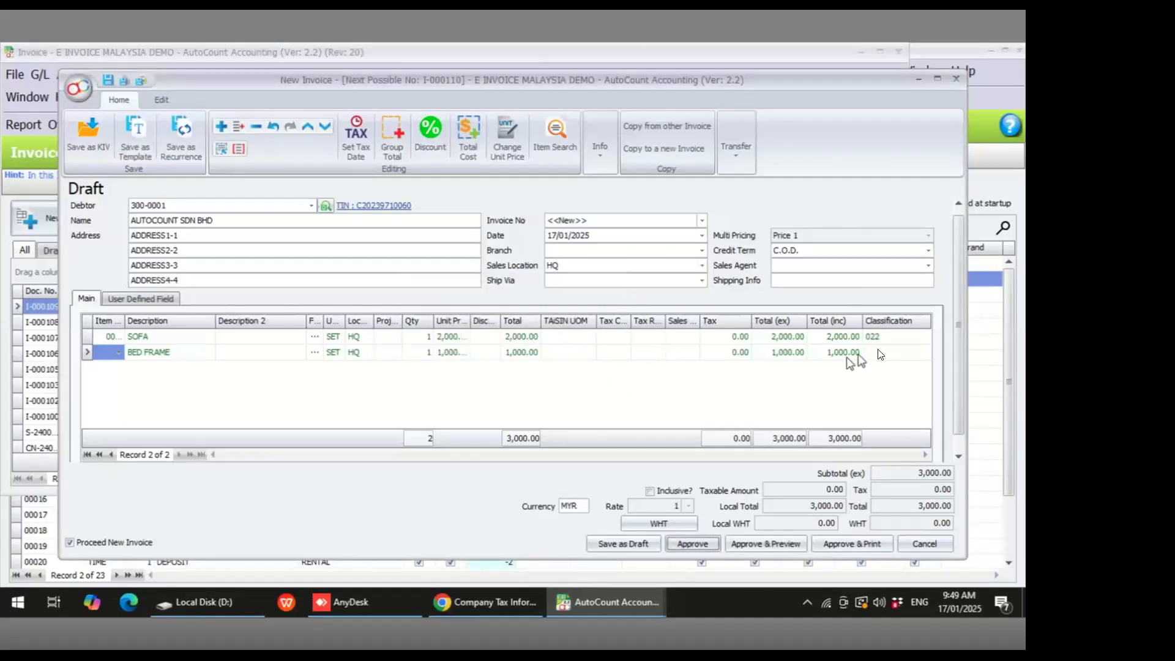
# - Set the BED FRAME line's classification to 022
pyautogui.click(881, 352)
pyautogui.write('022')
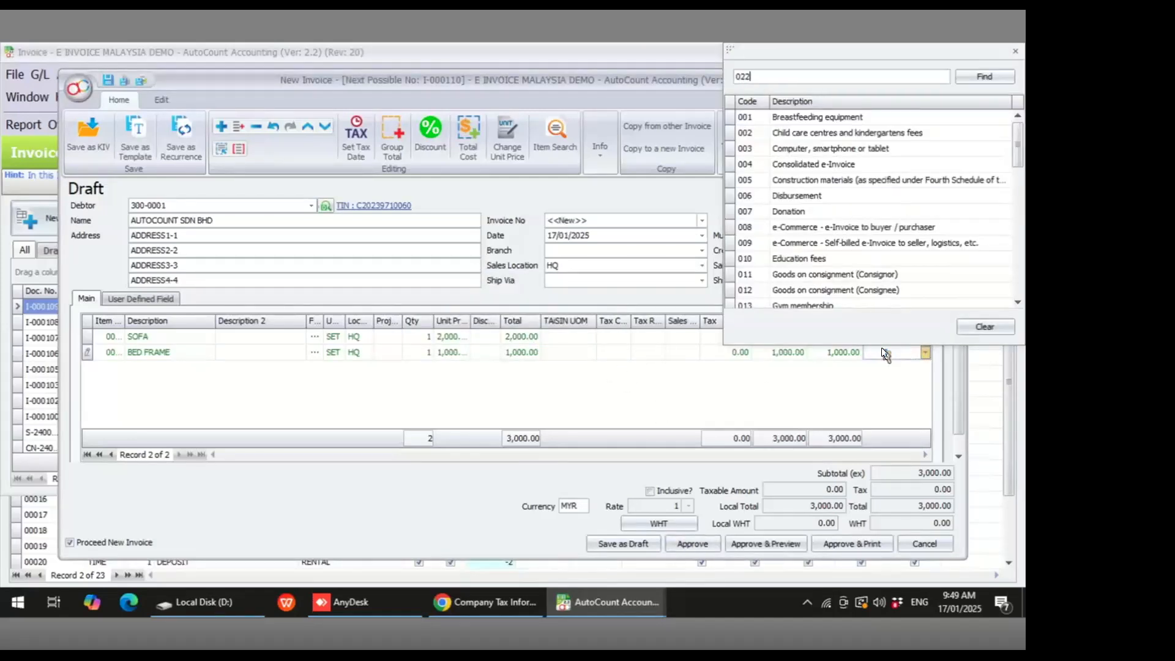
pyautogui.click(774, 115)
pyautogui.doubleClick(776, 115)
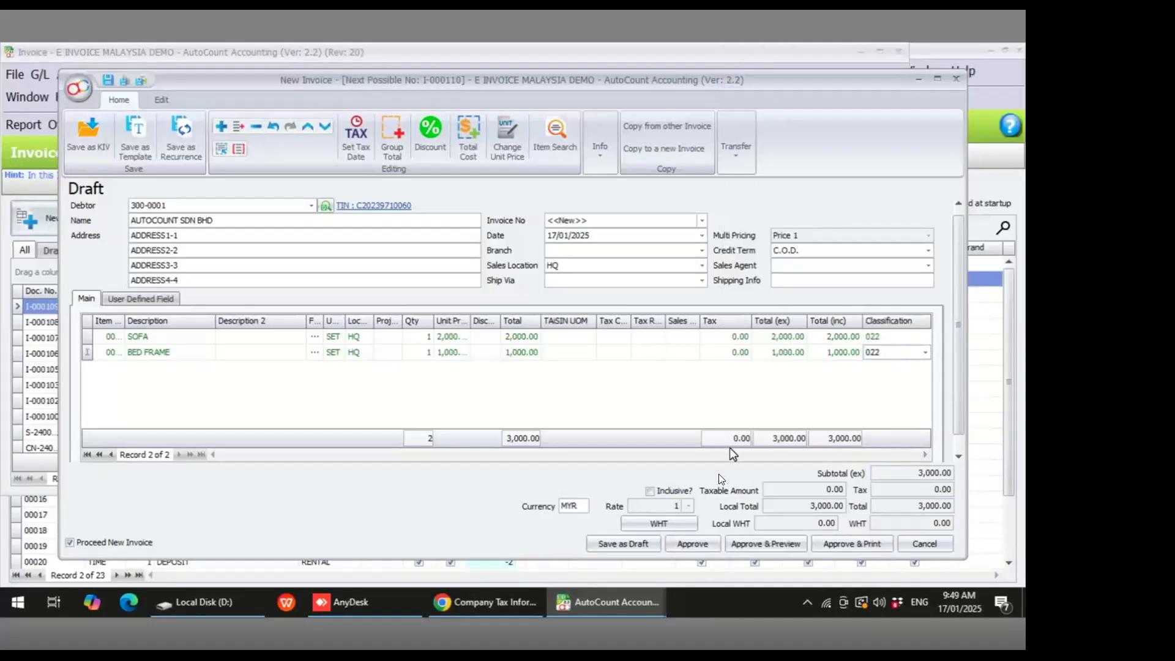
# - Approve the invoice, accepting the negative-quantity confirmation, and close the new invoice form
pyautogui.click(708, 541)
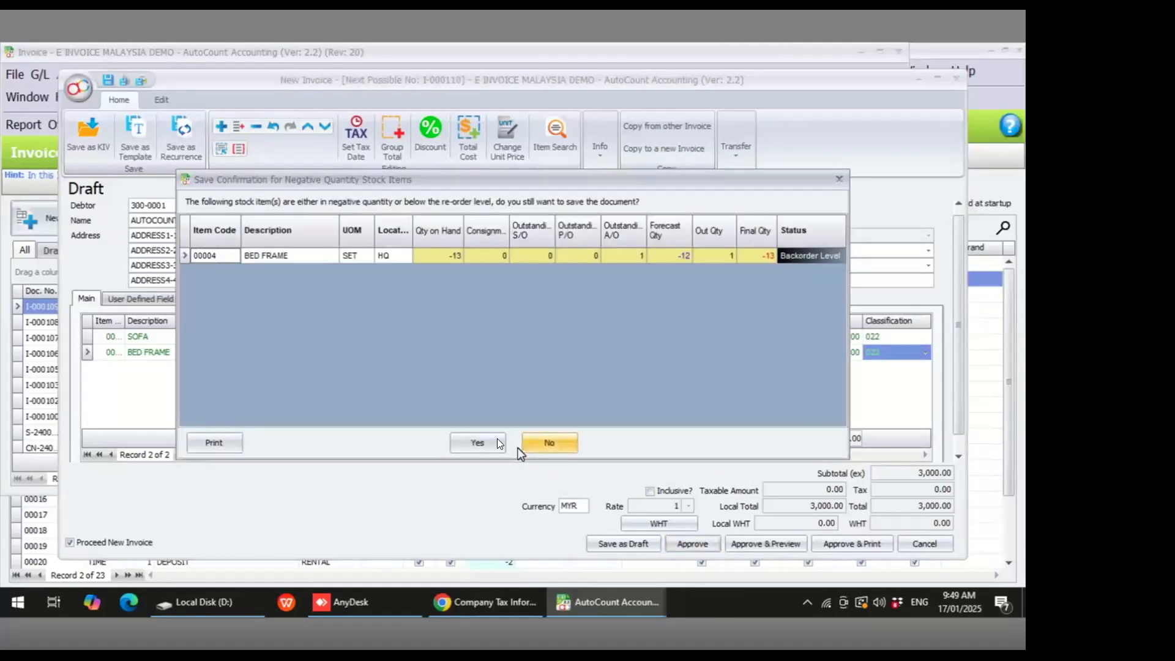
pyautogui.click(486, 440)
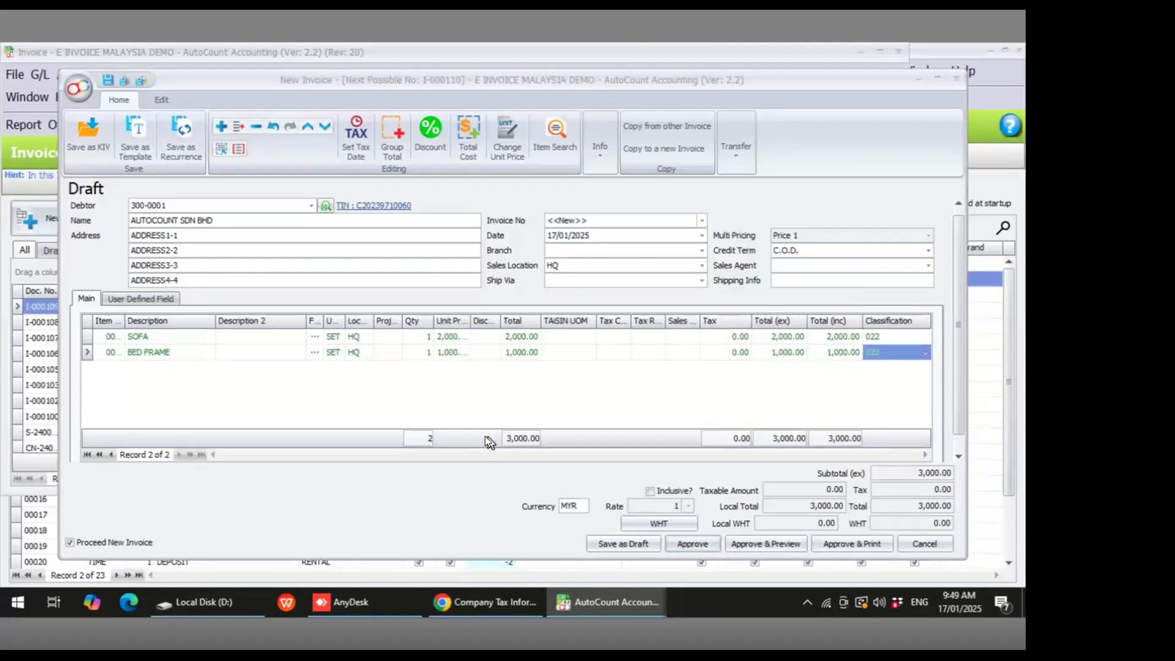
pyautogui.click(924, 543)
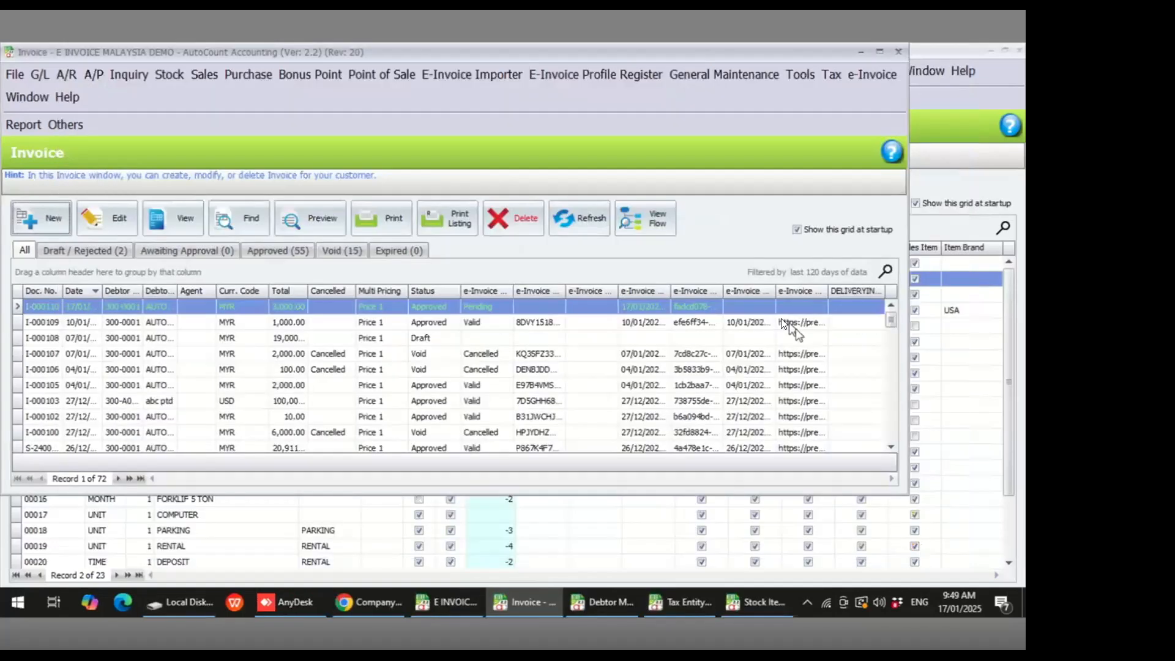
# - Maximize the invoice list, widen the e-Invoice Status column, and refresh the list
pyautogui.doubleClick(892, 60)
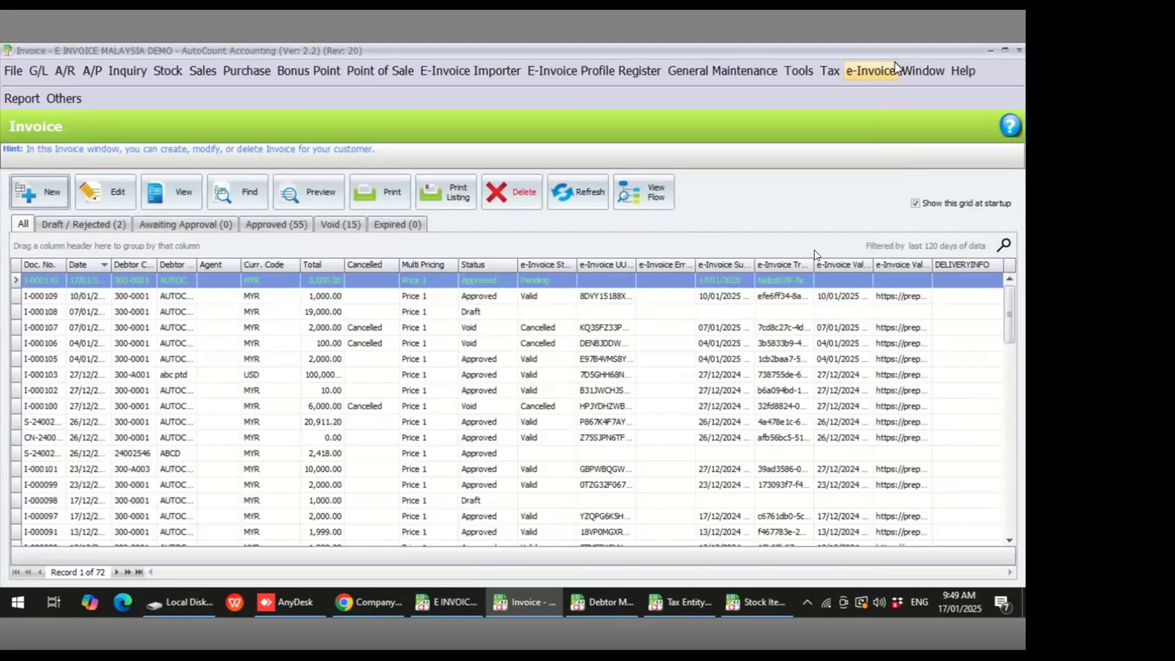
pyautogui.click(793, 277)
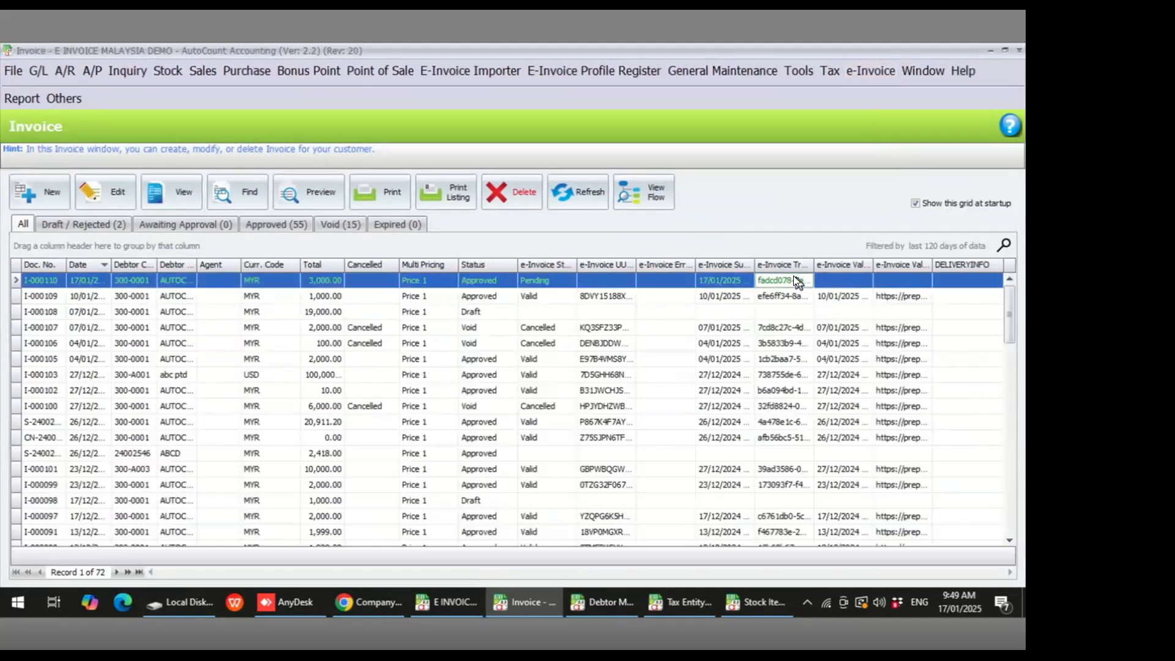
pyautogui.click(709, 279)
pyautogui.click(548, 281)
pyautogui.moveTo(577, 270); pyautogui.dragTo(622, 269)
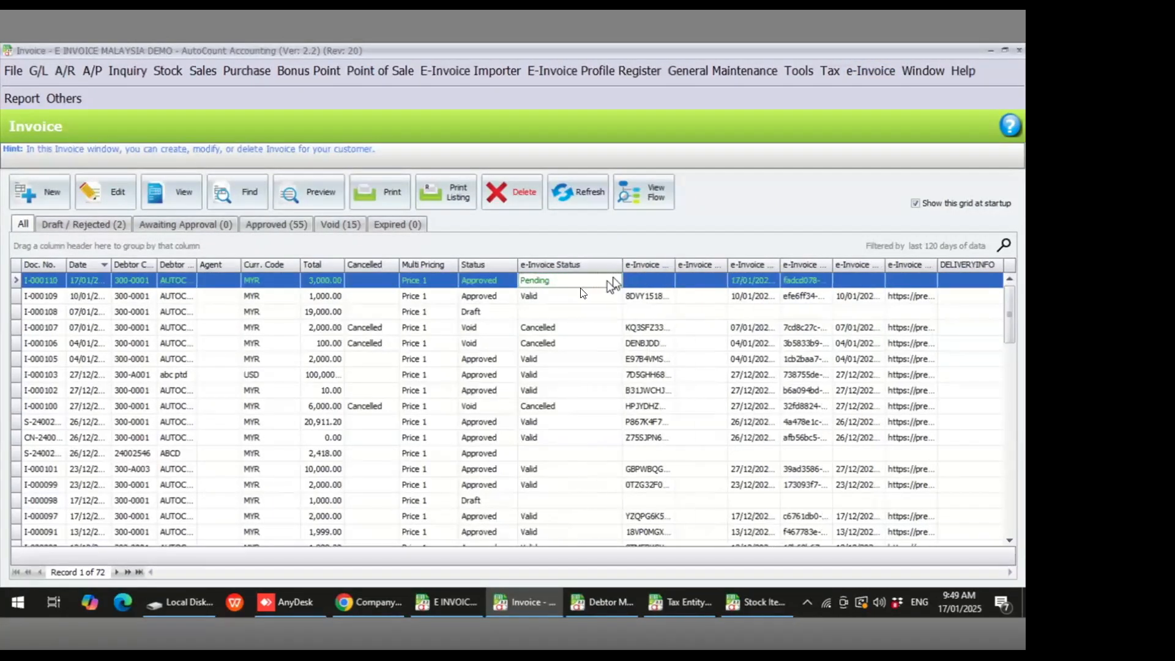
pyautogui.click(580, 195)
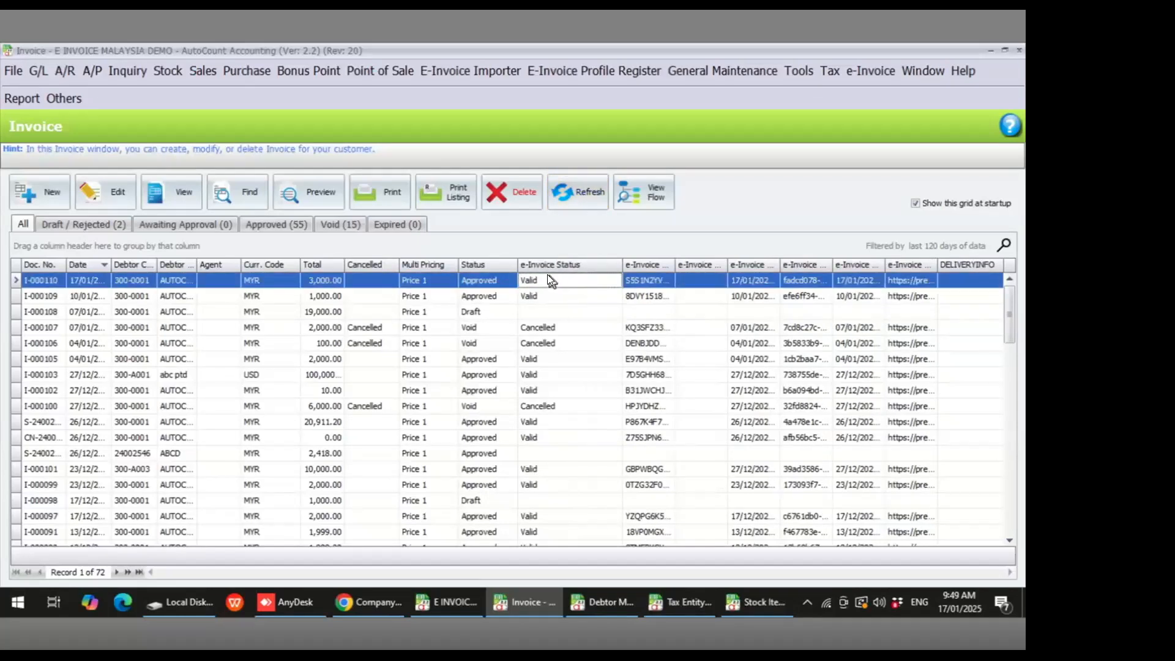
# - Preview invoice I-000110 with the Full Tax Invoice (Malaysia e-Invoice) report and open its QR code's LHDN validation link
pyautogui.click(329, 194)
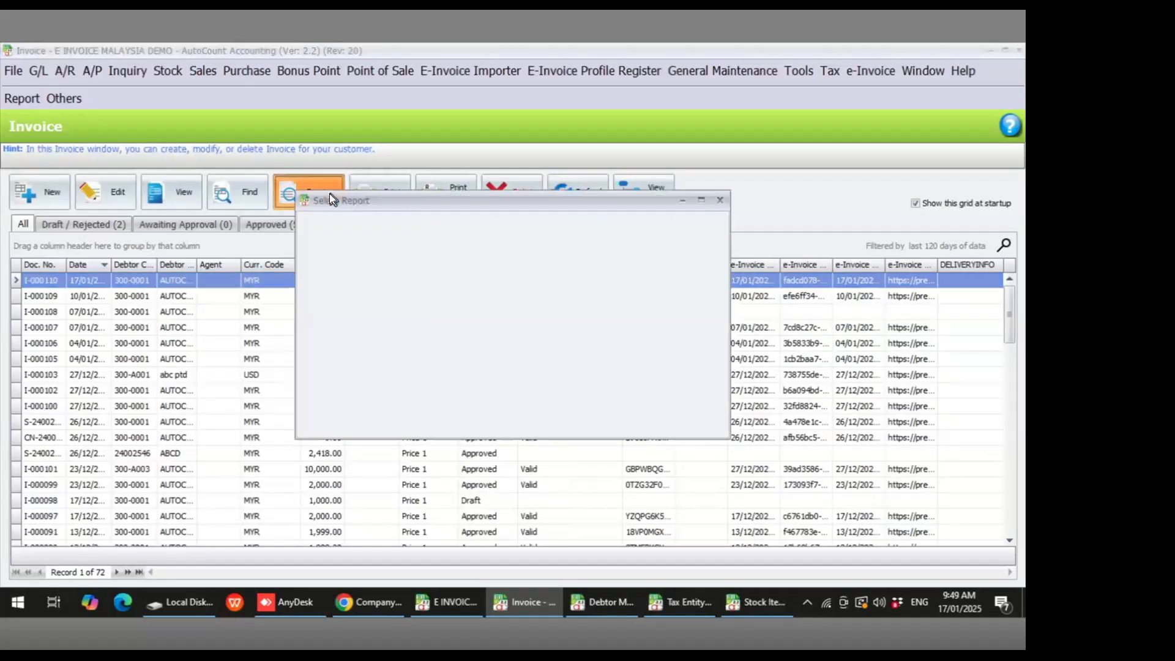
pyautogui.click(404, 290)
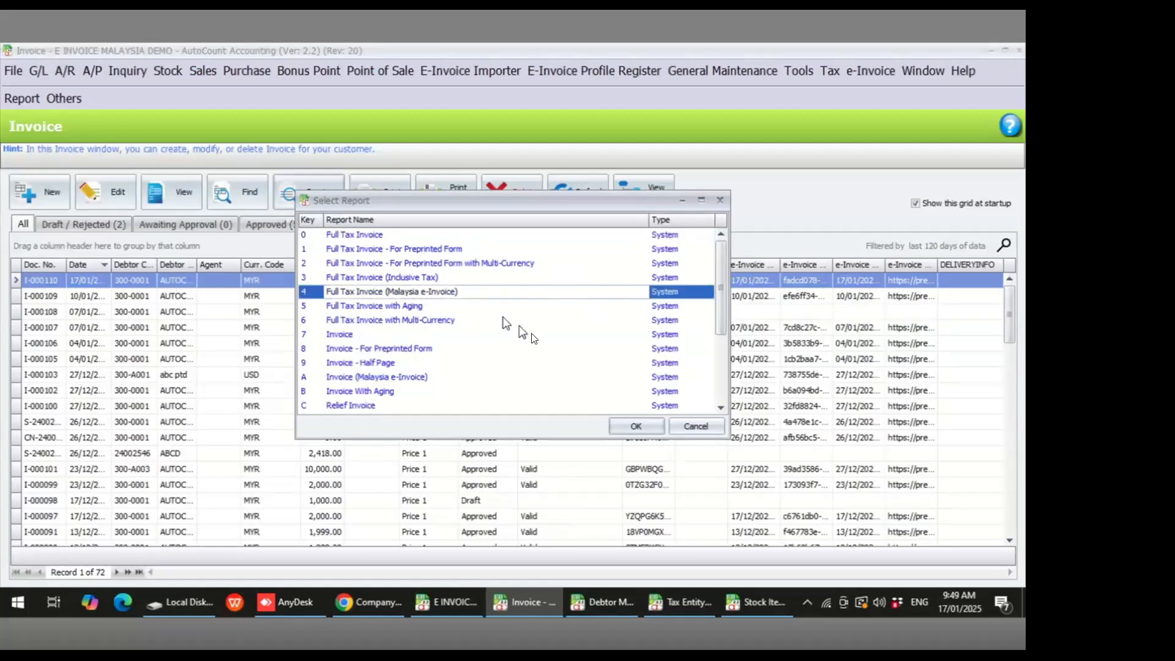
pyautogui.click(636, 426)
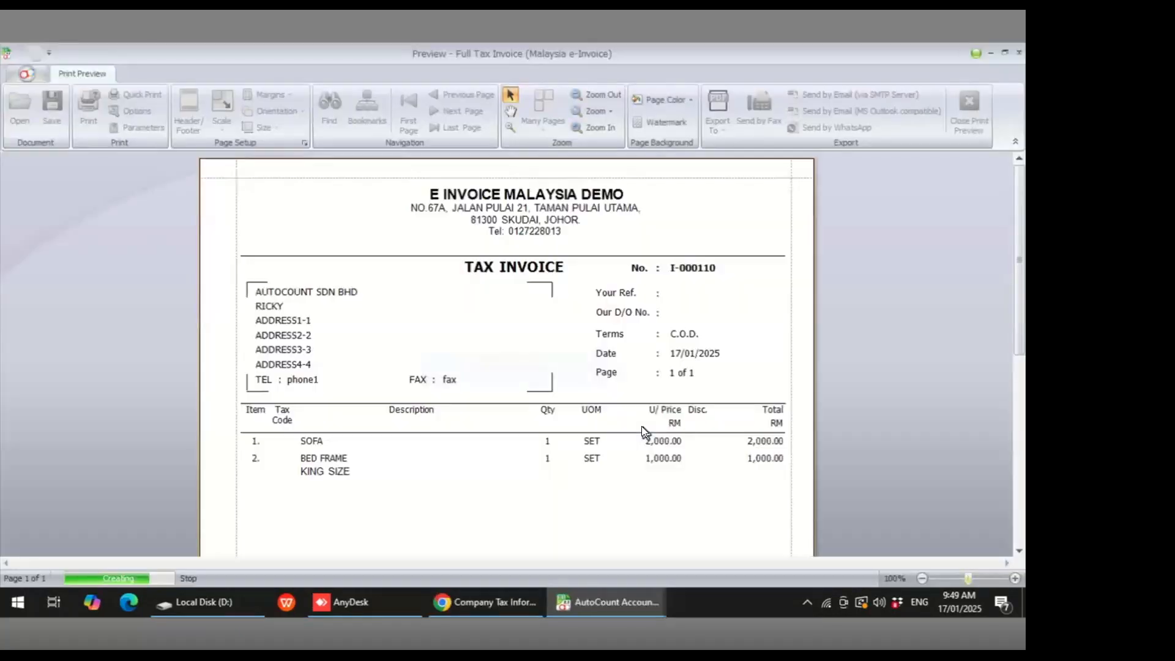
pyautogui.scroll(-10, 641, 450)
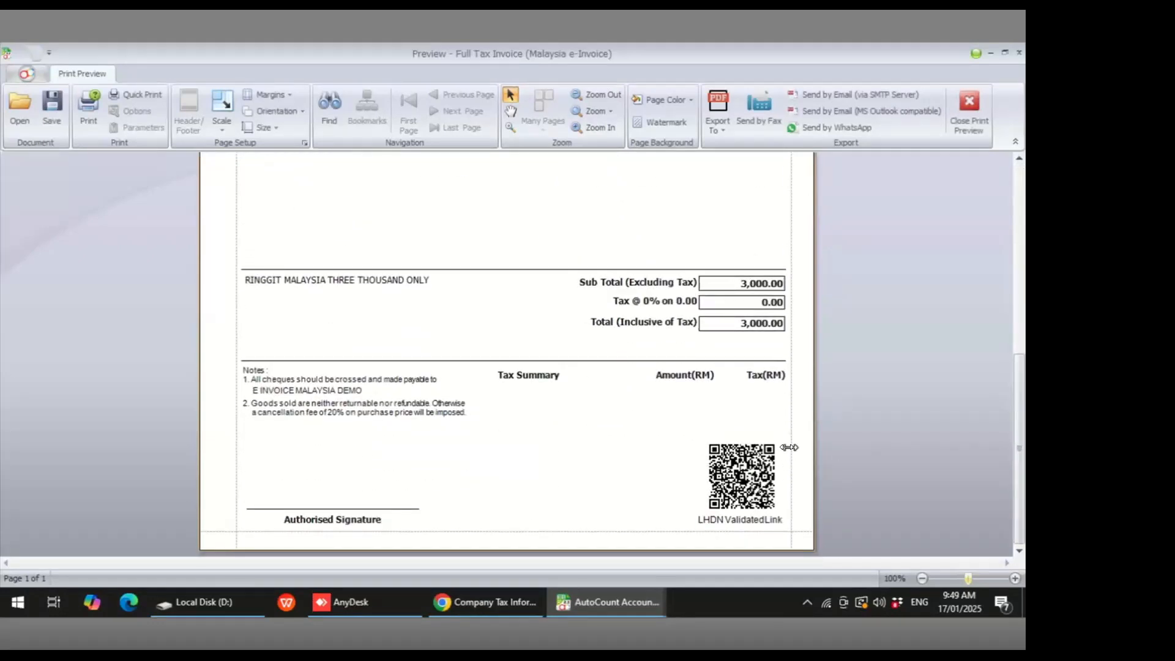
pyautogui.click(746, 471)
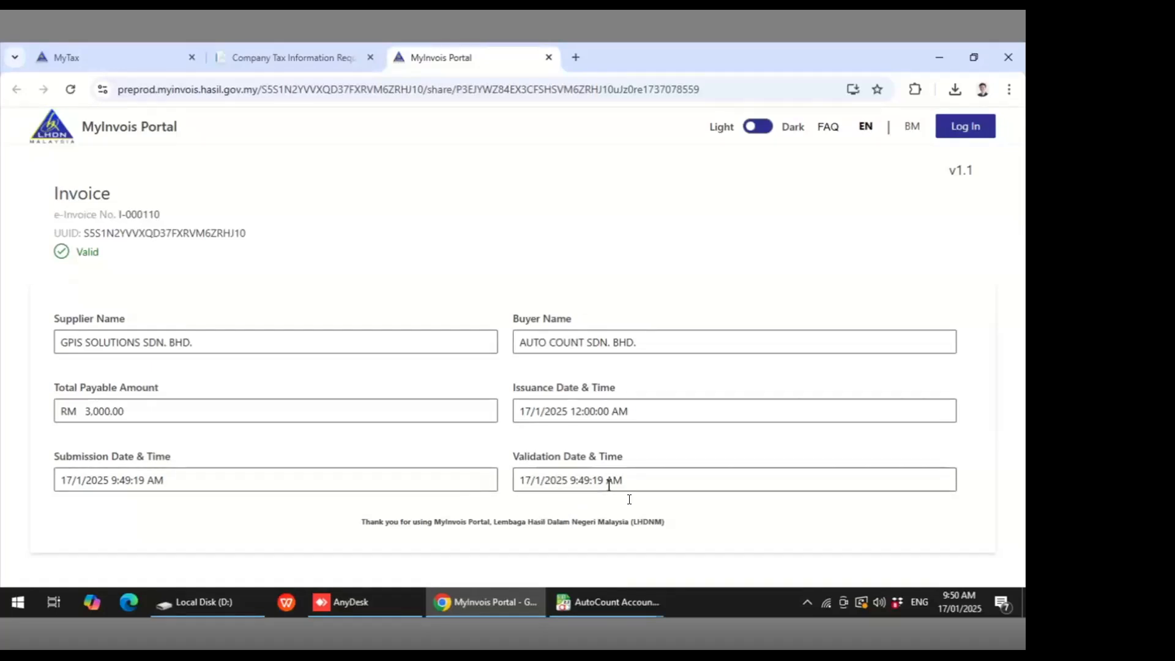
# - Return to the accounting program and close the invoice print preview
pyautogui.click(632, 598)
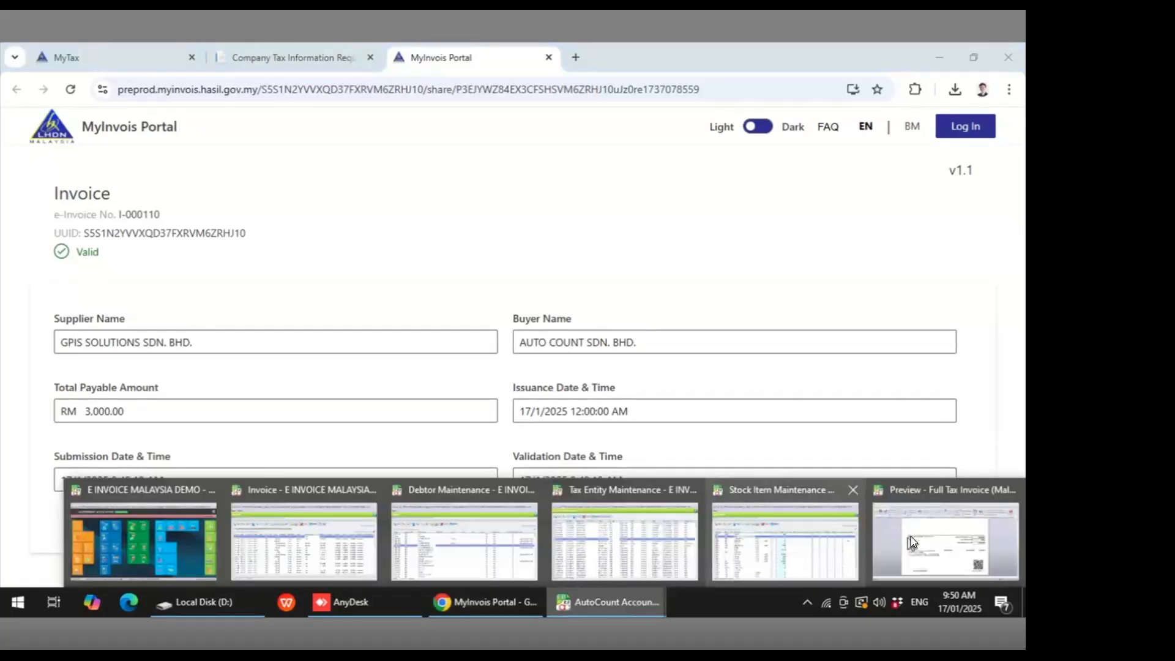
pyautogui.click(972, 505)
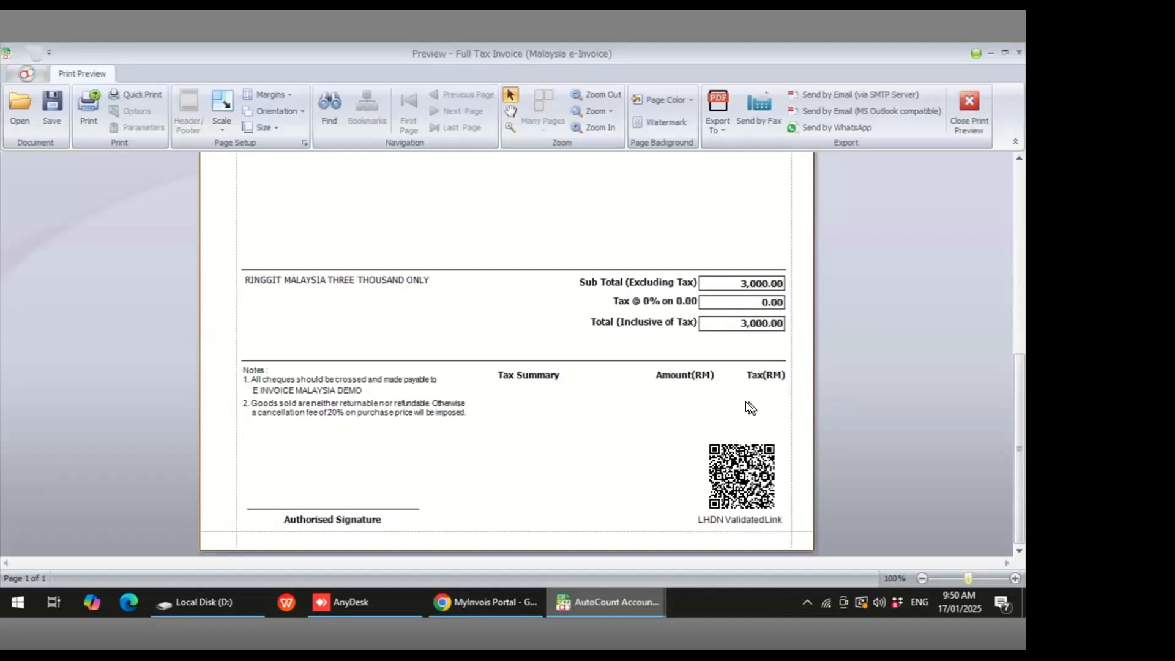
pyautogui.click(970, 106)
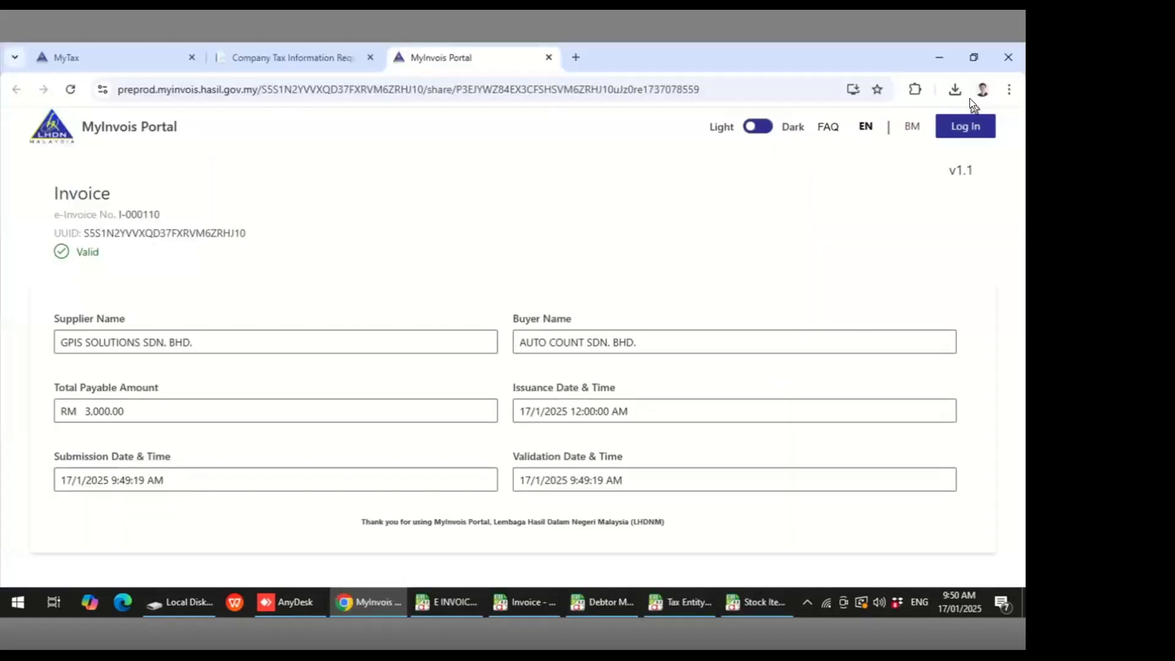
# - Close the Stock Item Maintenance, Tax Entity Maintenance and Debtor Maintenance windows
pyautogui.rightClick(755, 607)
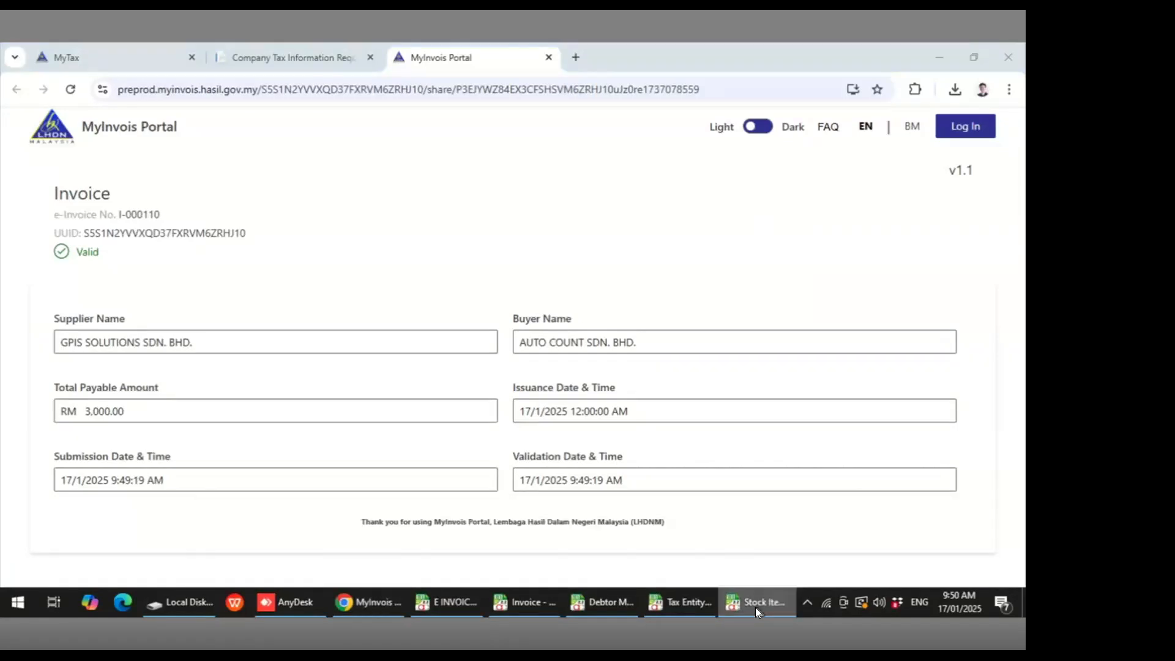
pyautogui.click(736, 573)
pyautogui.rightClick(713, 614)
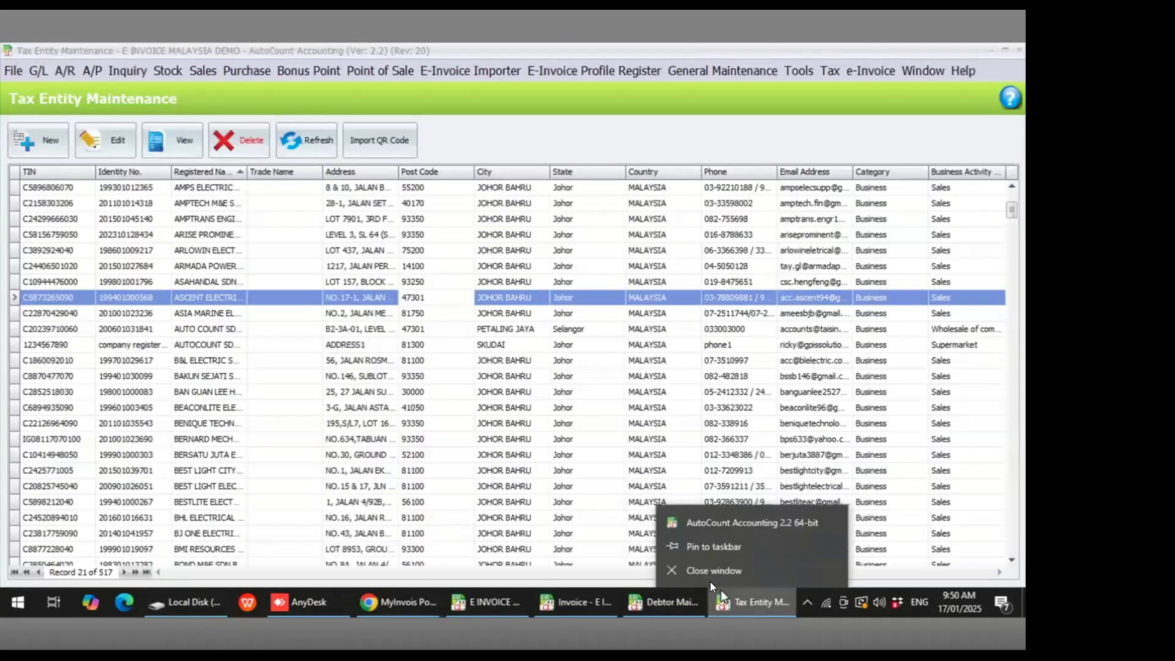
pyautogui.click(712, 580)
pyautogui.rightClick(726, 602)
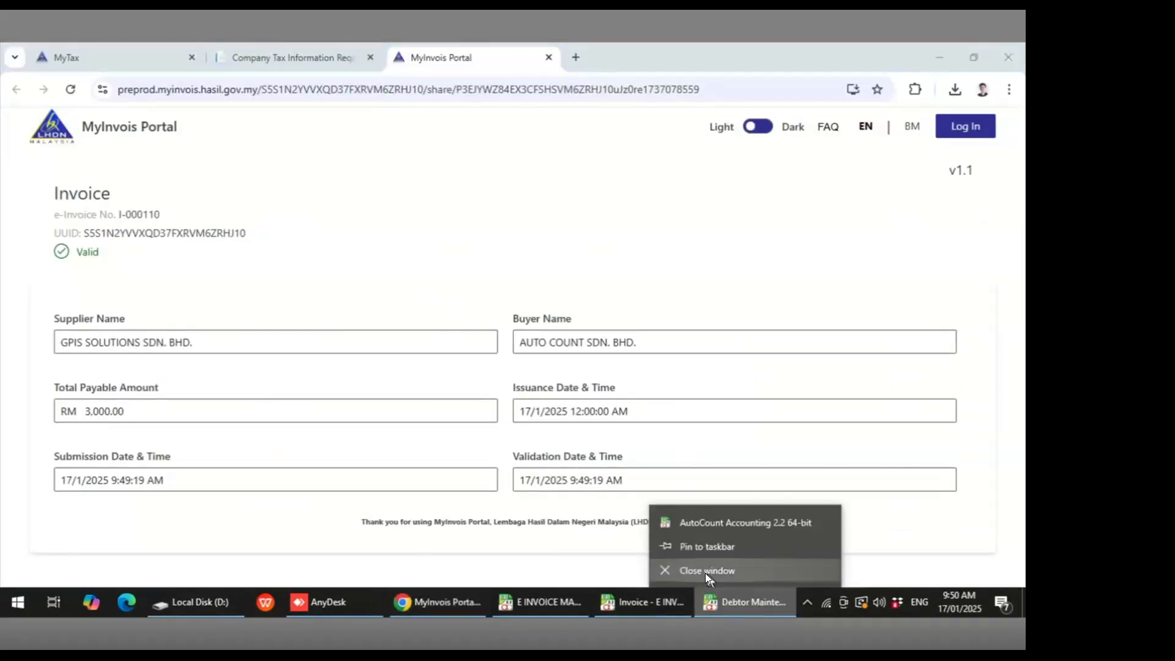
pyautogui.click(705, 572)
# - Copy invoice I-000110 into a new invoice and set its date to 10/01/2025
pyautogui.click(699, 602)
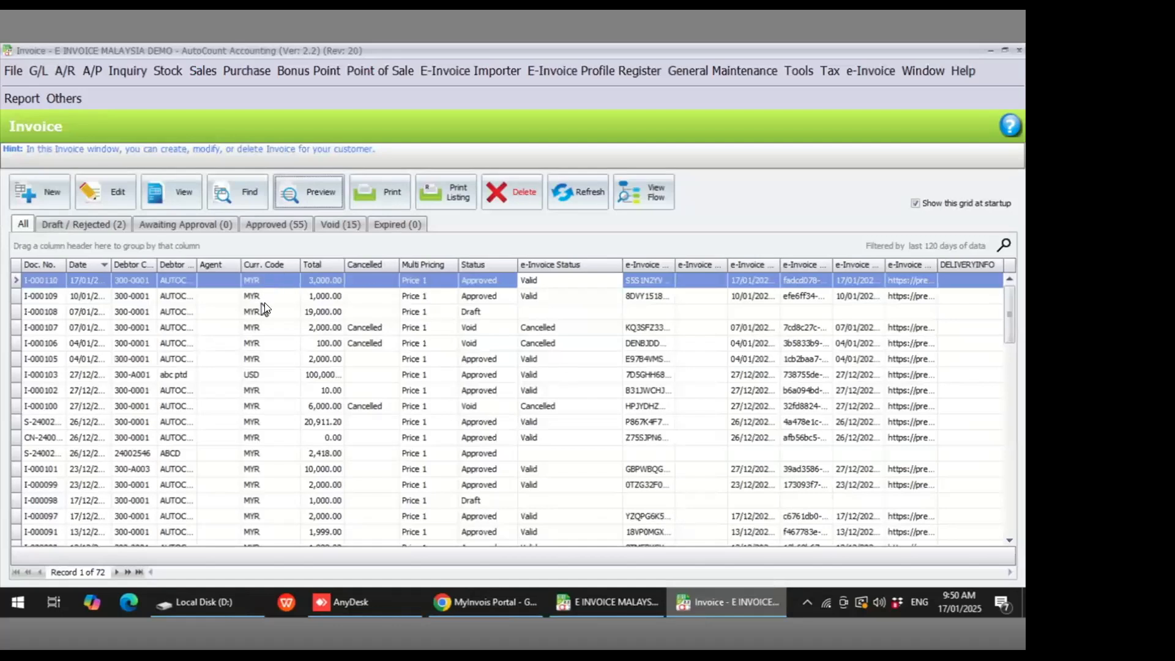
pyautogui.click(189, 203)
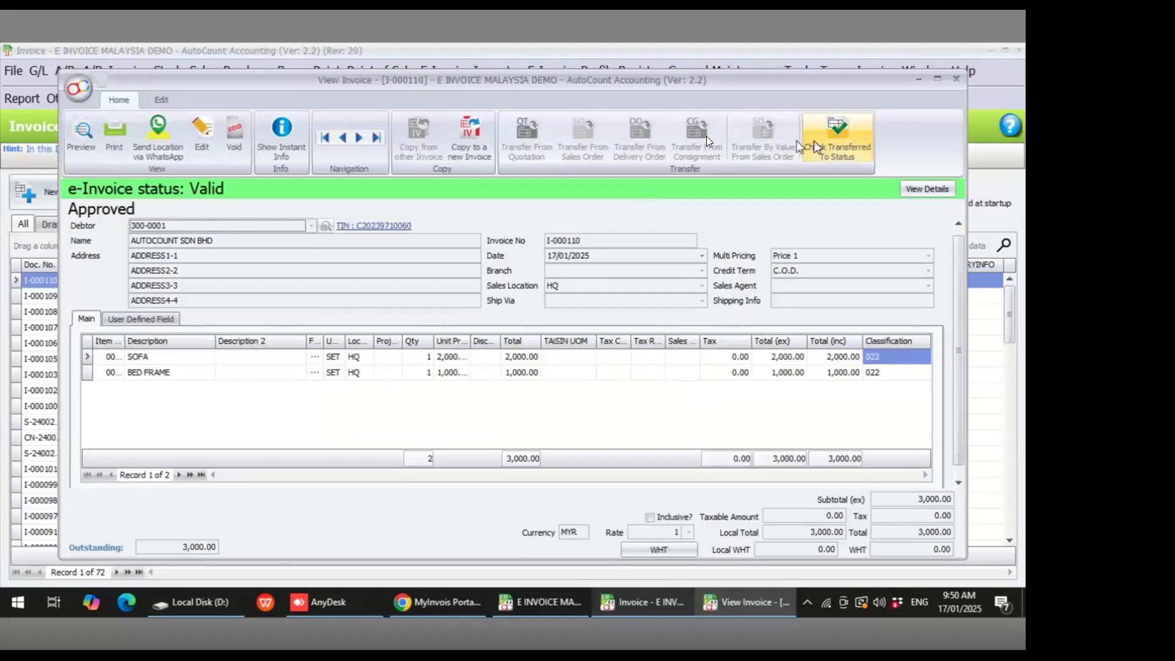
pyautogui.click(471, 138)
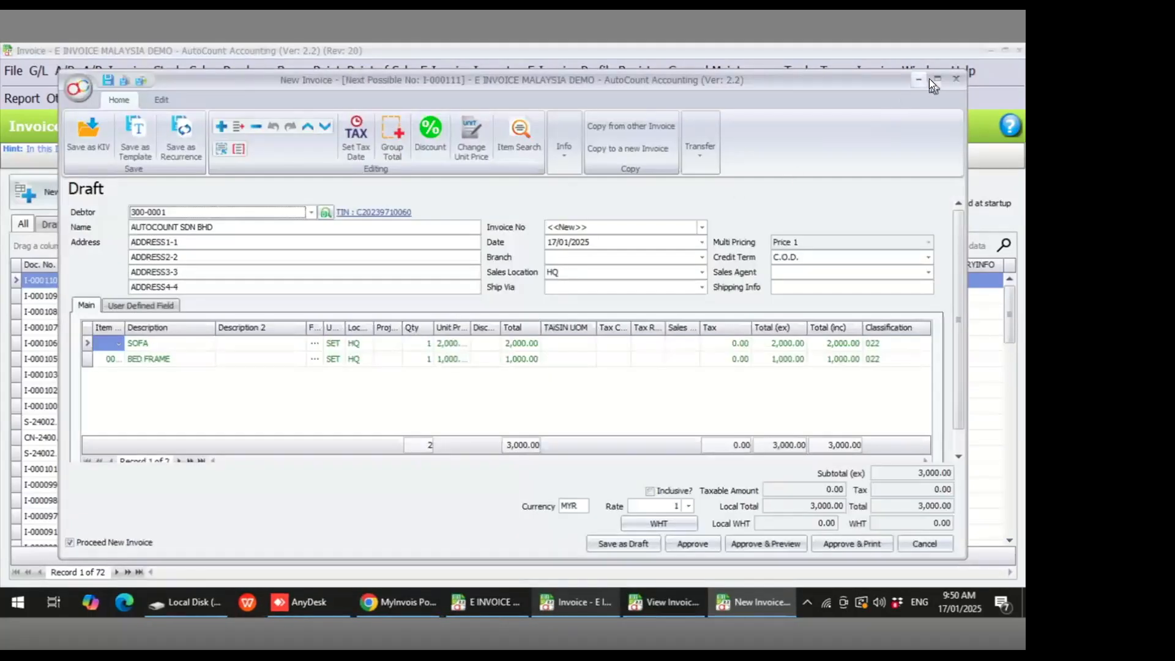
pyautogui.click(934, 80)
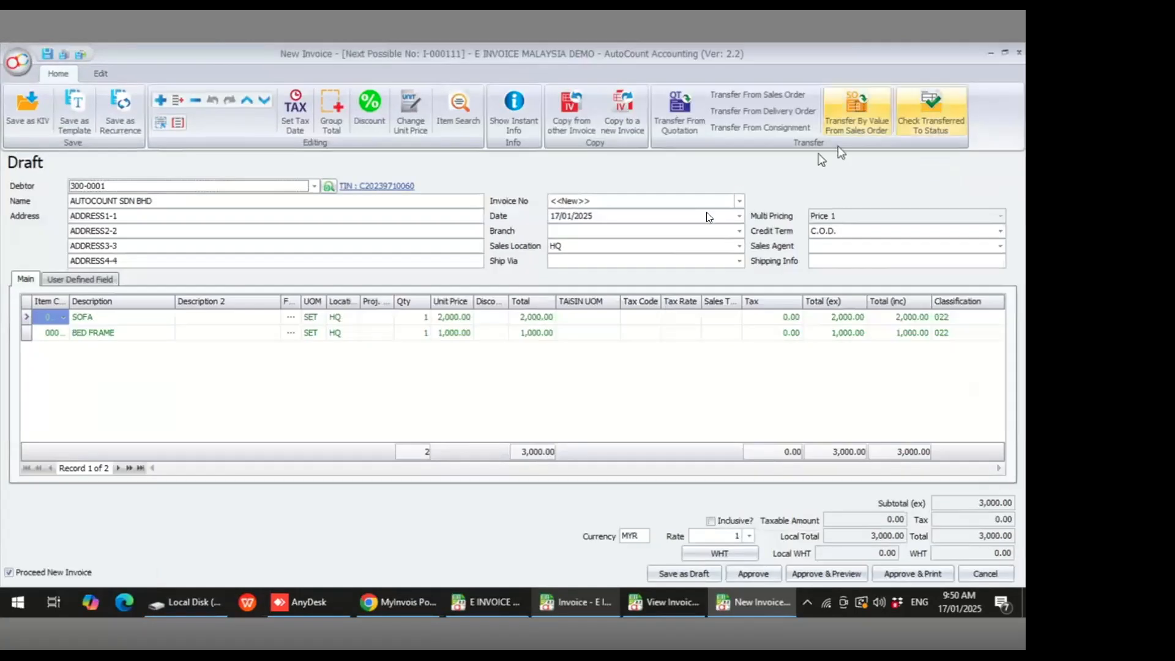
pyautogui.click(553, 216)
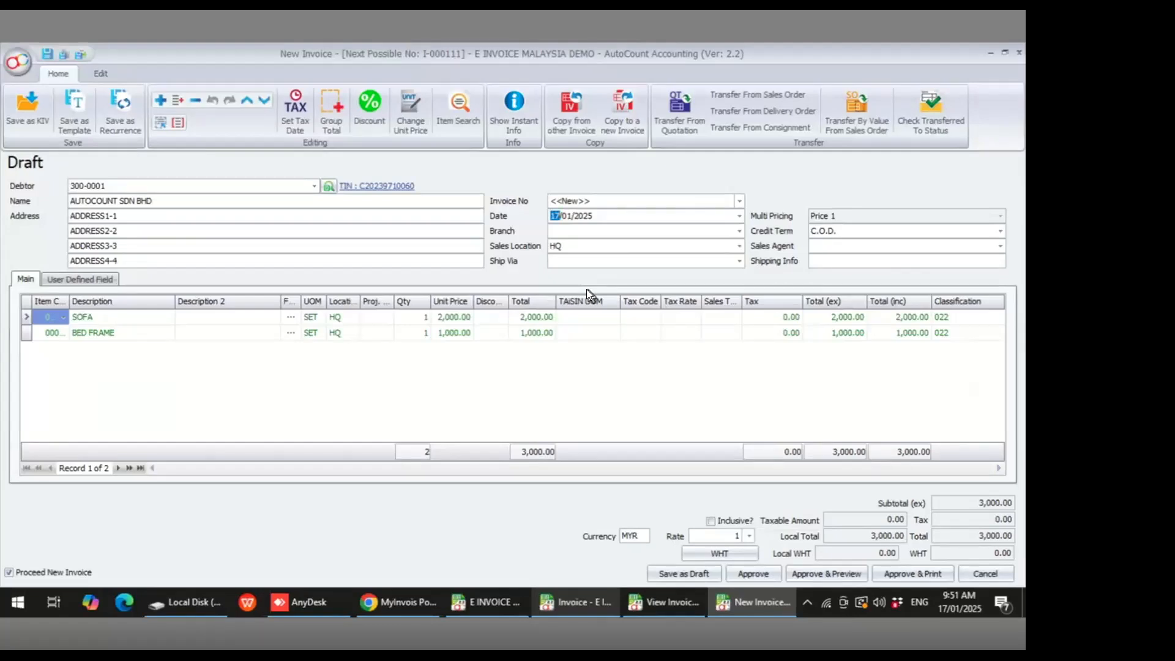
pyautogui.write('10')
# - Approve the new invoice, accepting the negative-quantity confirmation, and close the invoice forms
pyautogui.click(752, 573)
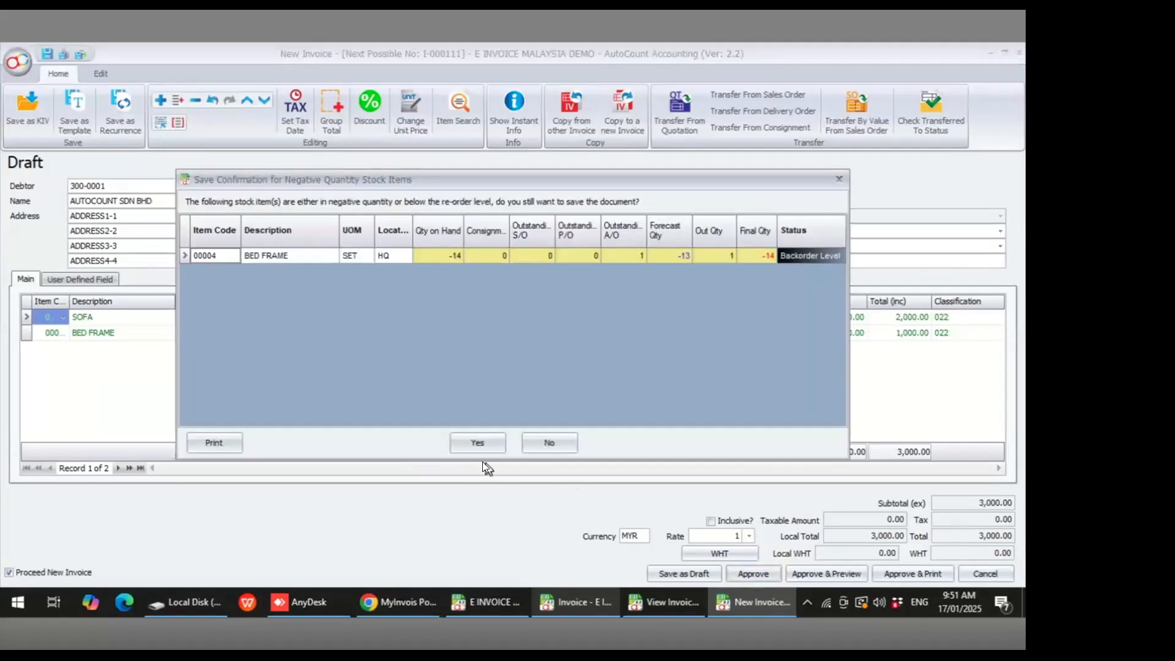
pyautogui.click(476, 445)
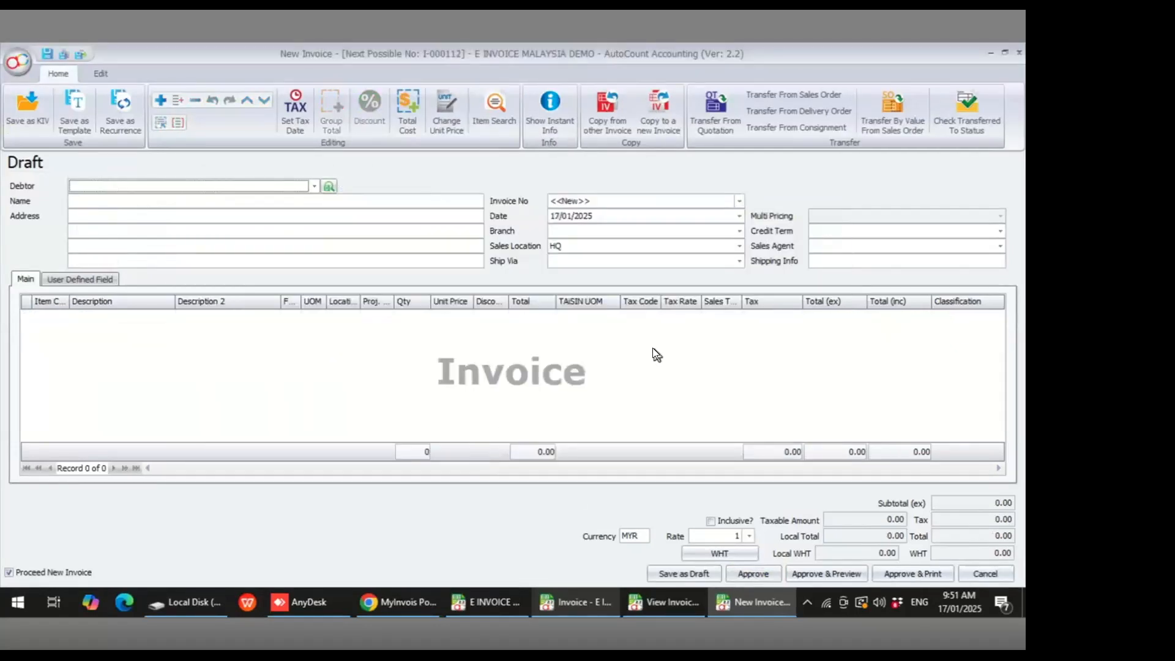
pyautogui.click(1018, 54)
pyautogui.click(956, 77)
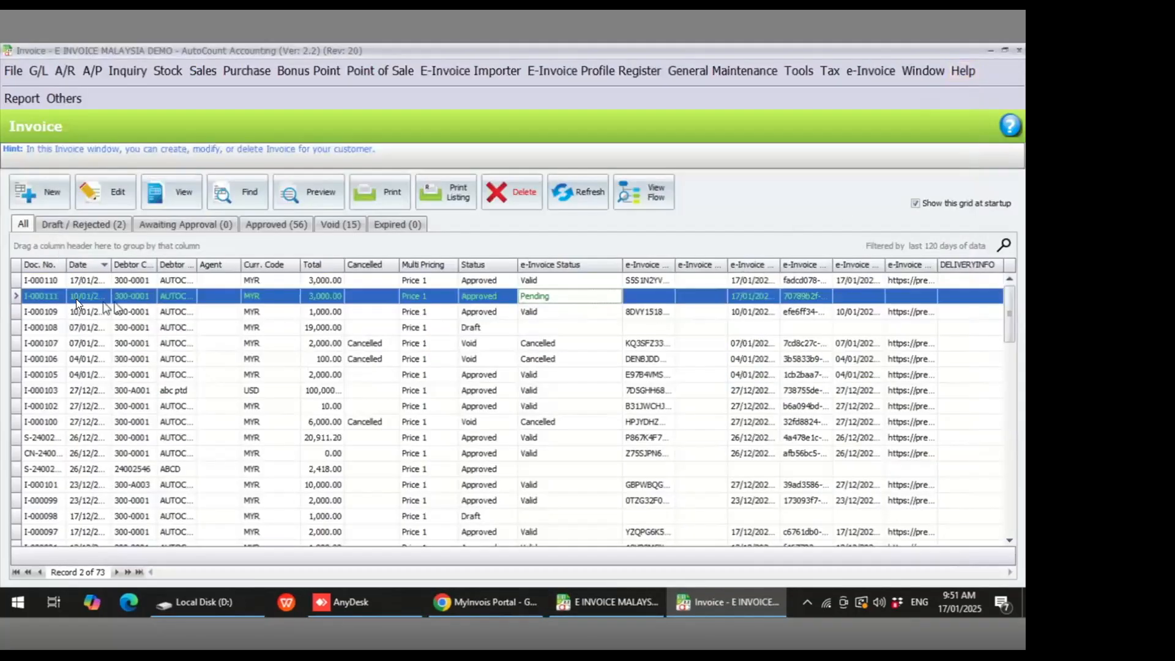
# - Widen the Date column, refresh the invoice list, and open invoice I-000111 for viewing
pyautogui.moveTo(110, 267); pyautogui.dragTo(146, 267)
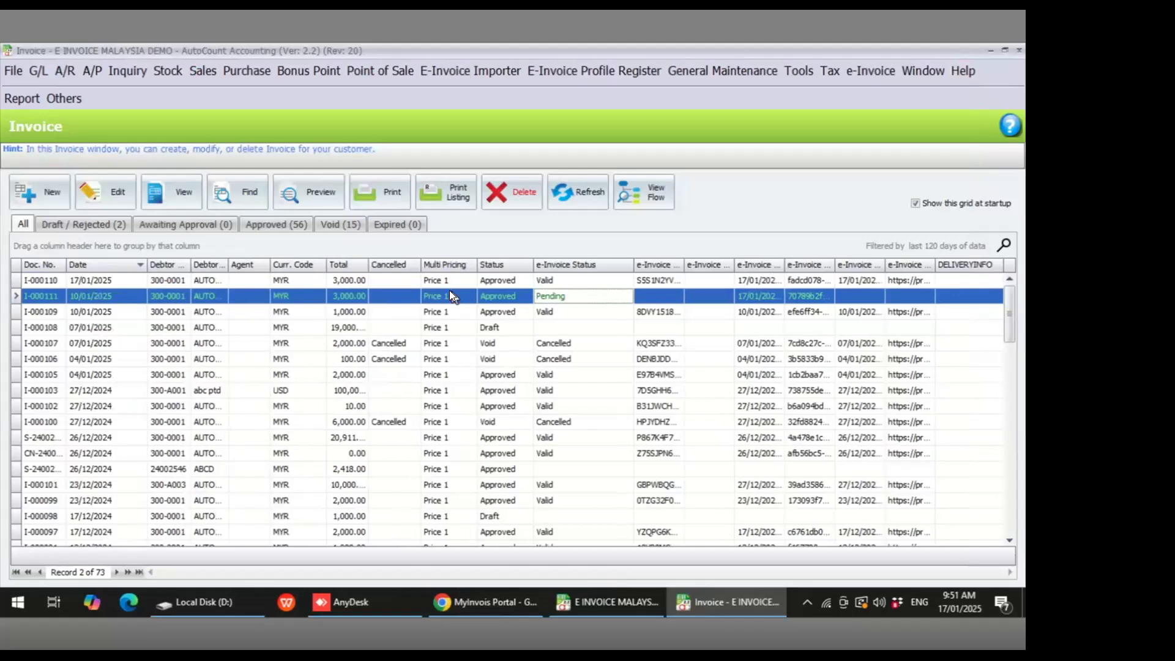
pyautogui.click(582, 194)
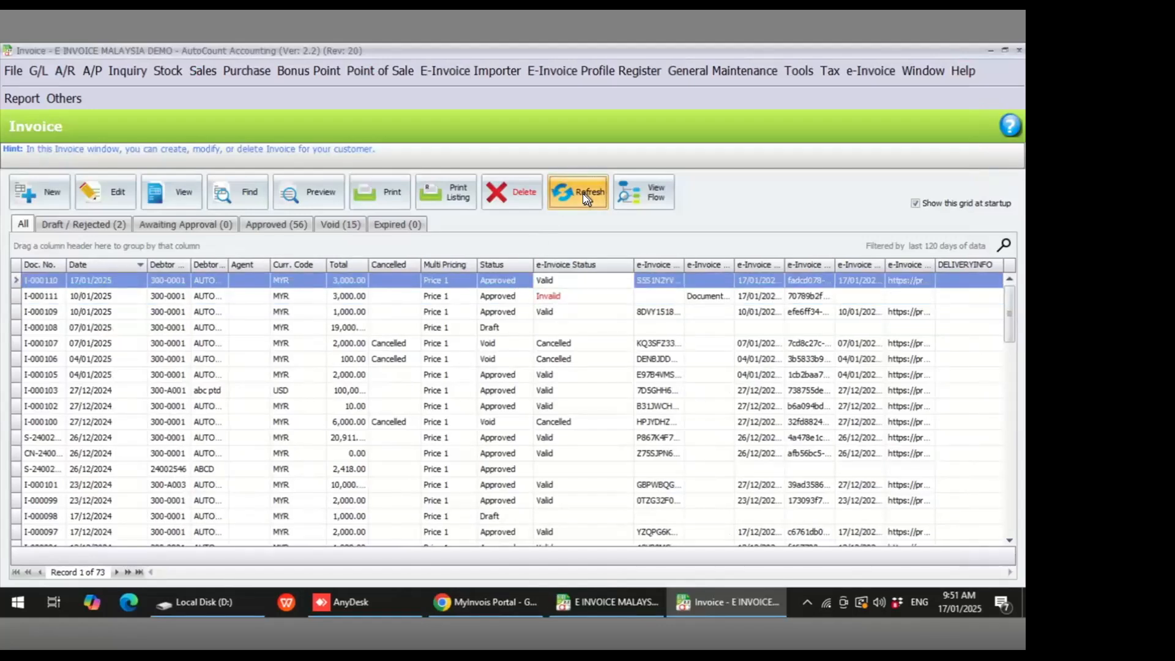
pyautogui.click(557, 296)
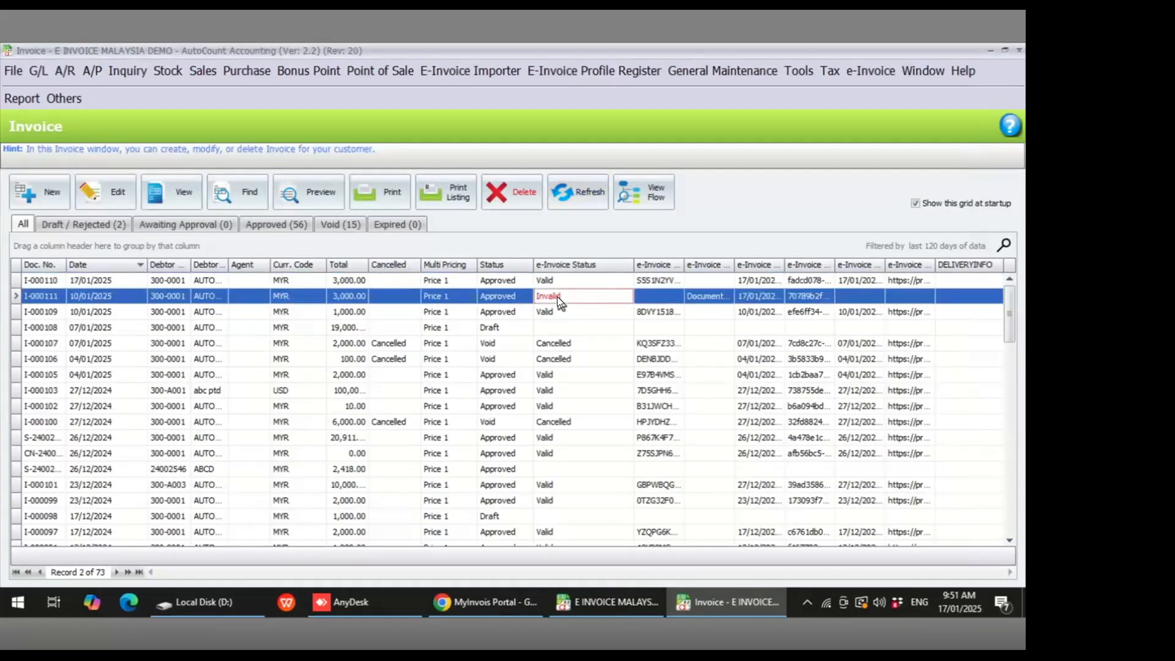
pyautogui.click(171, 192)
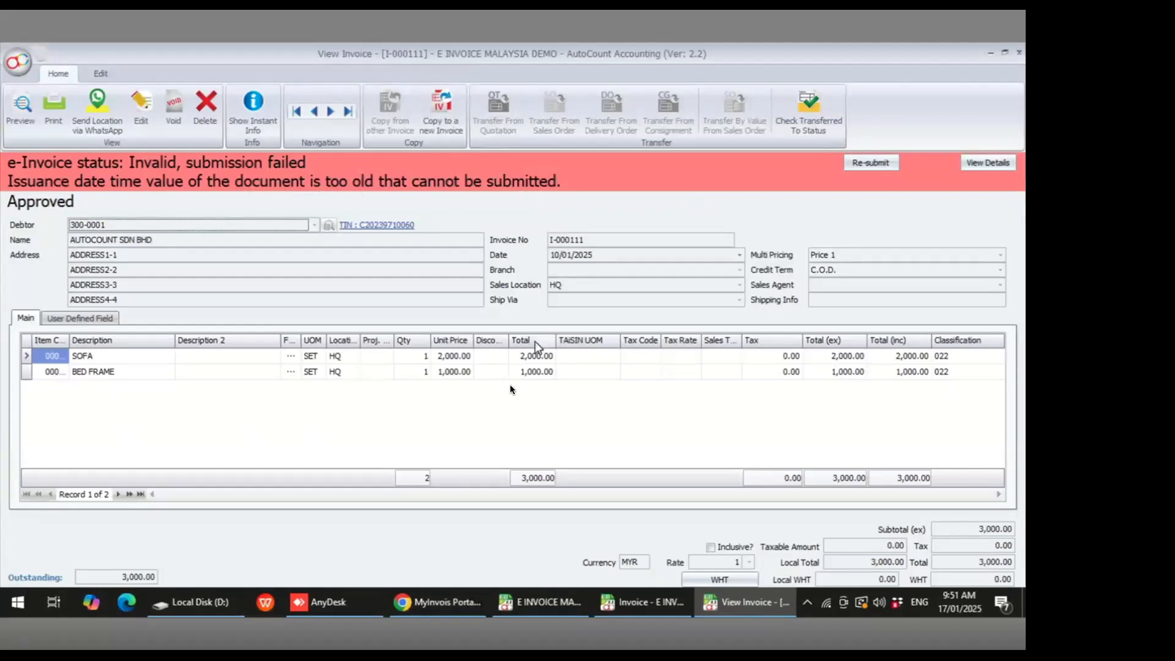
# - In the MyTax browser tab, switch the role to company director for GPIS SOLUTIONS SDN BHD
pyautogui.click(466, 603)
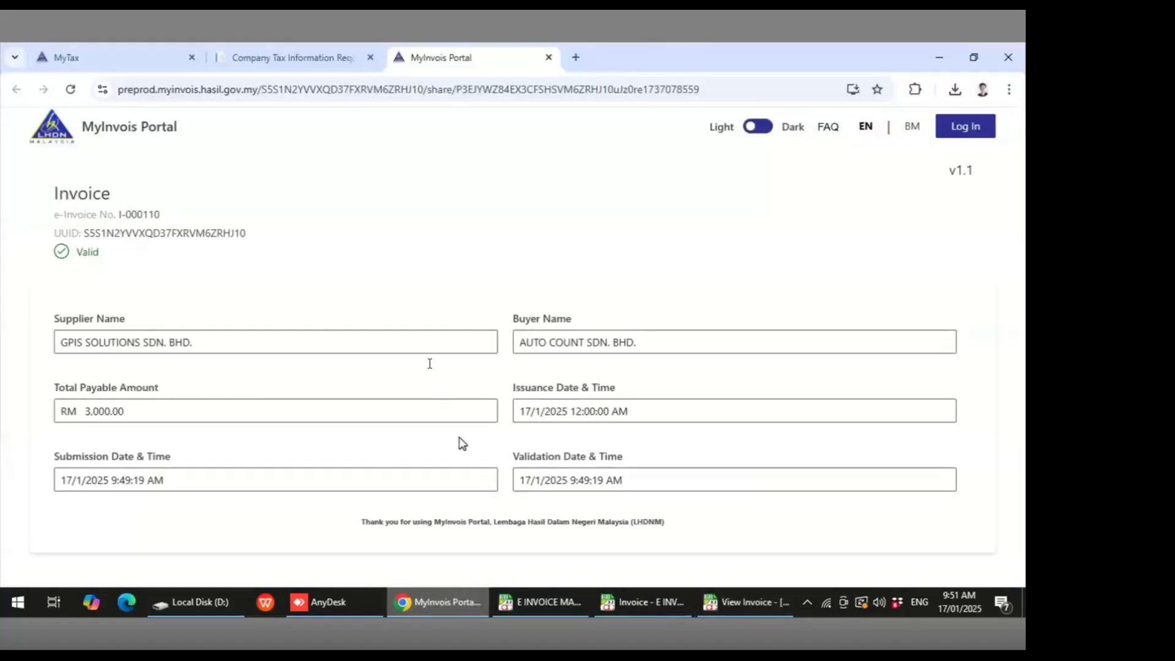
pyautogui.click(146, 59)
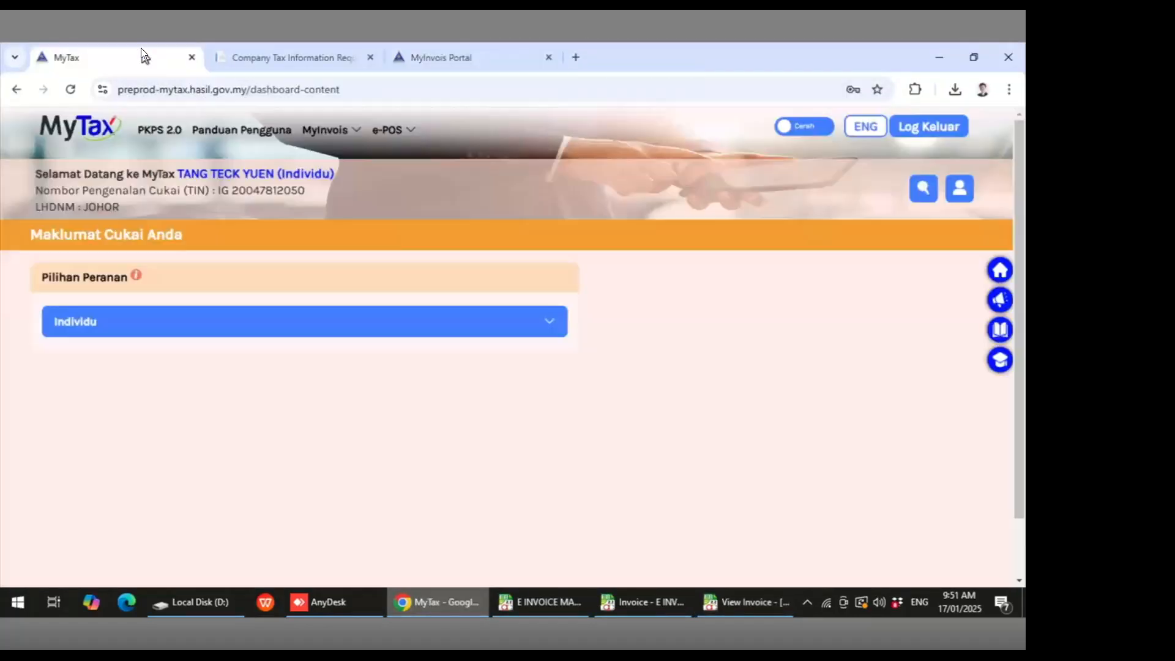
pyautogui.click(431, 332)
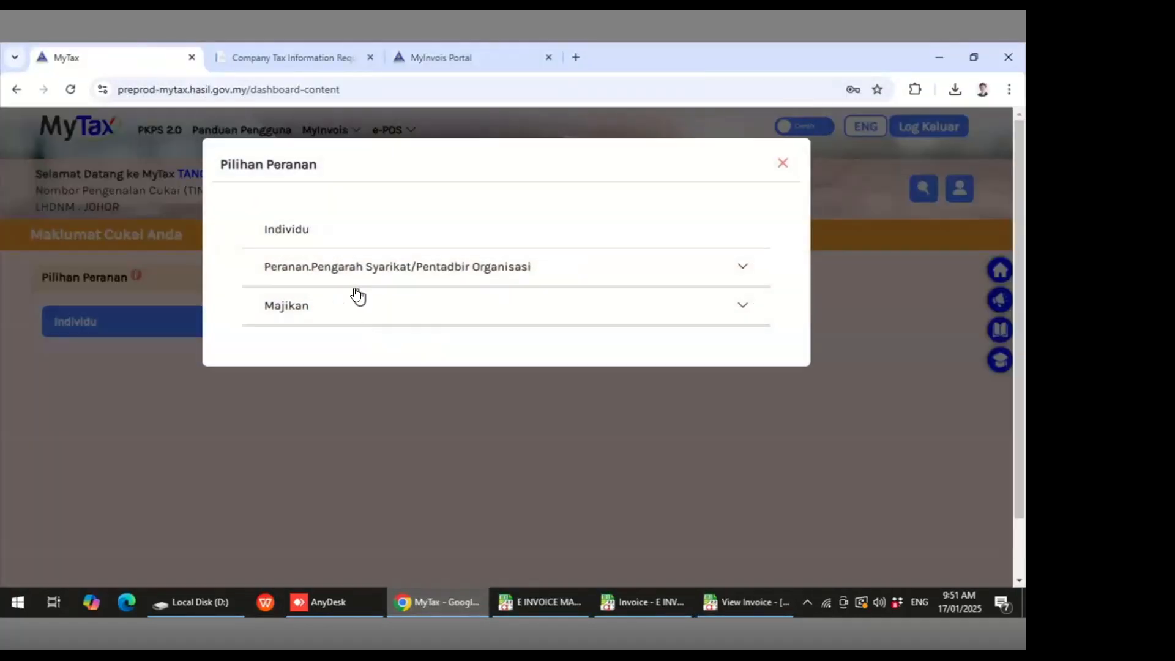
pyautogui.click(341, 268)
pyautogui.click(350, 306)
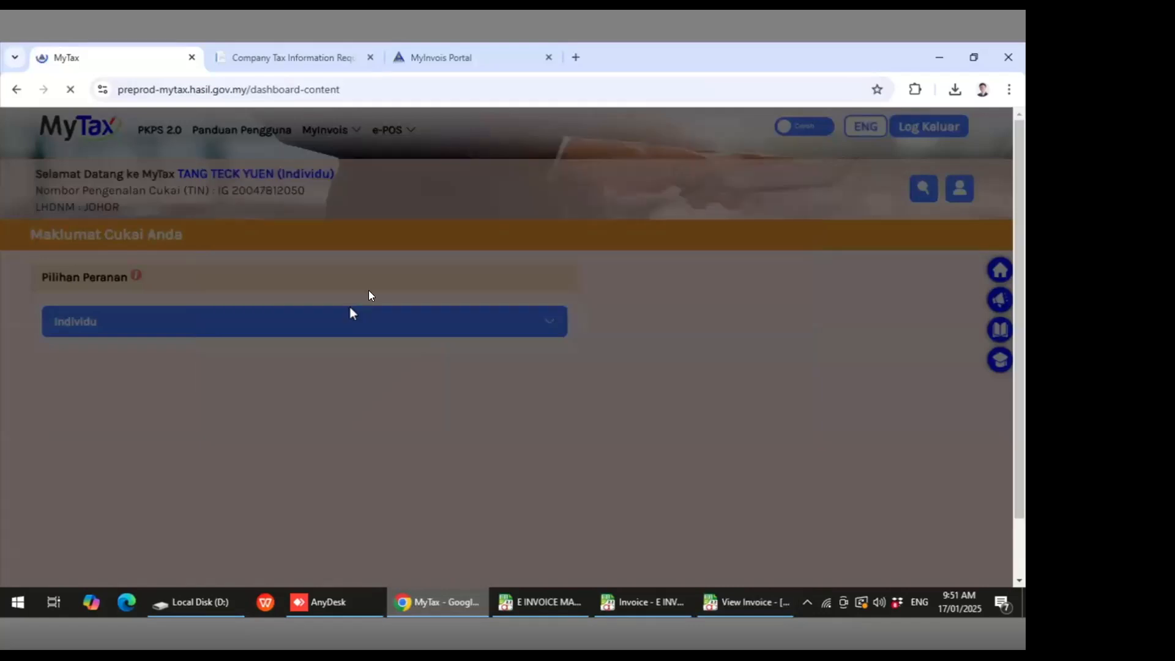
# - Open the preprod MyInvois Portal and start a new Invoice v1.1 document
pyautogui.click(334, 130)
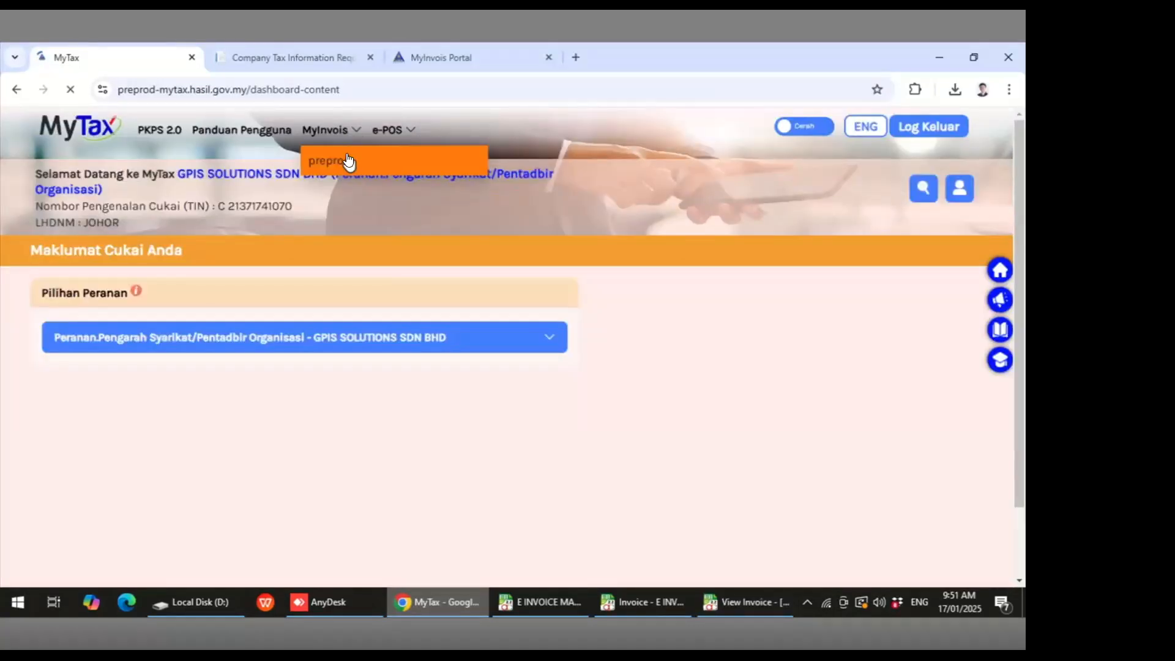
pyautogui.click(343, 161)
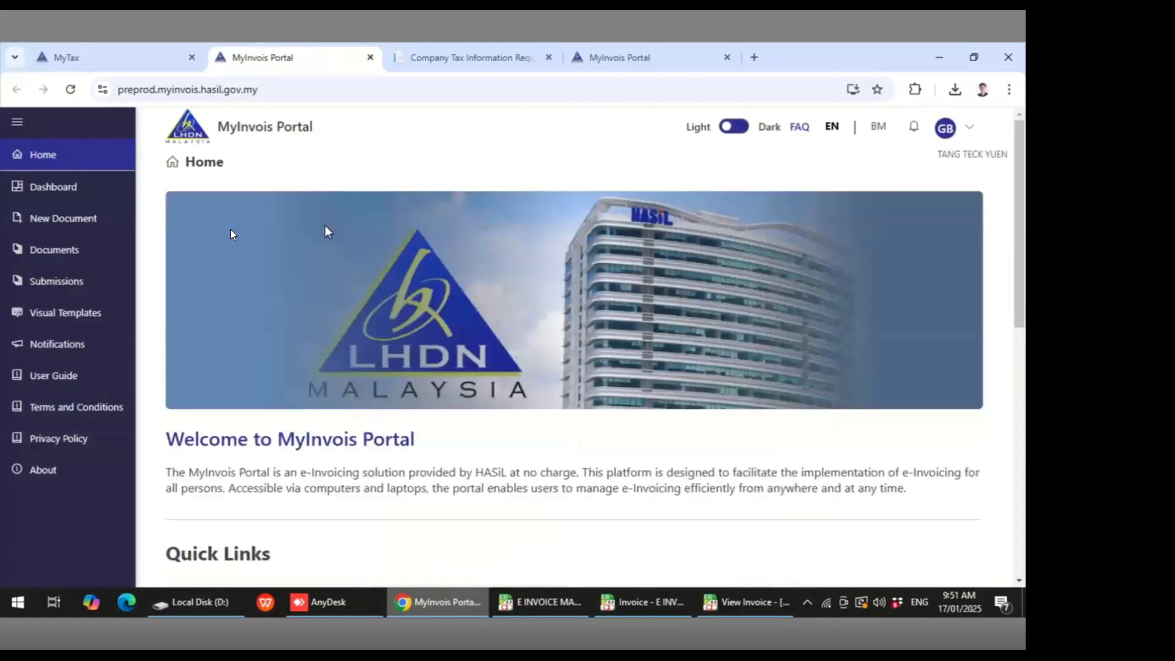
pyautogui.click(81, 231)
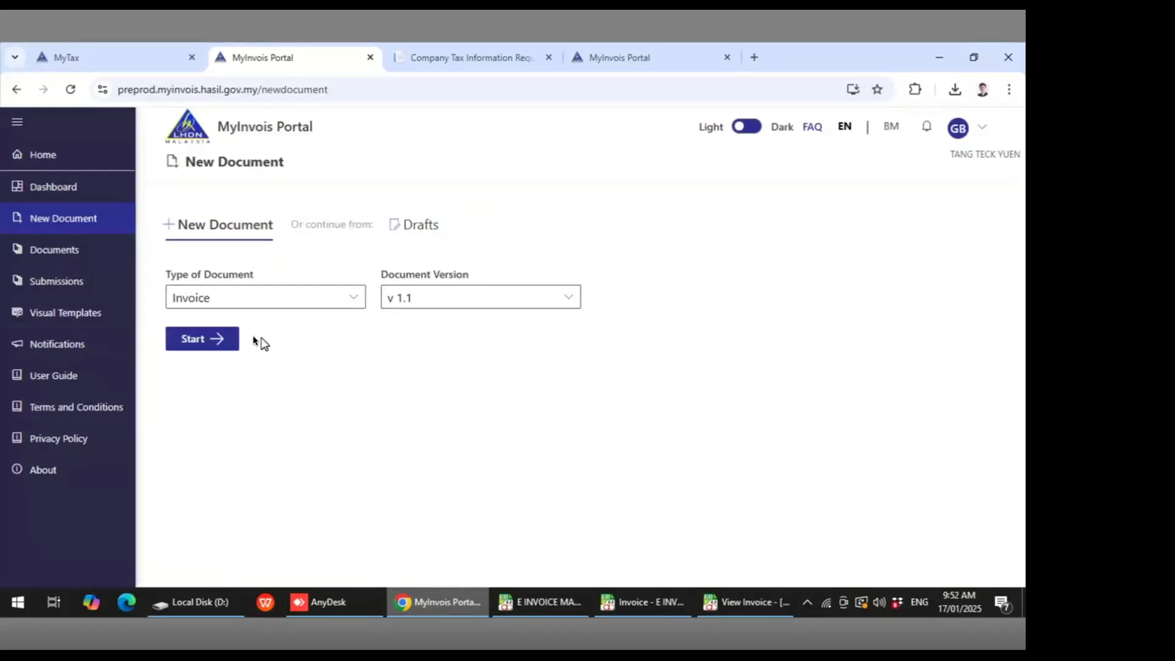
pyautogui.click(220, 346)
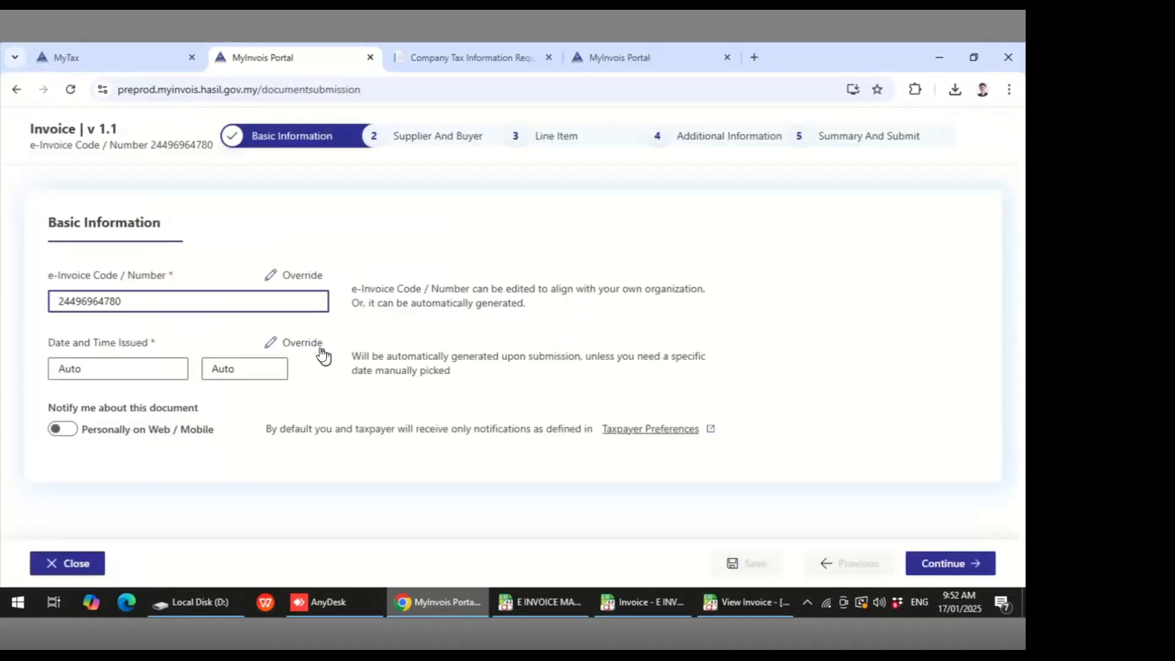
# - Override the Date and Time Issued to check which dates its calendar allows, and return to the I-000111 invoice view
pyautogui.click(303, 343)
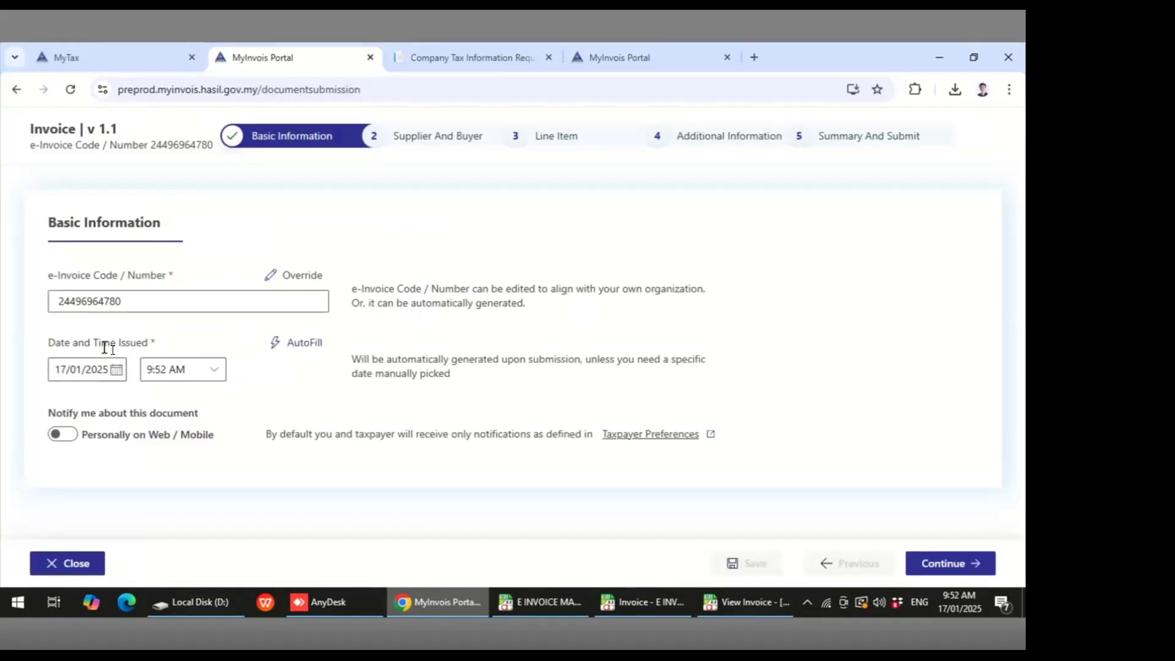
pyautogui.click(116, 370)
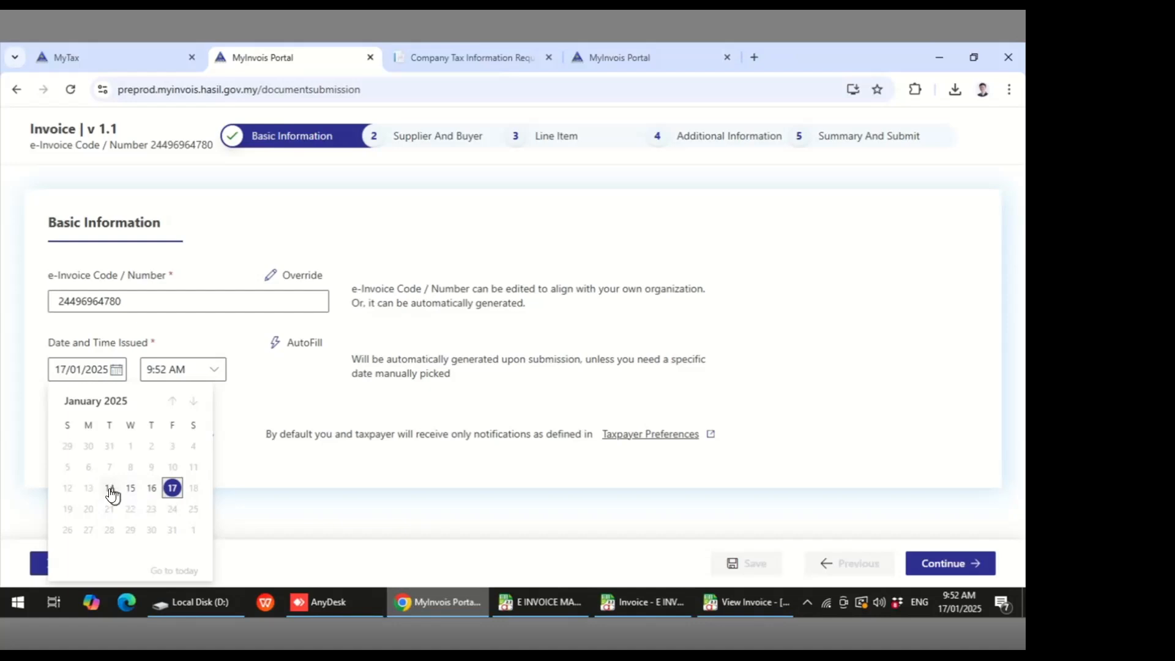
pyautogui.click(420, 374)
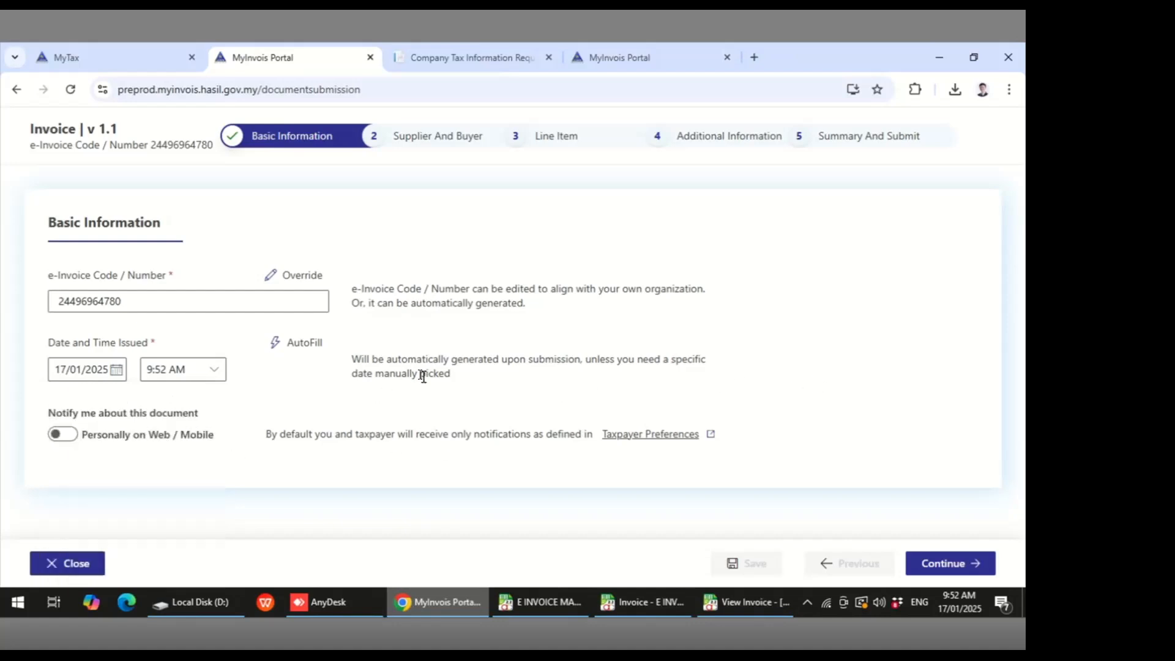
pyautogui.click(758, 603)
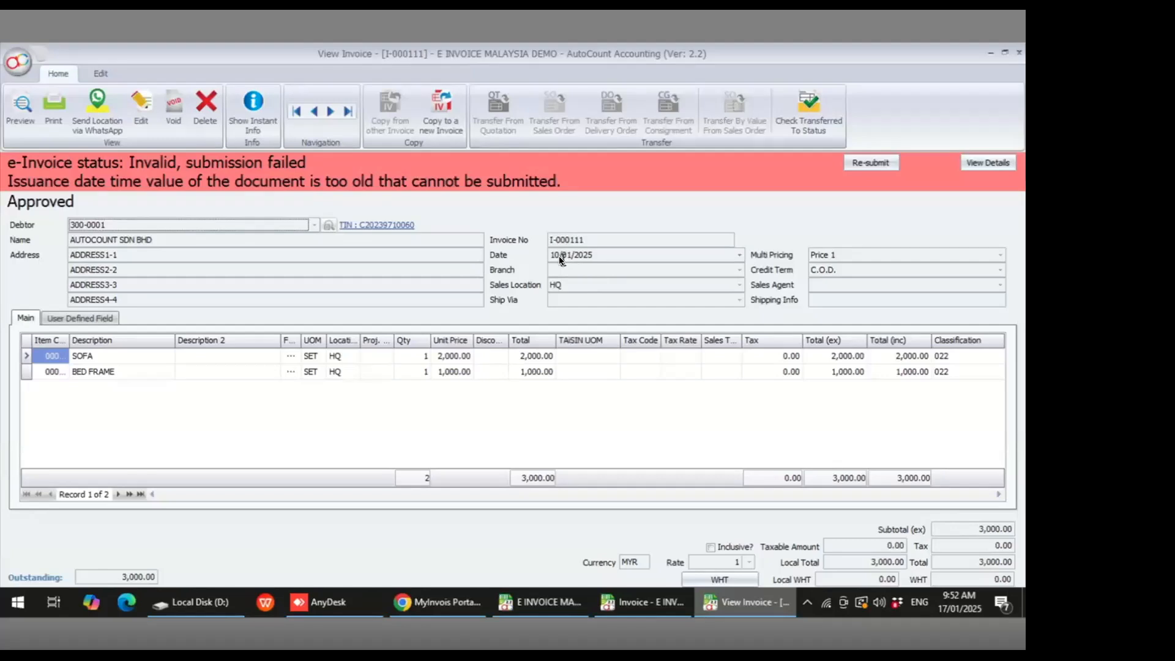
# - Edit invoice I-000111, set its e-Invoice issue date time to 14/01/2025 00:00, and save it
pyautogui.click(145, 108)
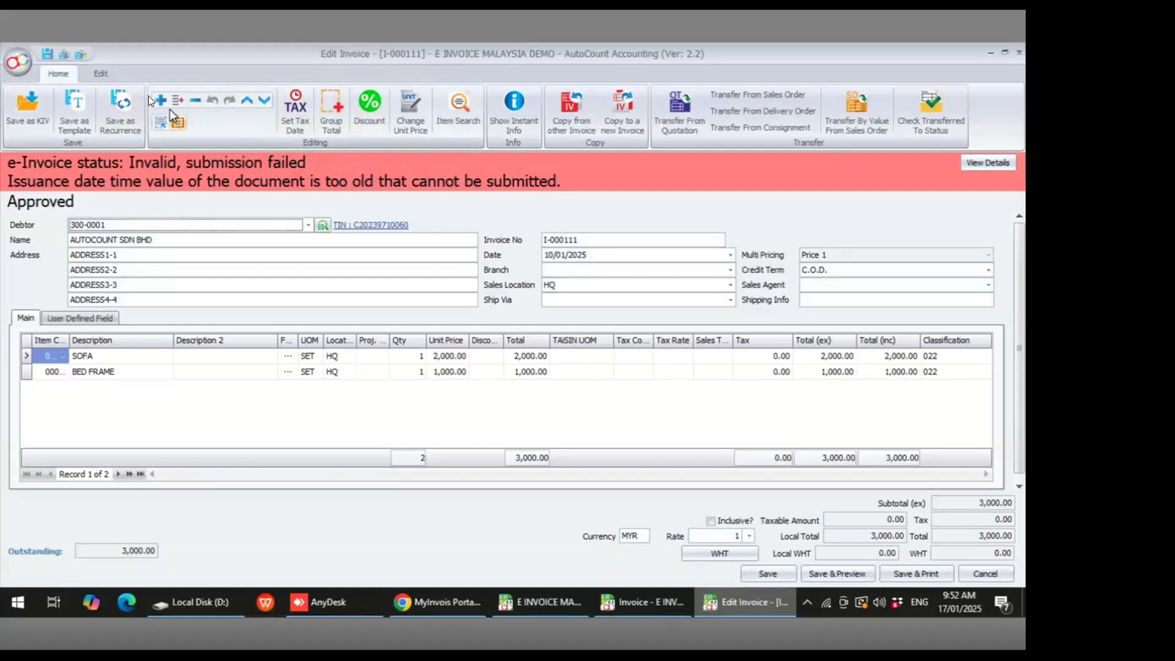
pyautogui.click(108, 72)
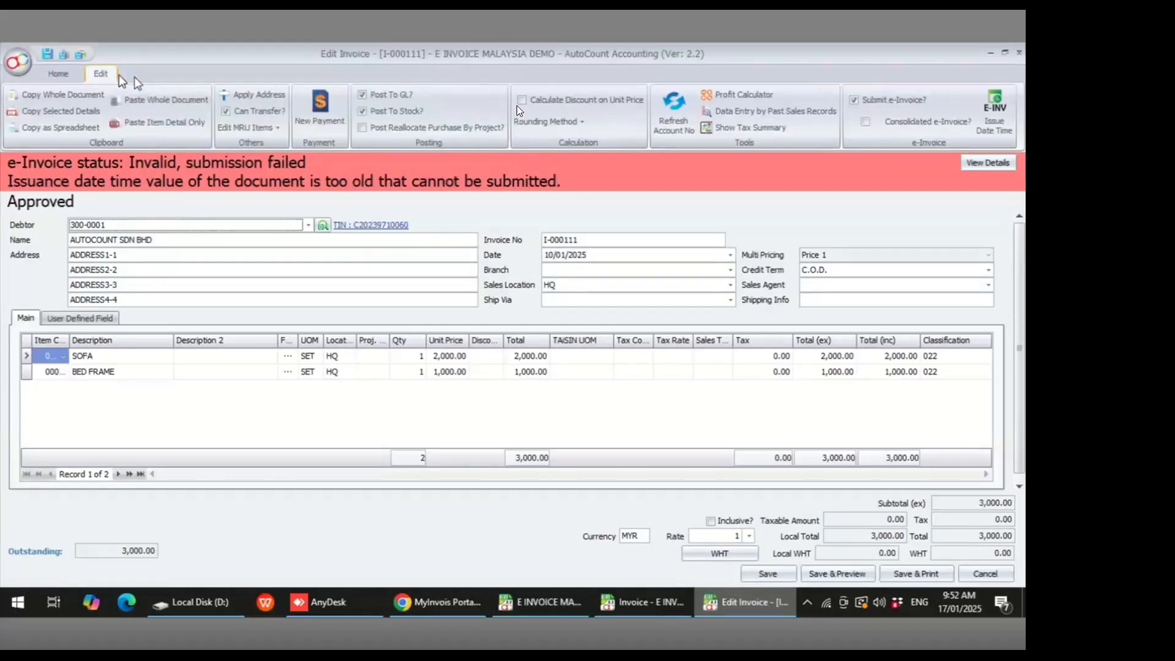
pyautogui.click(997, 126)
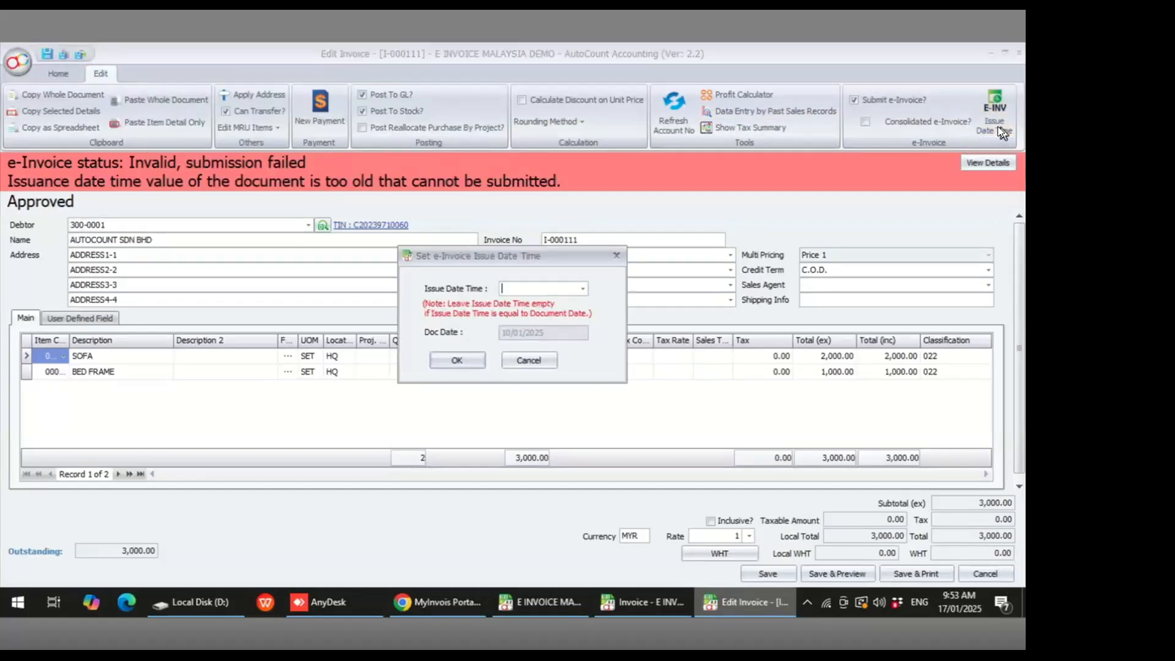
pyautogui.click(581, 287)
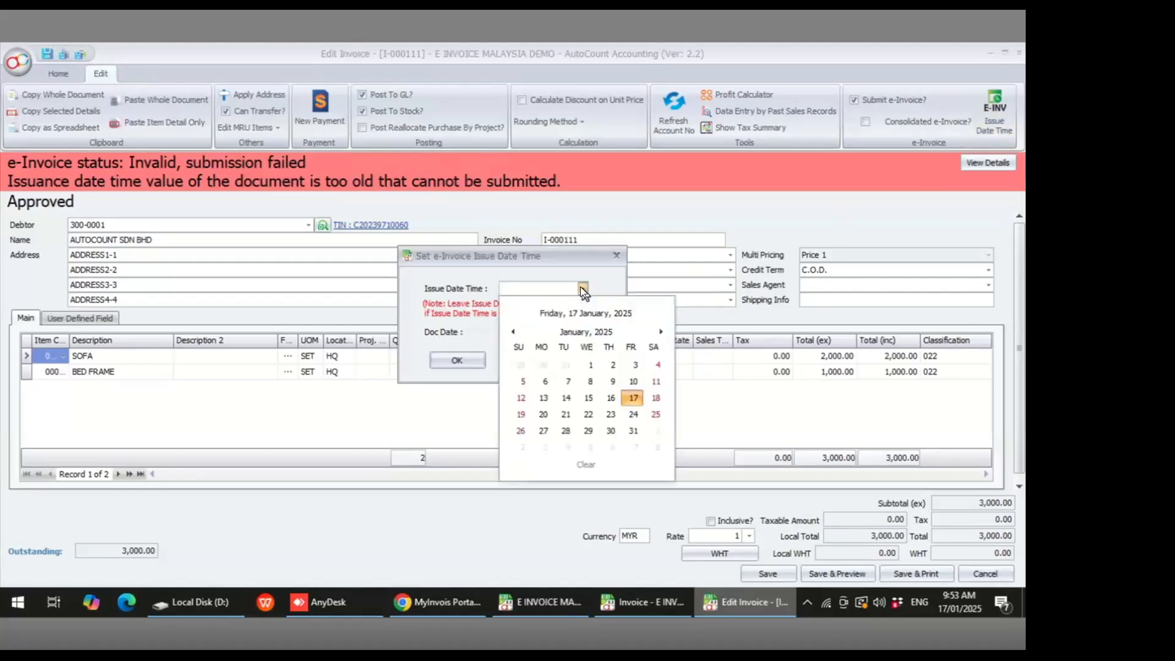
pyautogui.click(565, 398)
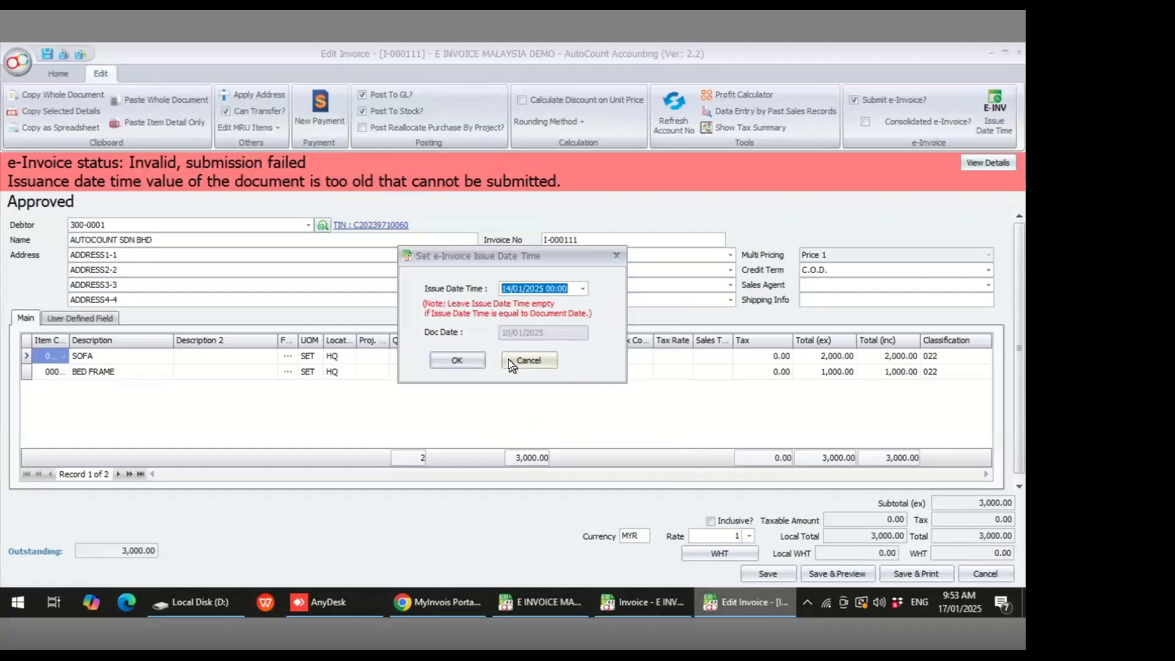
pyautogui.click(470, 359)
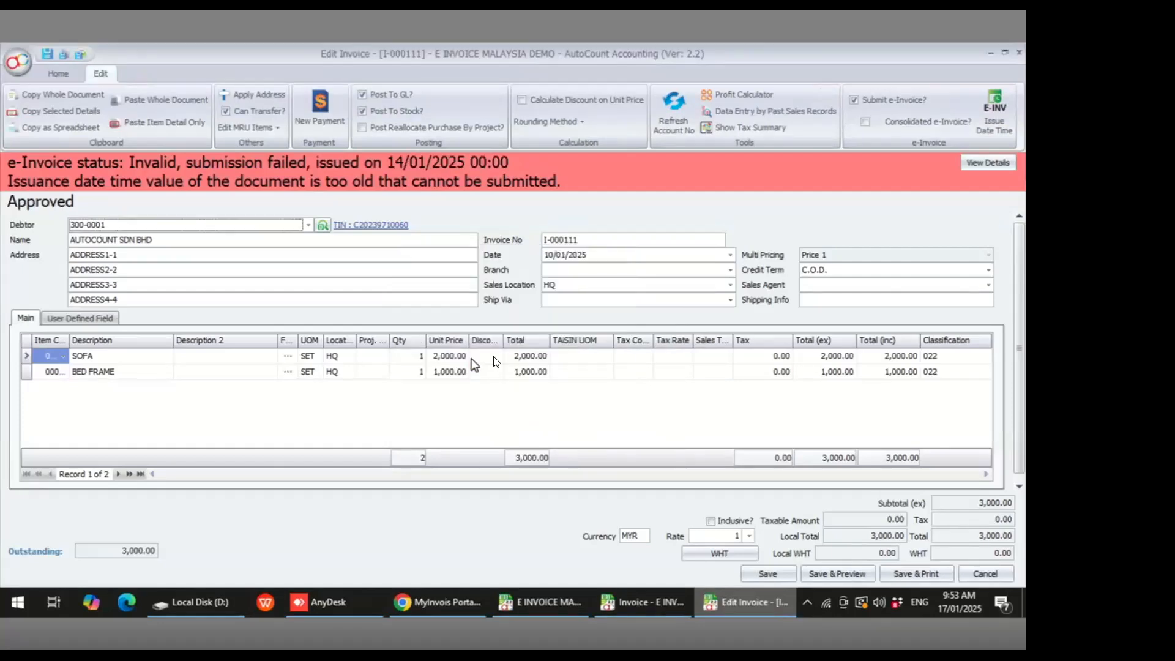
pyautogui.click(786, 571)
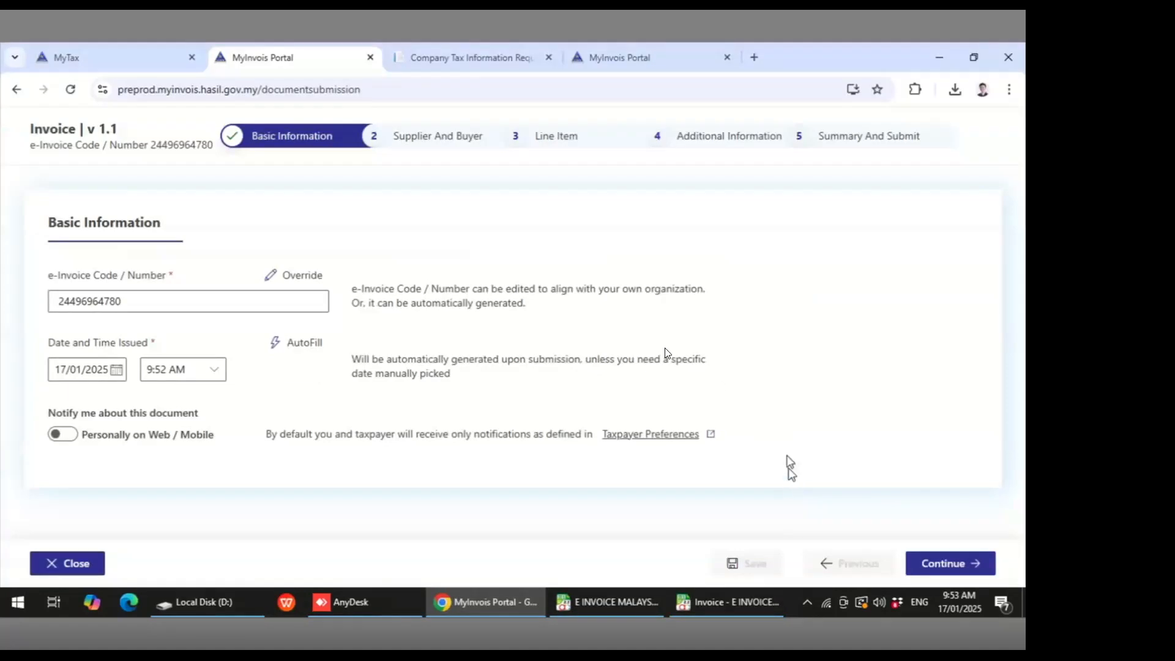
# - Refresh the invoice list and open invoice I-000111 for viewing
pyautogui.click(714, 600)
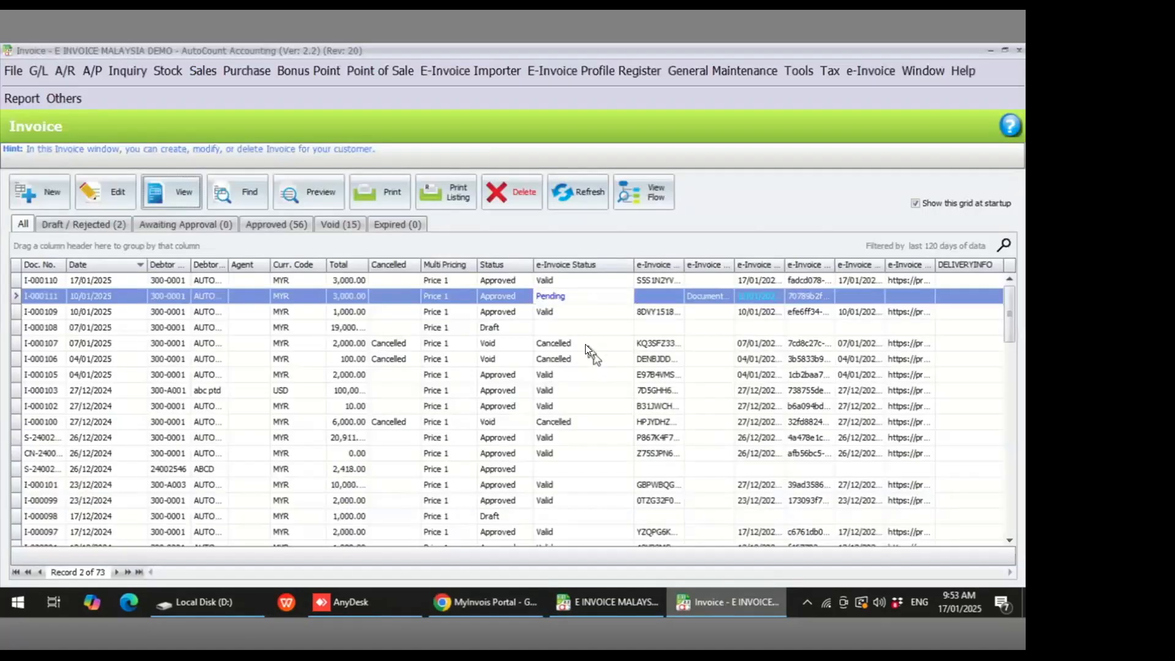
pyautogui.click(578, 188)
pyautogui.click(540, 299)
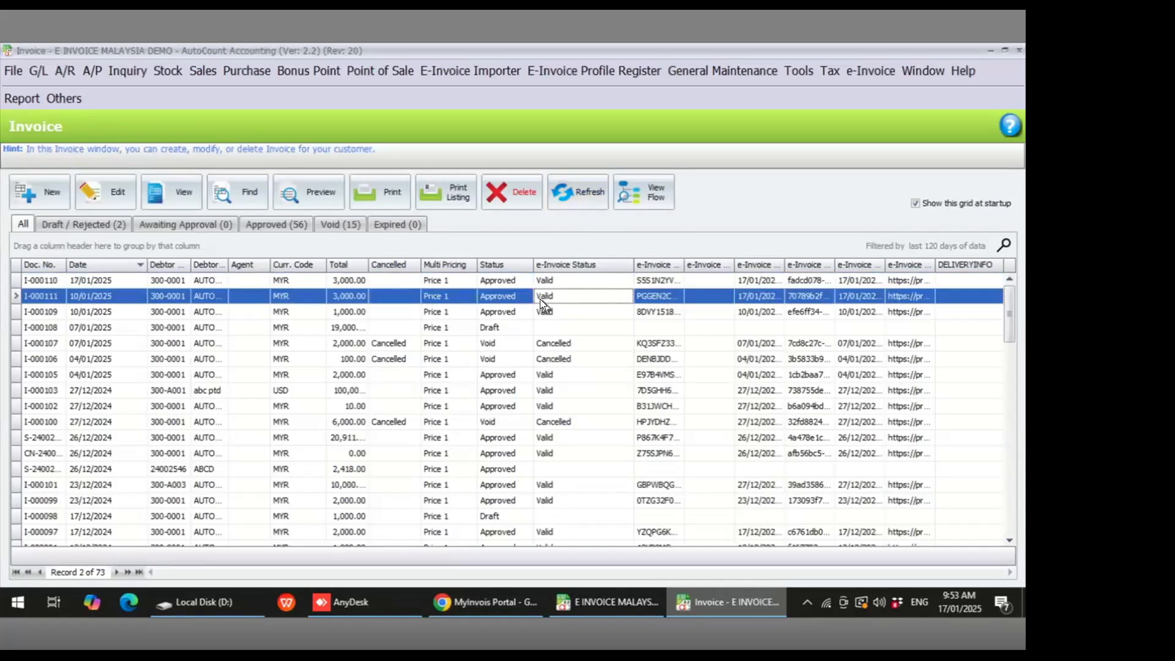
pyautogui.click(193, 199)
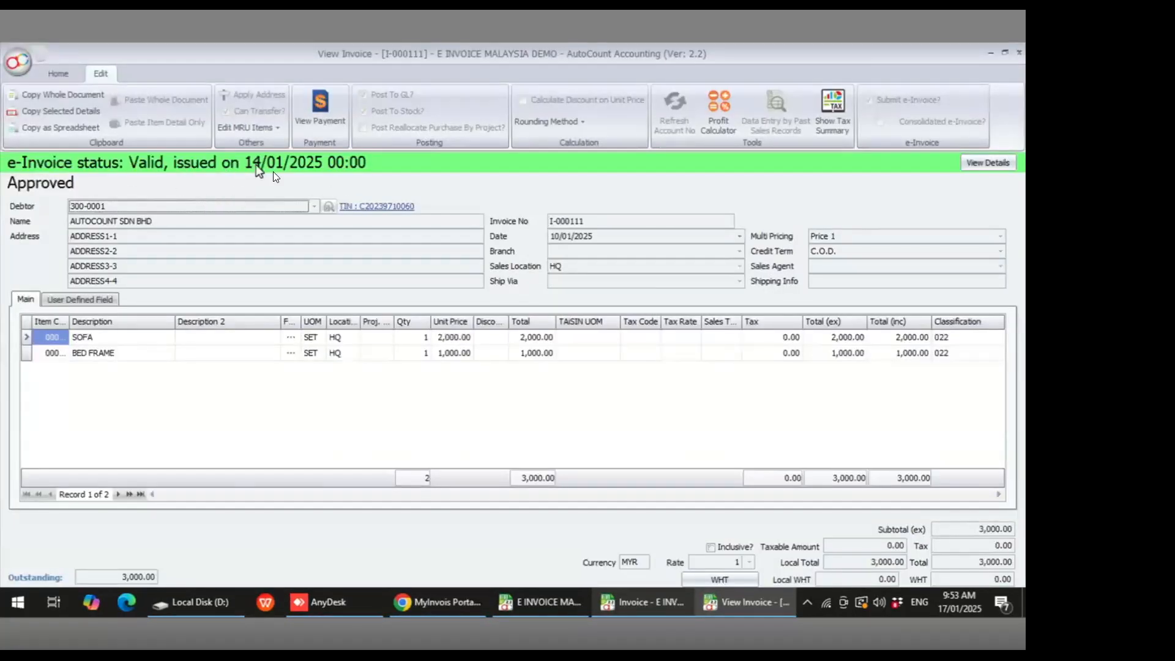
# - Close the new invoice in the MyInvois Portal, discarding its unsaved data
pyautogui.click(445, 600)
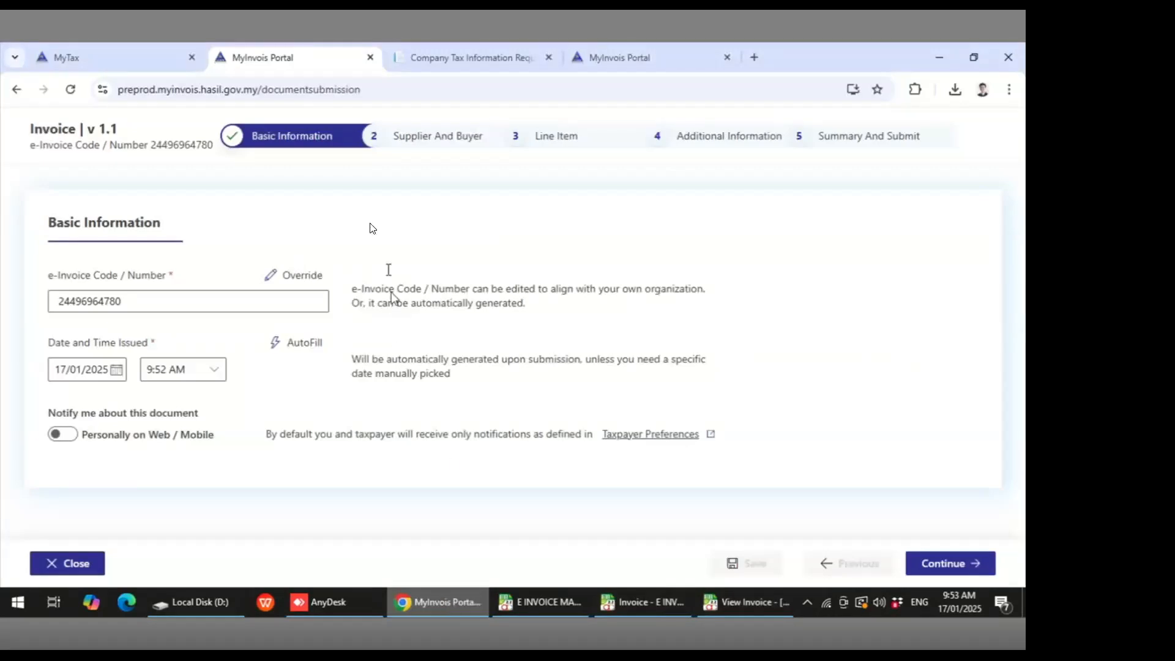
pyautogui.click(86, 564)
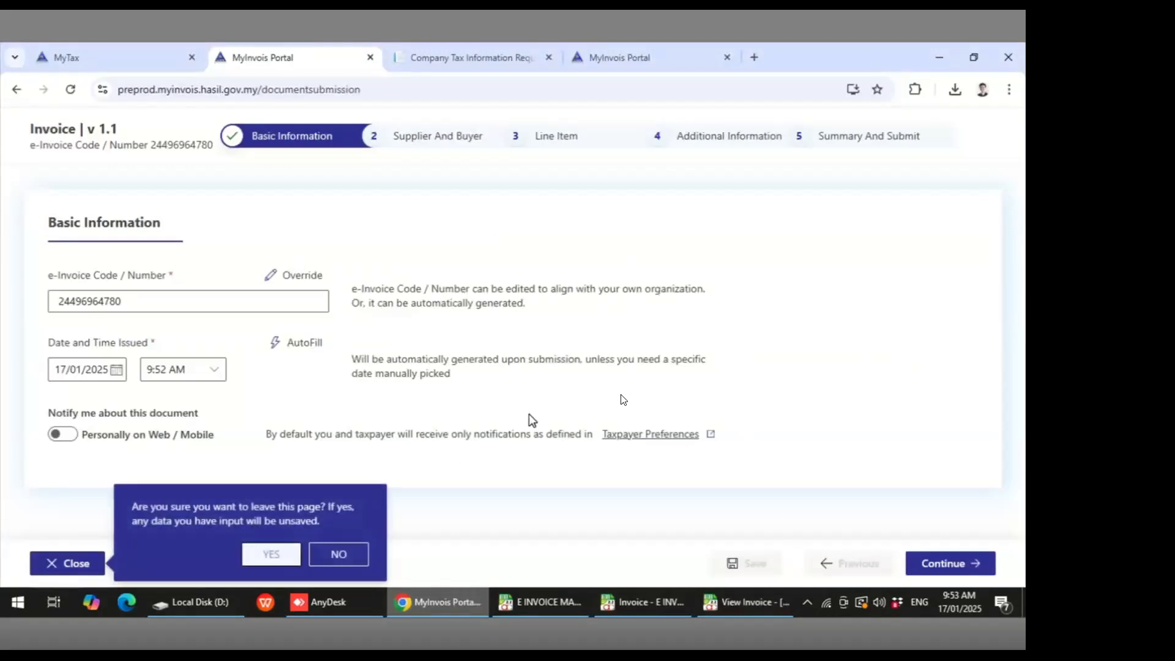
pyautogui.click(271, 554)
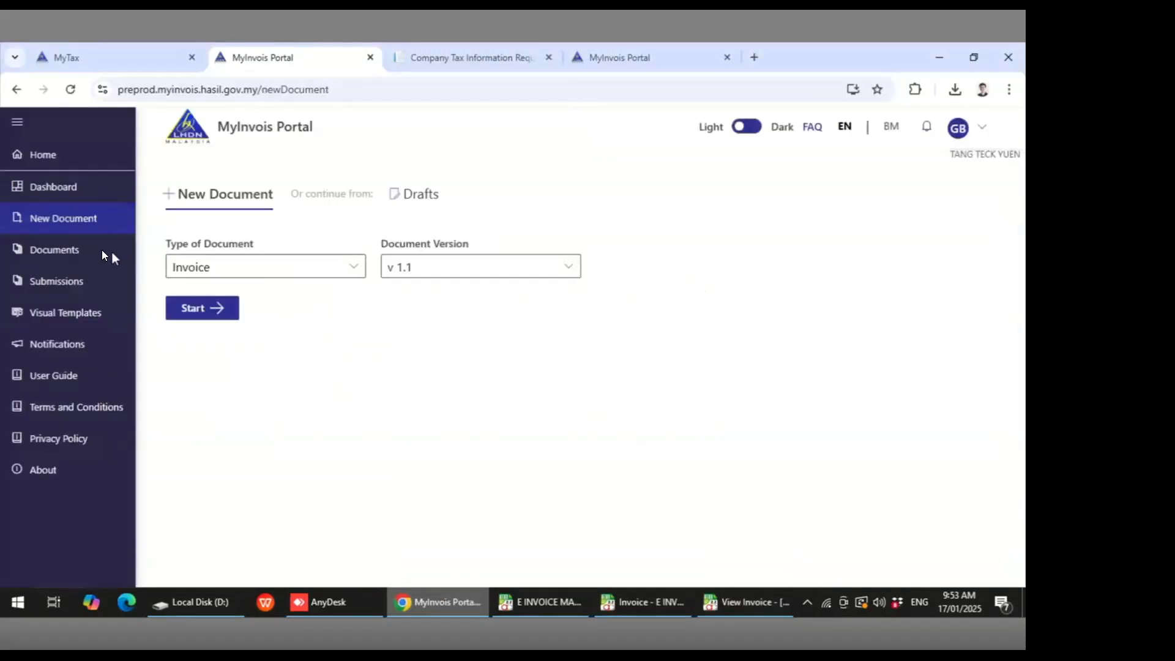
# - Open the I-000111 document from the portal's Documents list and review its supplier, buyer and line item details
pyautogui.click(69, 251)
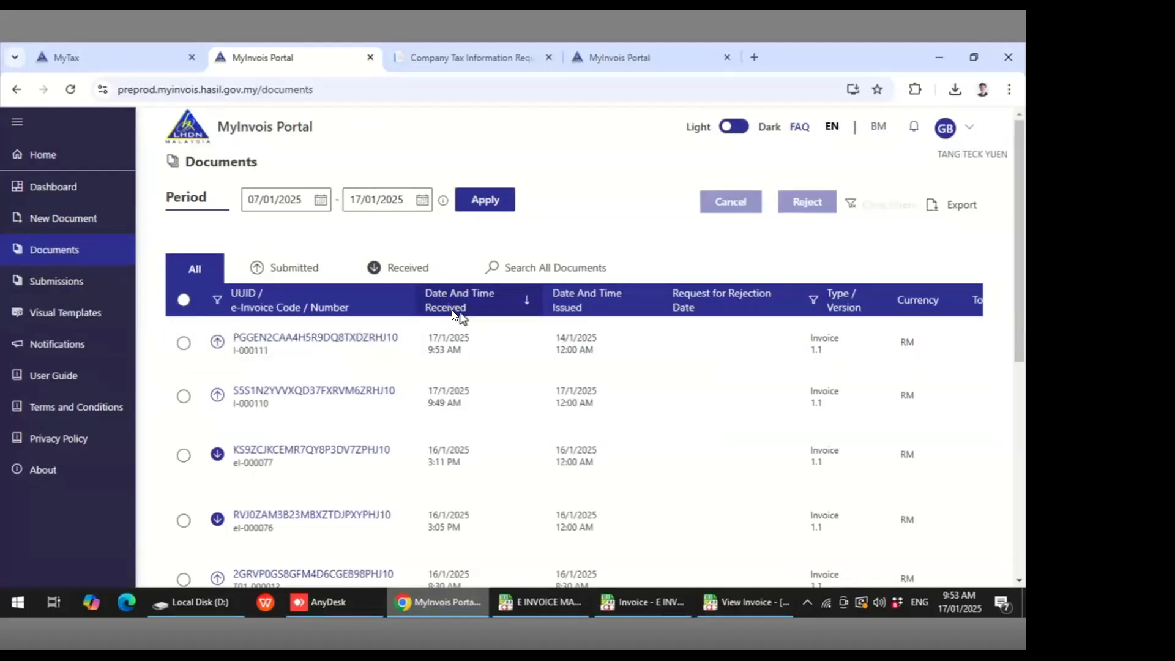
pyautogui.click(369, 337)
pyautogui.scroll(-4, 497, 369)
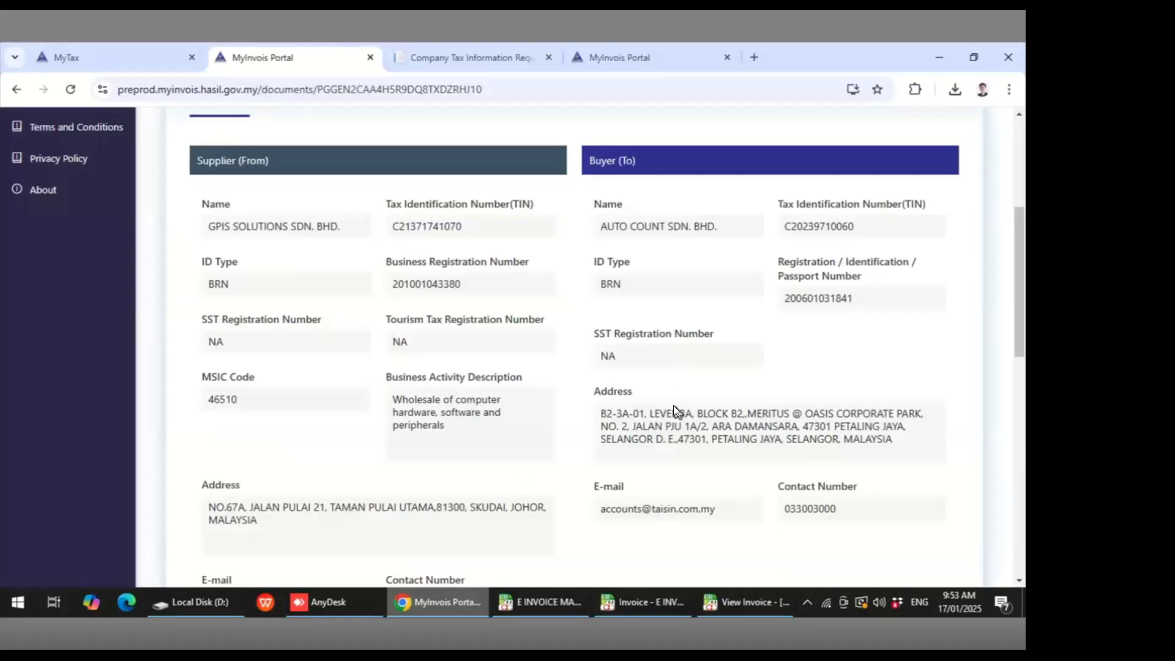
pyautogui.scroll(-5, 673, 405)
pyautogui.scroll(-2, 673, 405)
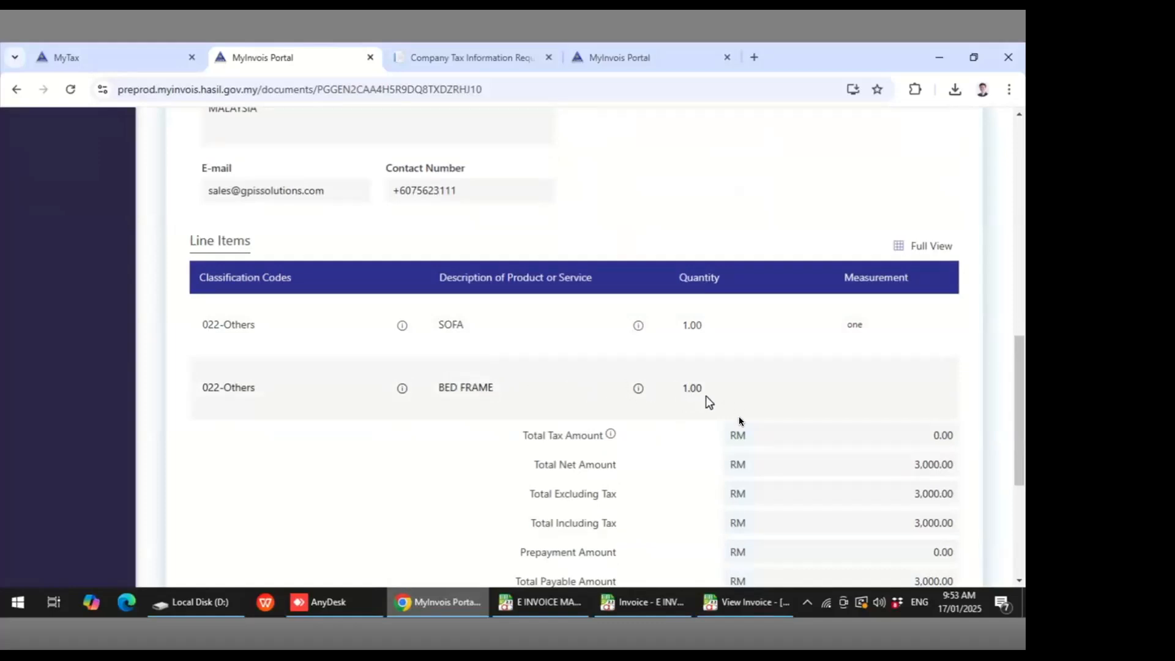
pyautogui.scroll(-1, 872, 479)
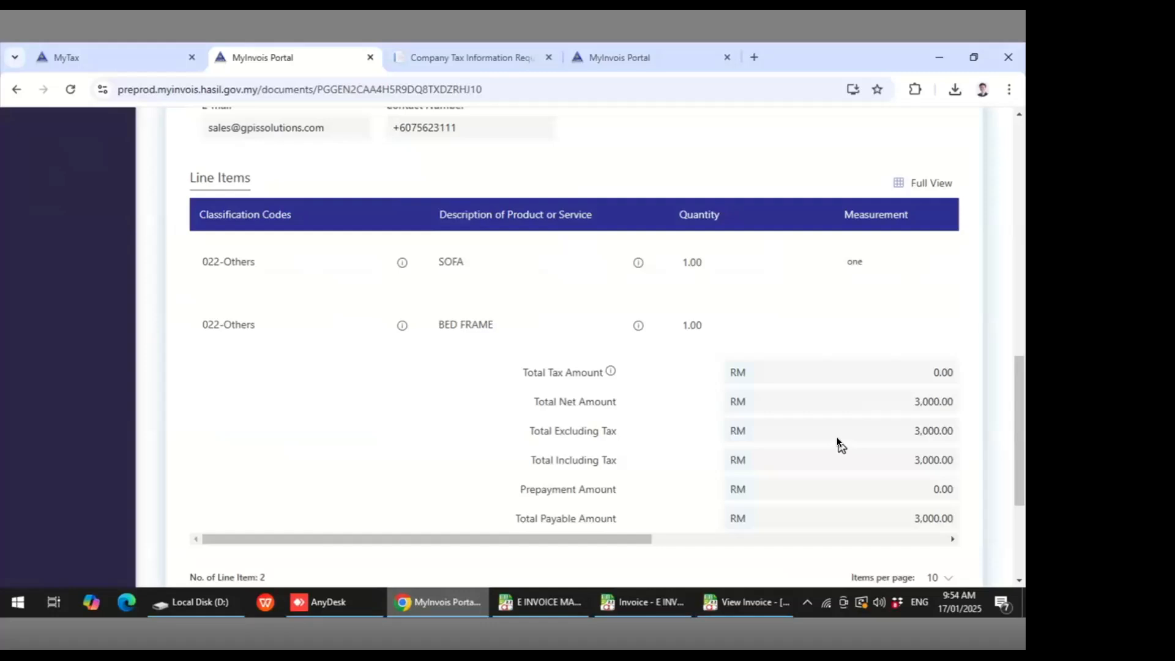
pyautogui.scroll(8, 836, 436)
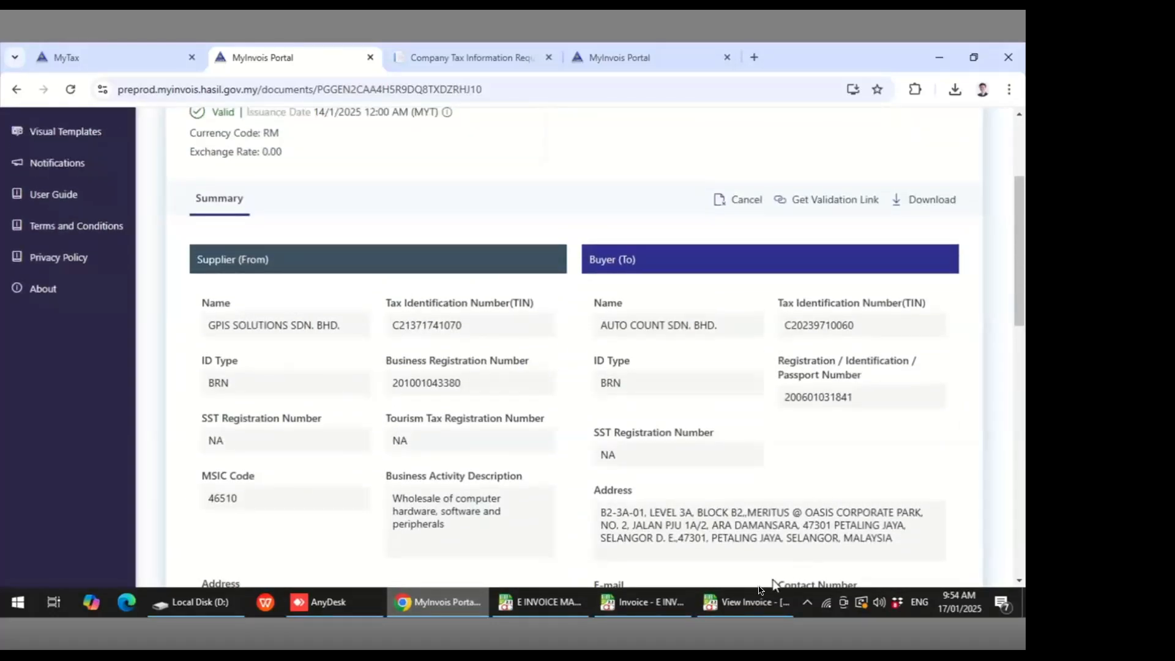
# - Close the I-000111 invoice view and open invoice I-000110 for viewing
pyautogui.click(742, 604)
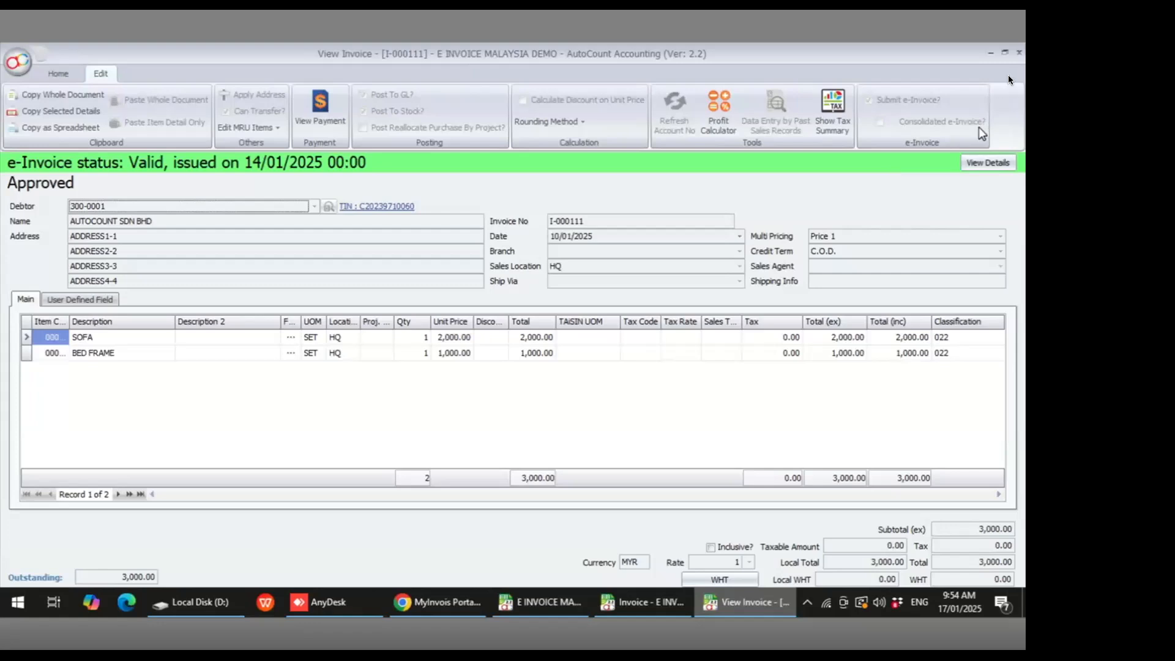
pyautogui.click(1017, 55)
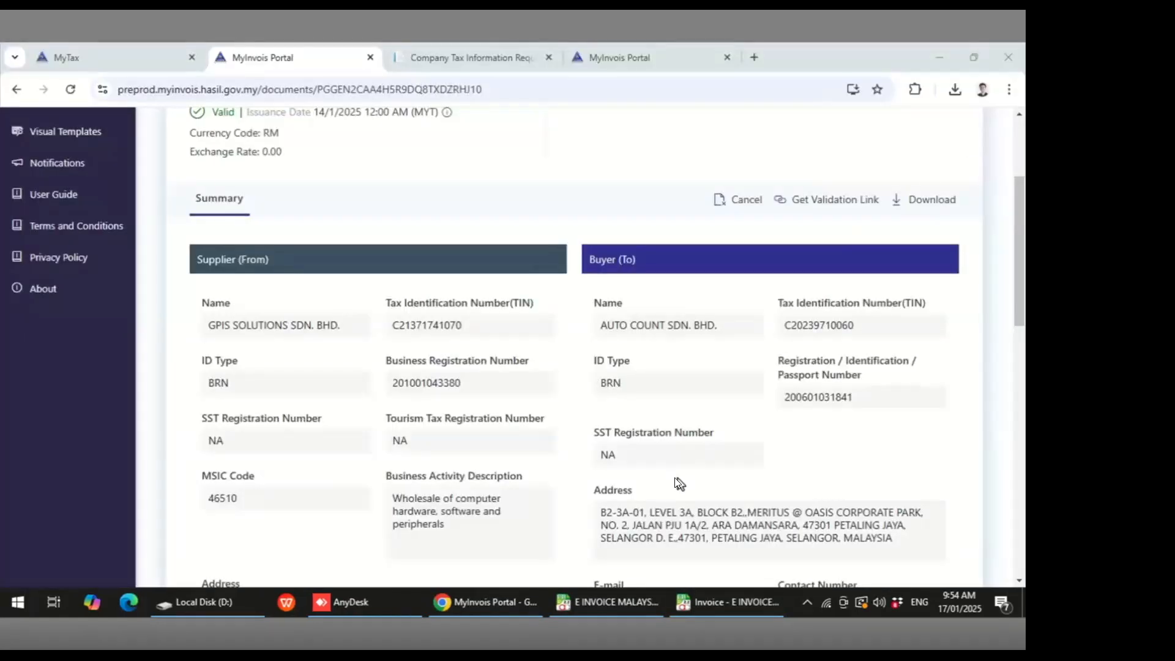
pyautogui.click(703, 602)
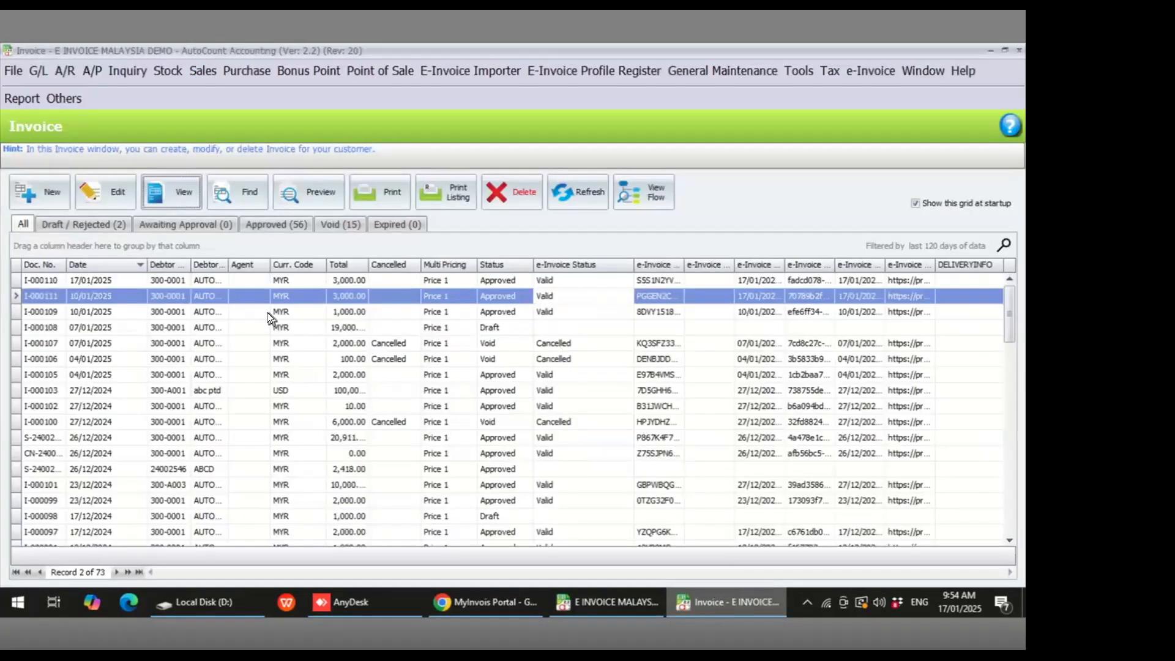
pyautogui.click(92, 283)
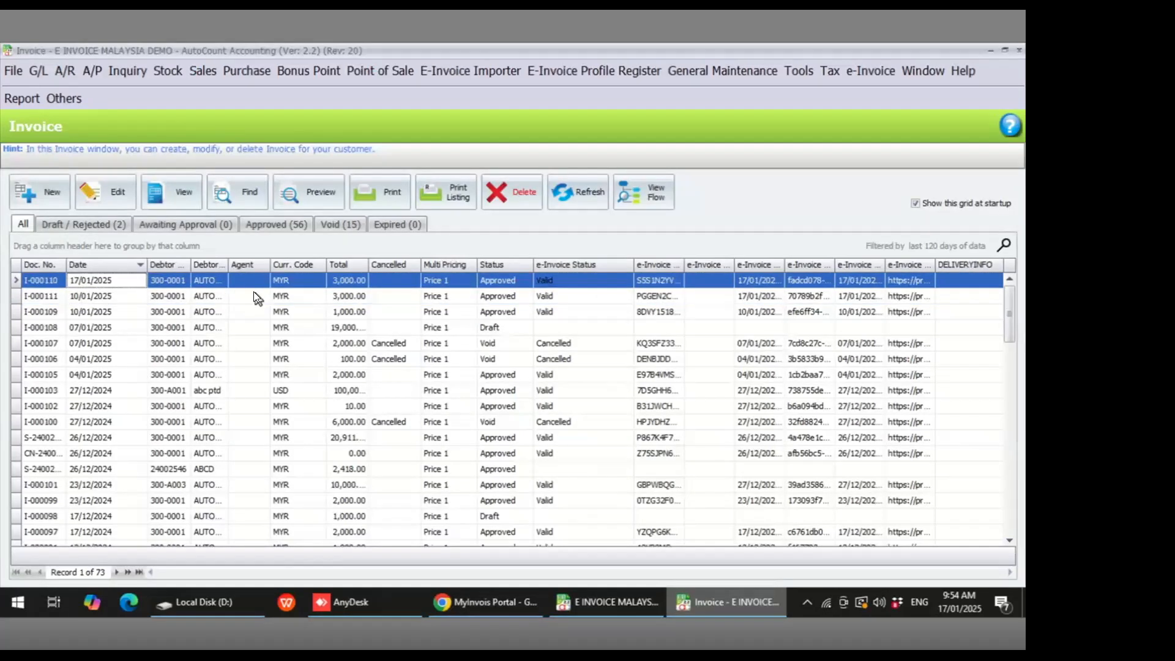
pyautogui.doubleClick(104, 279)
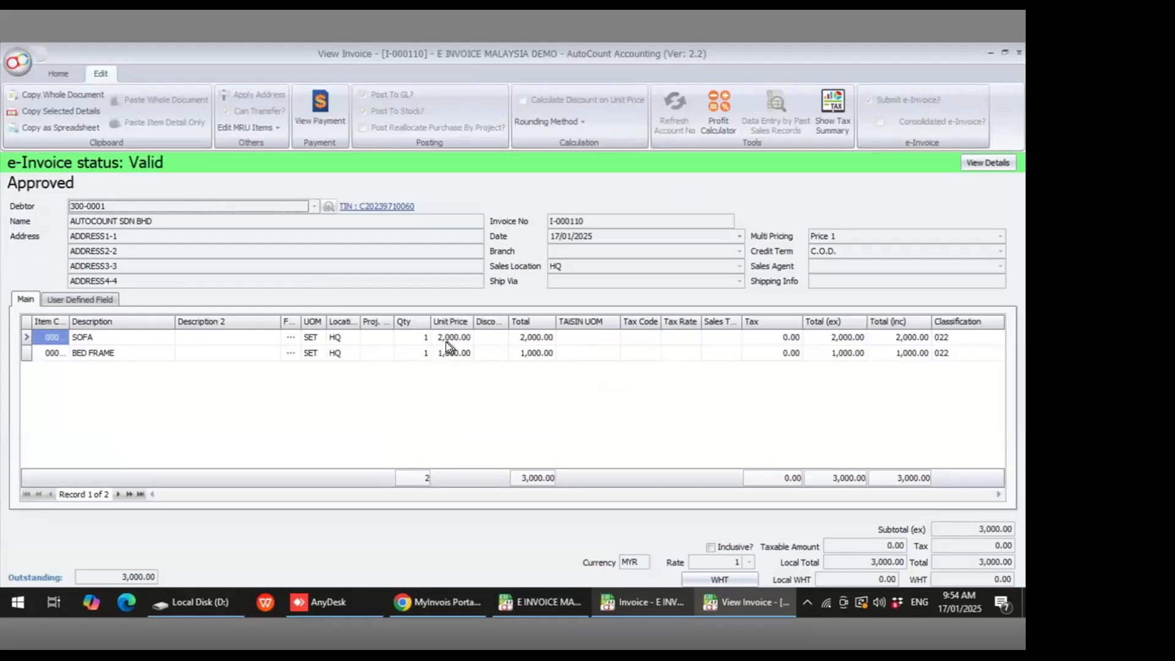
# - Switch invoice I-000110 into edit mode and select the SOFA line's unit price
pyautogui.click(58, 73)
pyautogui.click(139, 109)
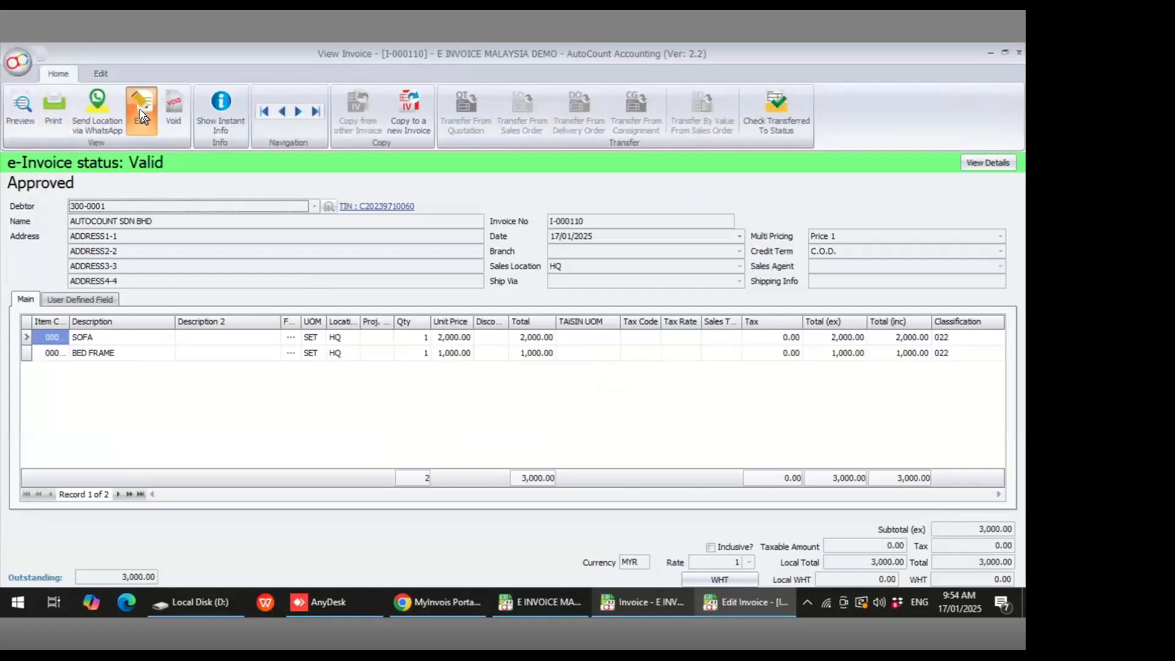
pyautogui.click(442, 338)
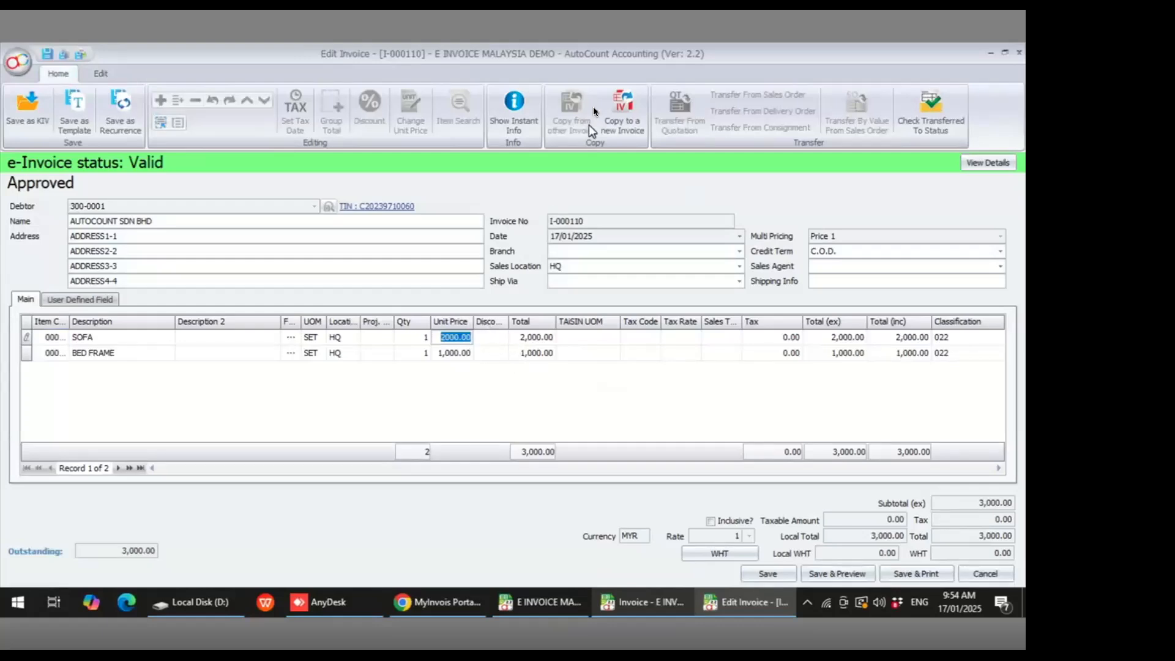
pyautogui.click(452, 348)
pyautogui.click(446, 337)
# - Open the I-000110 document from the portal's Documents list and review its details
pyautogui.click(448, 599)
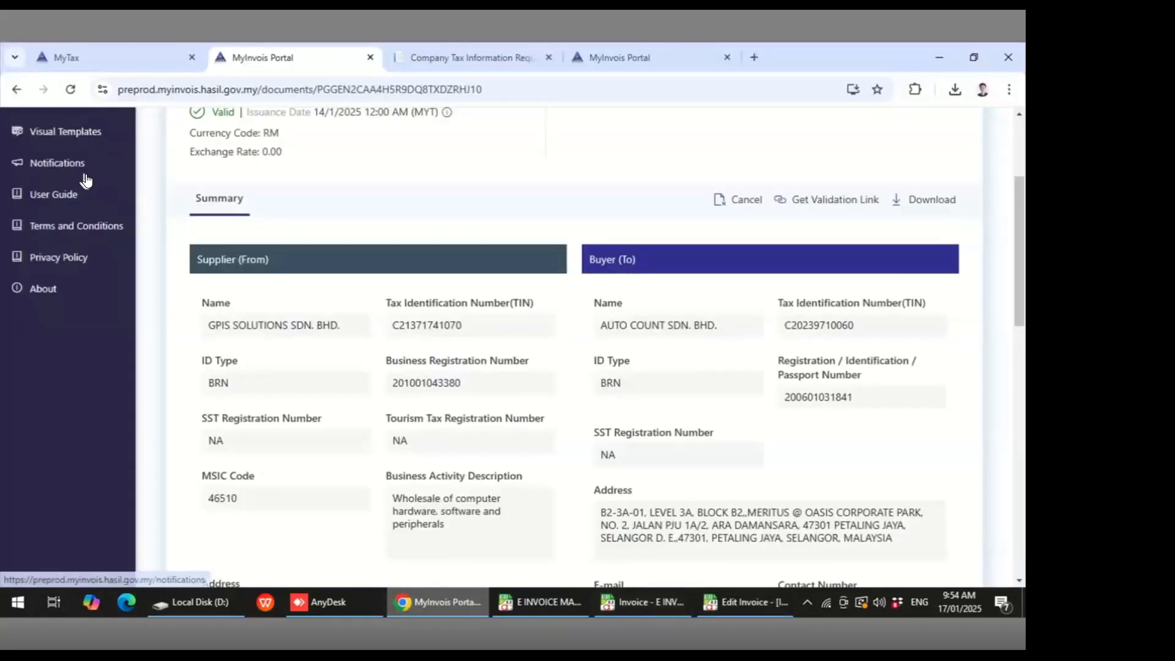
pyautogui.scroll(3, 126, 237)
pyautogui.click(79, 250)
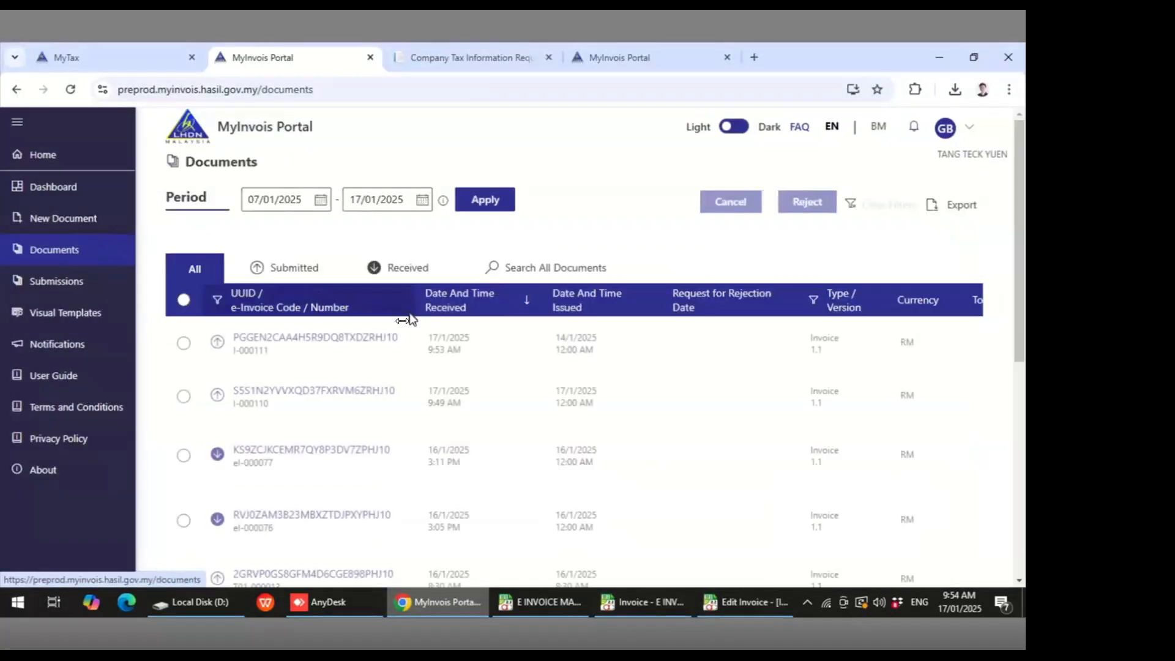
pyautogui.click(314, 392)
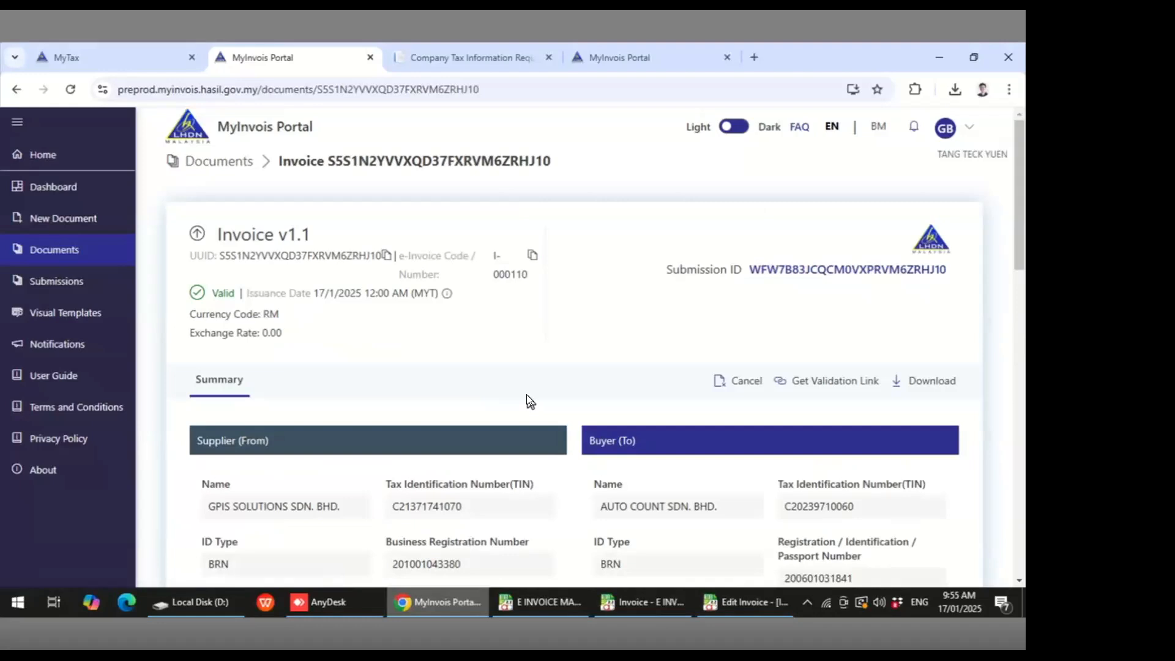
pyautogui.scroll(-3, 546, 364)
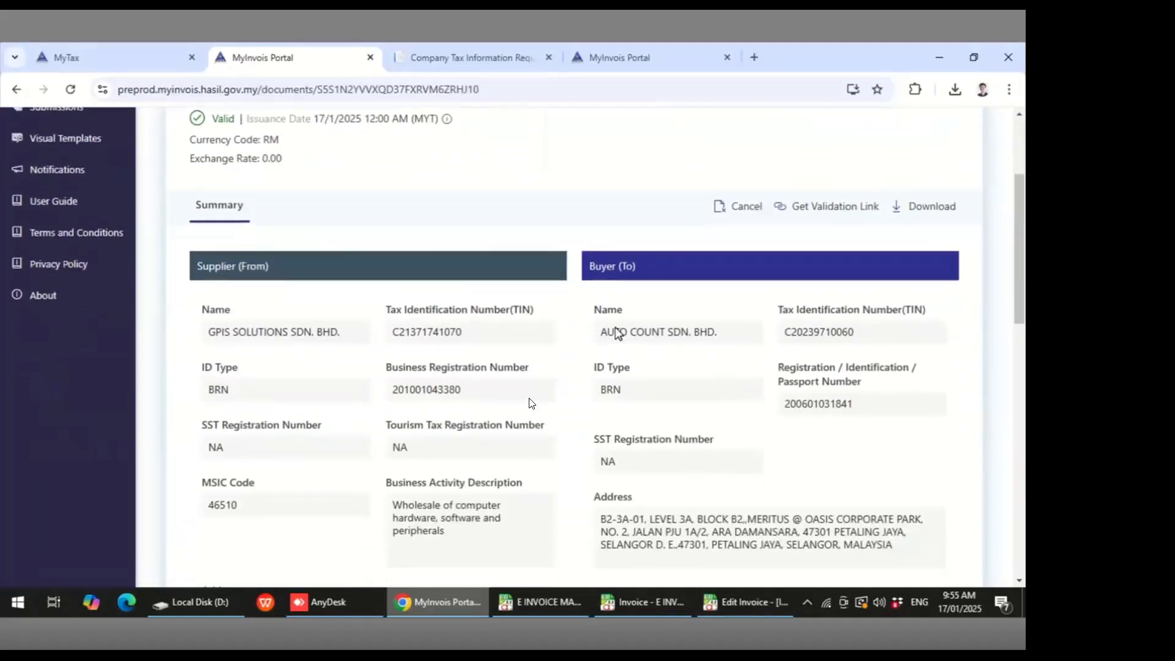
pyautogui.scroll(-8, 598, 415)
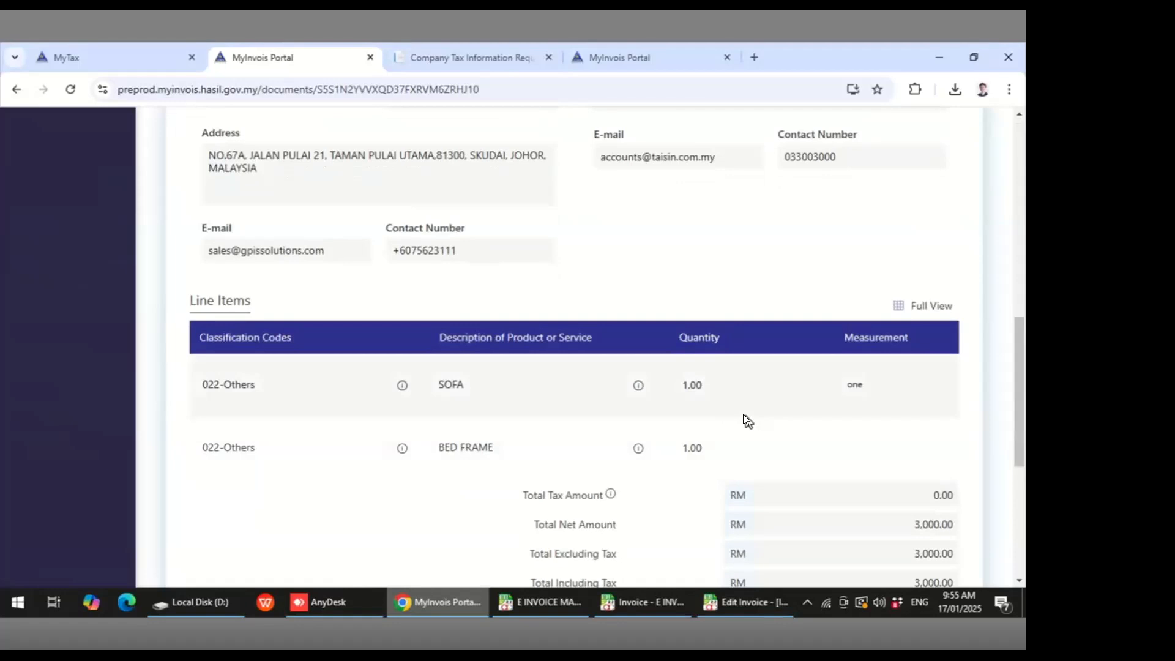
pyautogui.scroll(-2, 744, 431)
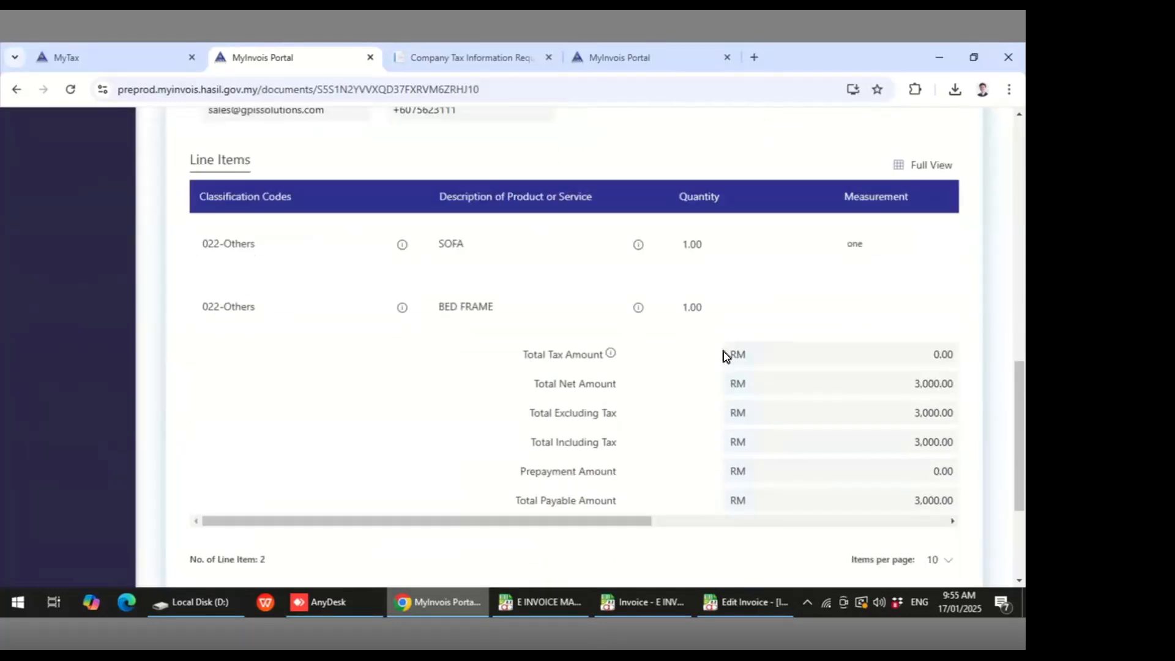
# - In invoice I-000110, enter Description 2 as "3+1" for SOFA and "RED COLOR" for BED FRAME
pyautogui.click(740, 602)
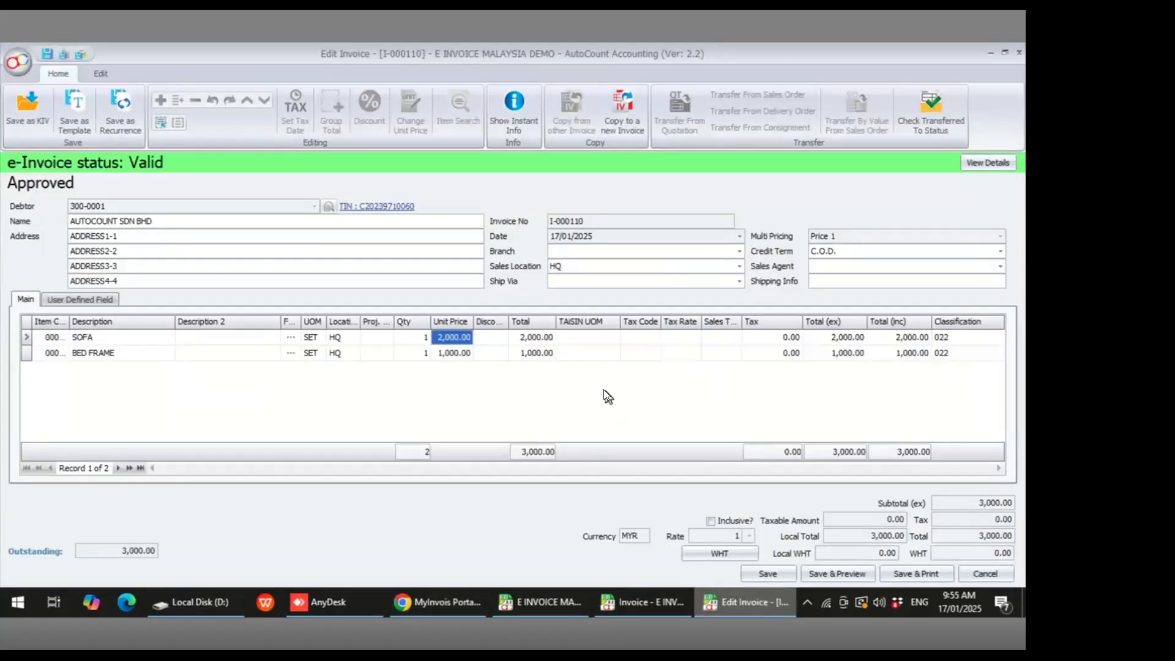
pyautogui.click(229, 336)
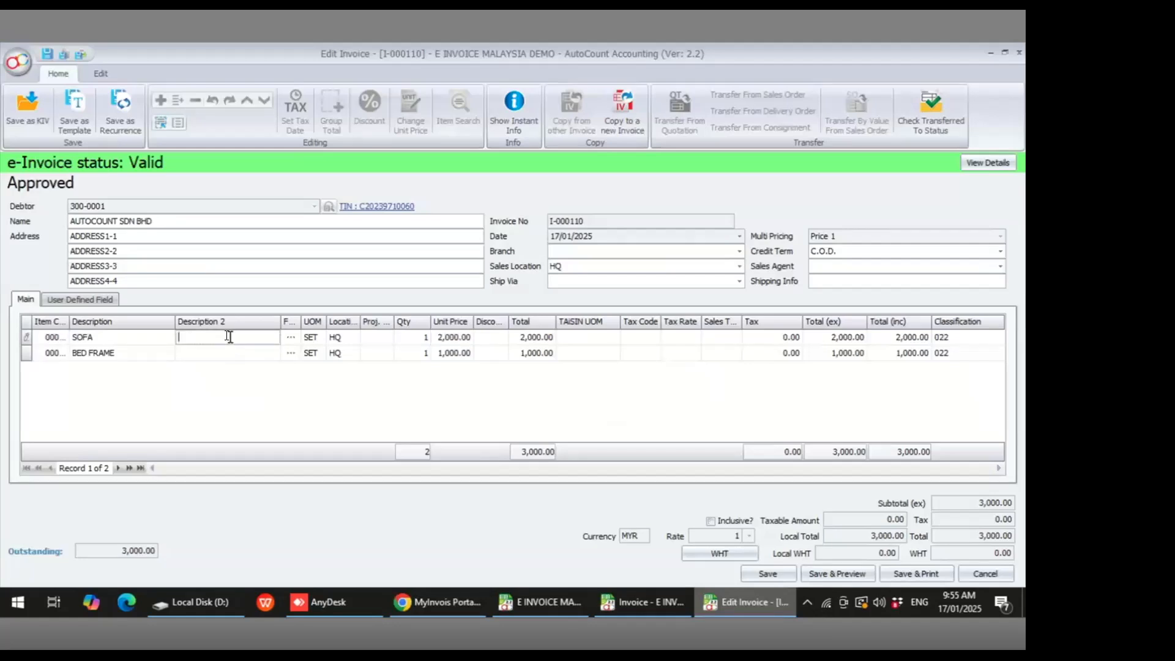
pyautogui.write('3+1')
pyautogui.click(230, 349)
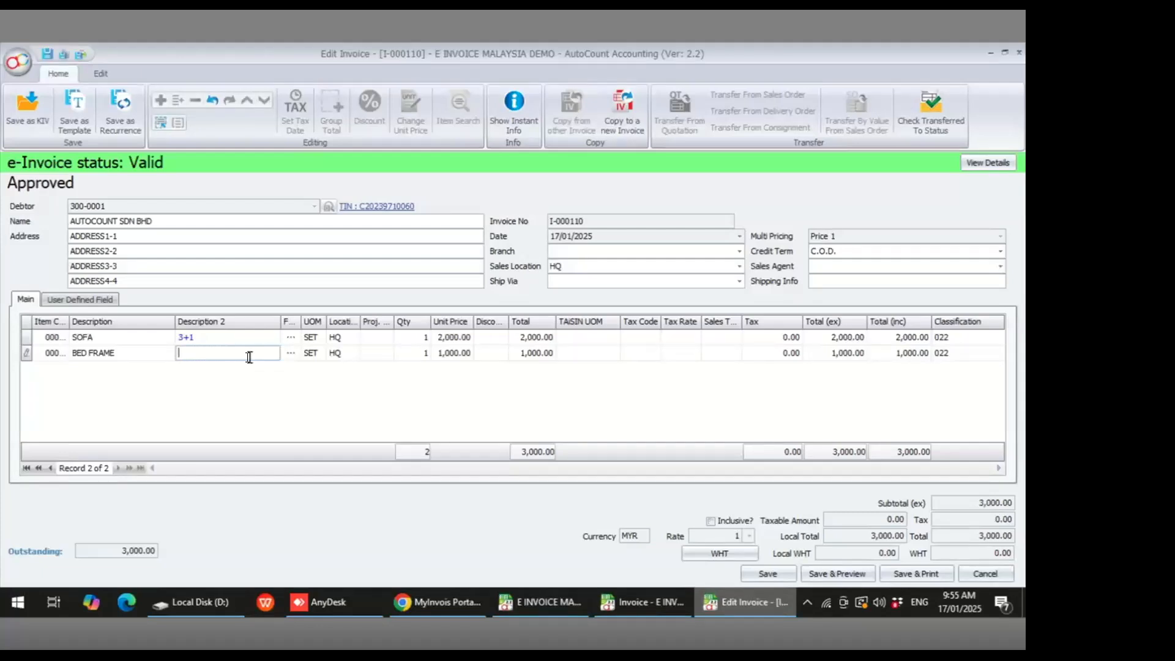
pyautogui.write('RED COLOR')
pyautogui.press('Return')
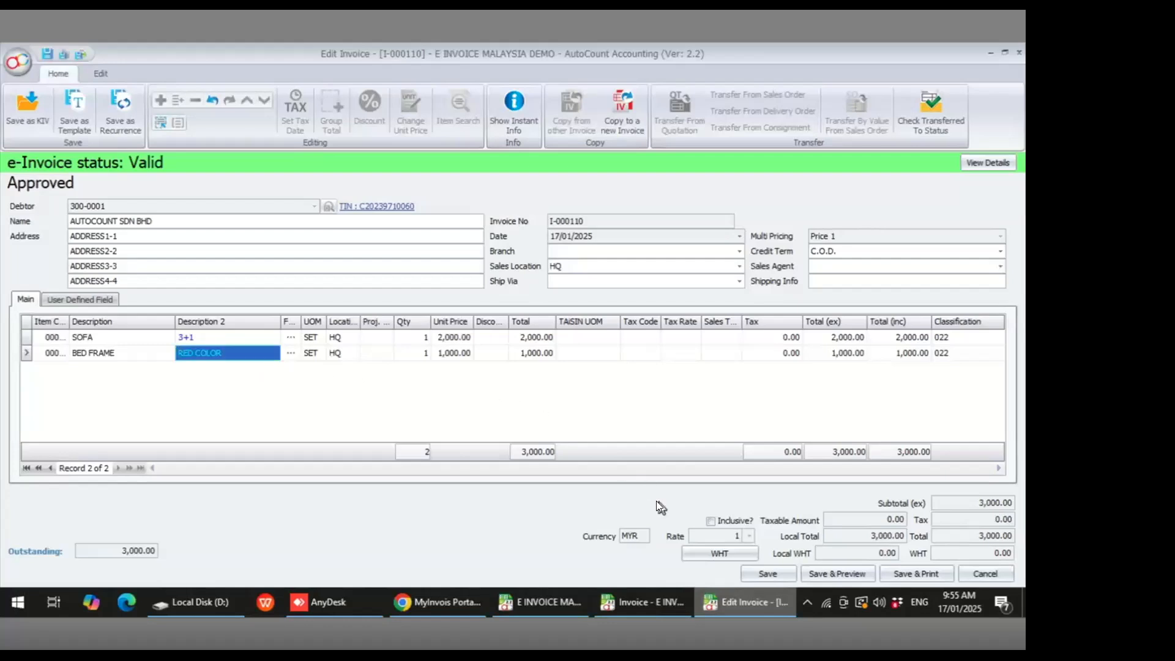
# - Save the edited invoice I-000110 and reopen it for viewing from the invoice list
pyautogui.click(765, 566)
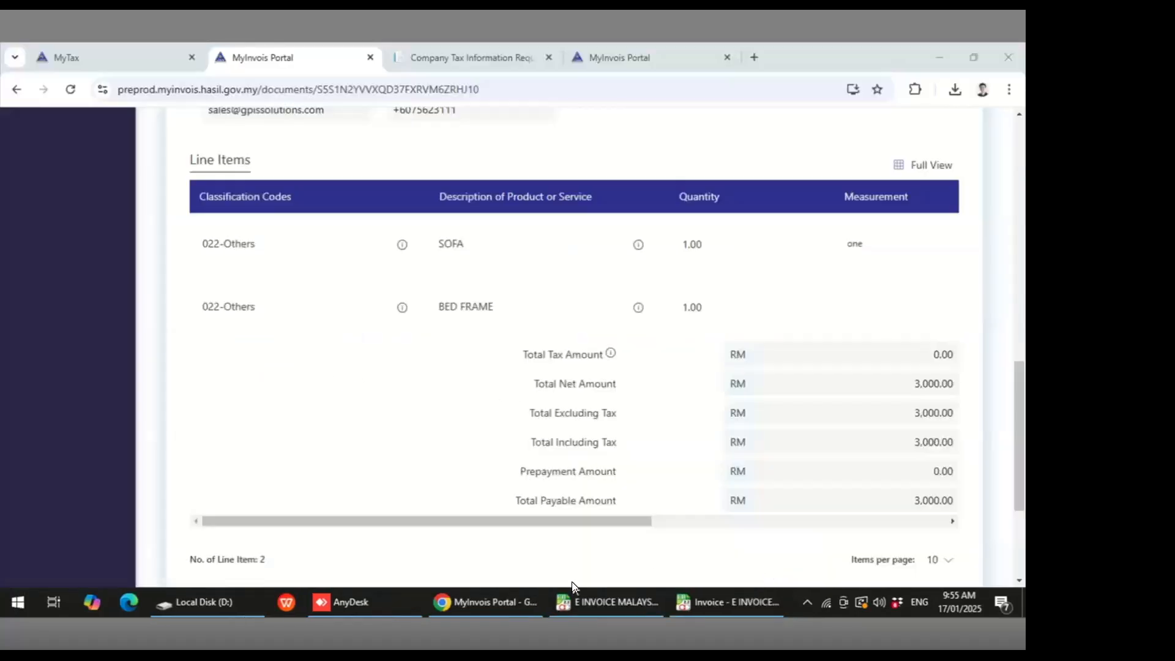
pyautogui.click(676, 600)
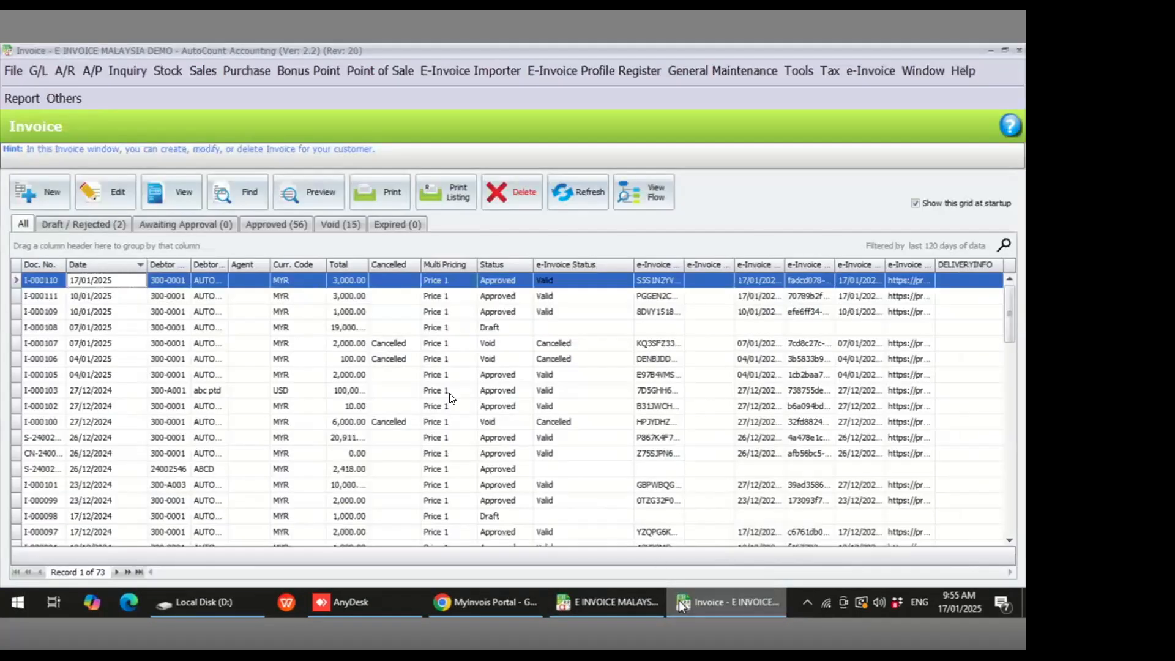
pyautogui.click(172, 197)
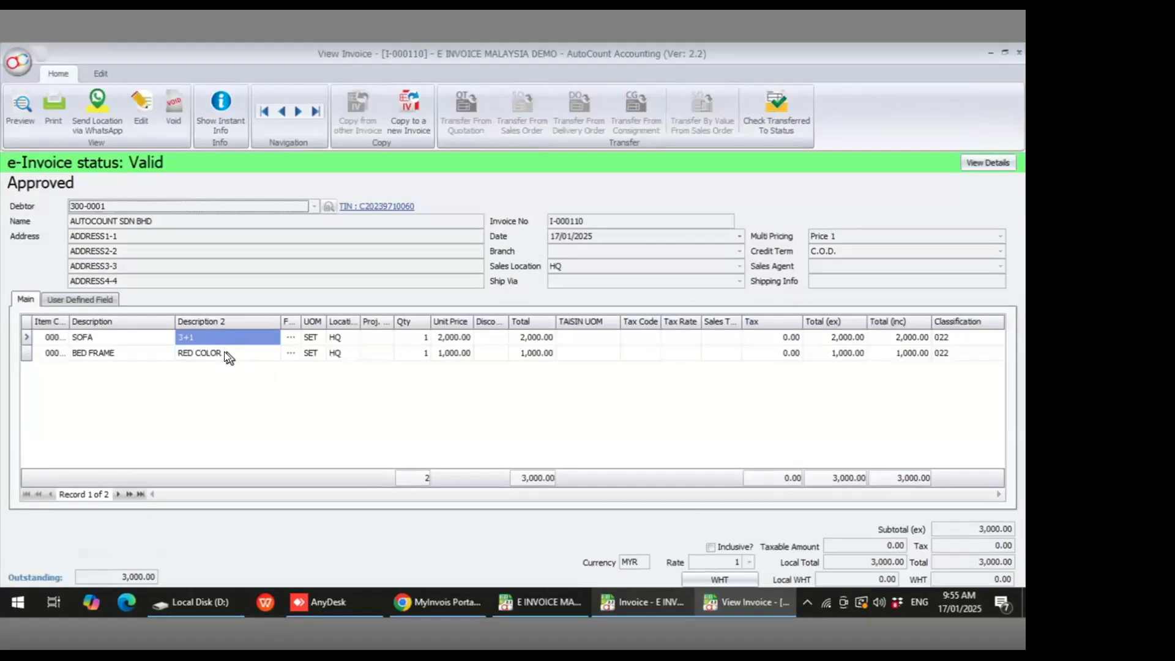
# - Review the SOFA and BED FRAME lines' descriptions and quantities in the saved invoice
pyautogui.click(105, 340)
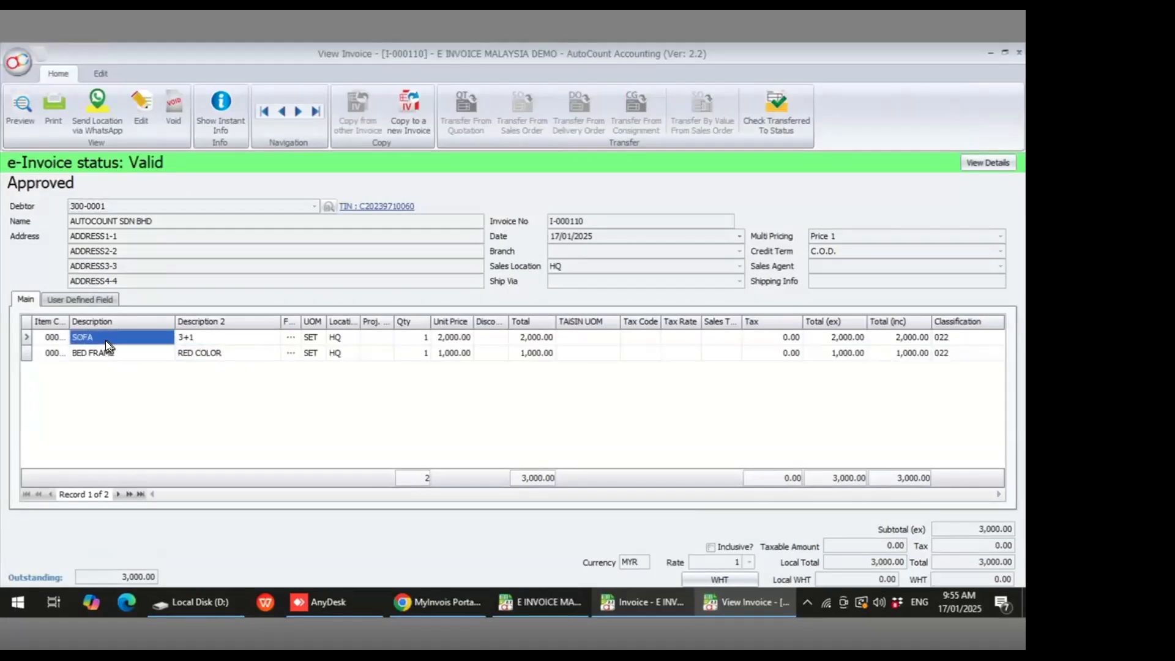
pyautogui.click(118, 351)
pyautogui.click(440, 338)
pyautogui.click(449, 353)
pyautogui.click(412, 337)
pyautogui.click(412, 352)
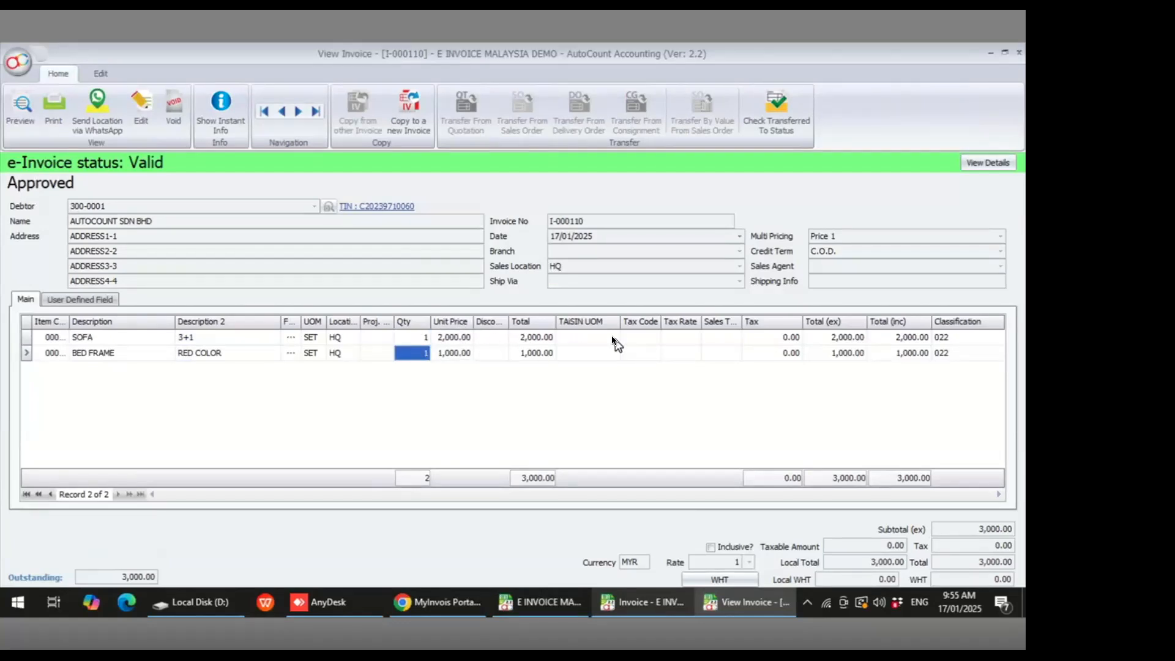
# - Try to void invoice I-000110 with the e-Invoice cancel reason CUSTOMER SAY WRONG PRICE
pyautogui.click(178, 101)
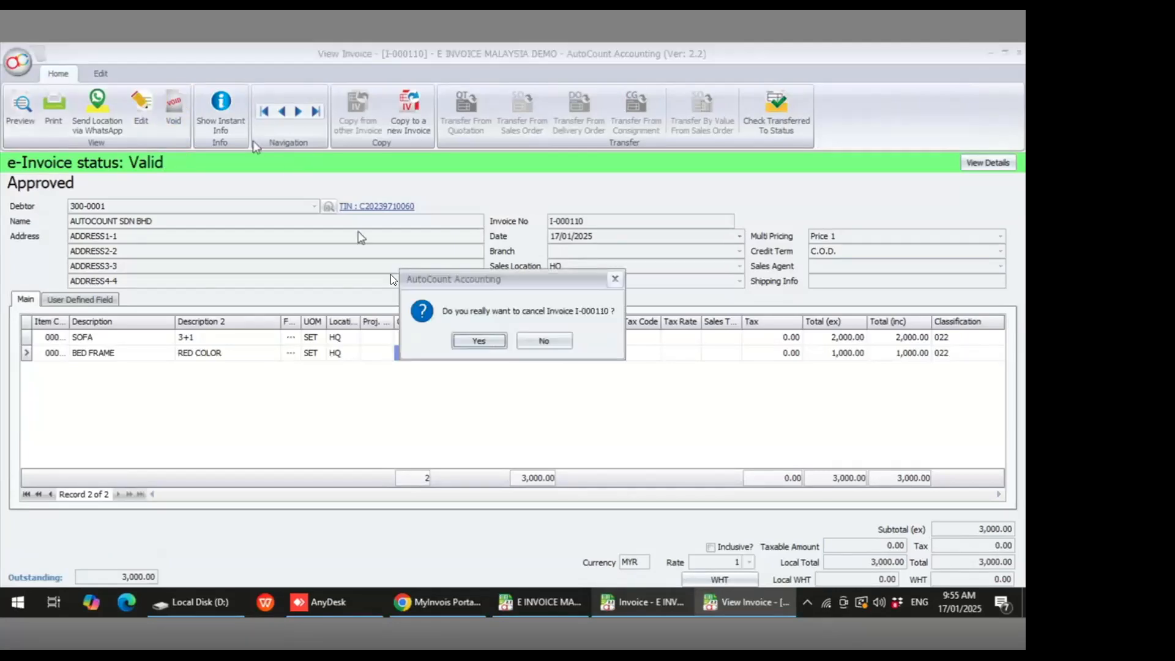
pyautogui.click(485, 335)
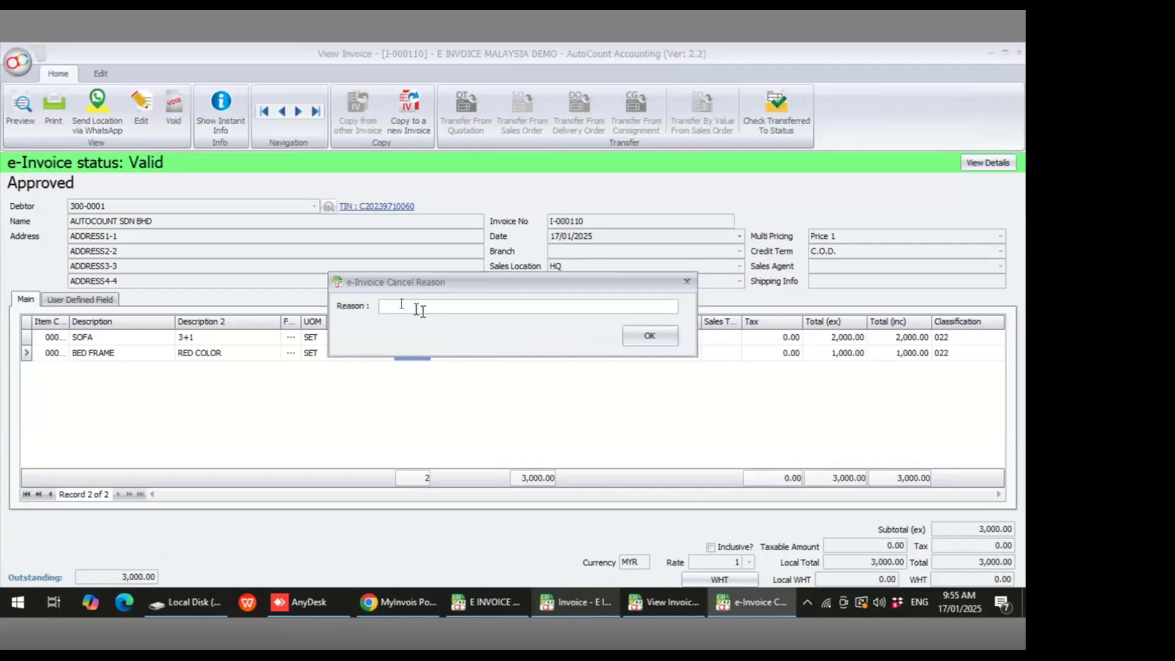
pyautogui.write('CUSTOMER SAY WRONG PRICE')
pyautogui.click(661, 335)
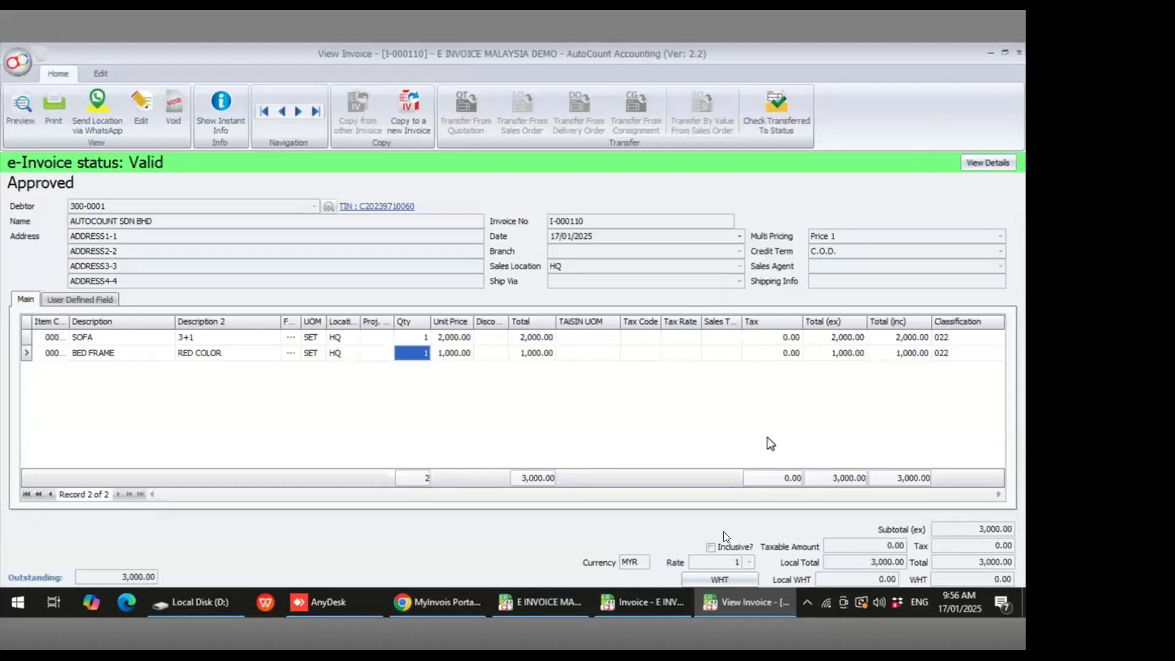
pyautogui.click(651, 607)
pyautogui.click(723, 597)
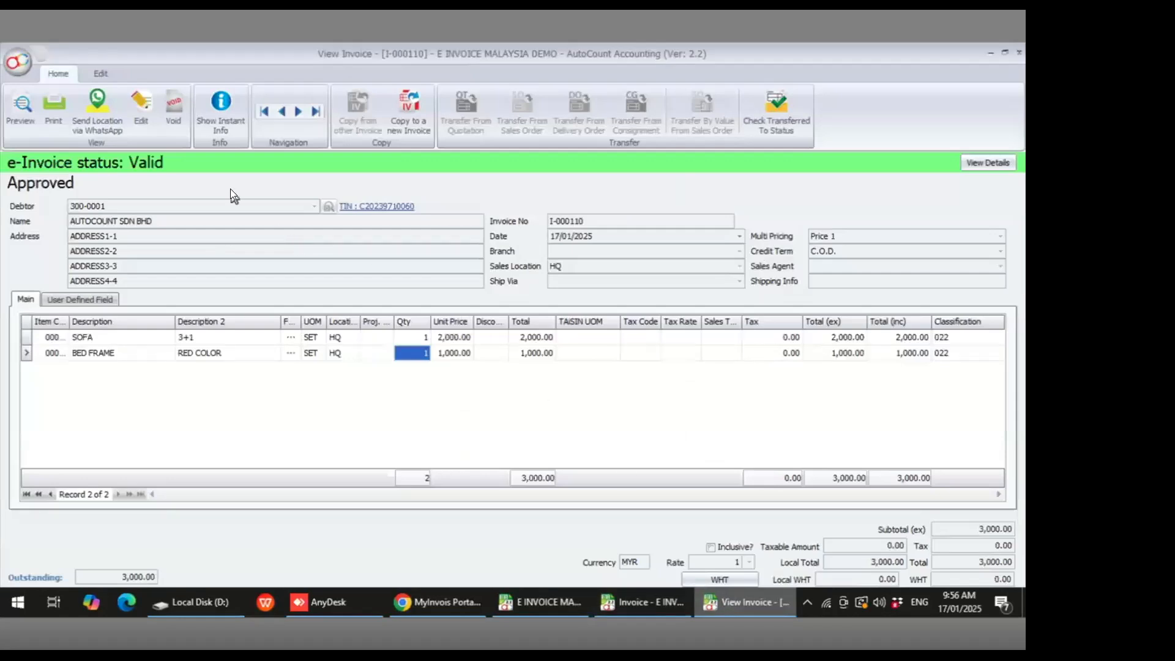
pyautogui.click(177, 109)
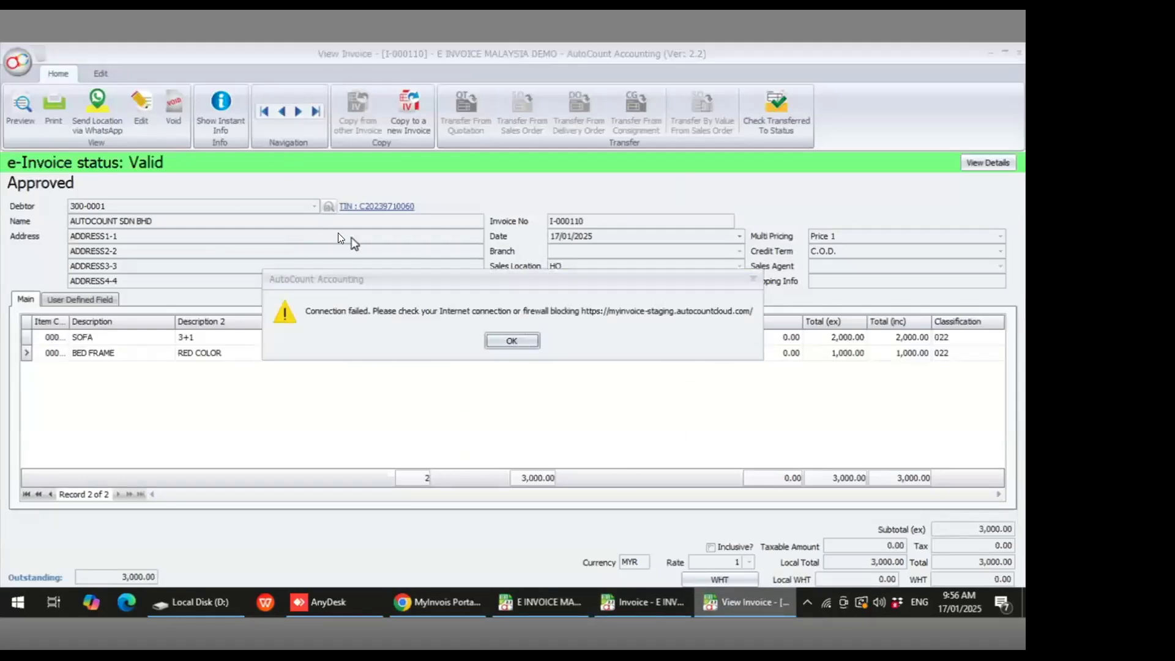
pyautogui.click(510, 341)
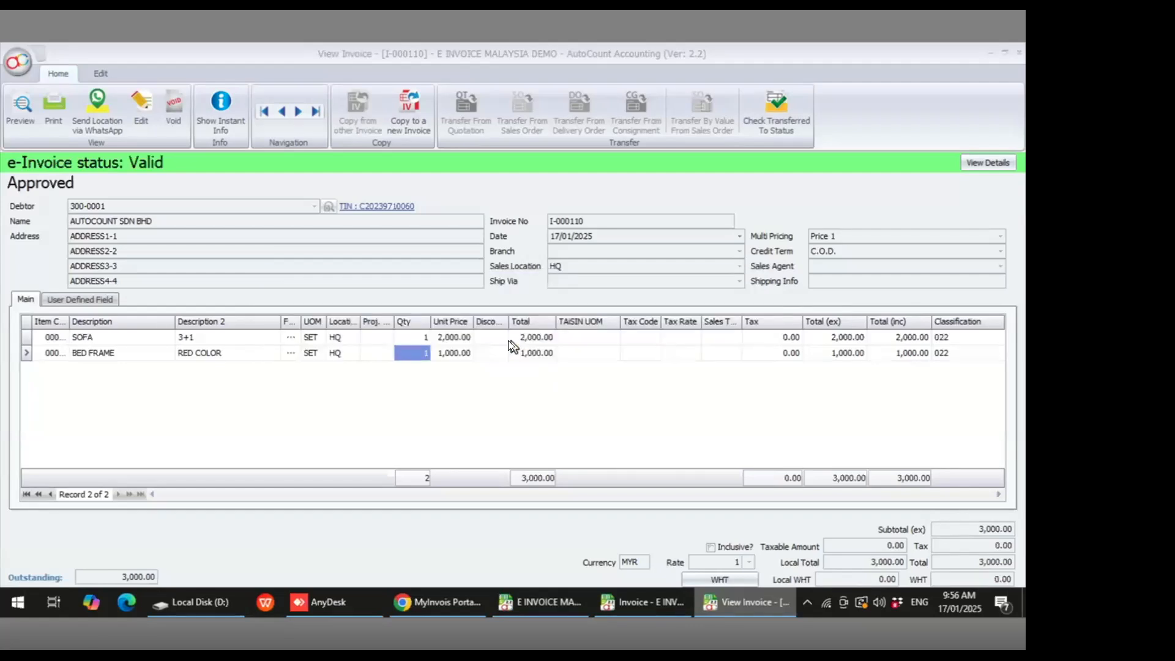
# - Void invoice I-000110, entering CUSTOMER SAY WRONG PRICE as the e-Invoice cancel reason
pyautogui.click(175, 106)
pyautogui.click(471, 341)
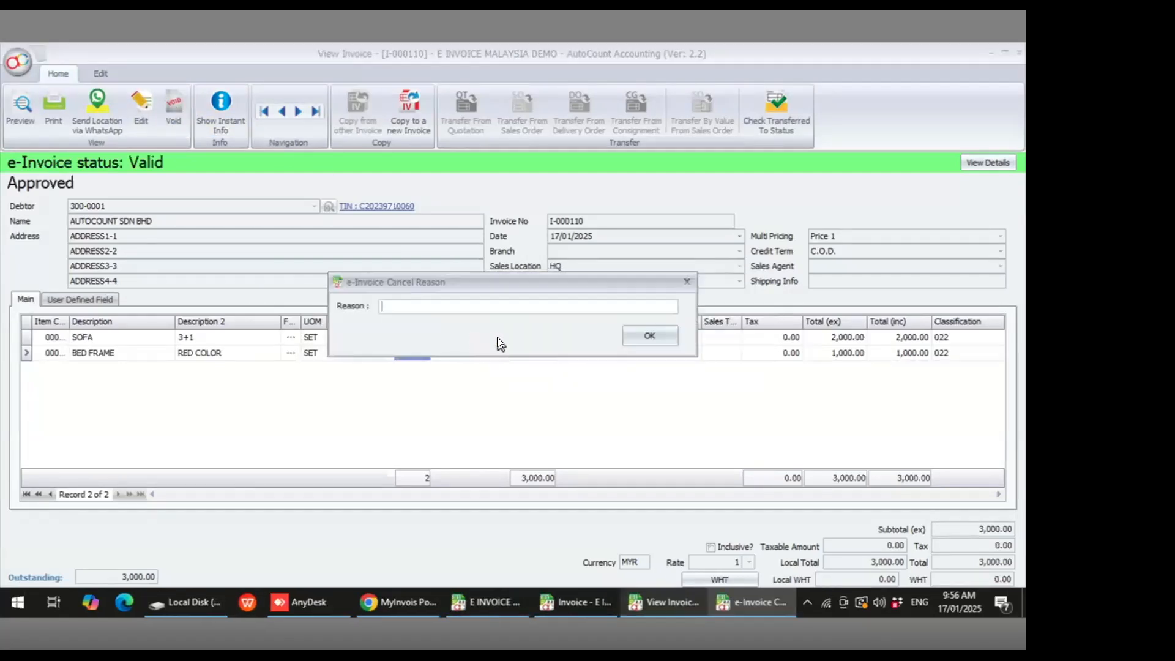
pyautogui.write('CUSTOMER SAYS WRONG PRICE')
pyautogui.click(626, 332)
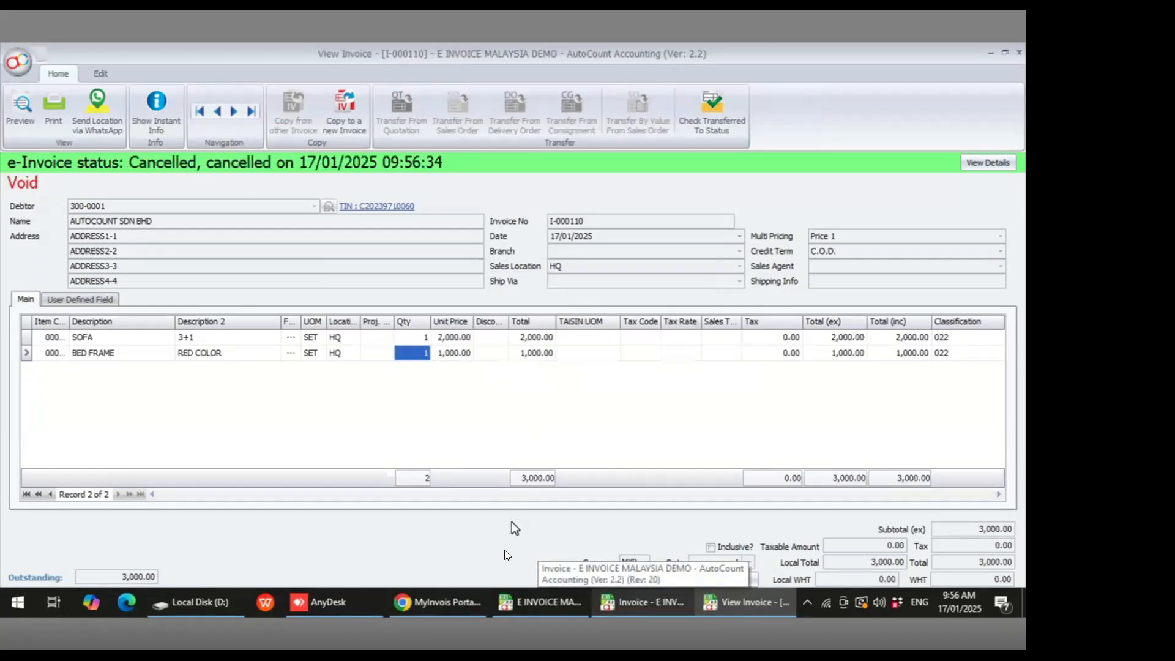
# - Open the I-000110 document from the portal's Documents list to check its cancellation details
pyautogui.click(449, 607)
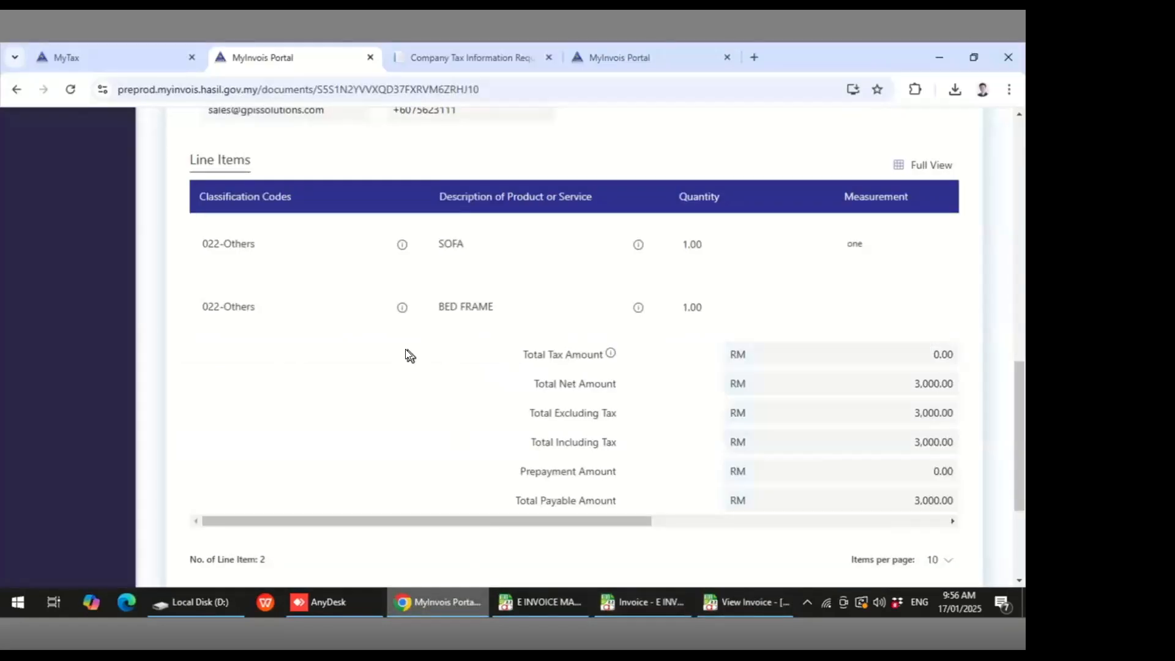
pyautogui.scroll(10, 405, 349)
pyautogui.click(92, 250)
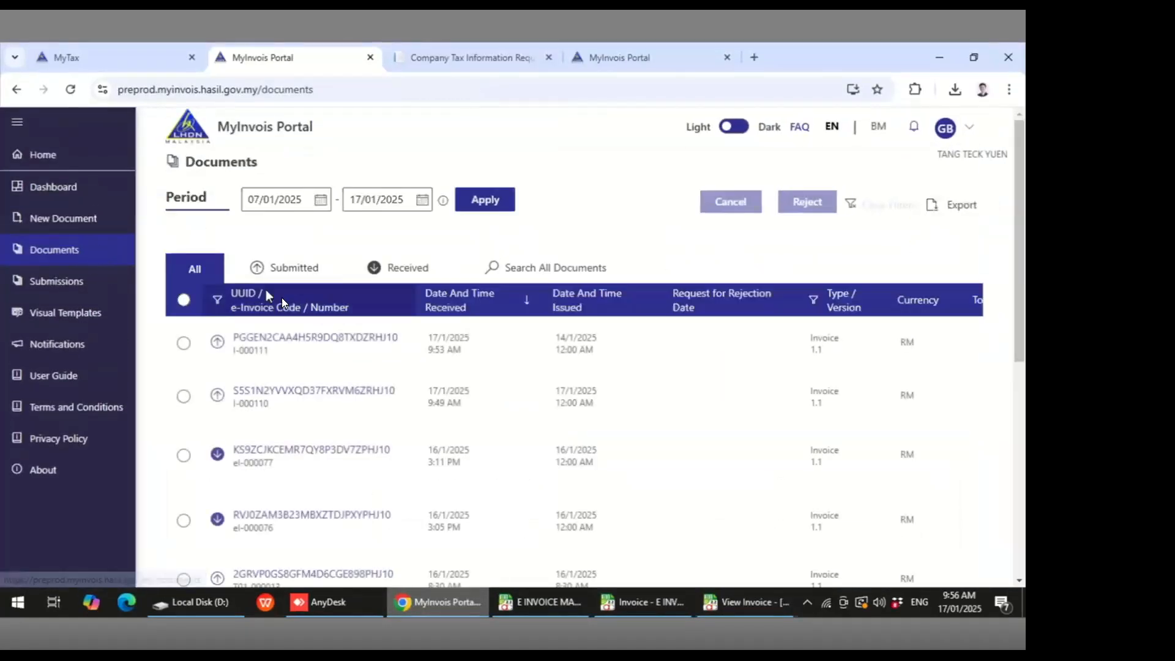
pyautogui.click(301, 389)
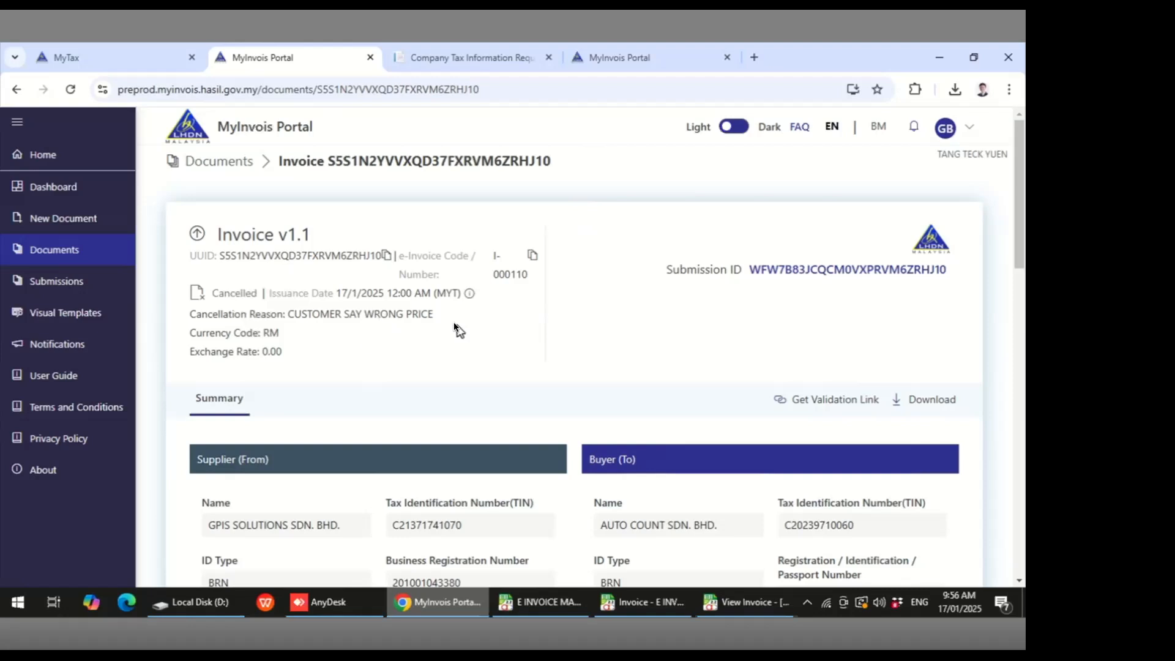
# - Start a new credit note and select debtor 300-0001
pyautogui.click(200, 72)
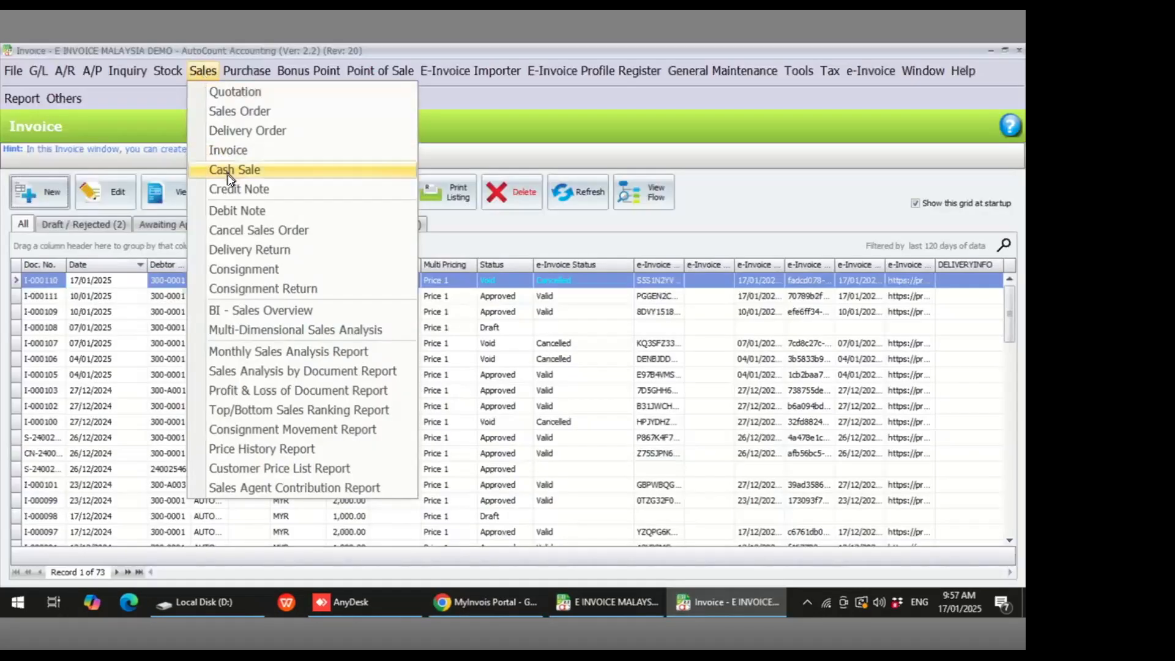
pyautogui.click(241, 187)
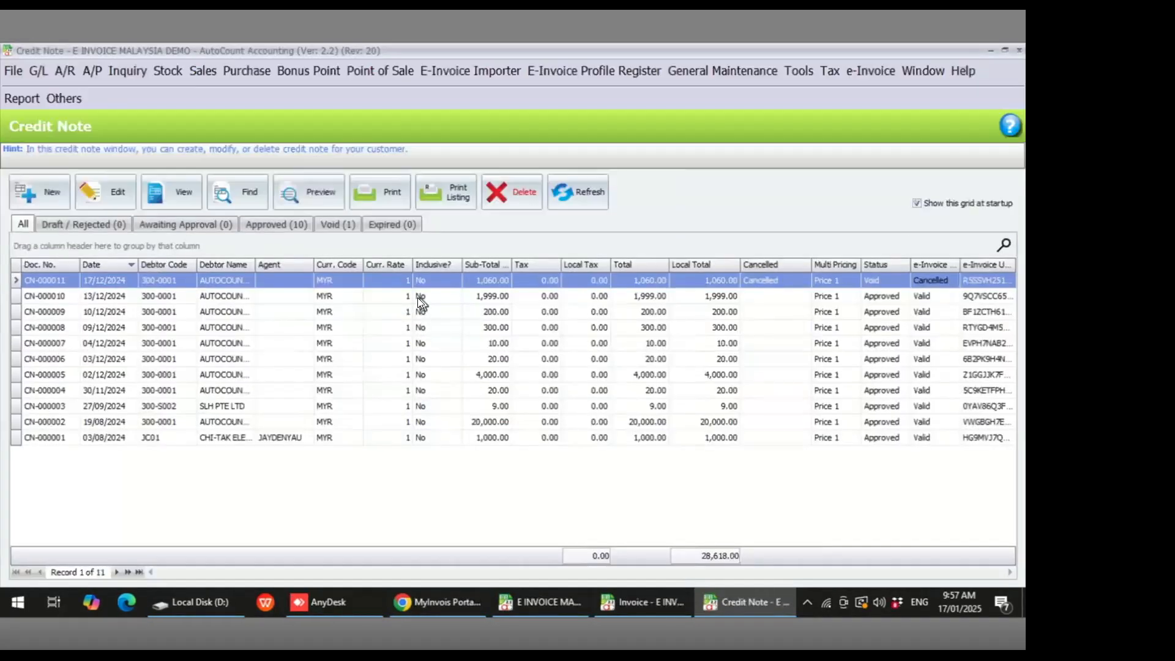
pyautogui.click(45, 203)
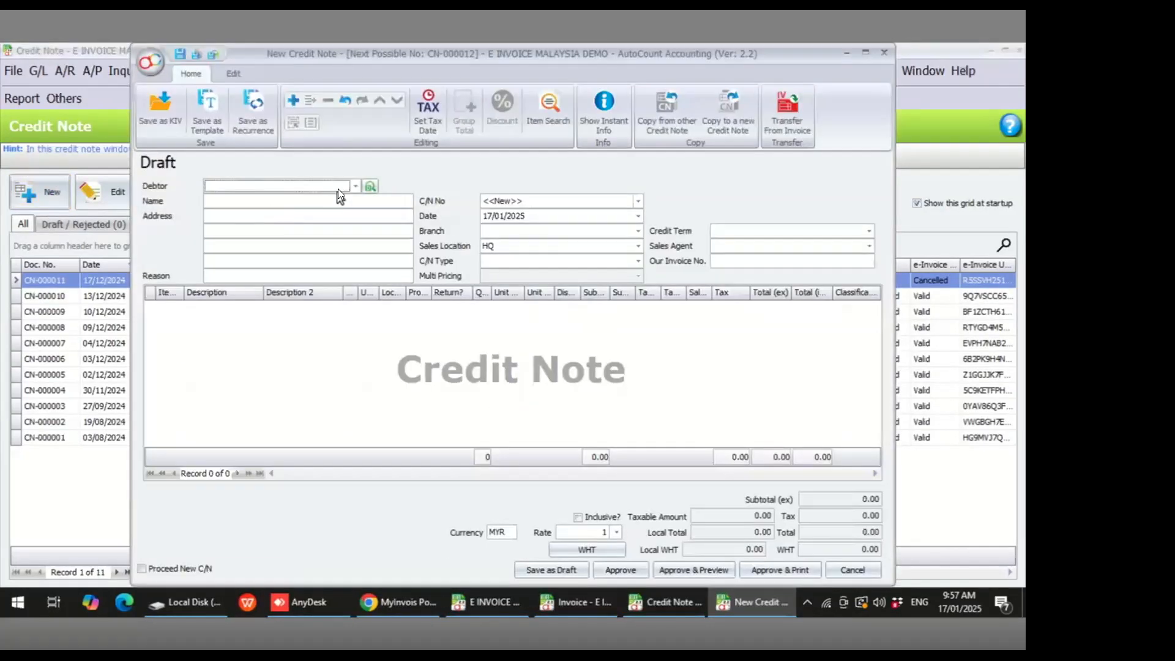
pyautogui.click(355, 186)
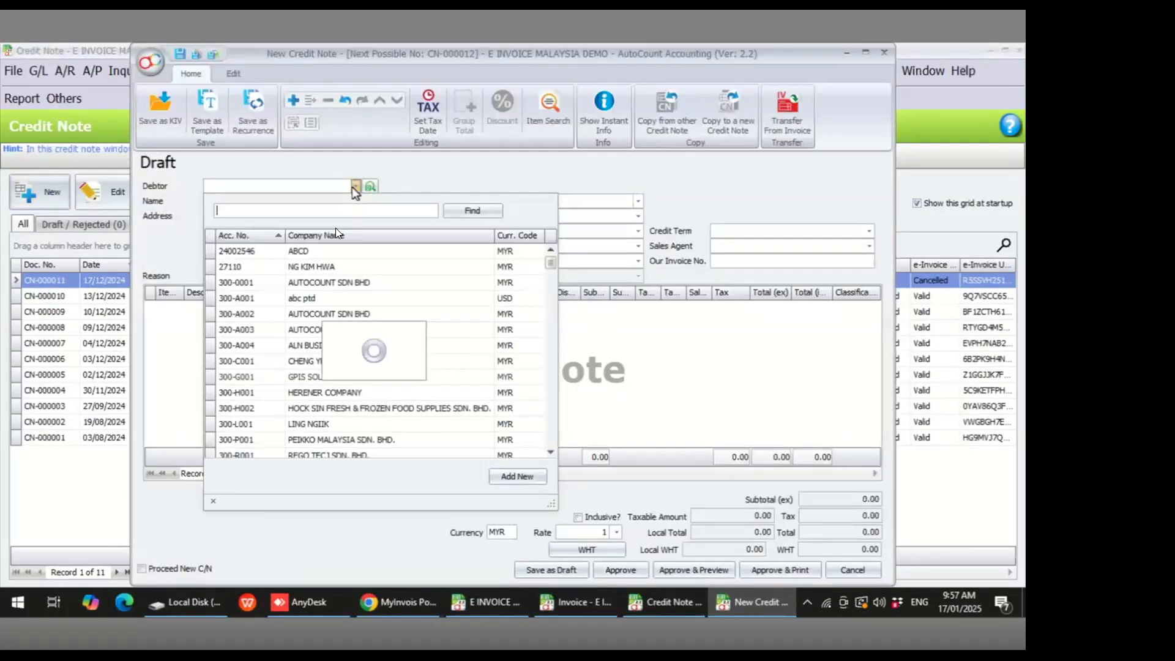
pyautogui.click(359, 280)
# - Transfer the first two item lines from invoice S-240021685 into the credit note and approve it without a reason
pyautogui.click(788, 118)
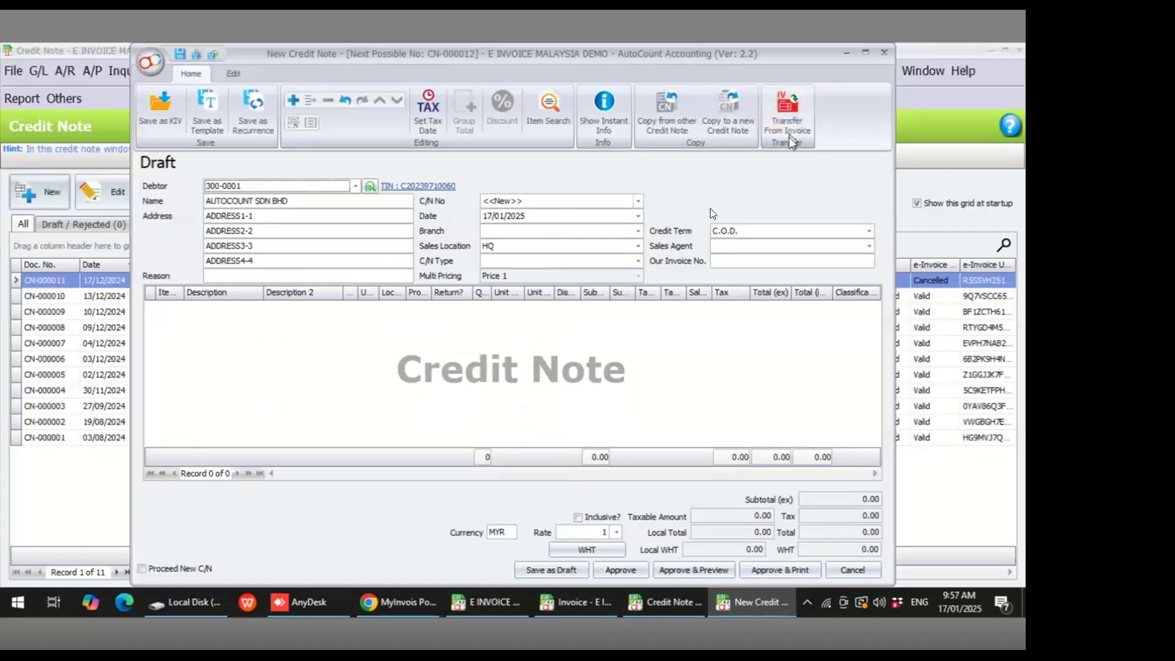
pyautogui.click(24, 126)
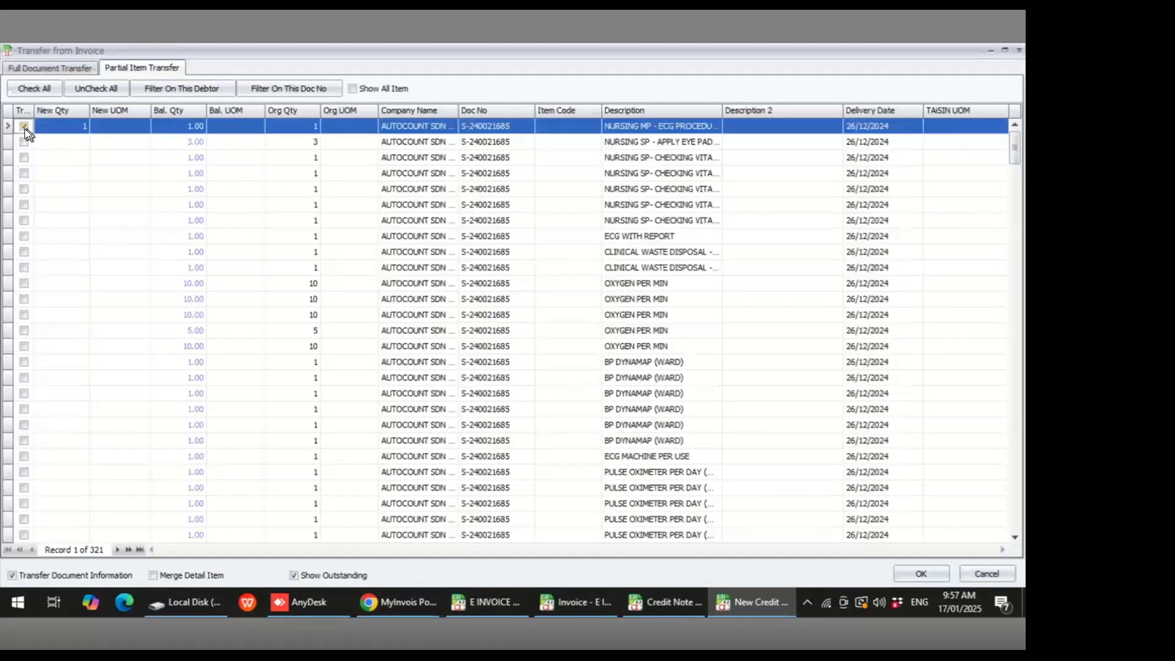
pyautogui.click(24, 142)
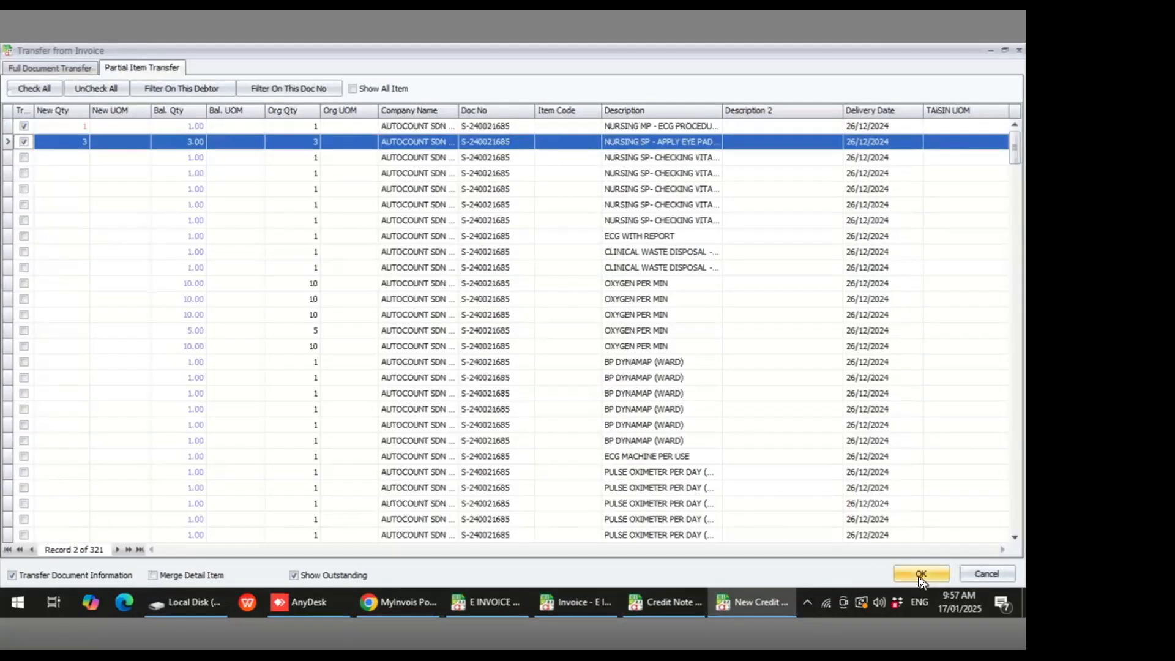
pyautogui.click(919, 574)
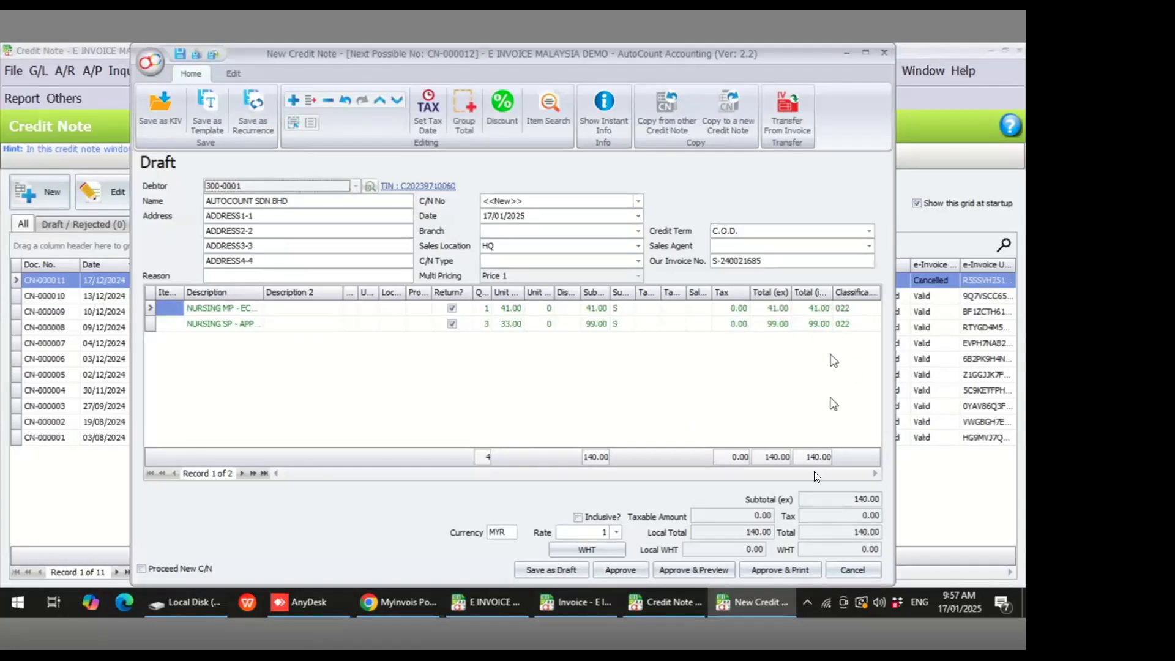
pyautogui.click(629, 566)
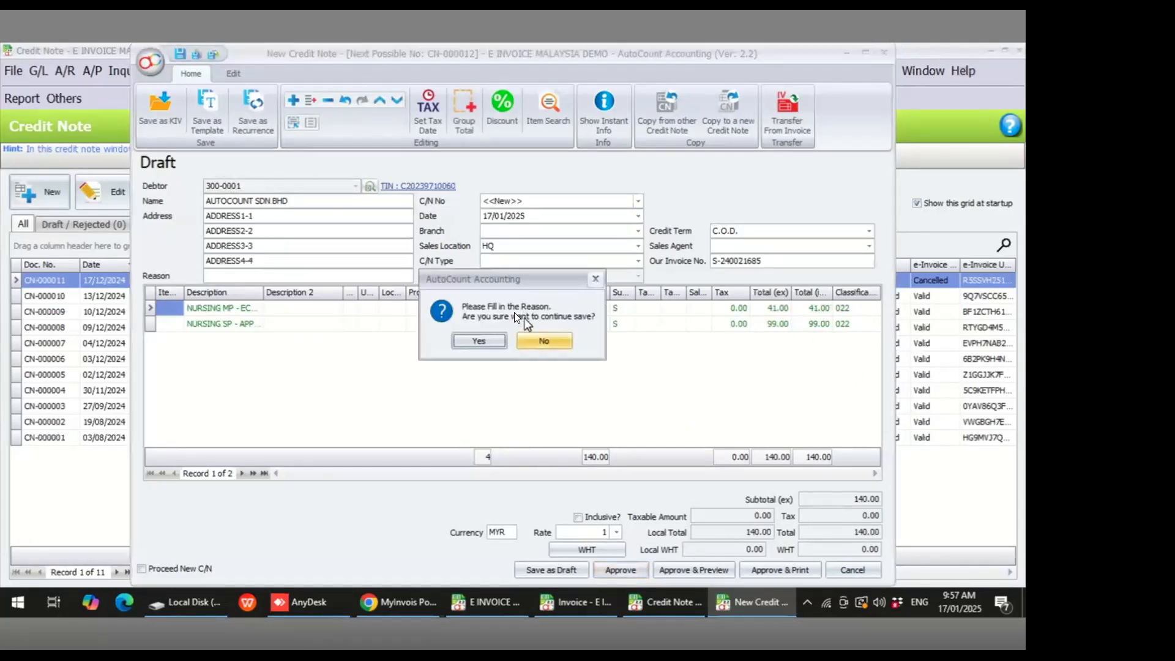
pyautogui.click(482, 338)
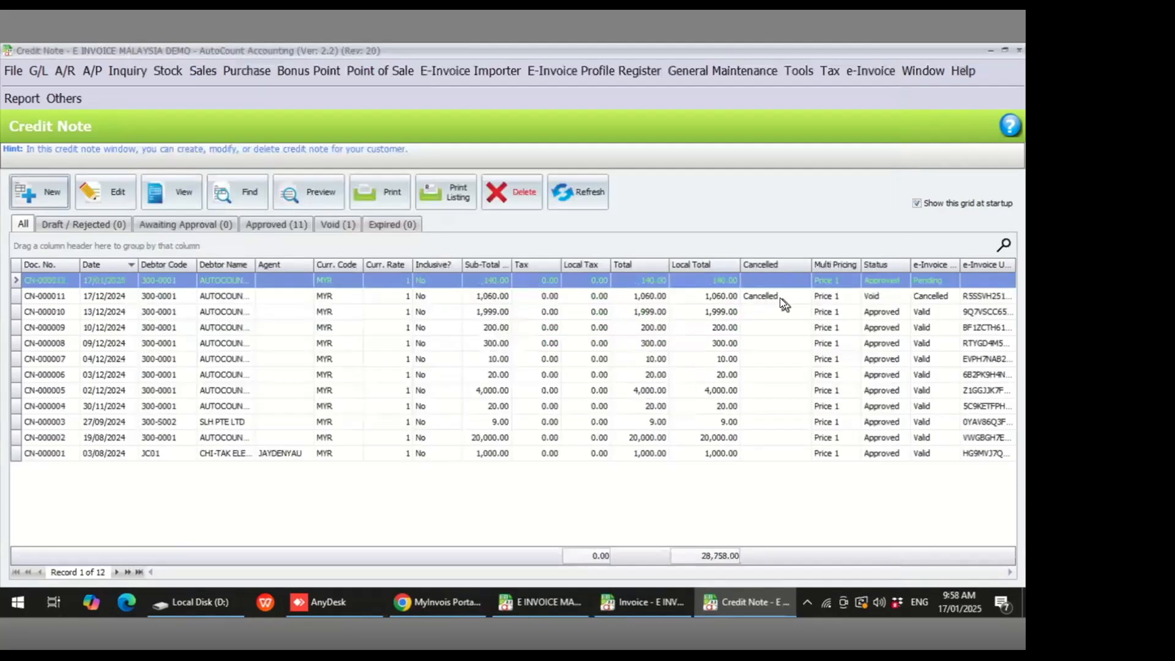
# - Refresh the credit note list to update CN-000012's e-Invoice status
pyautogui.click(946, 282)
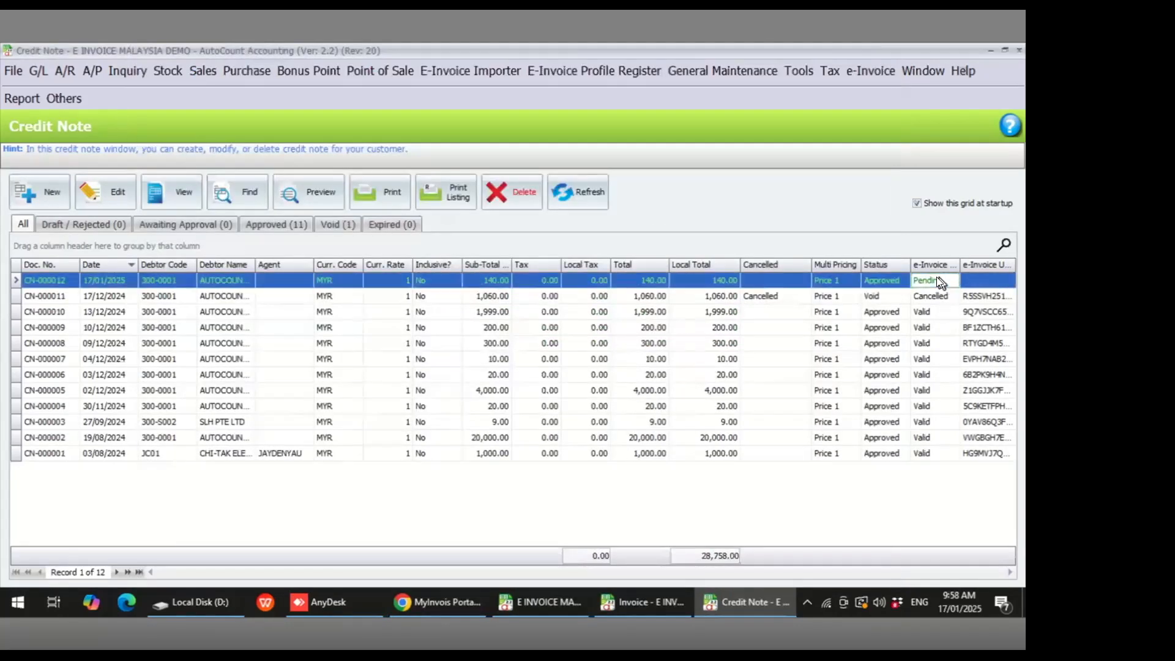
pyautogui.click(581, 191)
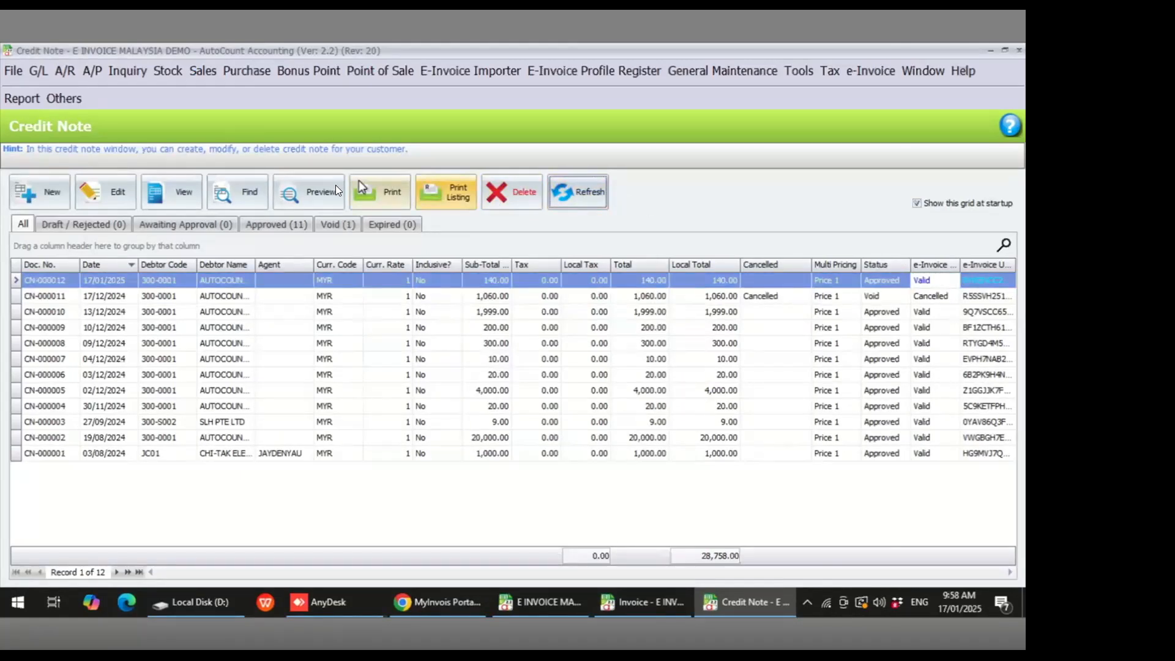
# - Preview CN-000012 with the Credit Note (Malaysia e-Invoice) report and open its validation link
pyautogui.click(310, 195)
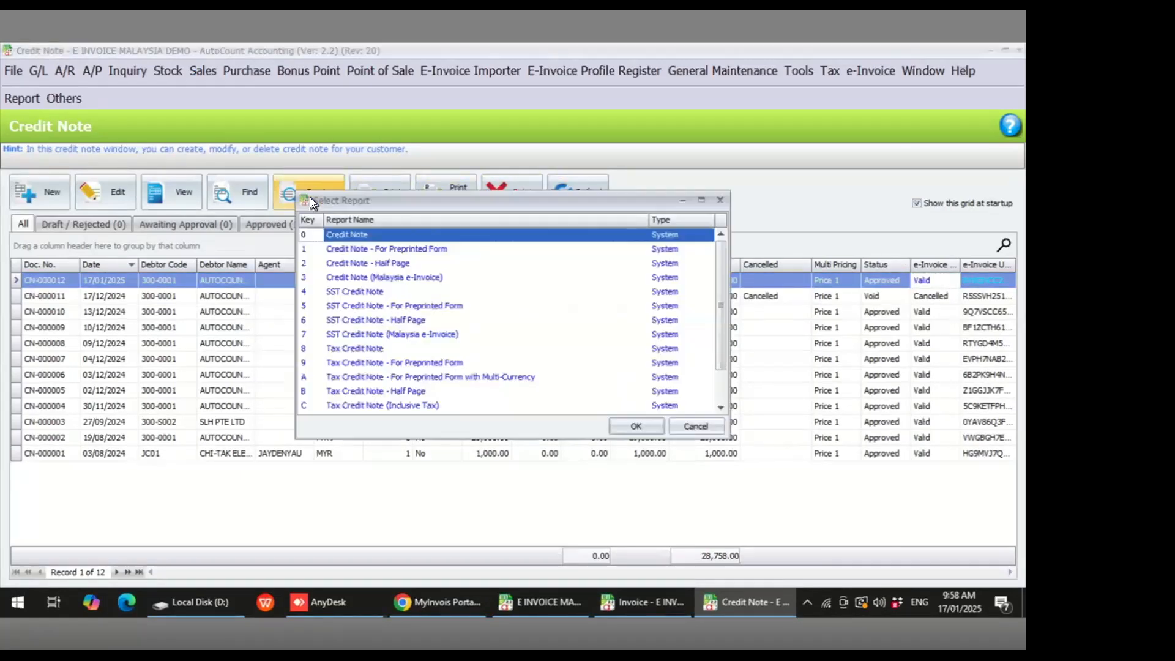
pyautogui.click(401, 279)
pyautogui.click(653, 426)
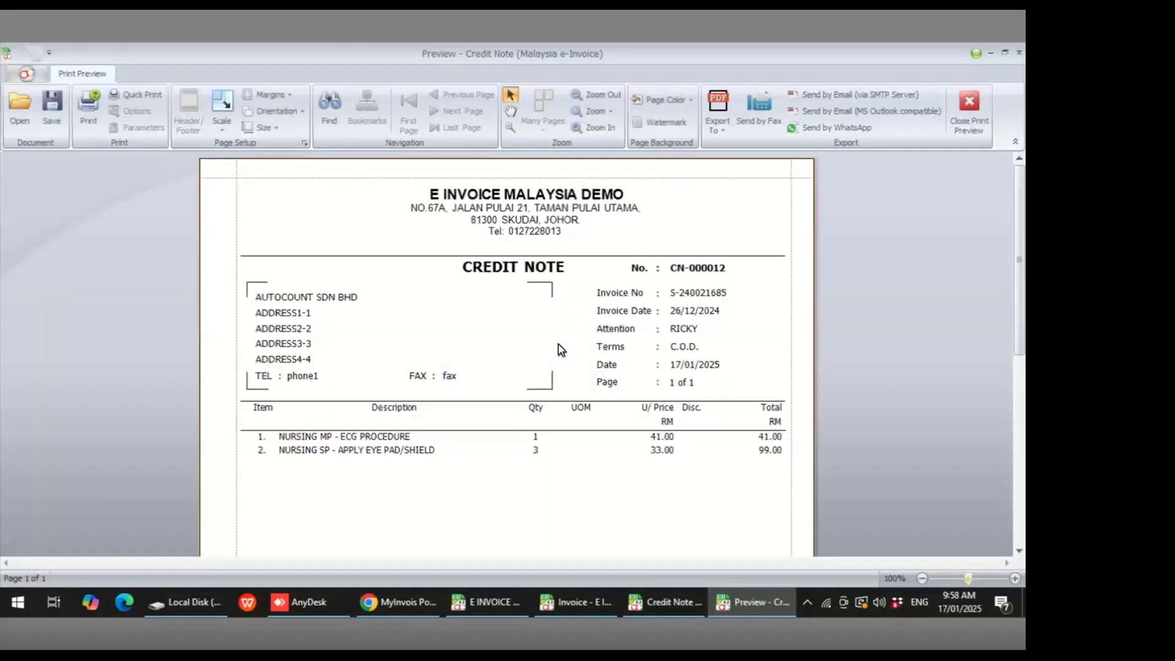
pyautogui.scroll(-5, 560, 358)
pyautogui.click(714, 490)
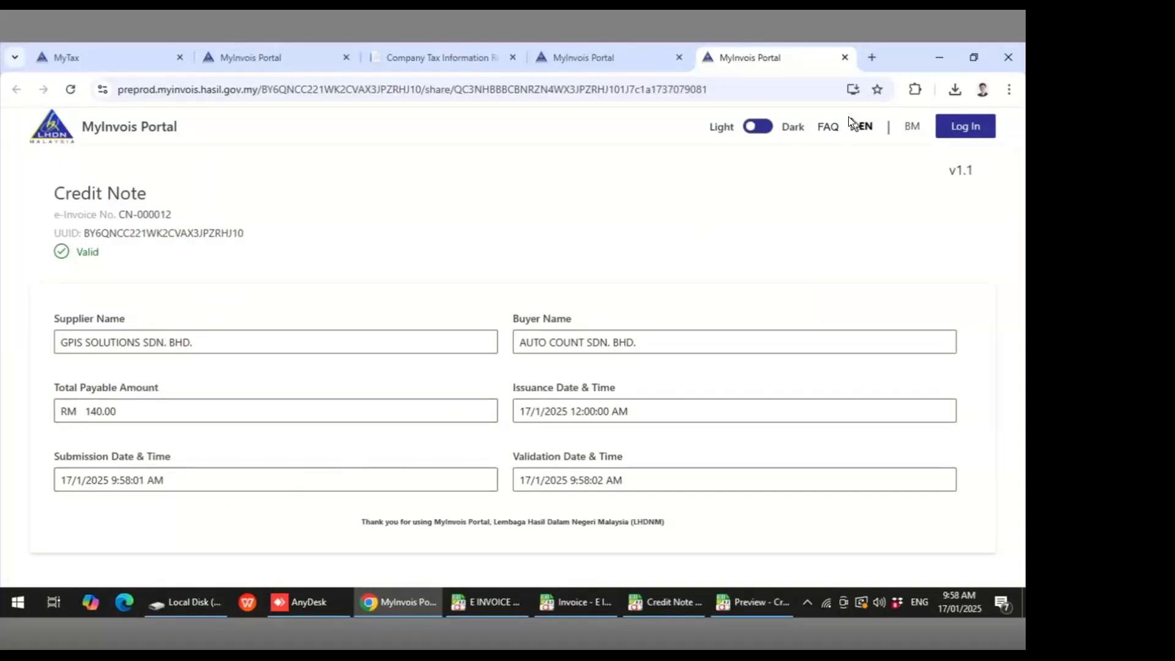
# - Close the credit note and invoice validation pages in the browser
pyautogui.click(845, 57)
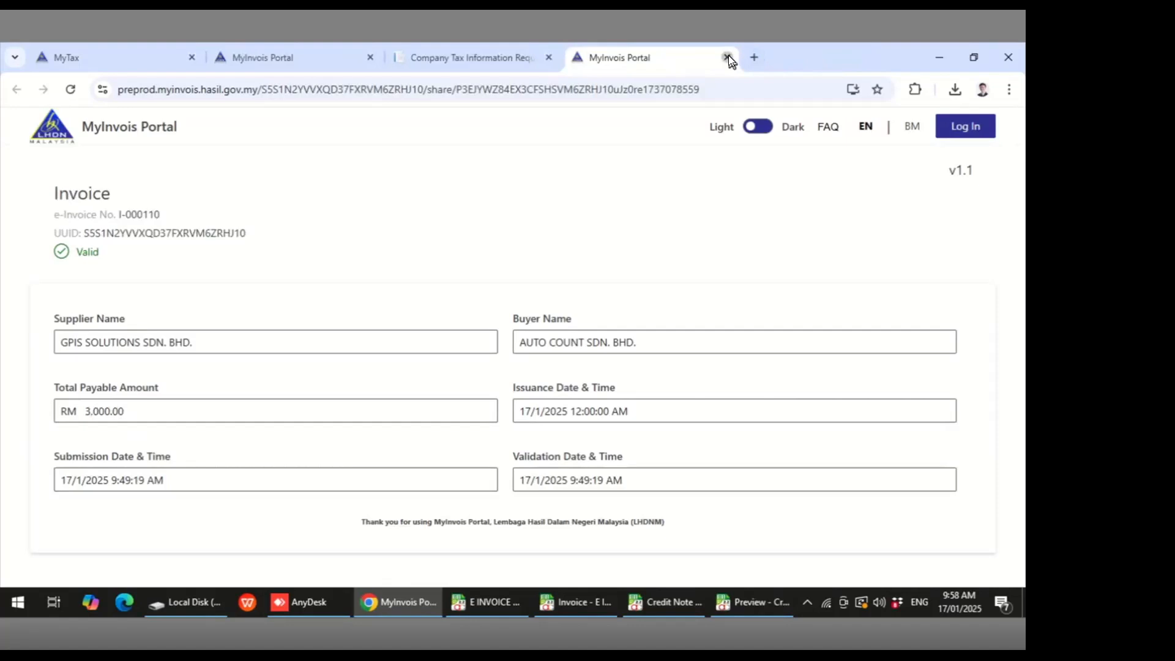
pyautogui.click(728, 57)
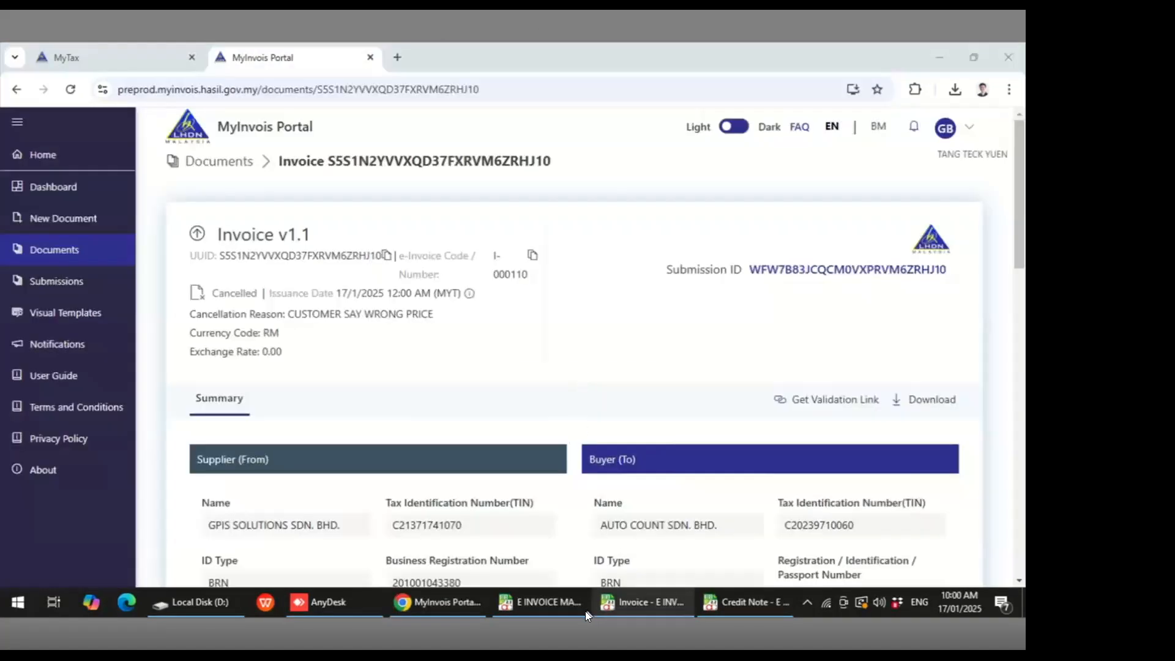
# - Open the Stock Item maintenance list in AutoCount
pyautogui.click(554, 599)
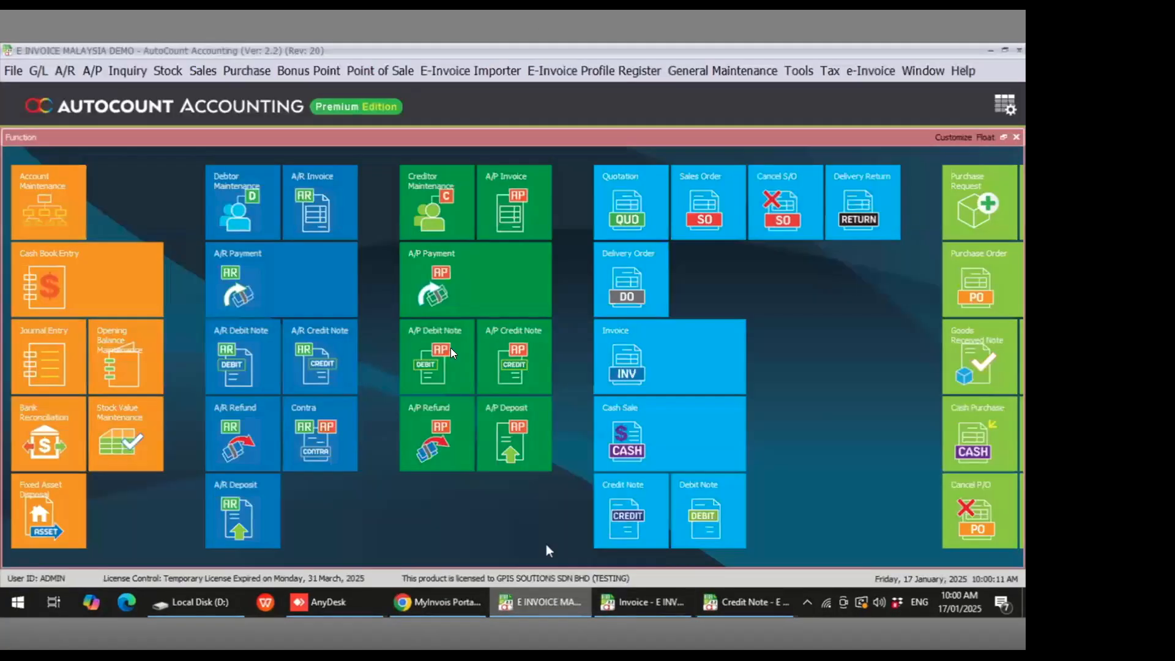
pyautogui.click(171, 71)
pyautogui.click(178, 89)
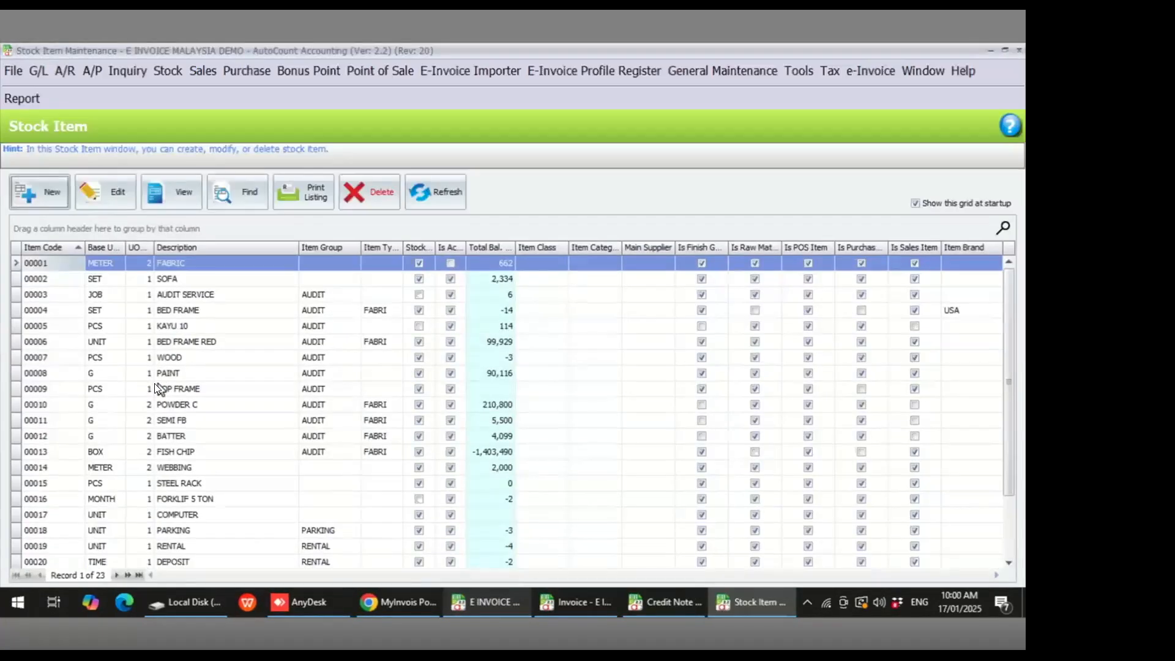
# - Create a new stock item with an auto-generated item code and the description SPORT CAR
pyautogui.click(51, 199)
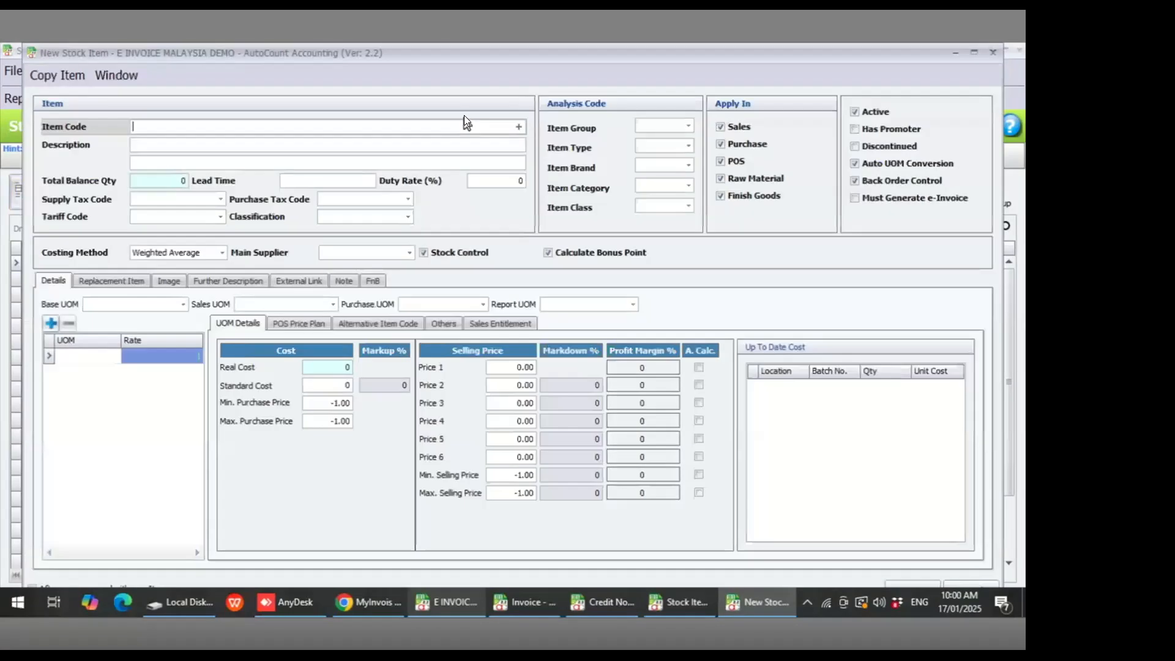
pyautogui.click(520, 127)
pyautogui.click(142, 144)
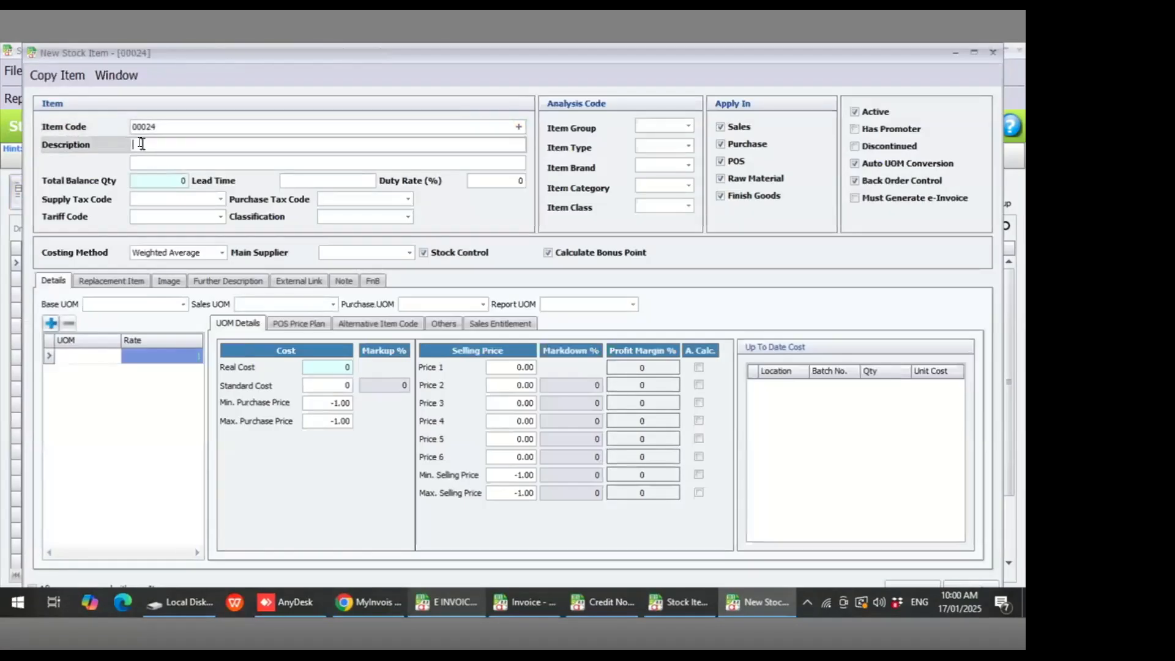
pyautogui.write('SPORT CAR')
# - Set the item's Price 1 to 100000 and enable Must Generate e-Invoice
pyautogui.click(509, 366)
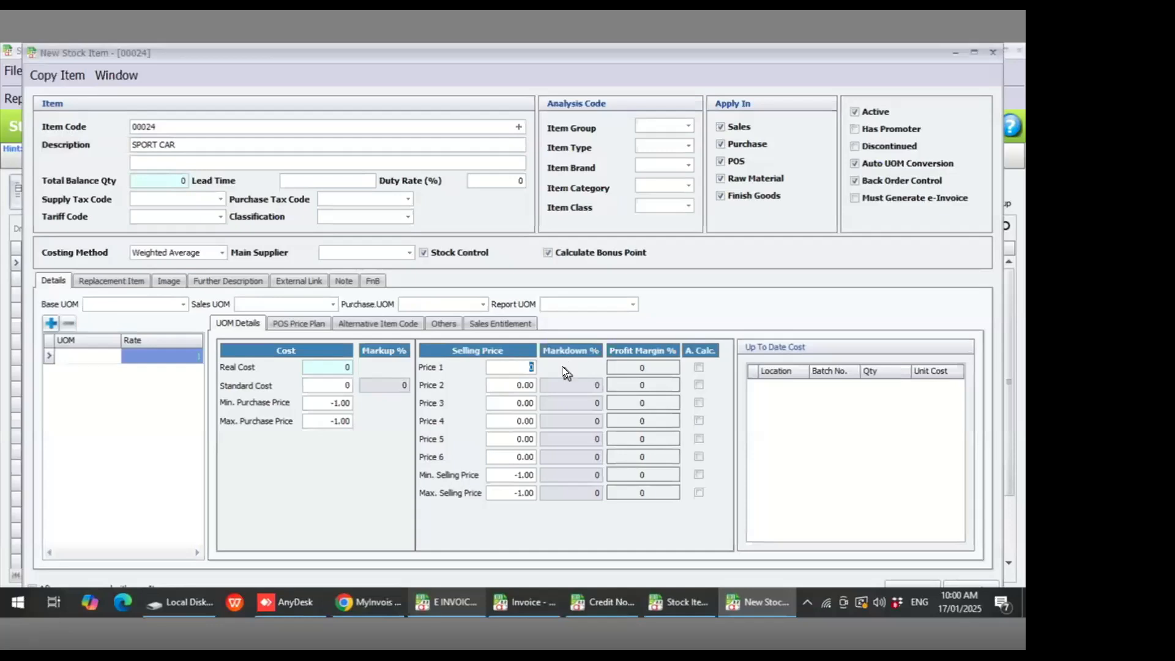
pyautogui.write('100000')
pyautogui.press('Tab')
pyautogui.click(855, 199)
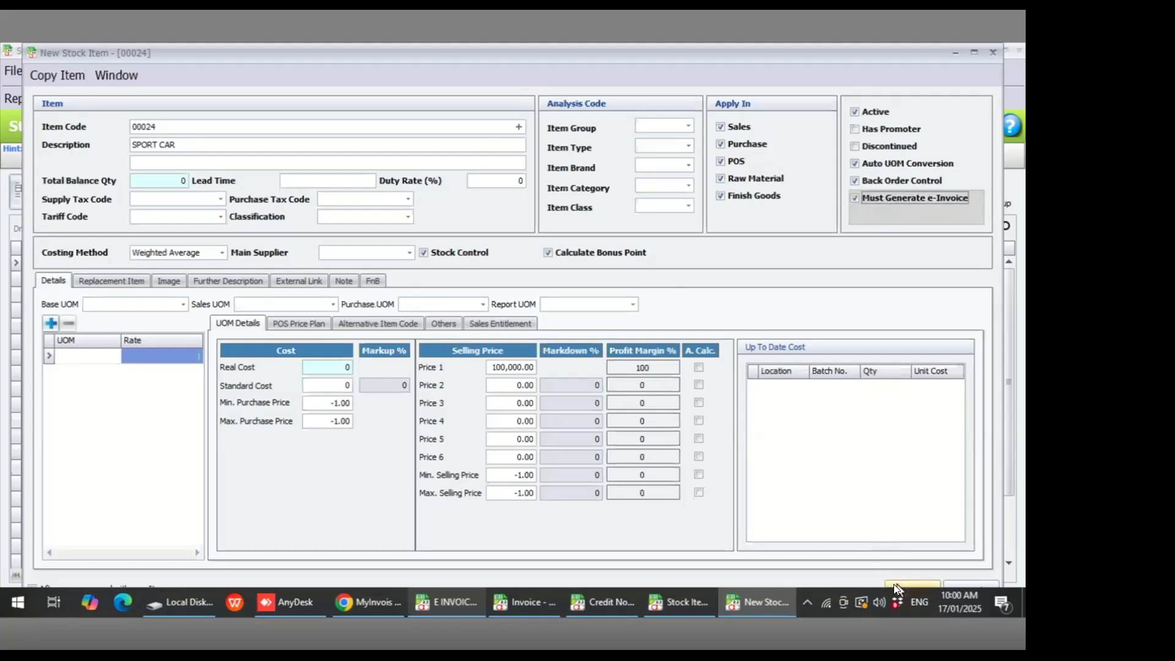
# - Set the item's UOM to UNIT and save the new stock item
pyautogui.click(104, 356)
pyautogui.write('UNI')
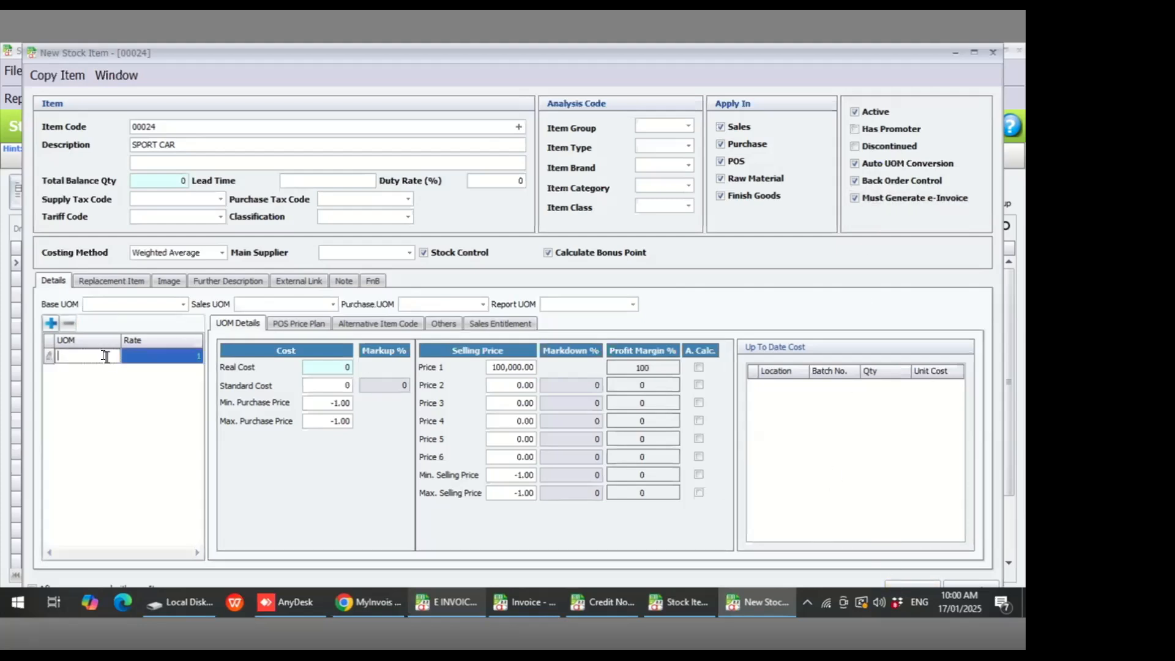
pyautogui.write('T')
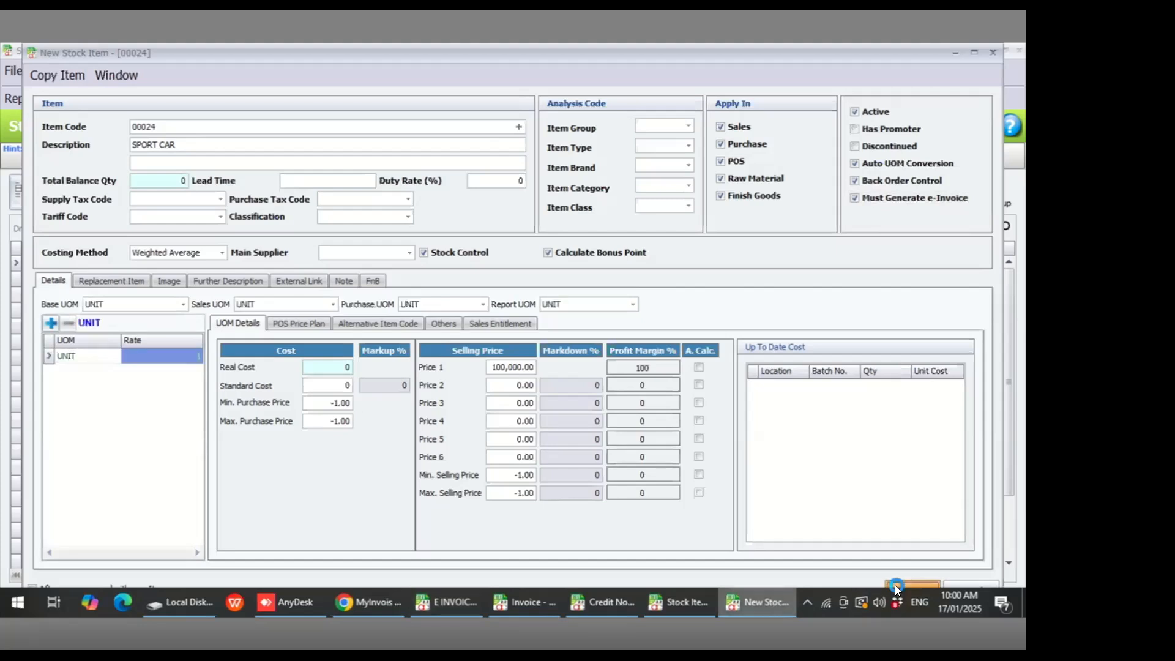
pyautogui.click(895, 585)
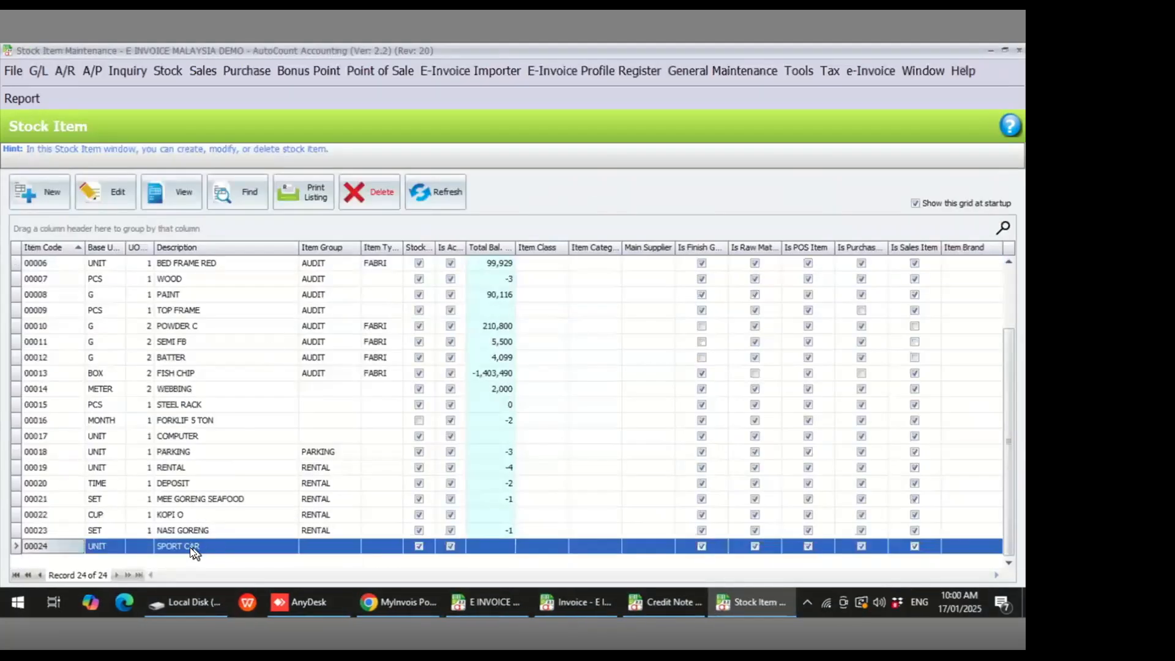
# - Start a new sales invoice for debtor 300-0001 AUTOCOUNT SDN BHD and untick Submit e-Invoice
pyautogui.click(202, 70)
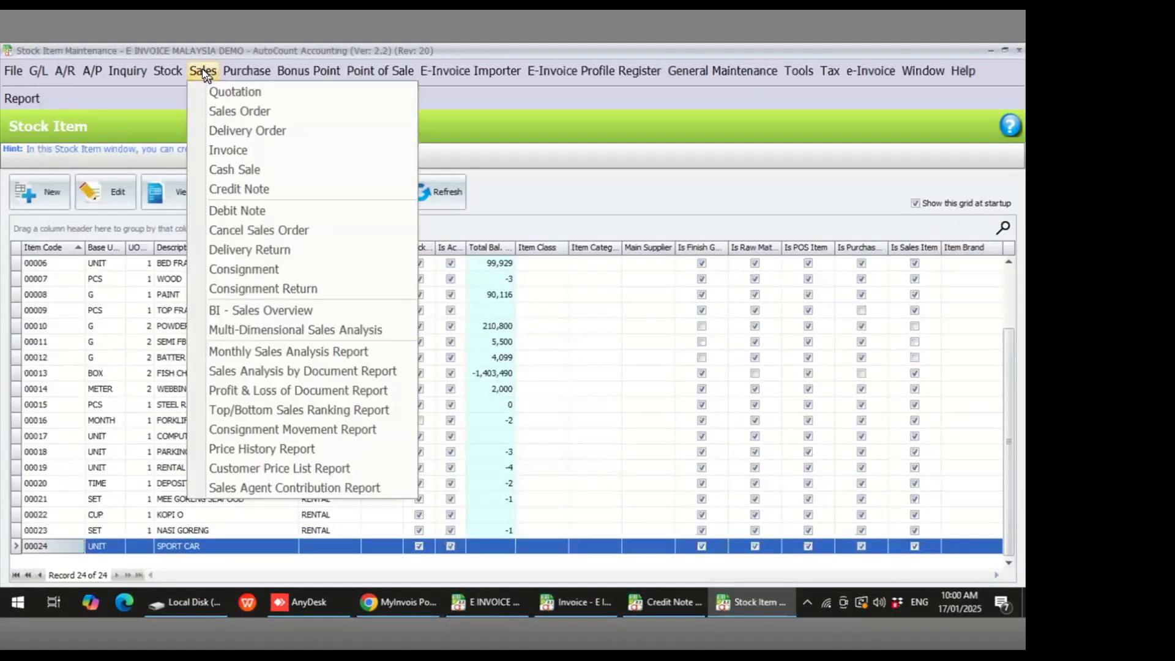
pyautogui.click(219, 151)
pyautogui.click(44, 192)
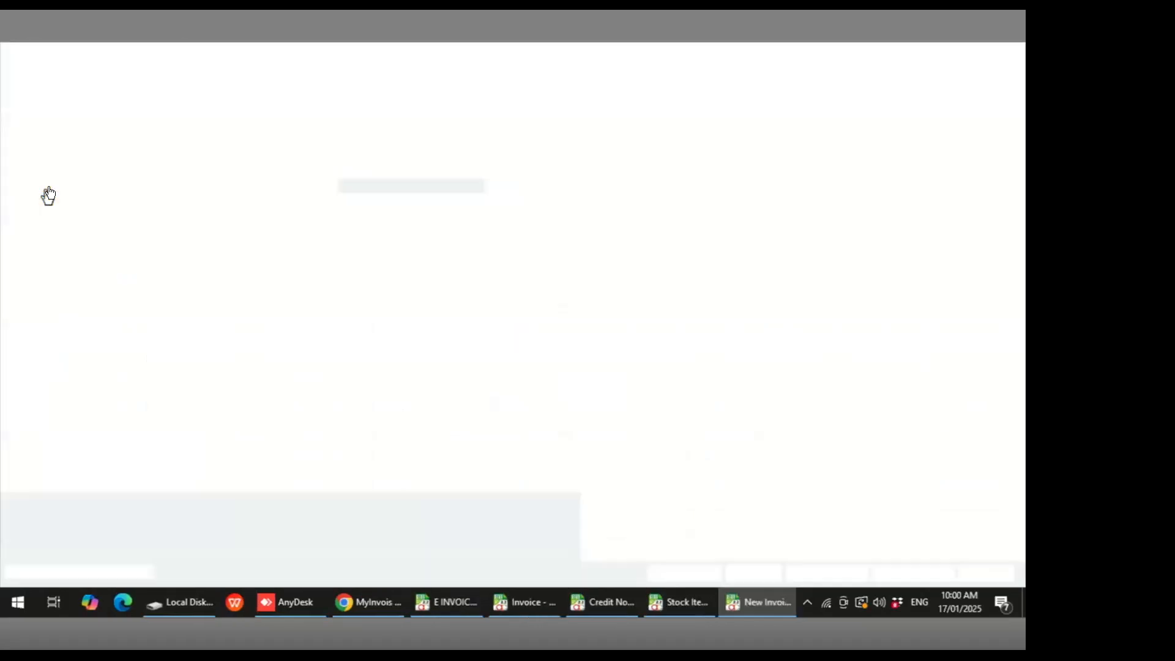
pyautogui.click(229, 182)
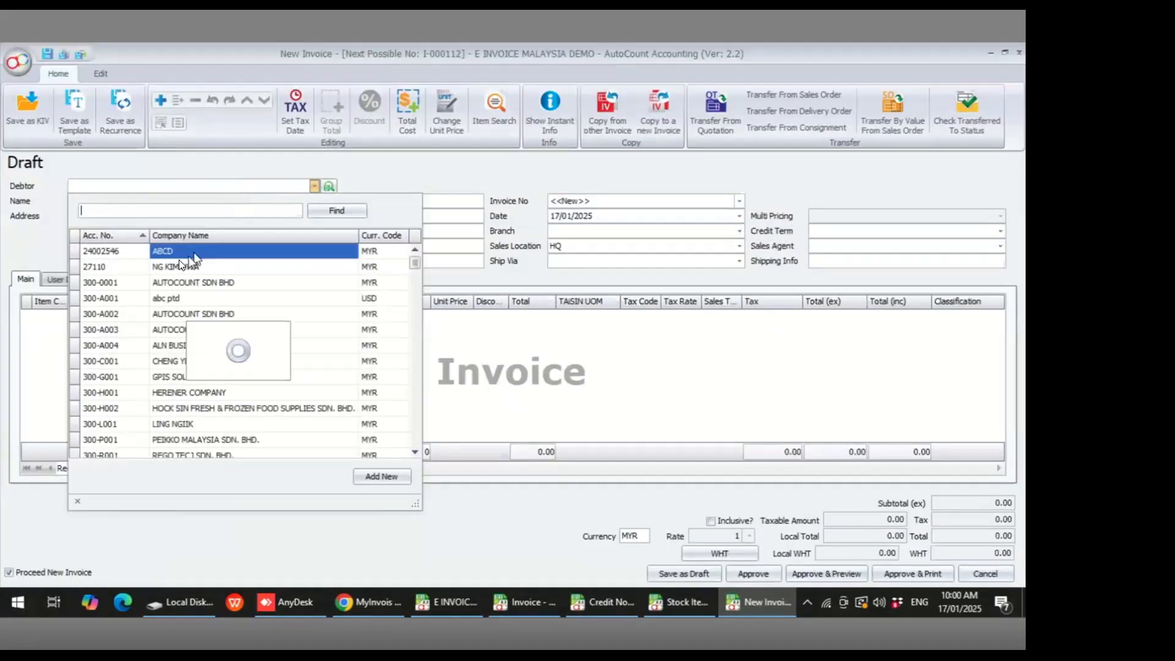
pyautogui.click(207, 281)
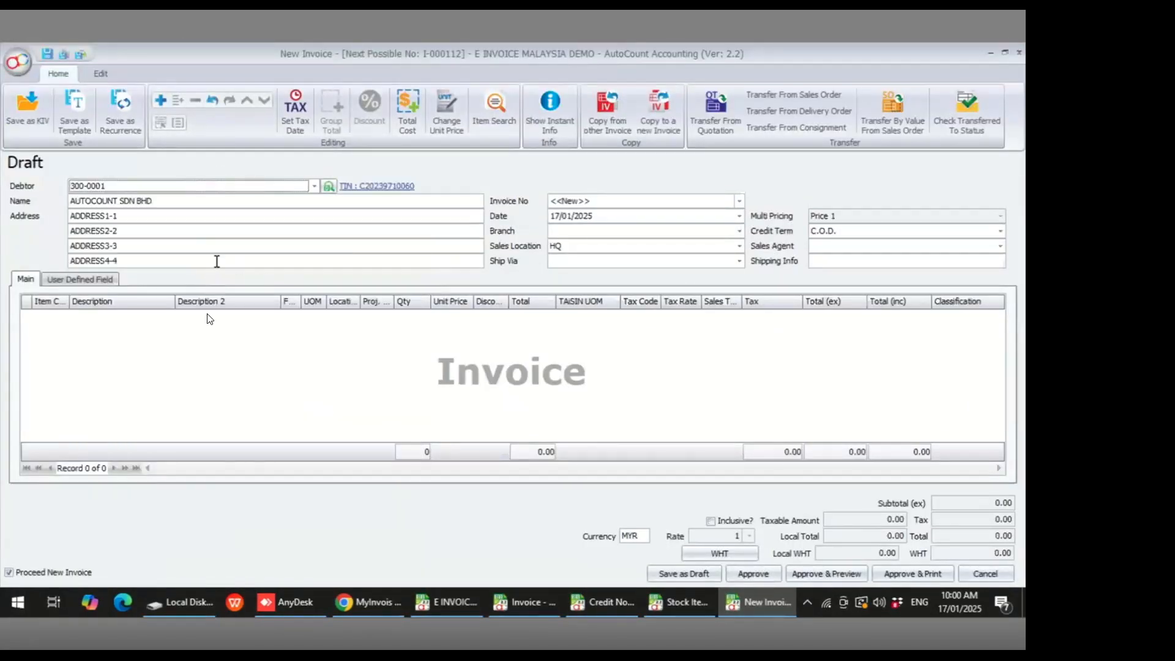
pyautogui.click(103, 74)
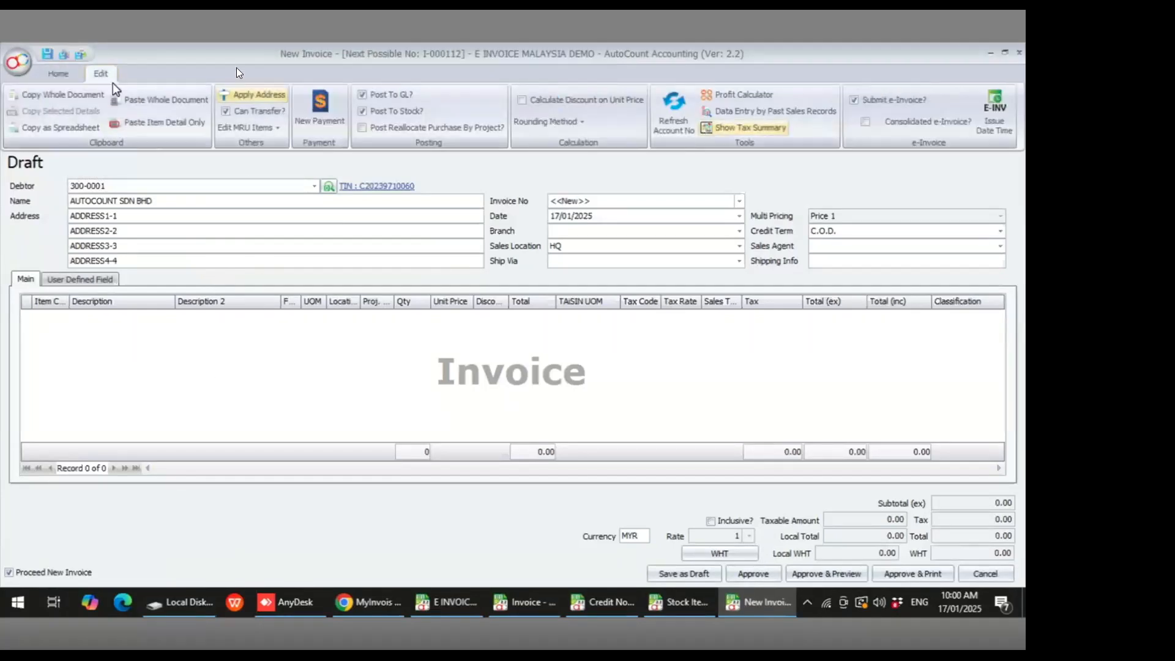
pyautogui.click(854, 101)
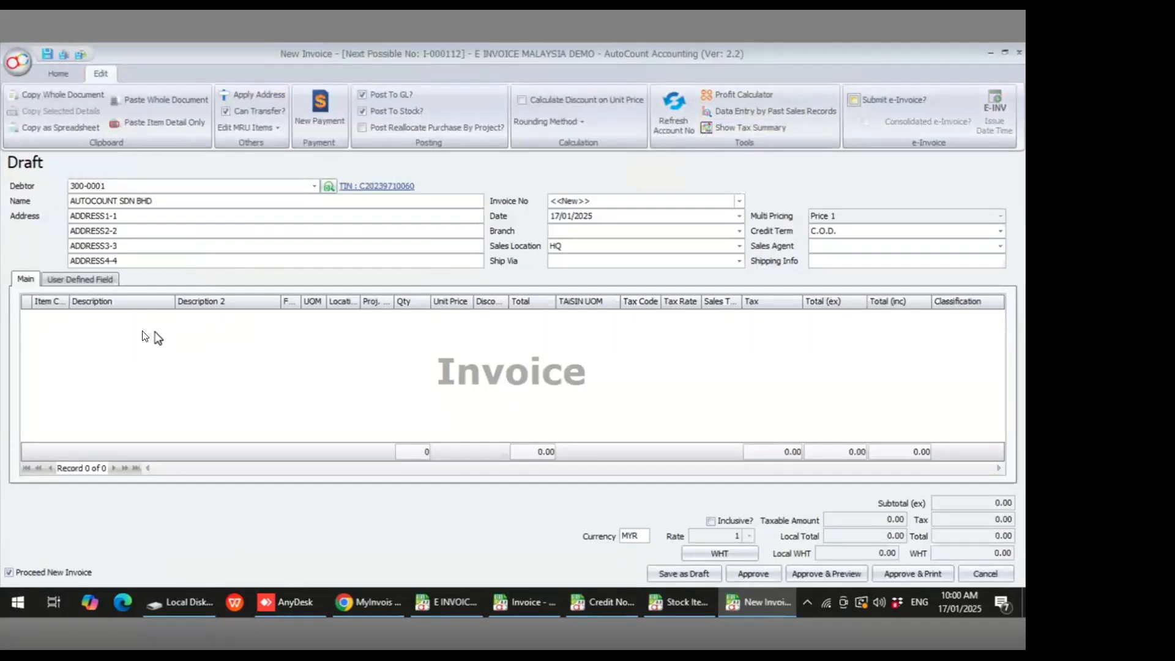
# - Add a SPORT CAR line to the invoice and approve it, accepting the negative-quantity save confirmation
pyautogui.rightClick(72, 329)
pyautogui.click(104, 337)
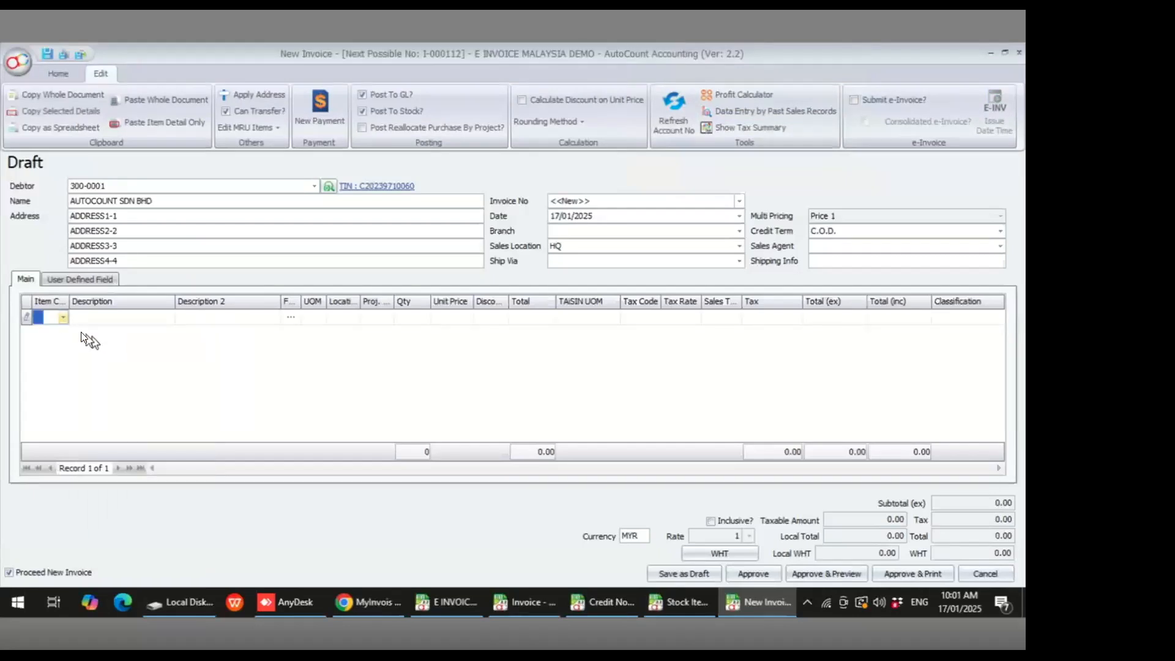
pyautogui.click(48, 317)
pyautogui.write('SPORT')
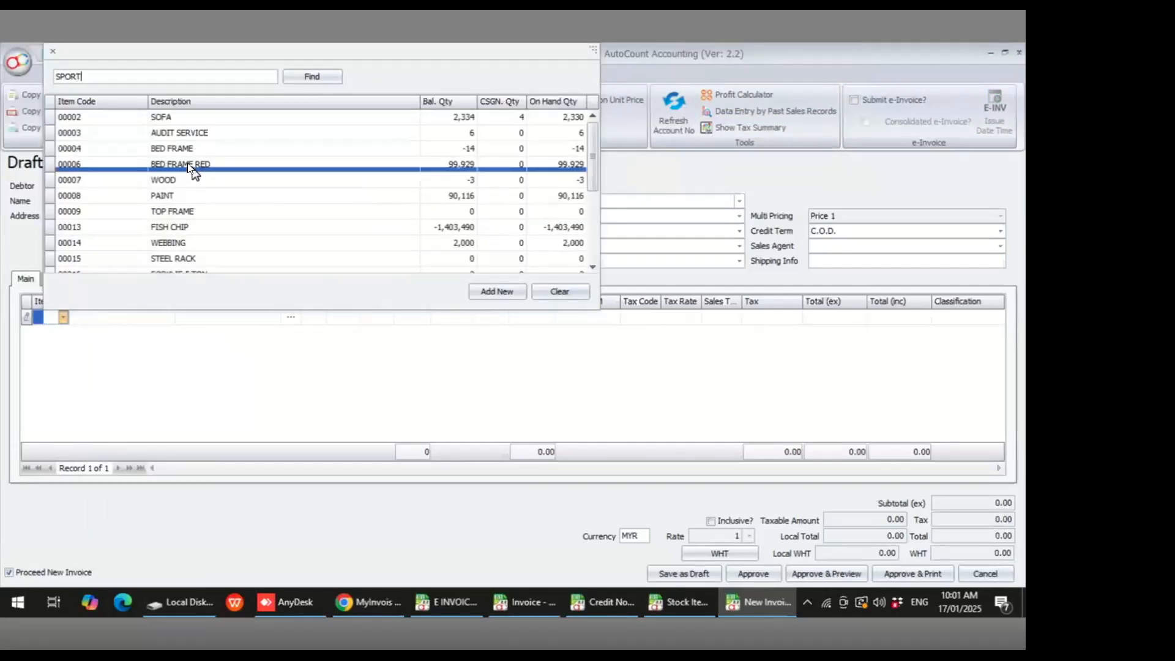
pyautogui.doubleClick(196, 117)
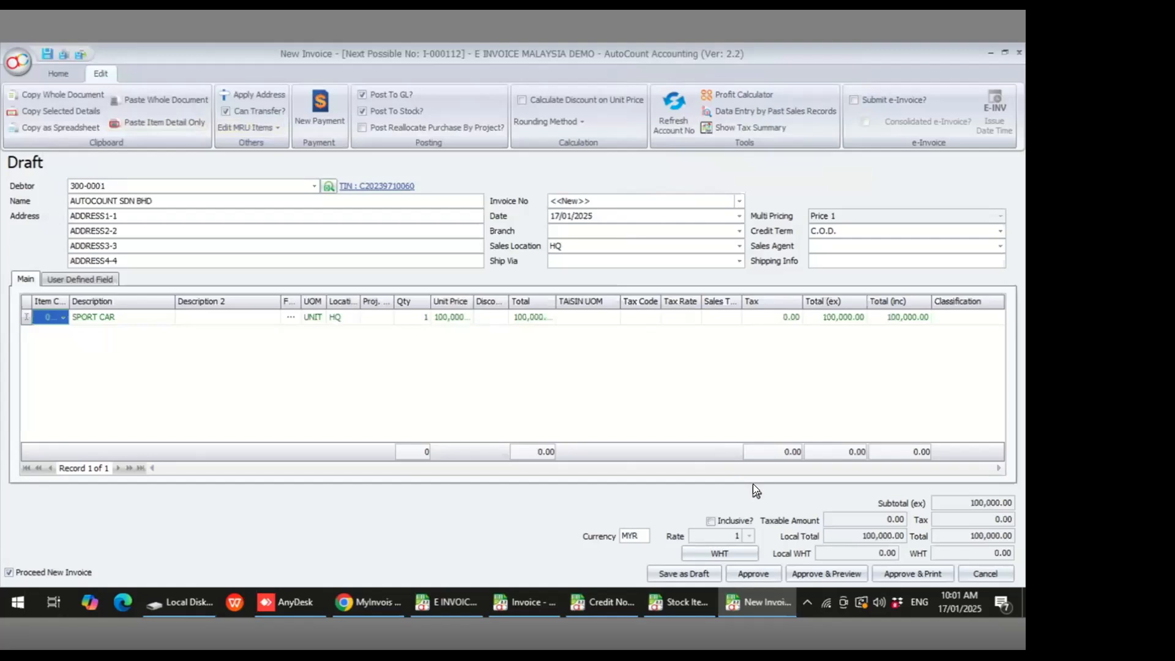
pyautogui.click(756, 572)
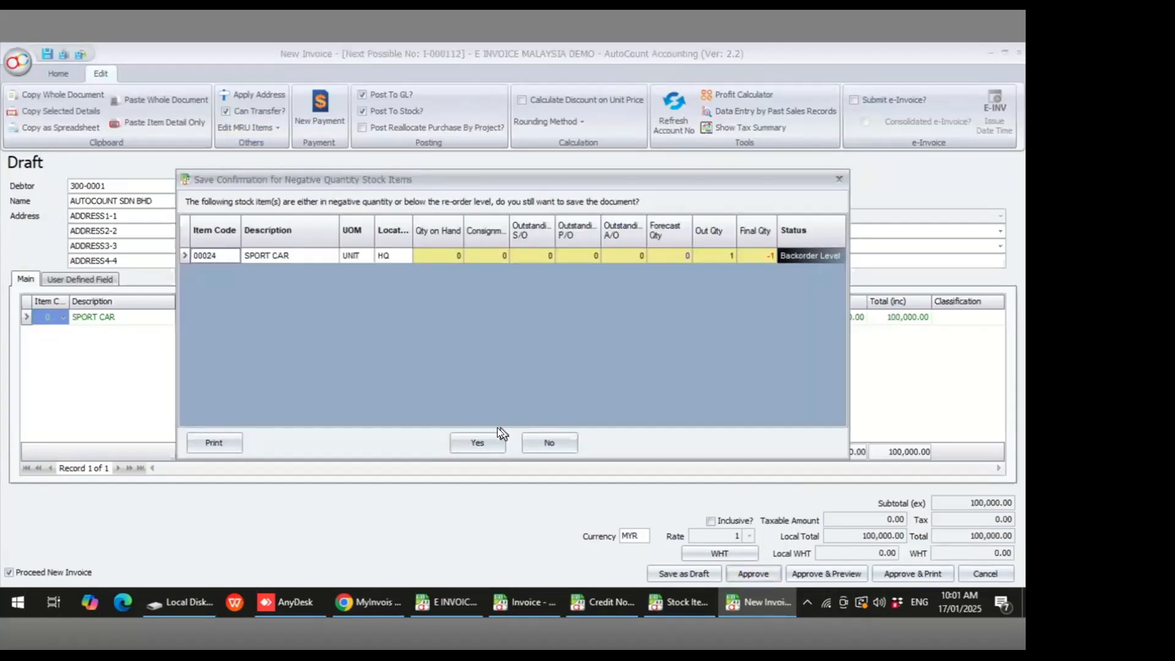
pyautogui.click(494, 435)
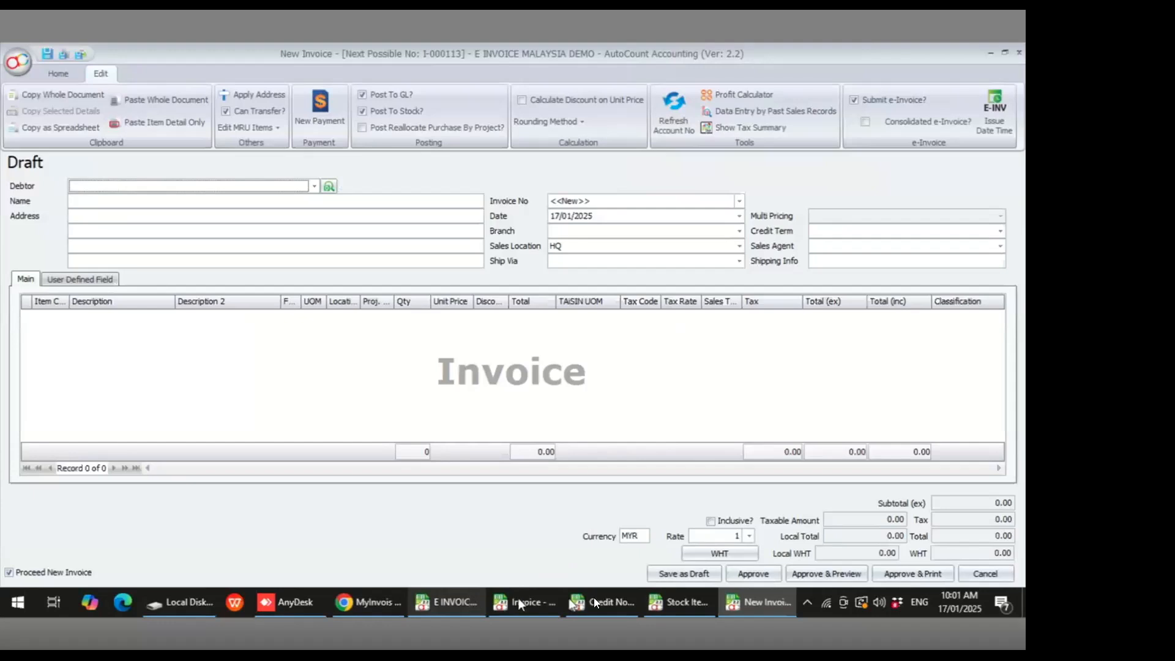
# - Inspect the new invoice I-000112 and its e-Invoice status in the invoice list
pyautogui.click(676, 602)
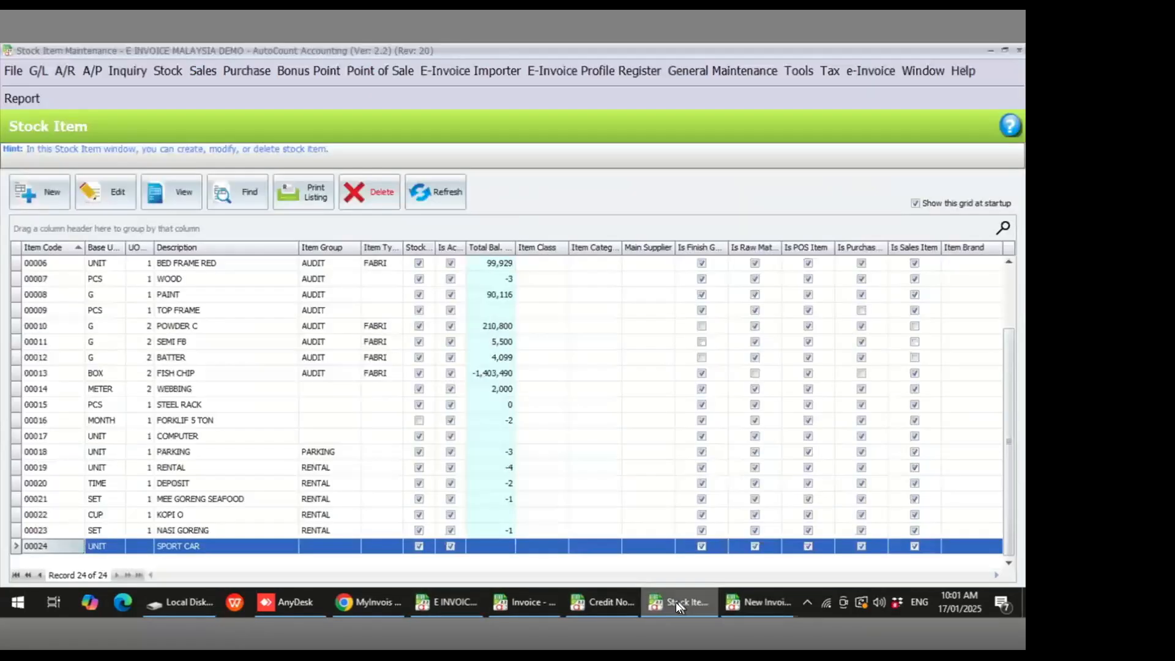
pyautogui.click(760, 597)
pyautogui.click(535, 602)
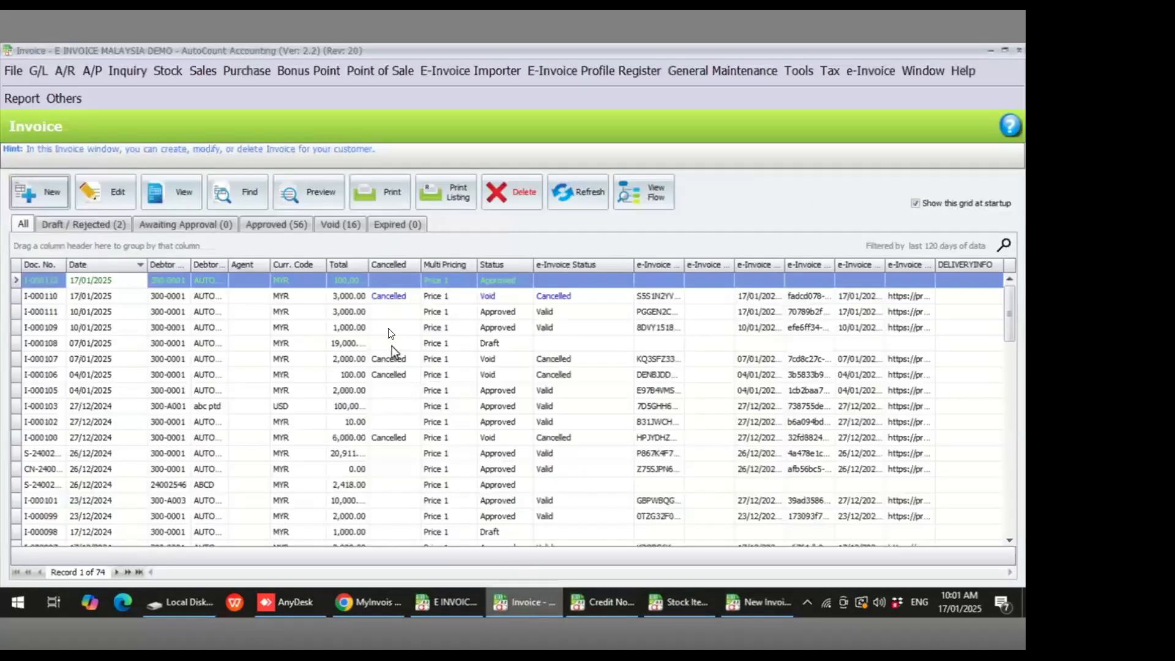
pyautogui.click(376, 281)
pyautogui.click(570, 278)
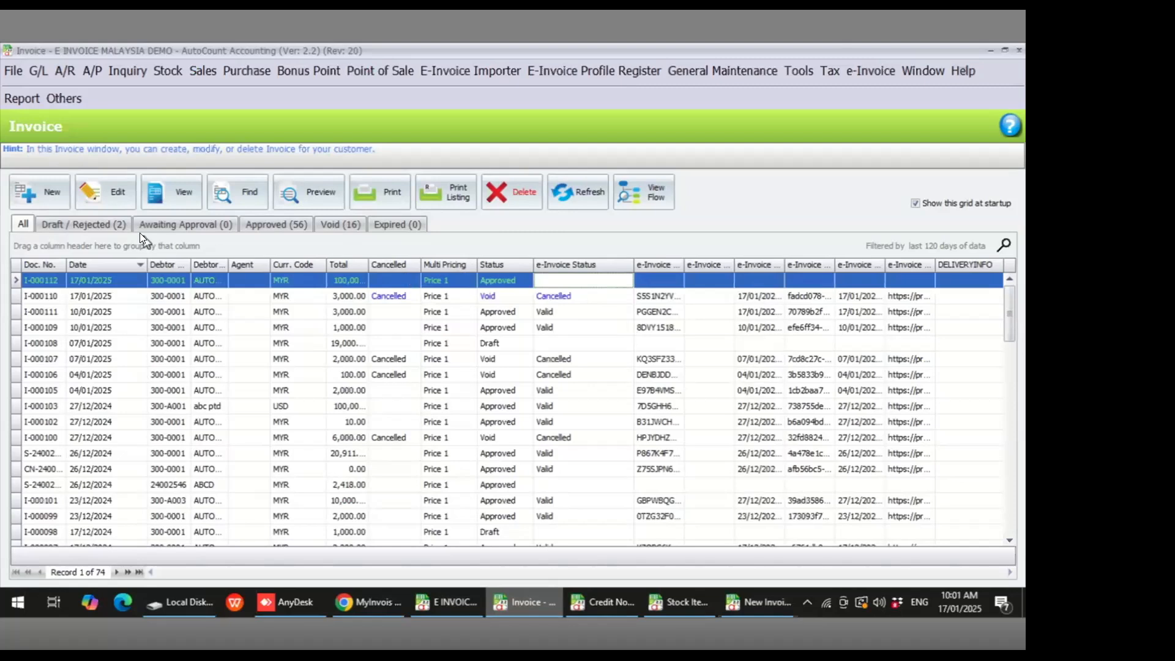
# - Start another invoice for debtor AUTOCOUNT SDN BHD and add a SOFA item line
pyautogui.click(53, 202)
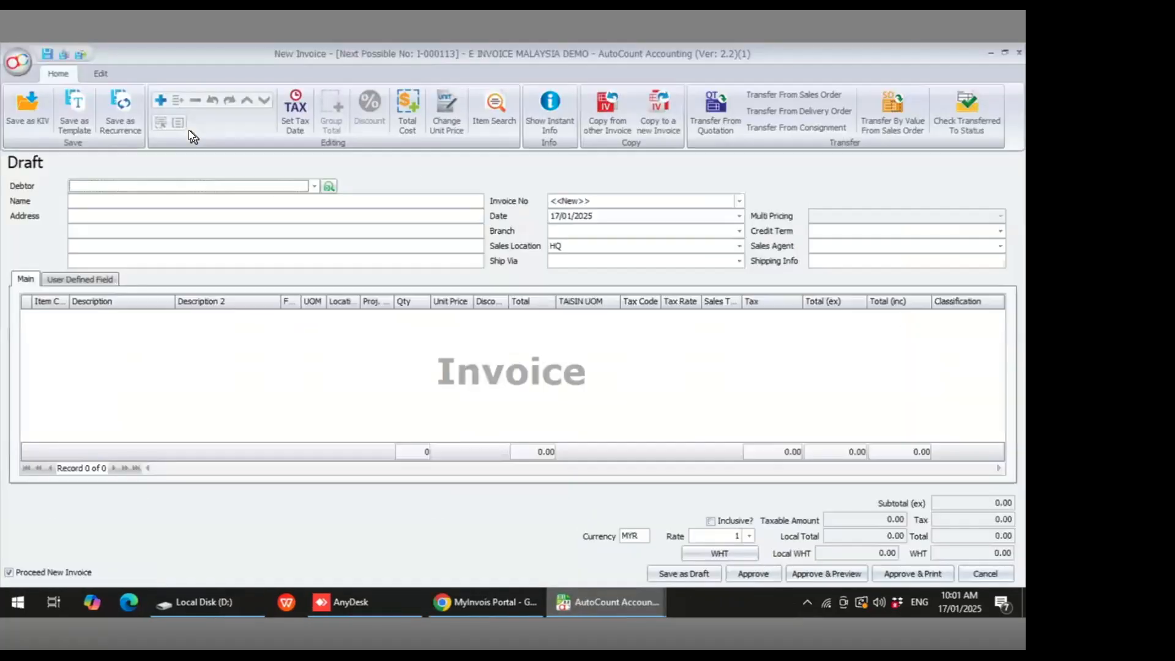
pyautogui.click(202, 185)
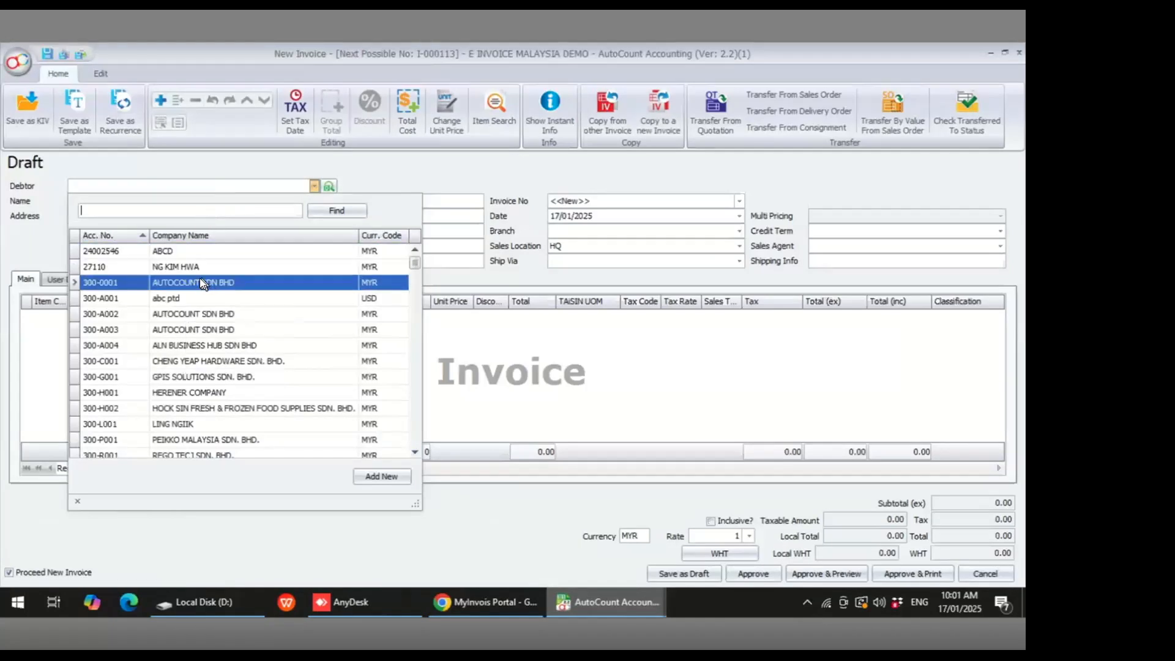
pyautogui.click(200, 279)
pyautogui.rightClick(60, 351)
pyautogui.click(98, 361)
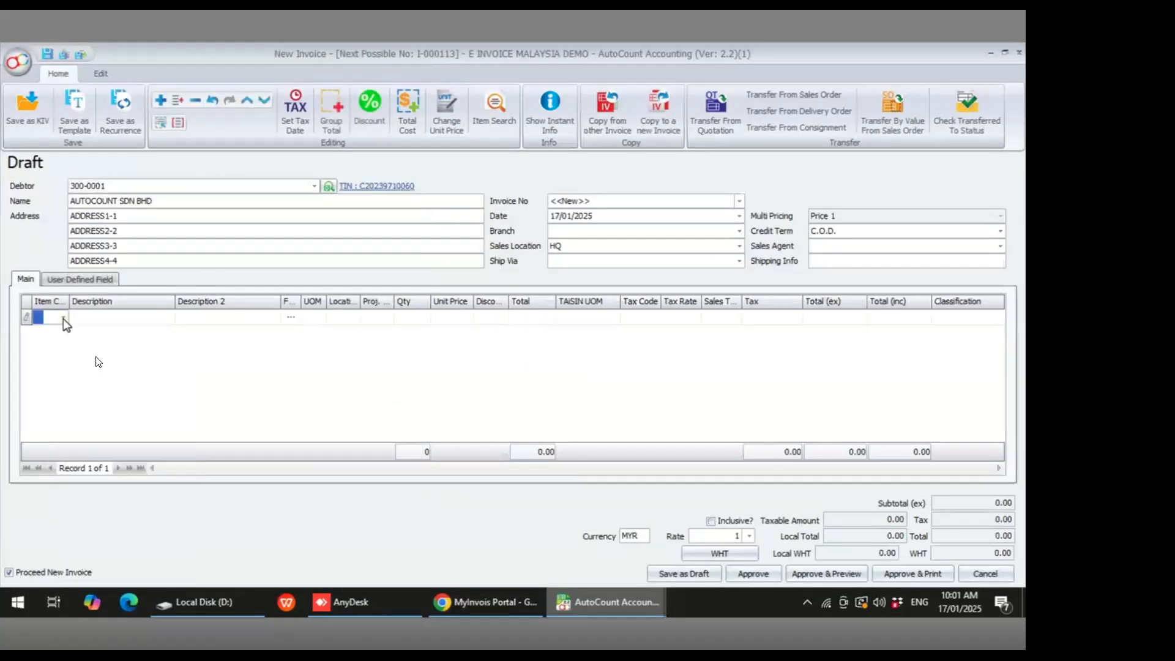
pyautogui.click(64, 313)
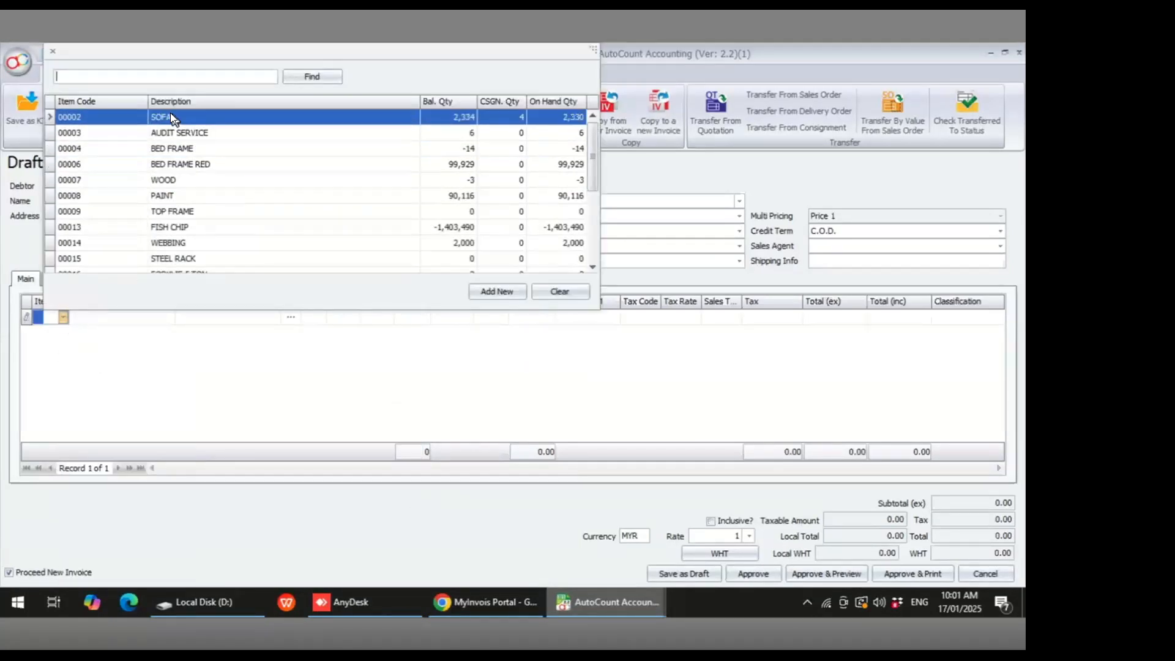
pyautogui.click(170, 112)
# - Add a PAINT item line and set its classification to 022
pyautogui.rightClick(64, 368)
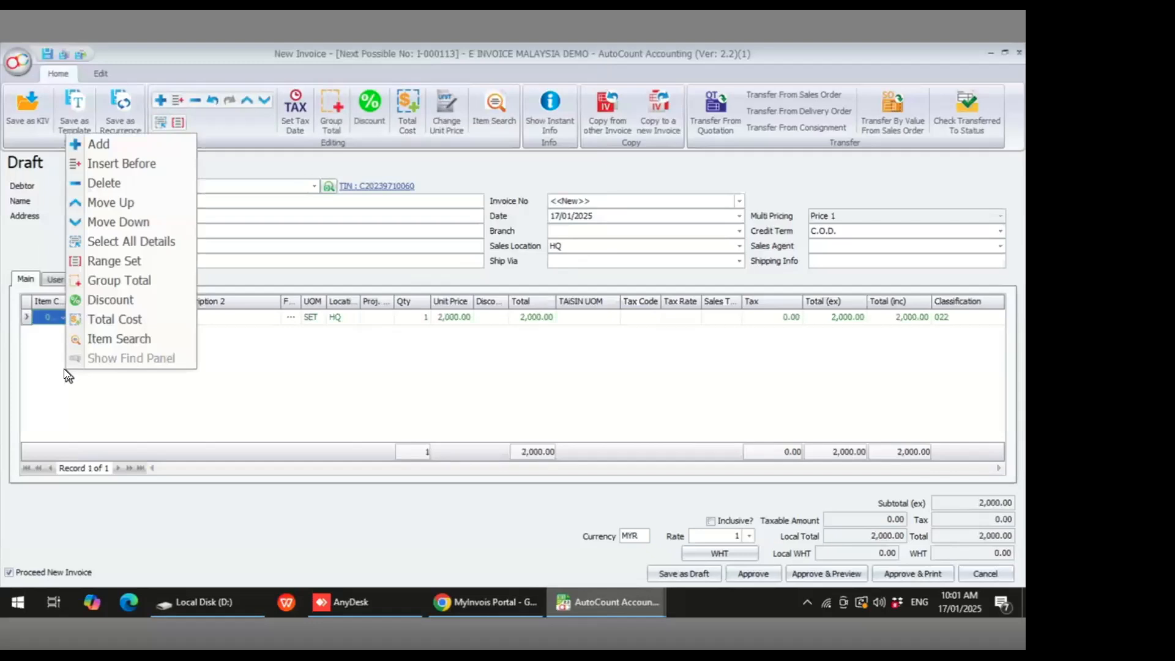
pyautogui.click(108, 147)
pyautogui.click(63, 332)
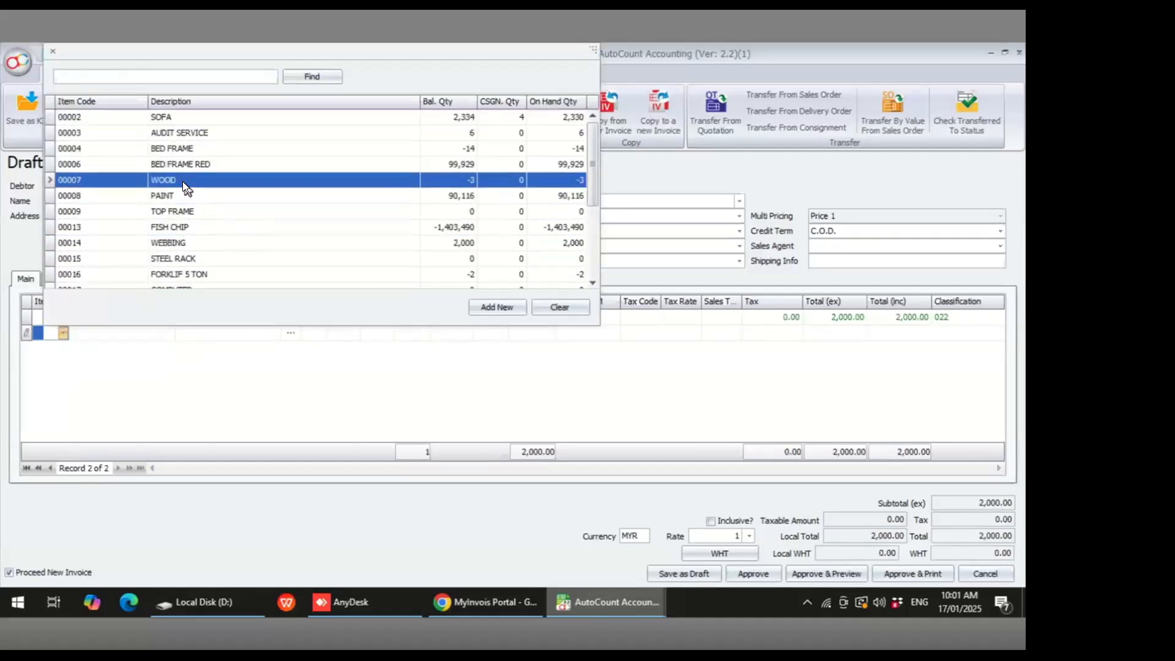
pyautogui.click(194, 196)
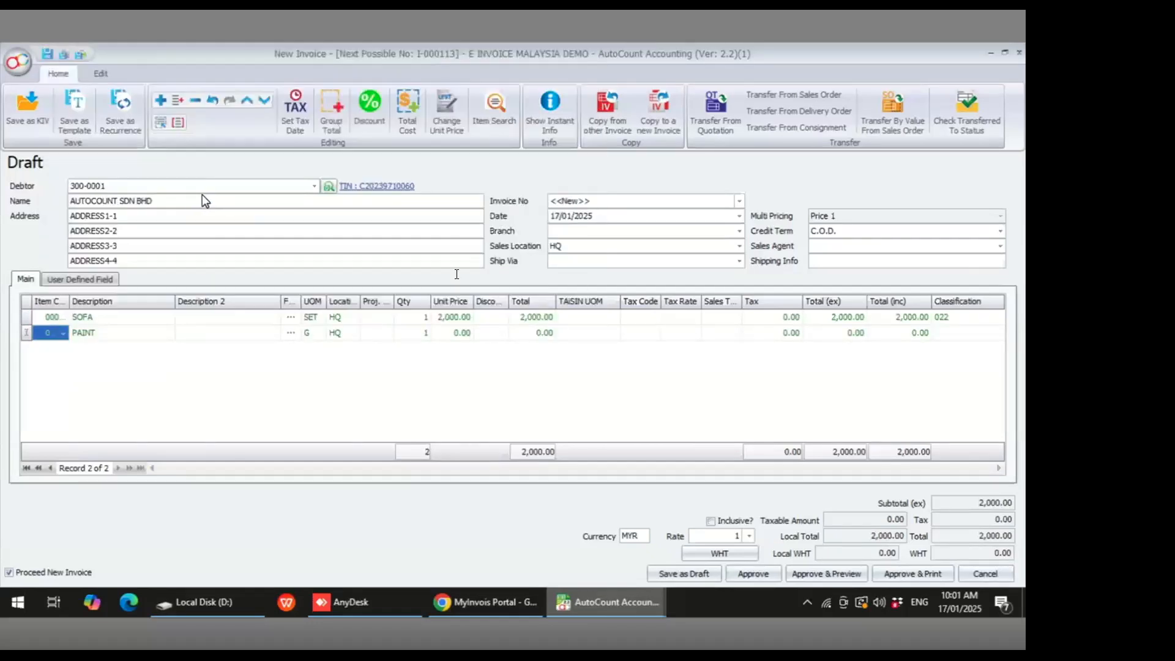
pyautogui.click(949, 330)
pyautogui.write('022')
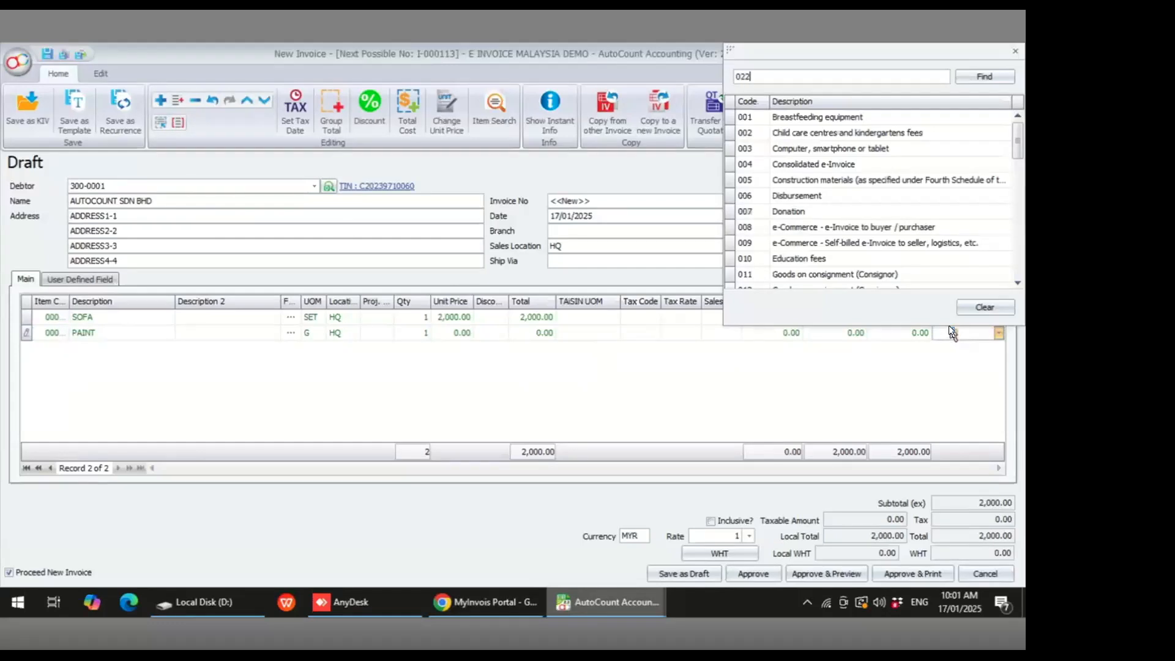
pyautogui.doubleClick(793, 114)
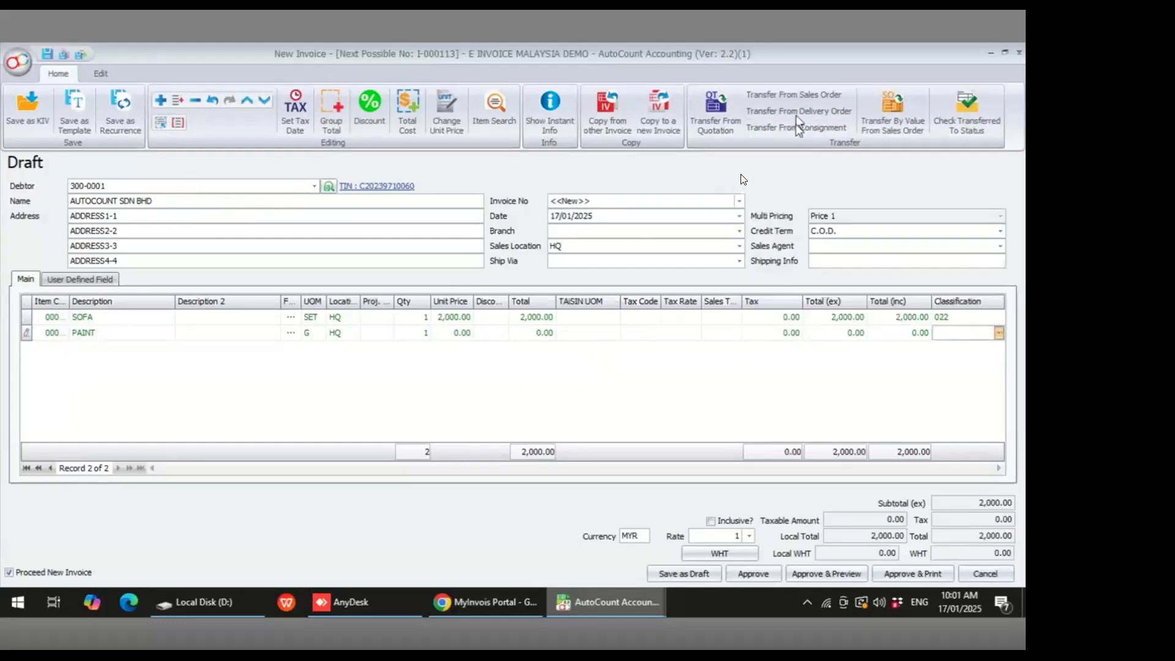
# - Set the invoice date to 18/01/2025 and the PAINT line's unit price to 100.00
pyautogui.click(553, 218)
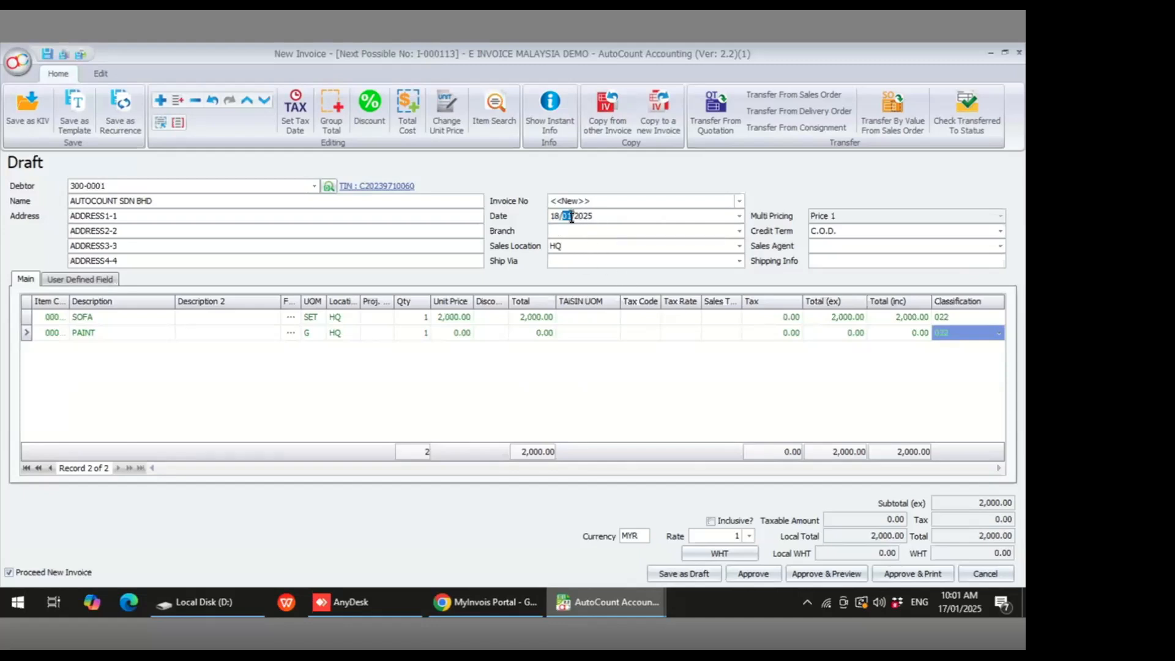
pyautogui.click(555, 368)
pyautogui.click(449, 328)
pyautogui.click(521, 383)
# - Try to approve the invoice, then save it as a draft instead
pyautogui.click(754, 575)
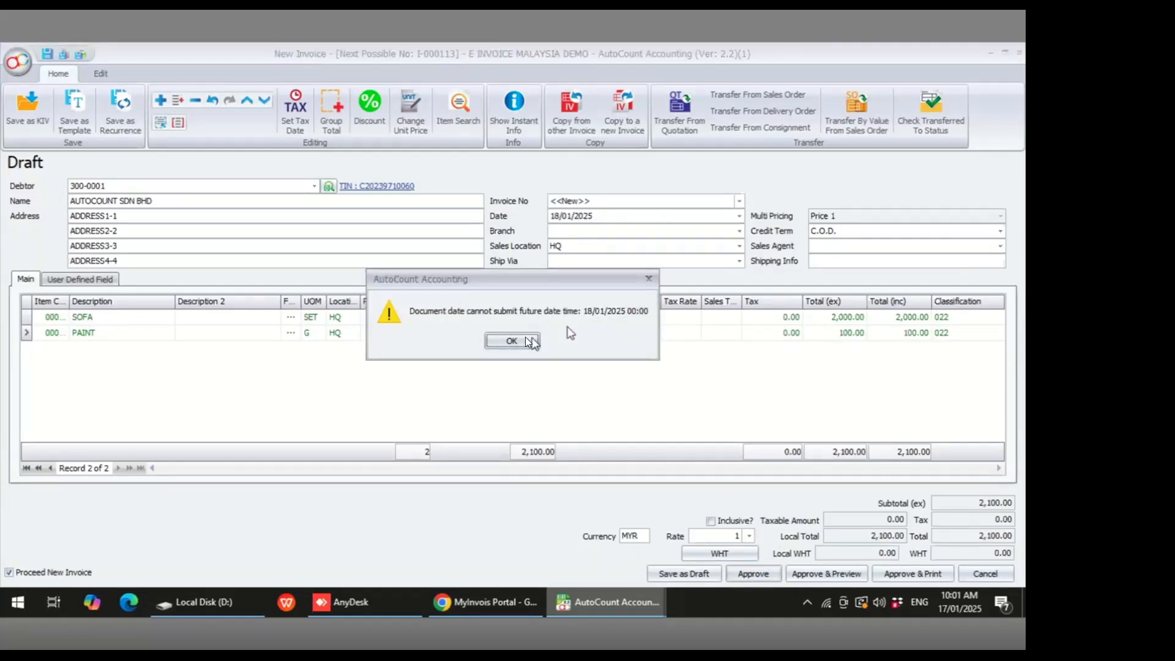
pyautogui.click(506, 339)
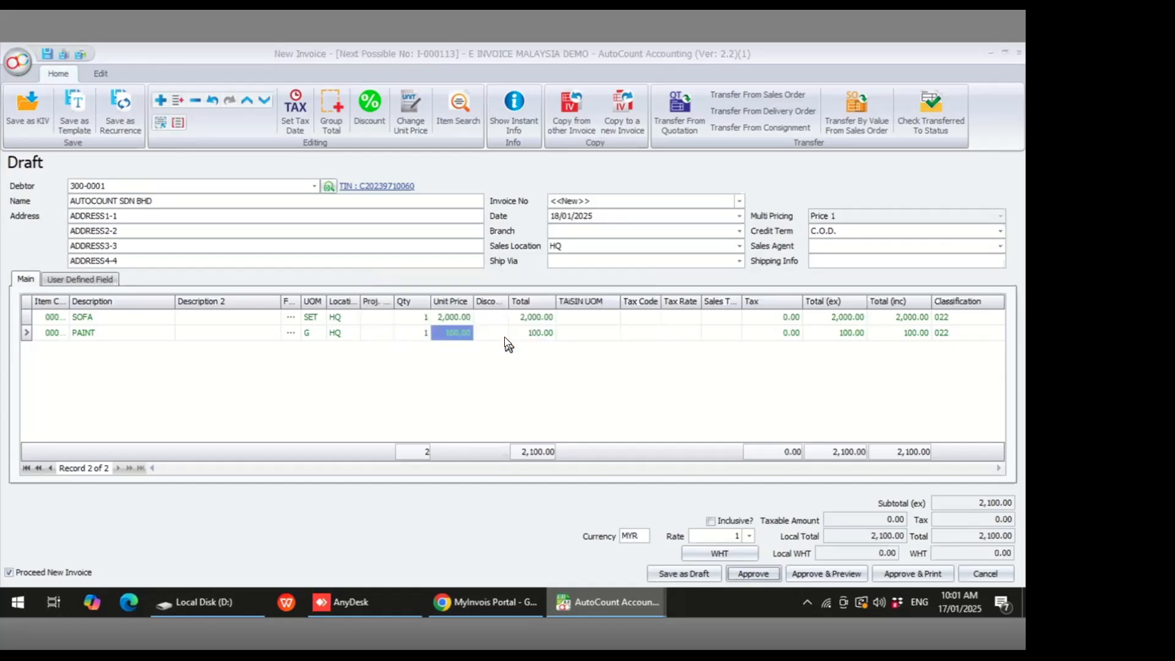
pyautogui.click(694, 575)
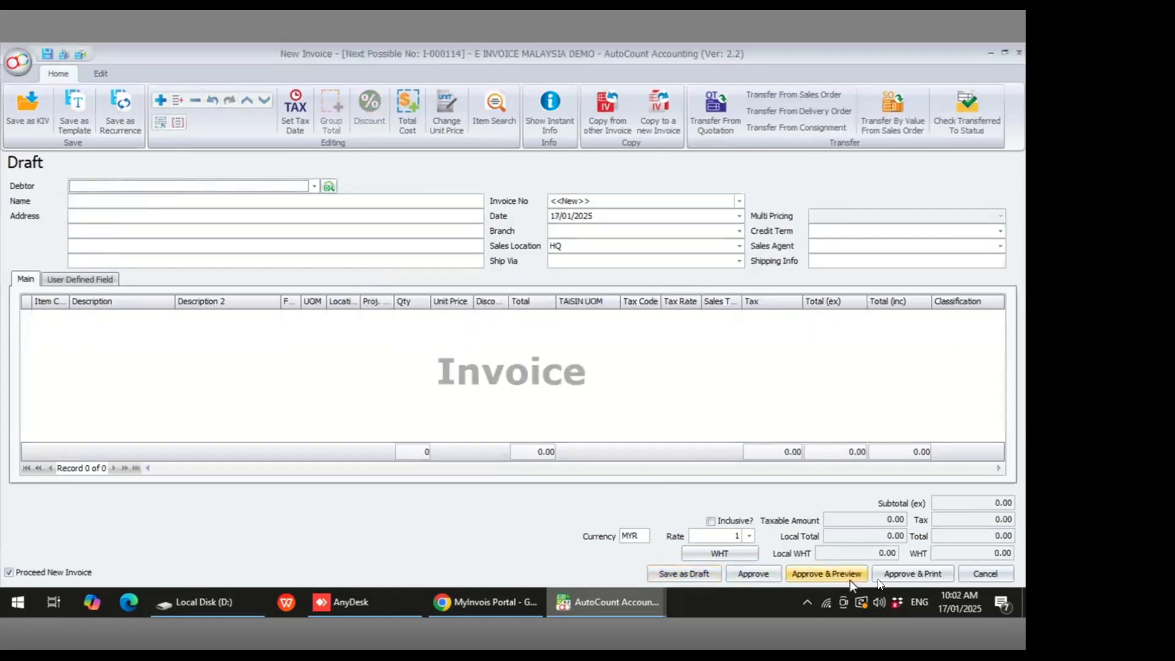
# - Close the invoice entry and tick draft invoice I-000113 in the Draft / Rejected list for approval
pyautogui.click(966, 574)
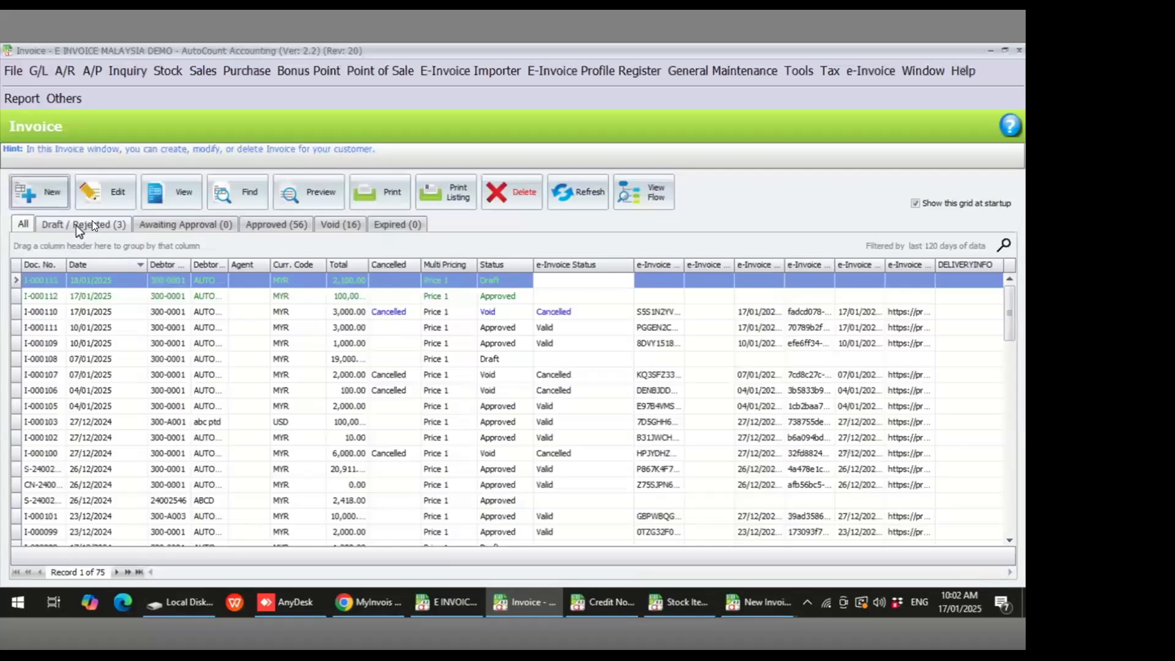
pyautogui.click(60, 224)
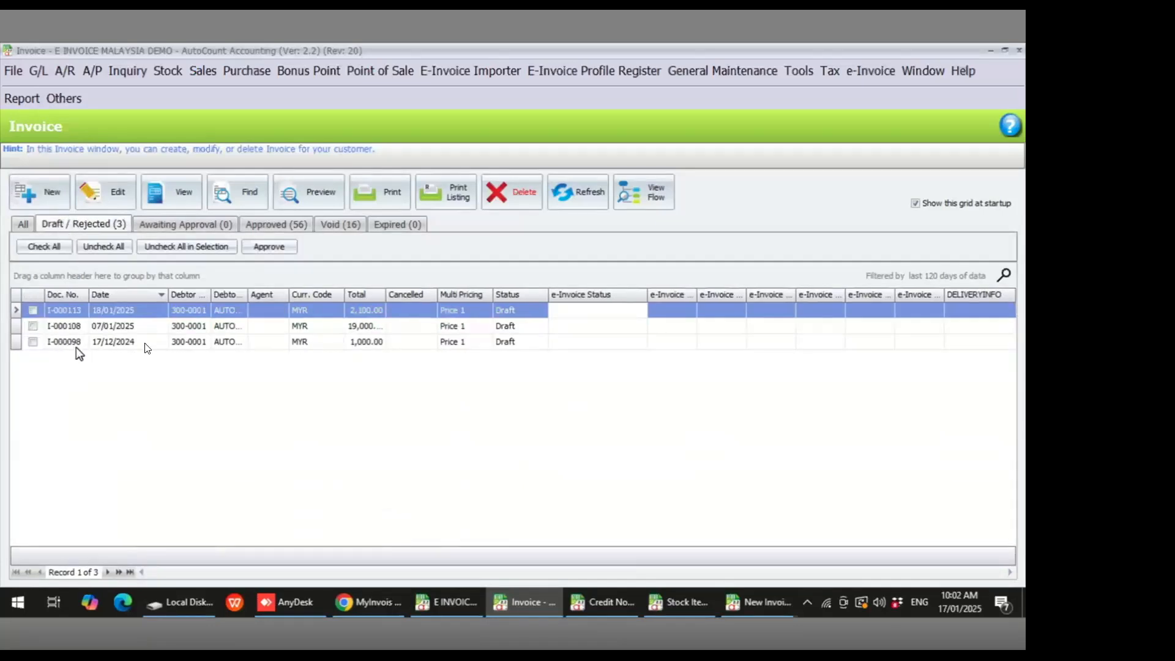
pyautogui.click(116, 312)
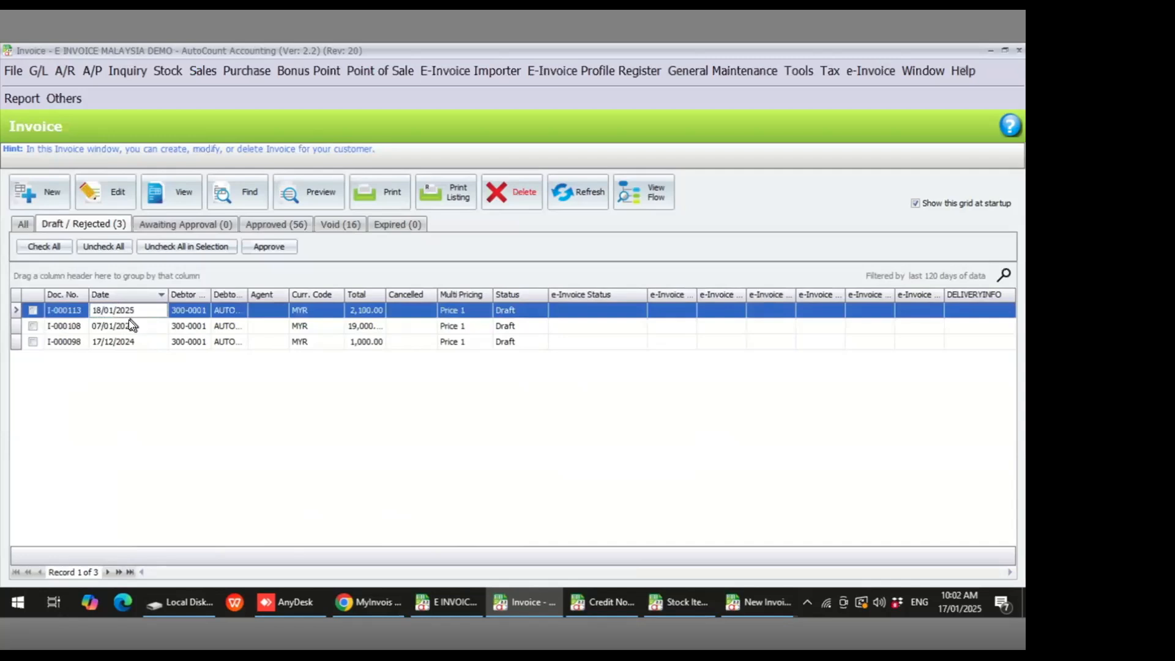
pyautogui.click(128, 327)
pyautogui.click(129, 343)
pyautogui.click(125, 329)
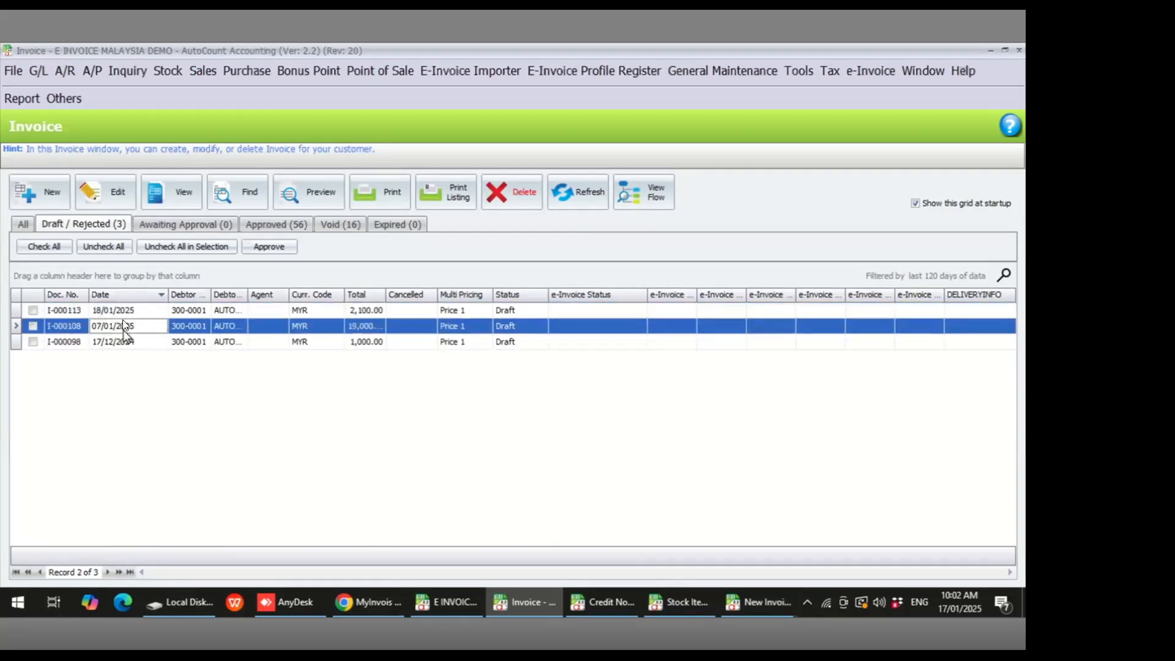
pyautogui.click(121, 309)
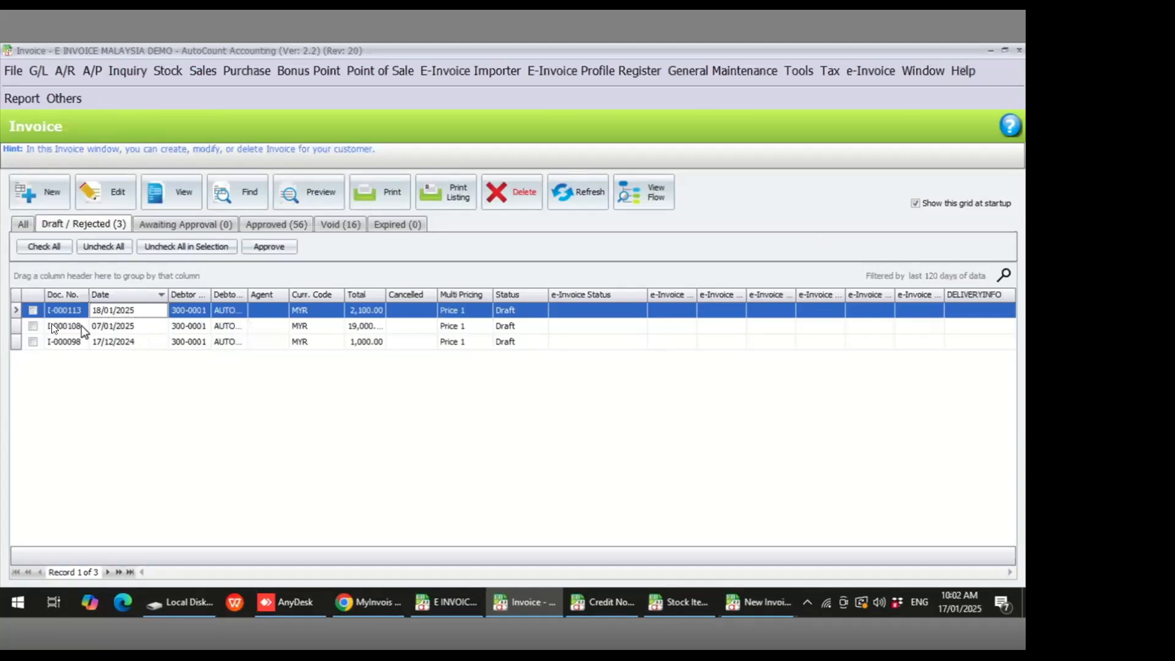
pyautogui.click(34, 312)
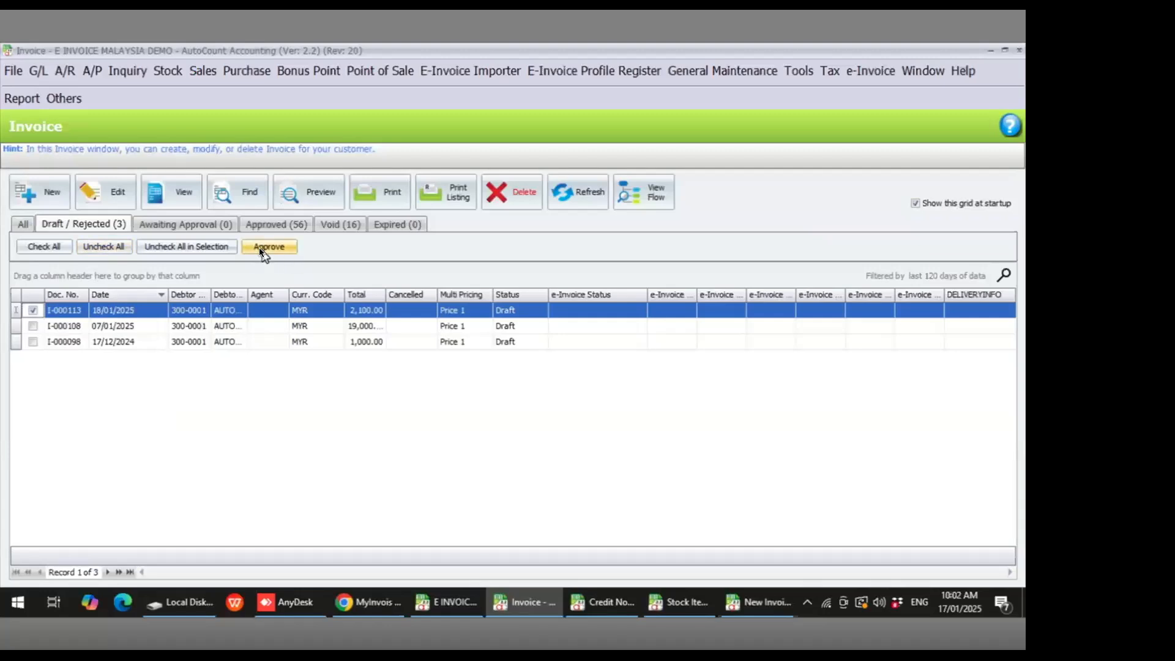
# - Open Access Rights Maintenance and inspect the Approve Invoice right under AutoCount Accounting > Invoicing > Sales > Invoice
pyautogui.click(724, 68)
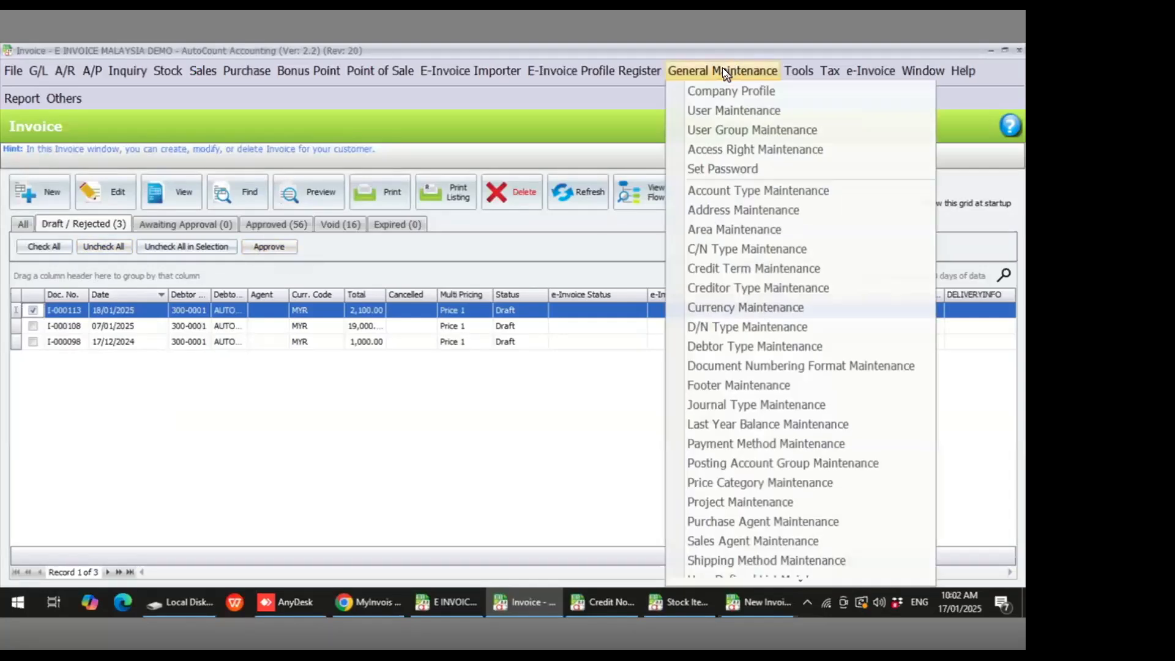
pyautogui.click(718, 152)
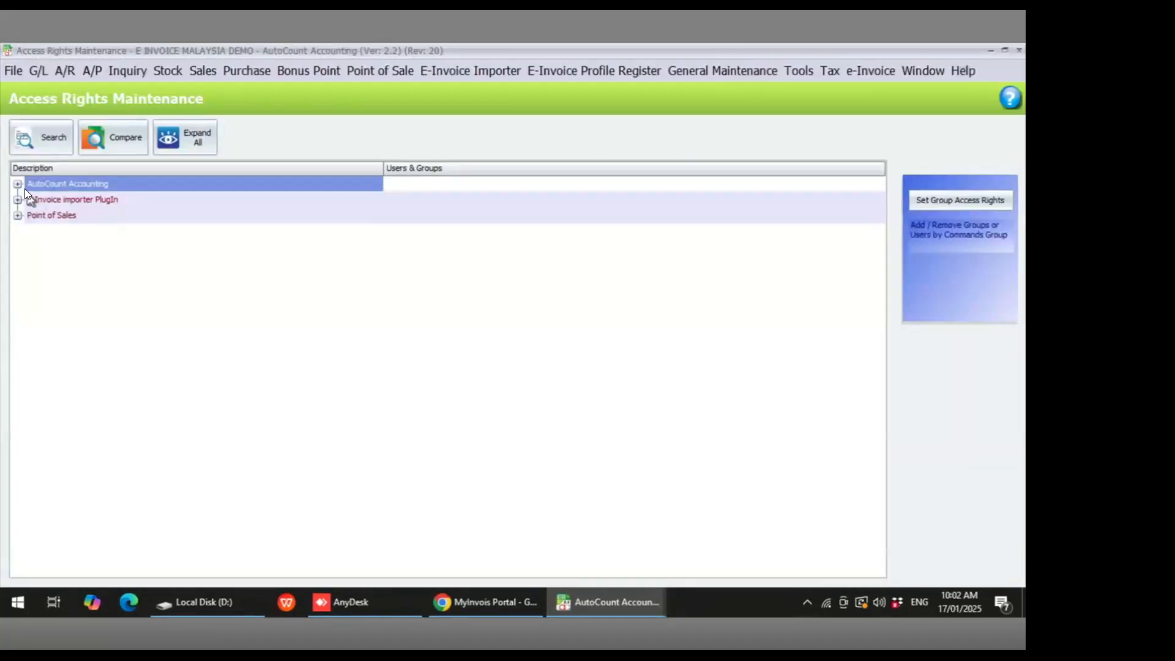
pyautogui.click(19, 184)
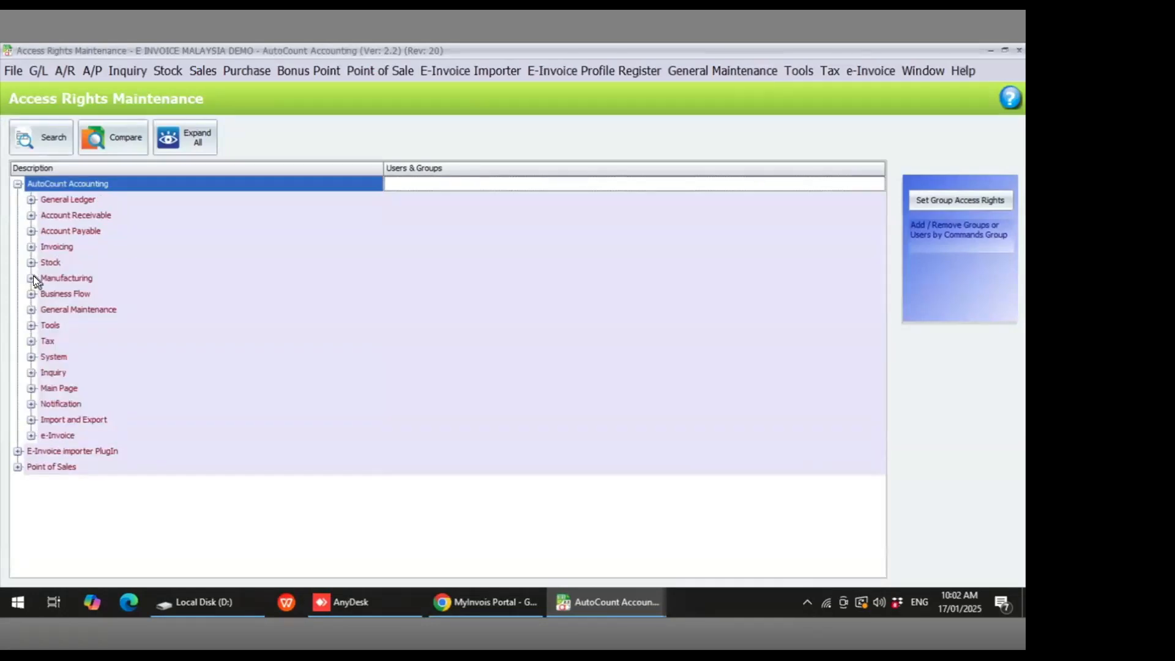
pyautogui.click(30, 247)
pyautogui.click(44, 262)
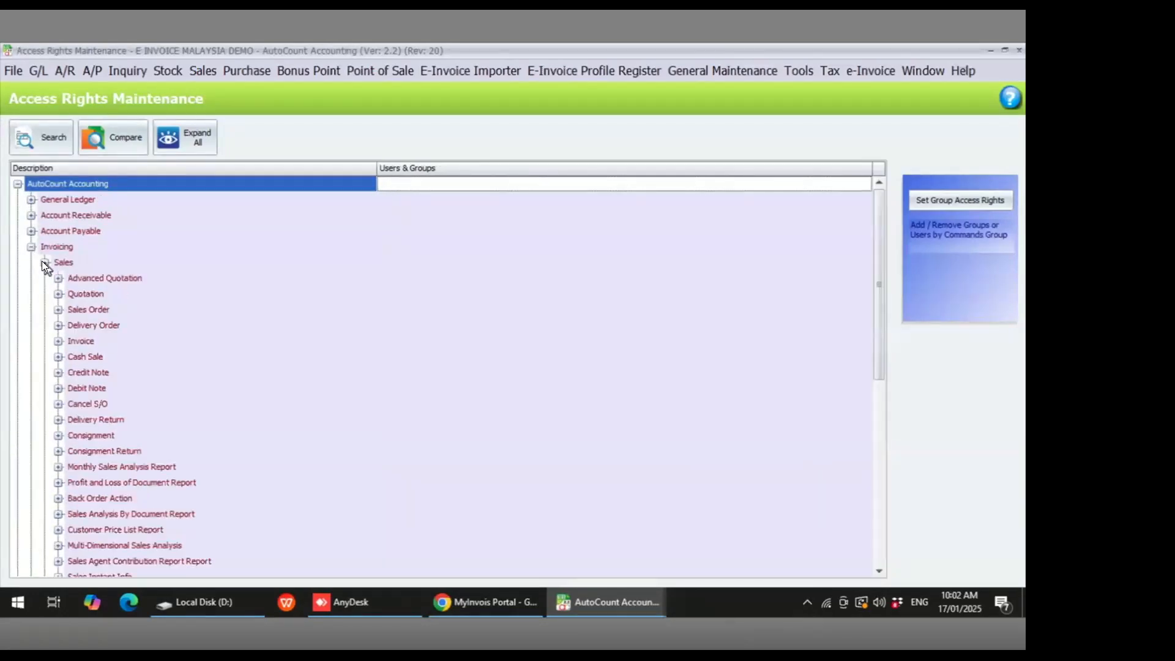
pyautogui.click(58, 341)
pyautogui.click(139, 455)
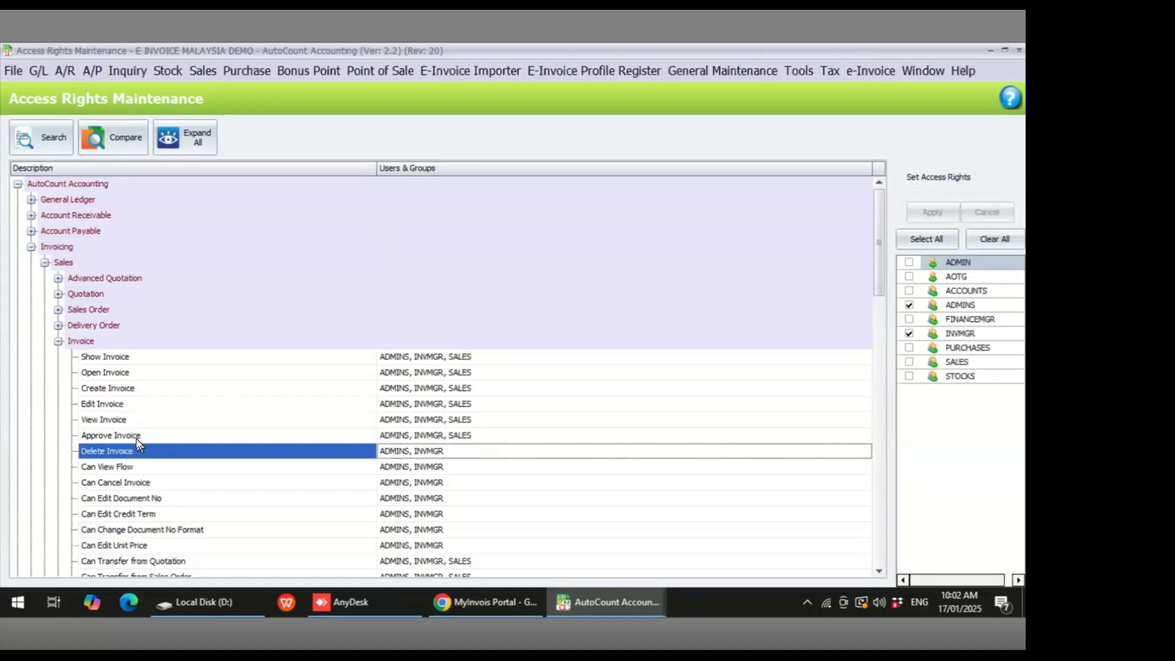
pyautogui.click(135, 436)
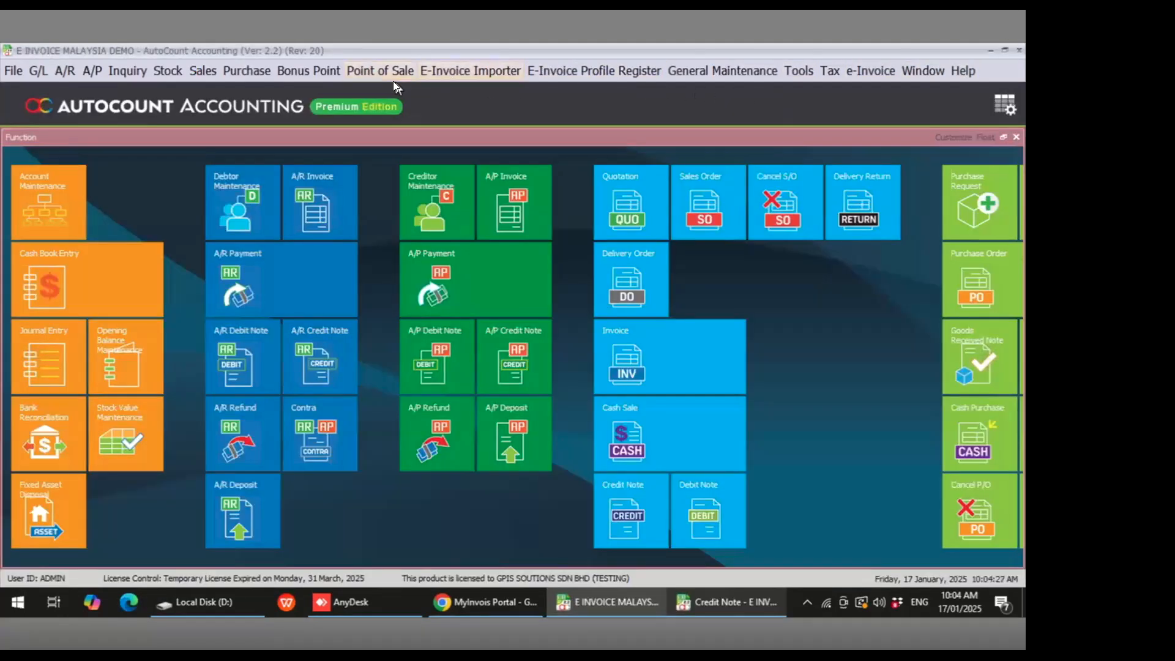
# - Start a new purchase invoice for creditor 400-S002, SUPPLIER OTHER COUNTER
pyautogui.click(254, 69)
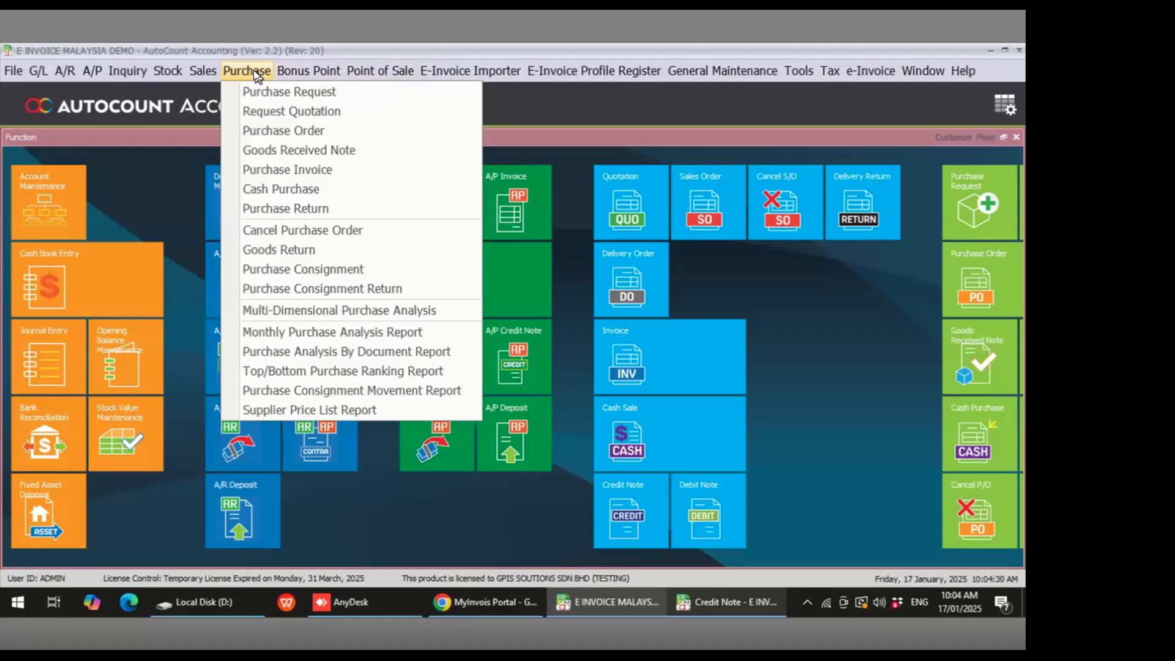
pyautogui.click(275, 171)
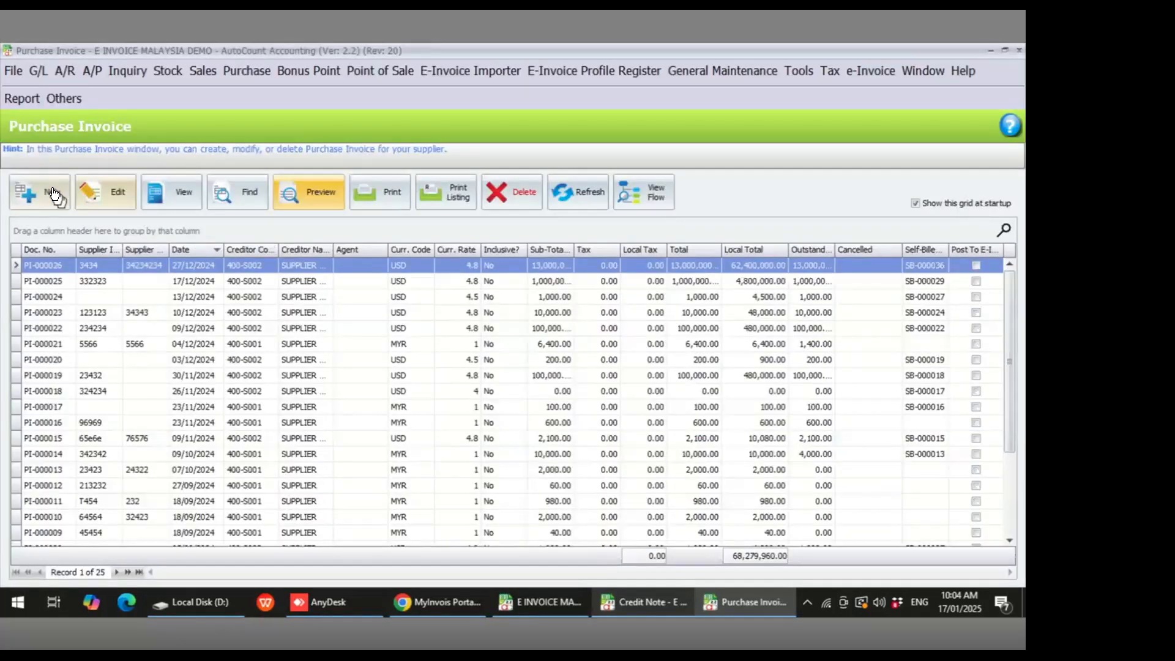
pyautogui.click(53, 195)
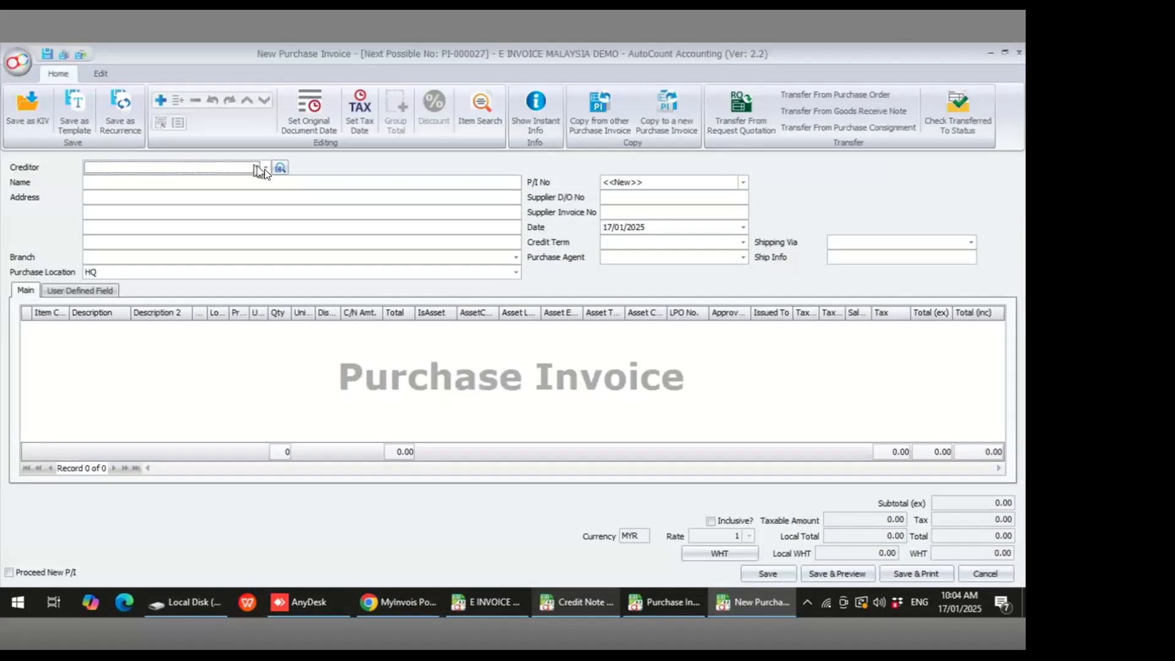
pyautogui.click(265, 167)
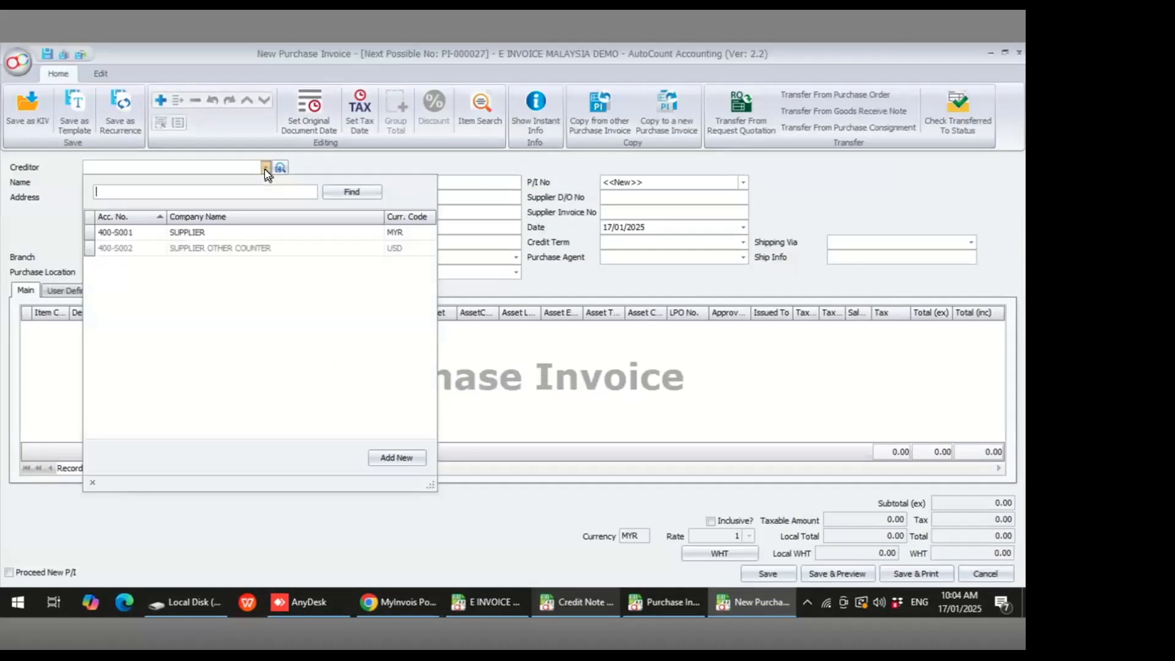
pyautogui.click(247, 248)
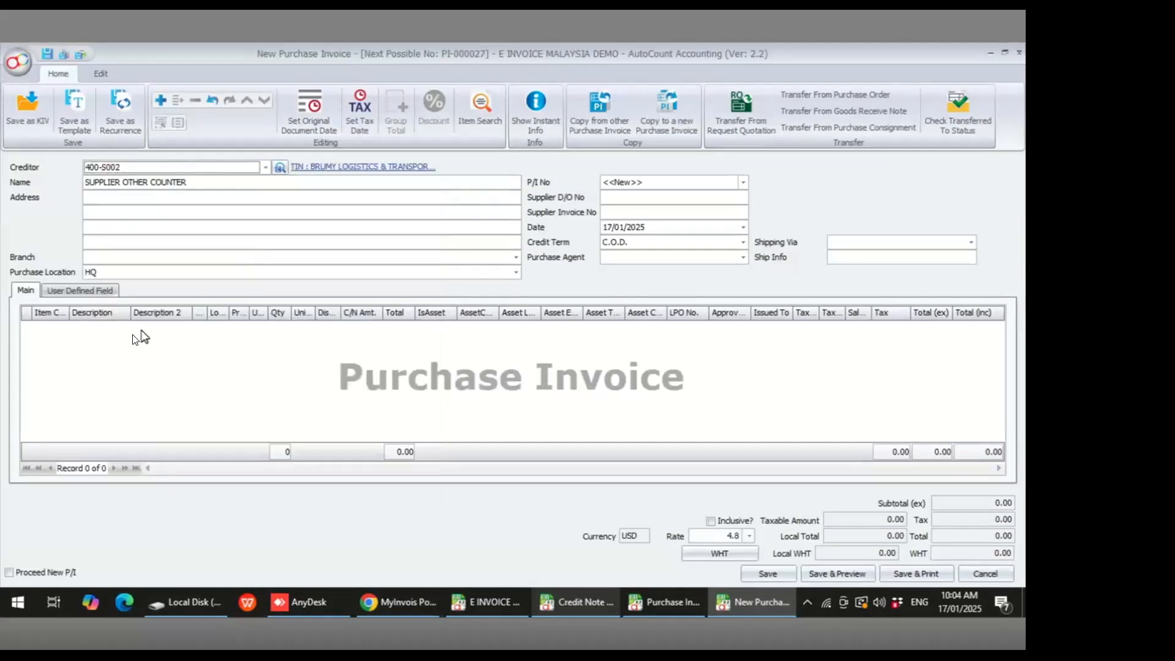
# - Add a SOFA item line with quantity 100 and unit price 1,000
pyautogui.rightClick(52, 334)
pyautogui.click(76, 346)
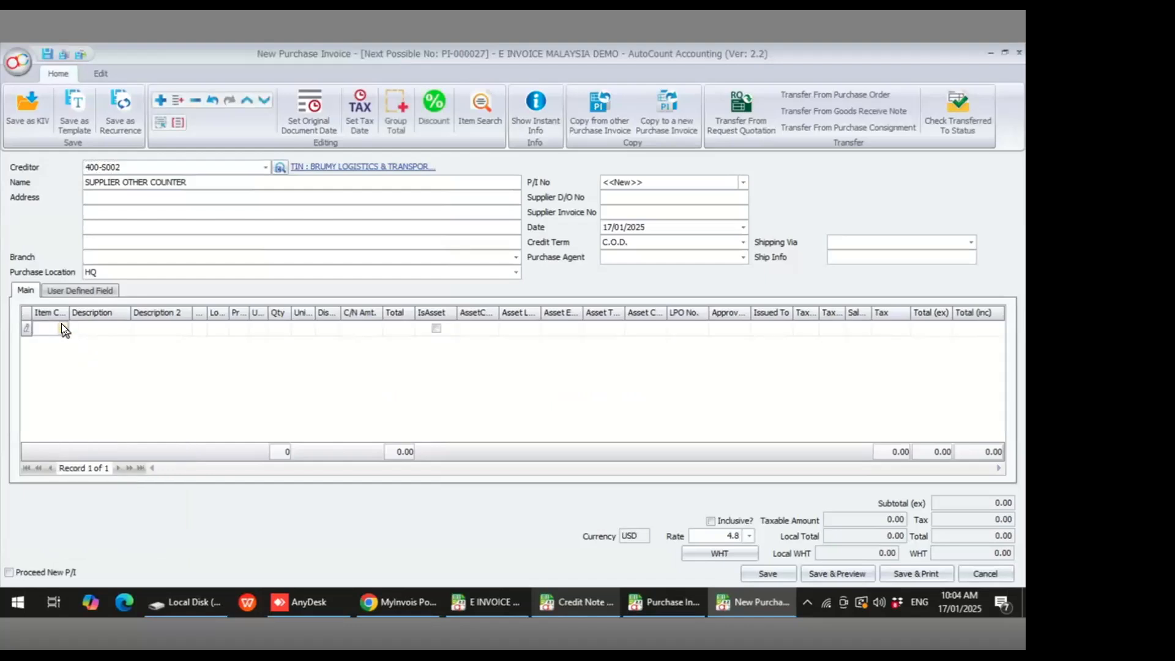
pyautogui.click(63, 327)
pyautogui.click(173, 118)
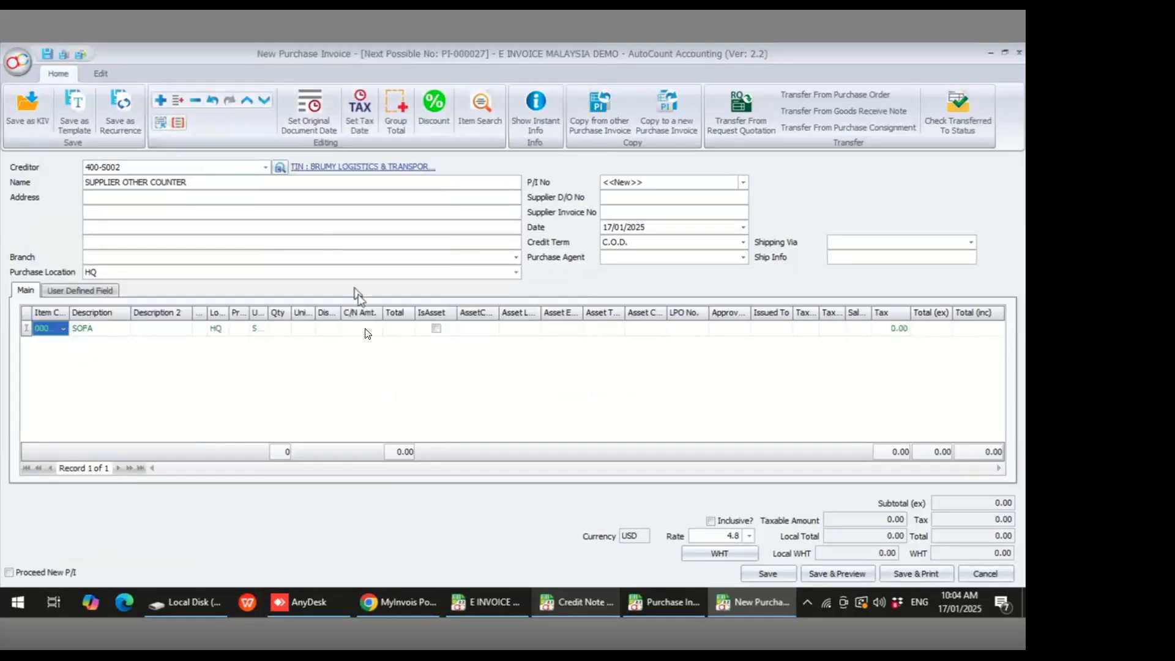
pyautogui.click(284, 329)
pyautogui.write('100')
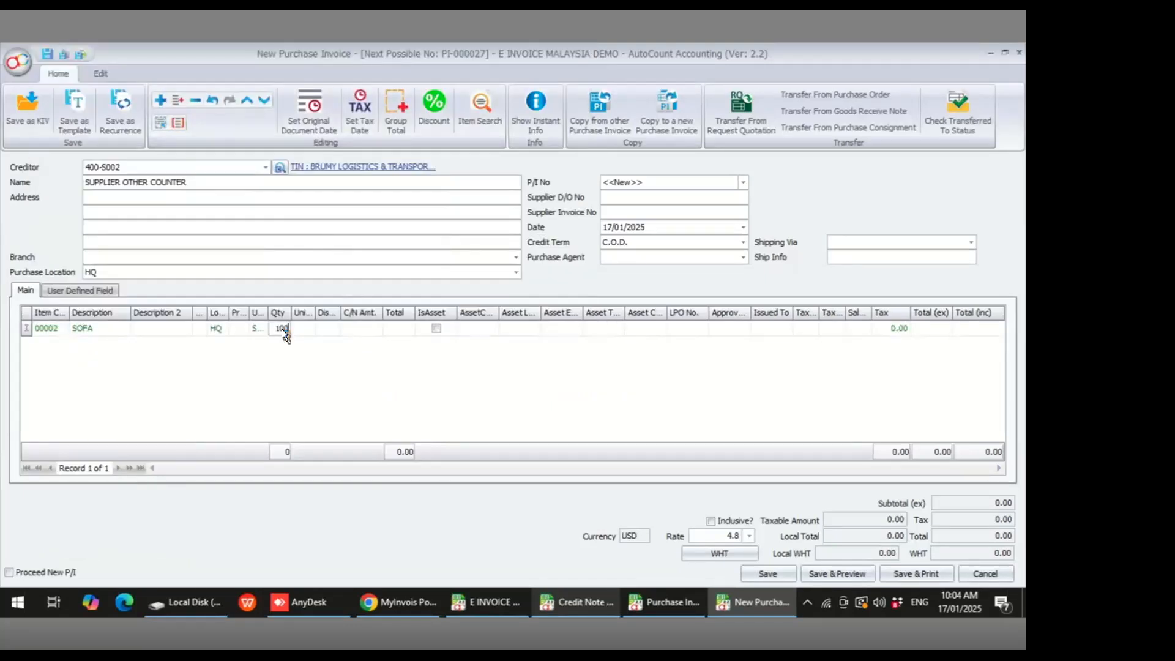
pyautogui.press('Tab')
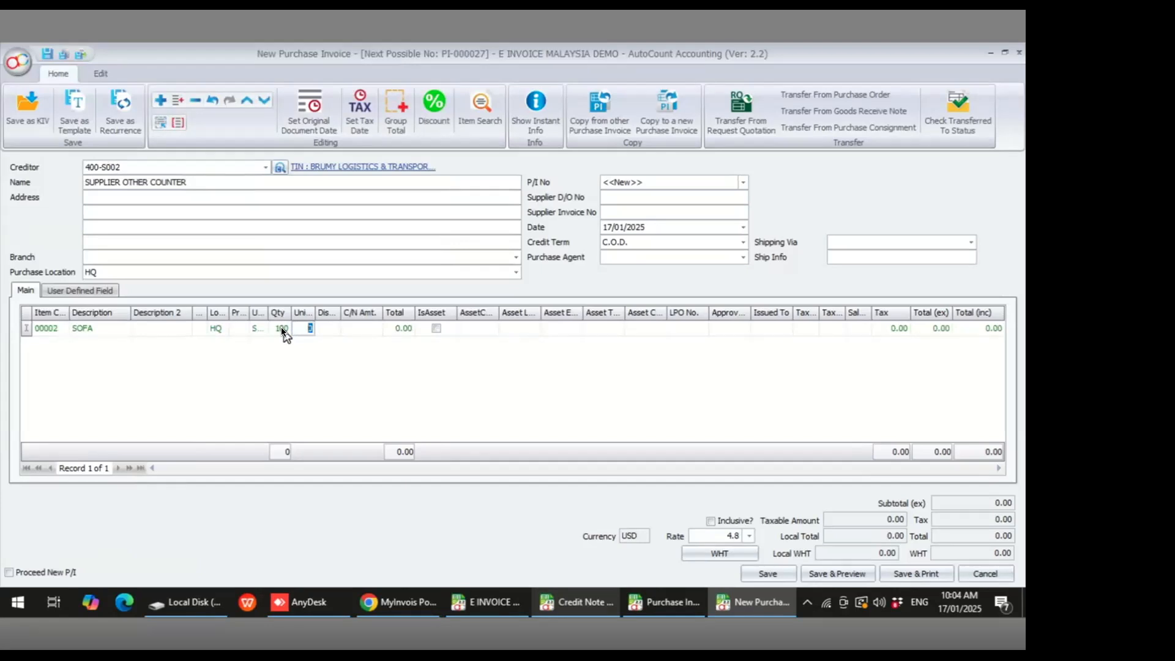
pyautogui.write('1000')
pyautogui.press('Tab')
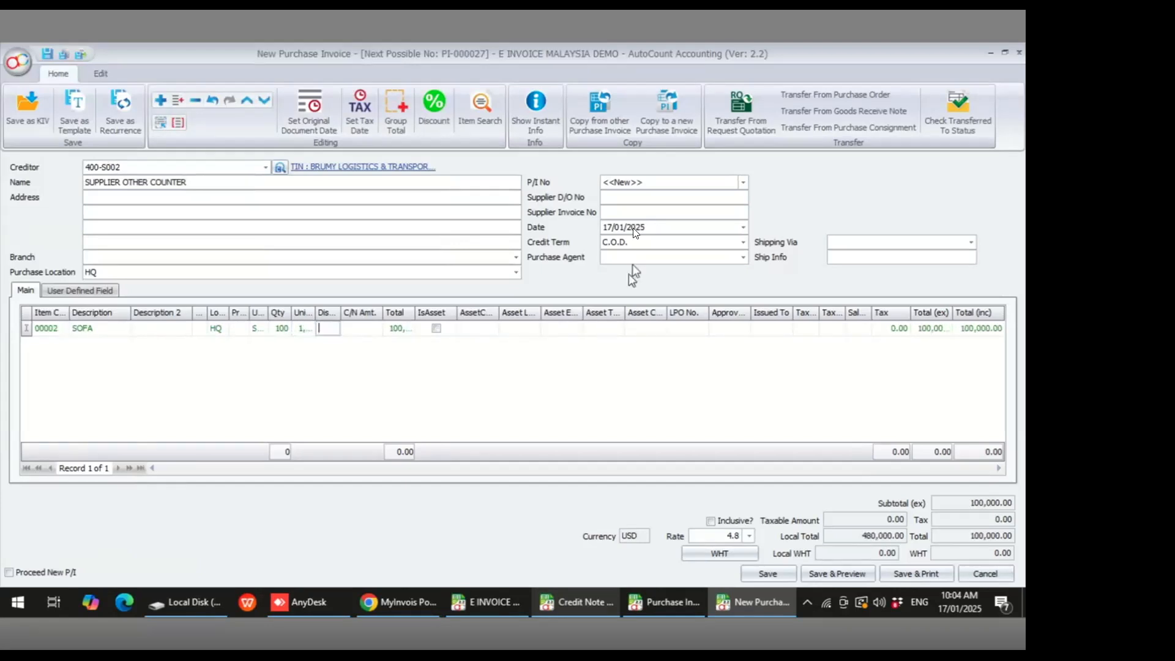
# - Enter supplier invoice number 23424 and supplier D/O number 342342, then save the purchase invoice
pyautogui.click(613, 212)
pyautogui.write('23424')
pyautogui.click(619, 197)
pyautogui.write('342342')
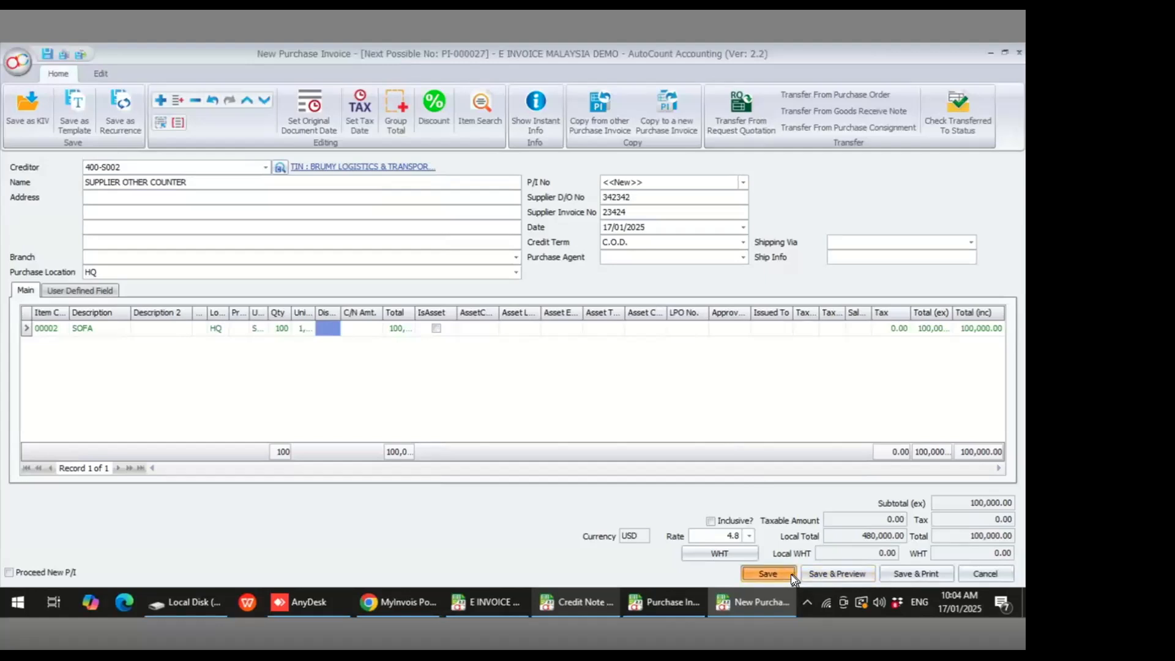
pyautogui.click(768, 574)
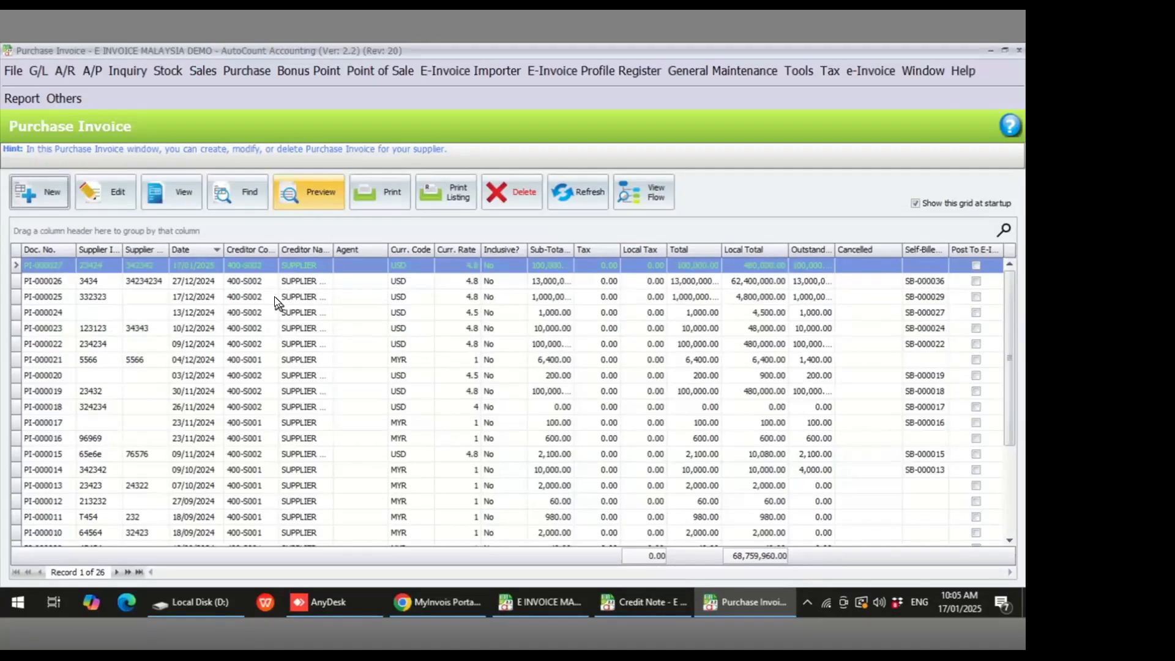
# - Copy the new purchase invoice to a new self-billed document with supplier BRUMY LOGISTICS & TRANSPORTATION
pyautogui.rightClick(313, 265)
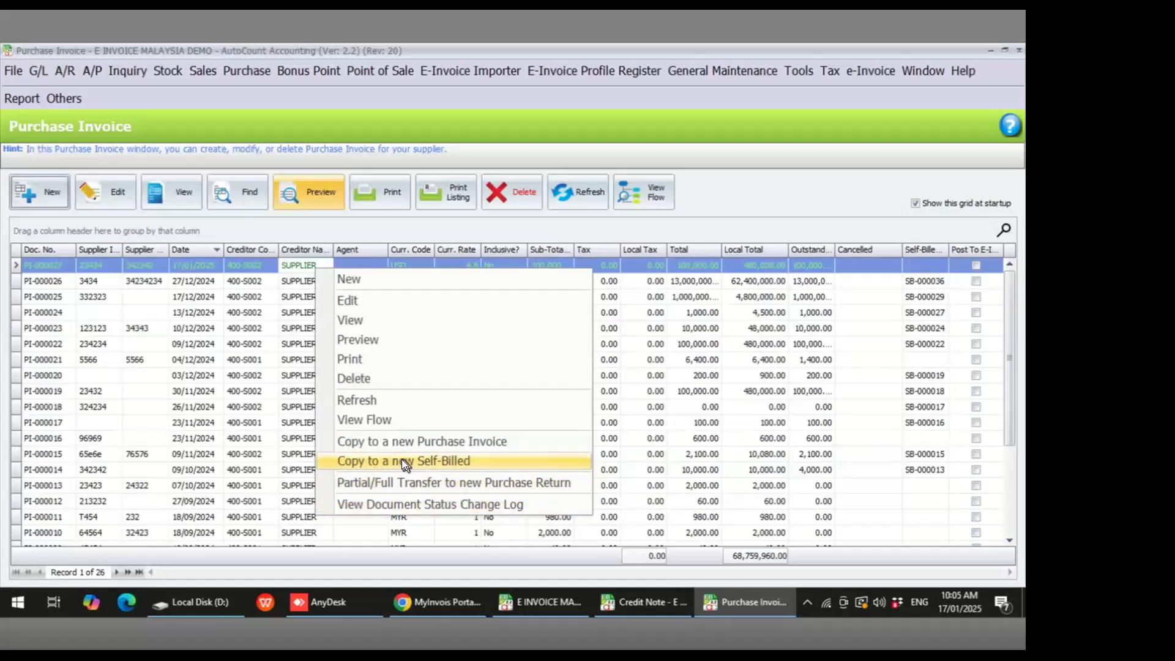
pyautogui.click(449, 465)
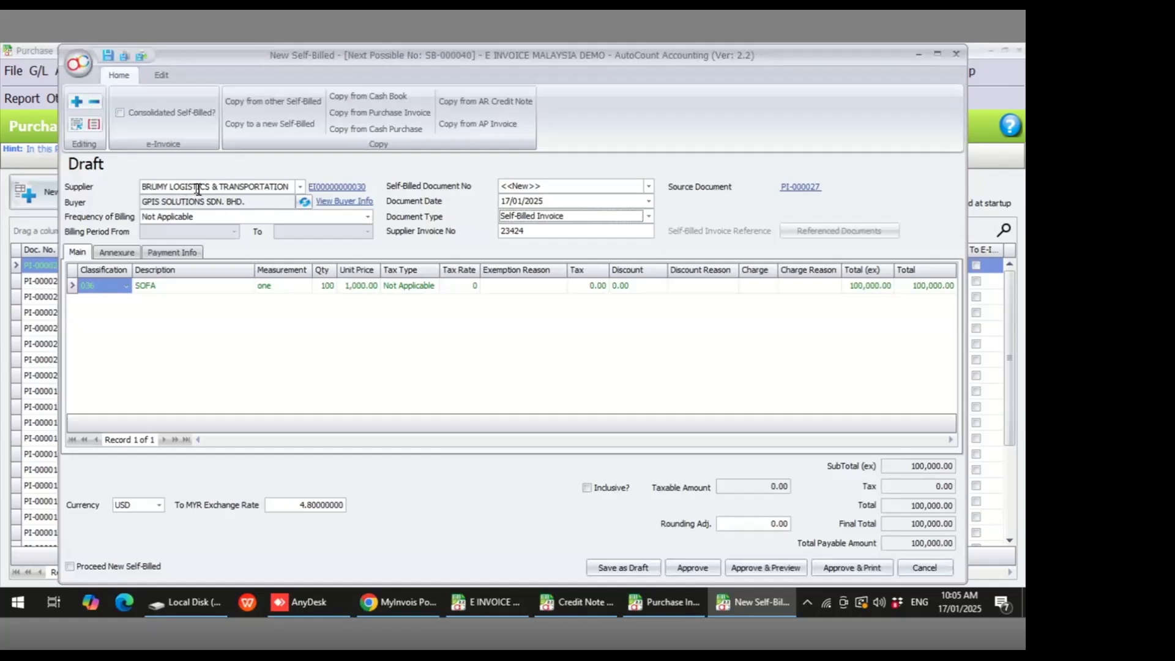
pyautogui.click(299, 186)
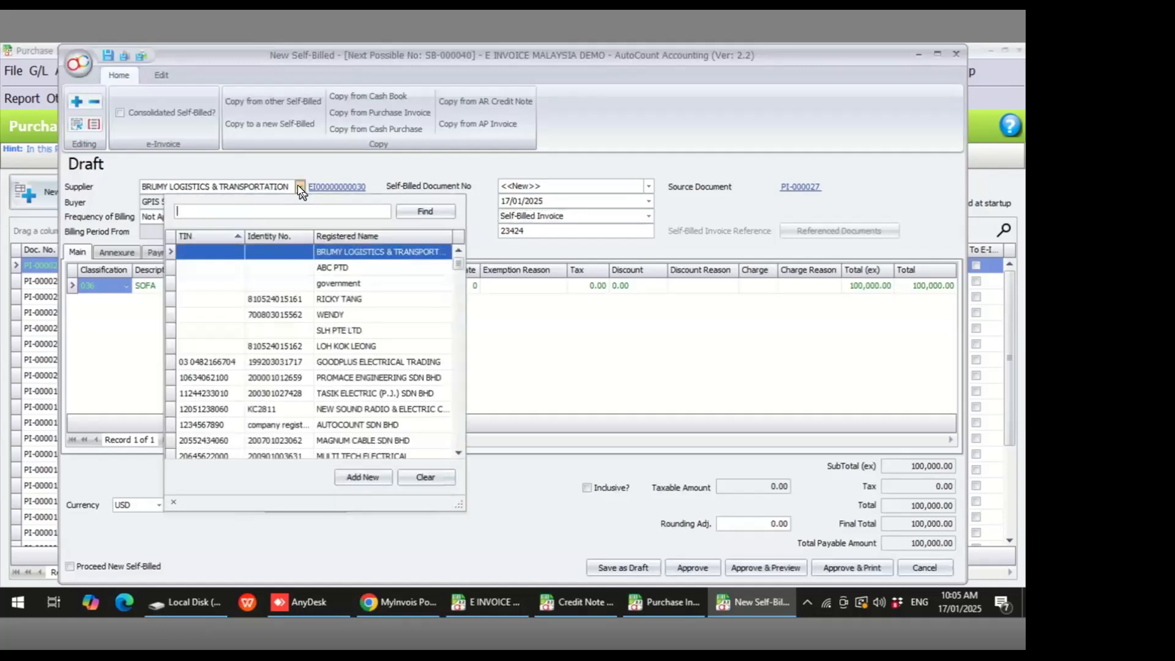
pyautogui.click(322, 253)
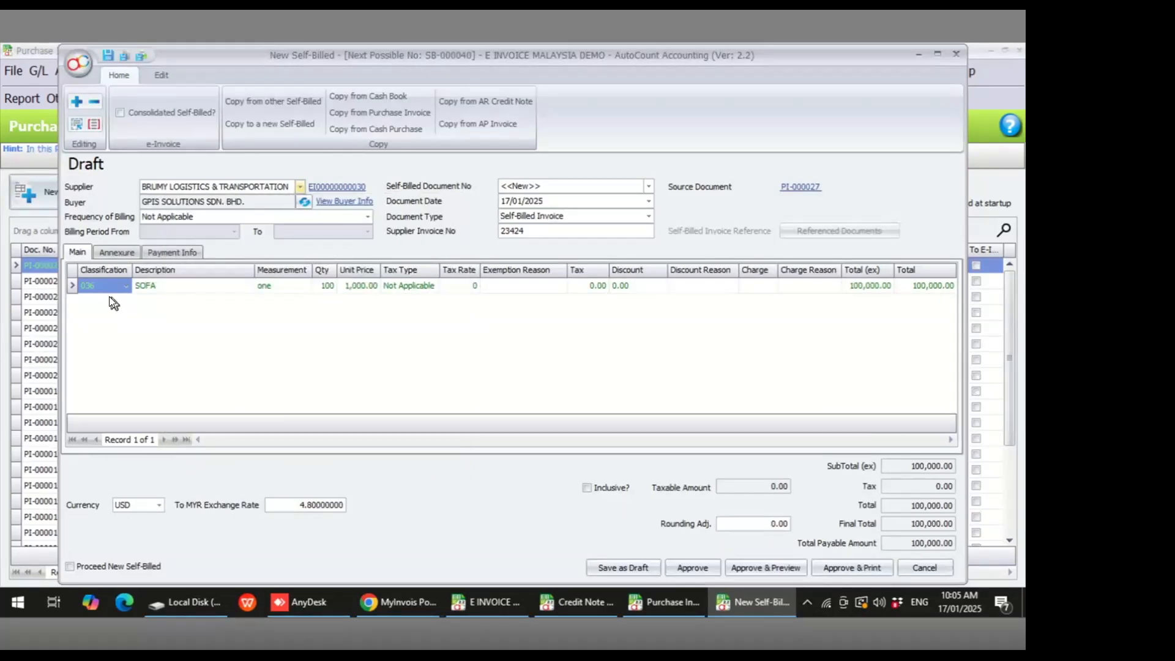
# - Set the SOFA line's classification to 034, keep the Self-Billed Invoice document type, and approve the self-billed document
pyautogui.click(126, 285)
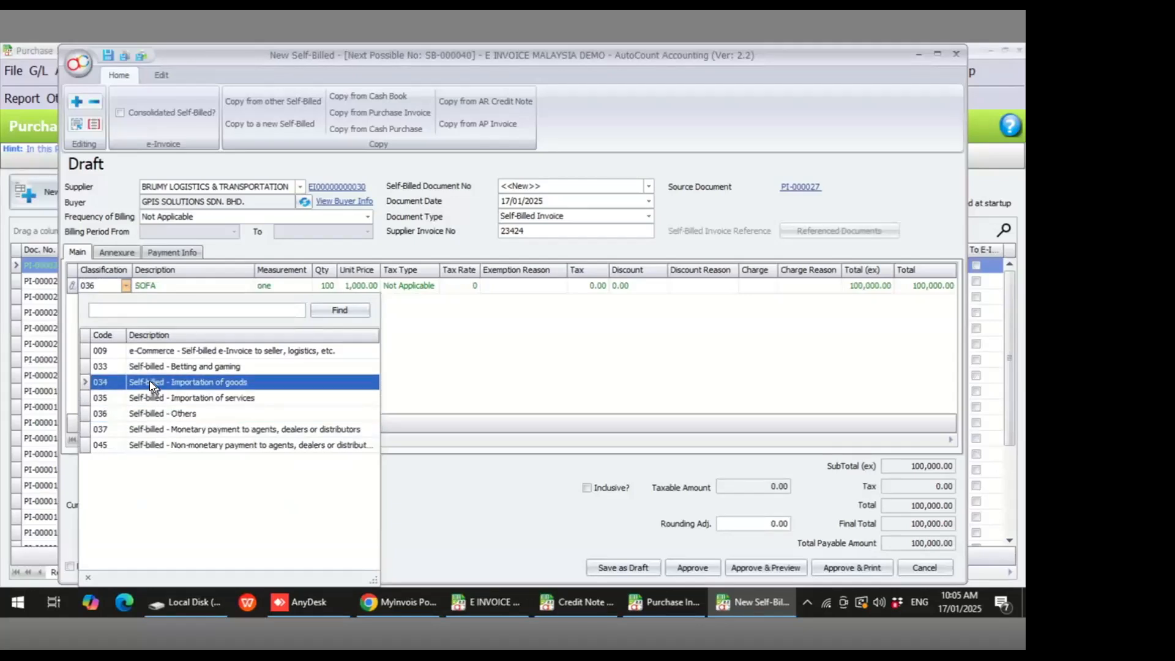
pyautogui.click(198, 382)
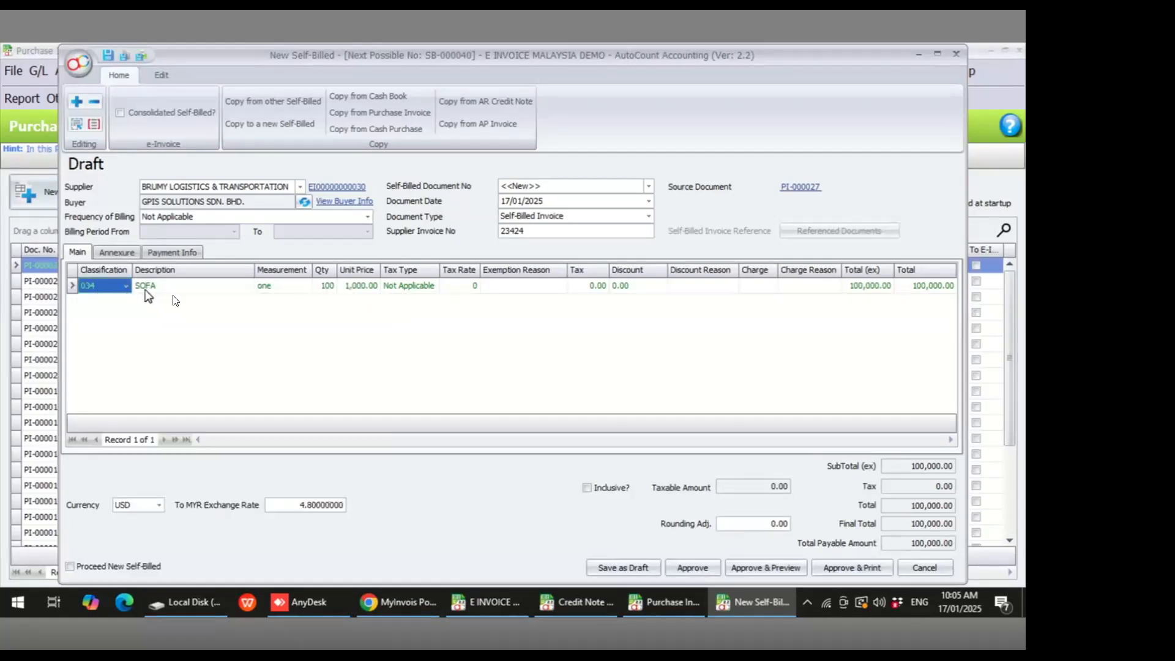
pyautogui.click(649, 217)
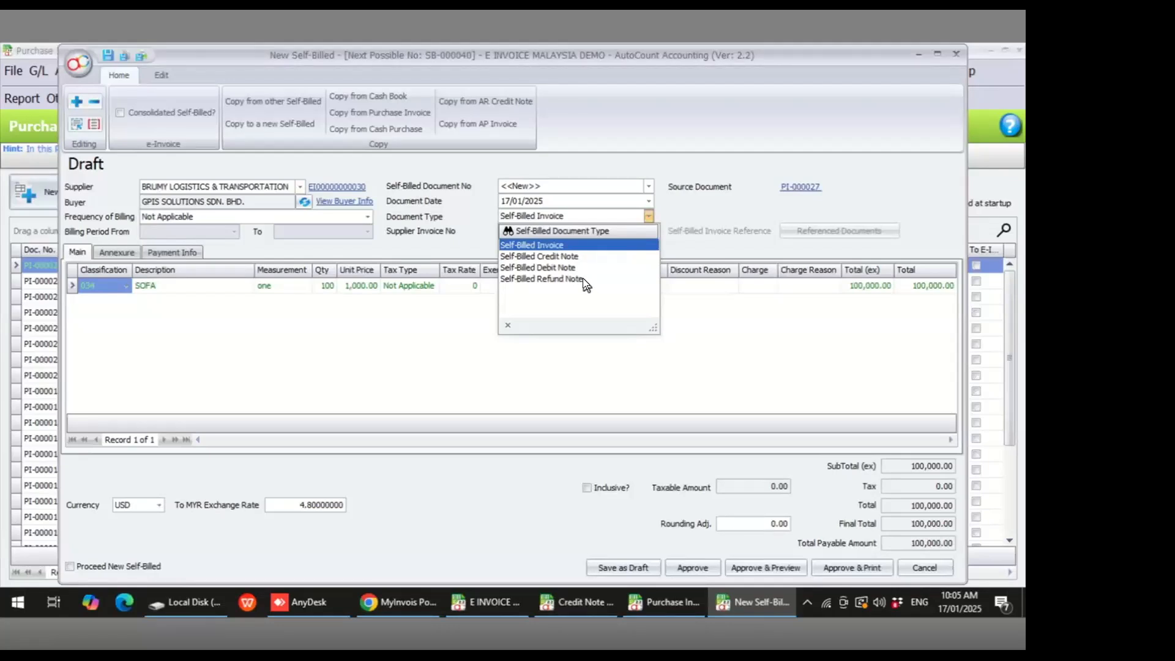
pyautogui.click(682, 216)
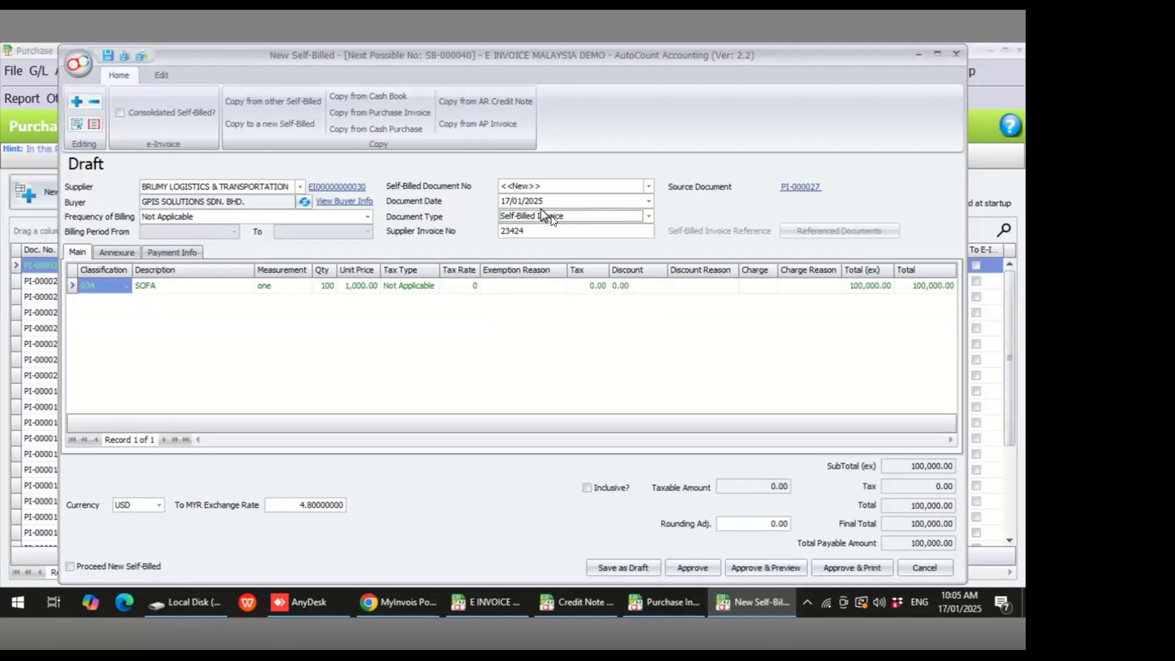
pyautogui.click(705, 568)
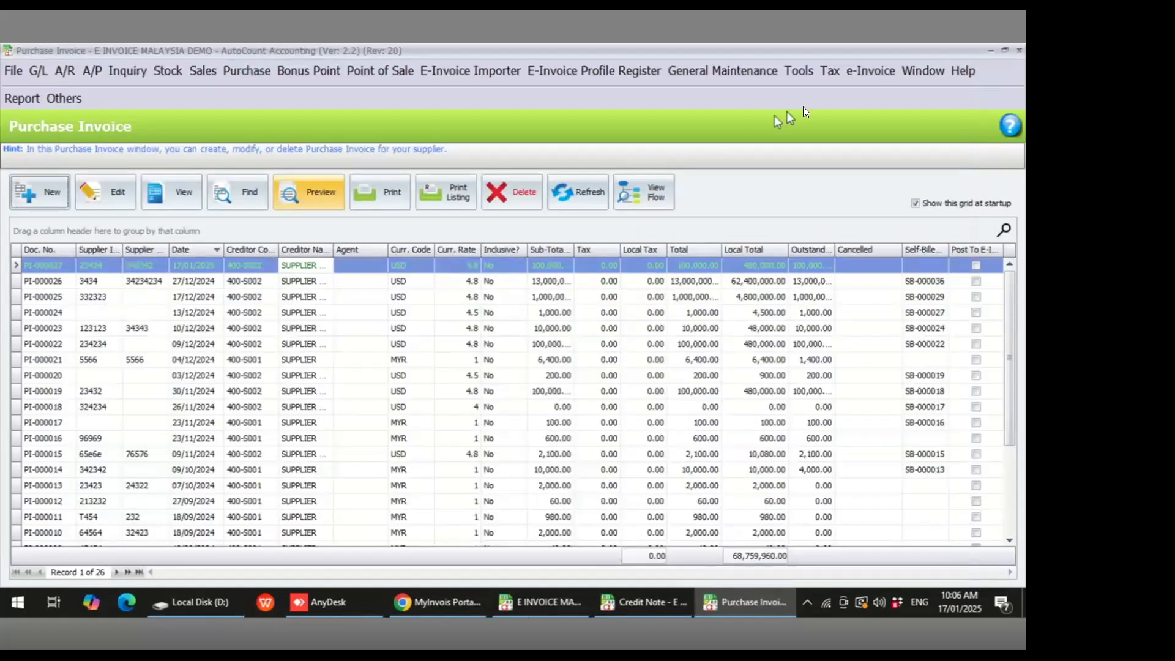
# - Open the Self-Billed document list and review the e-Invoice statuses of the latest self-billed invoices
pyautogui.click(861, 71)
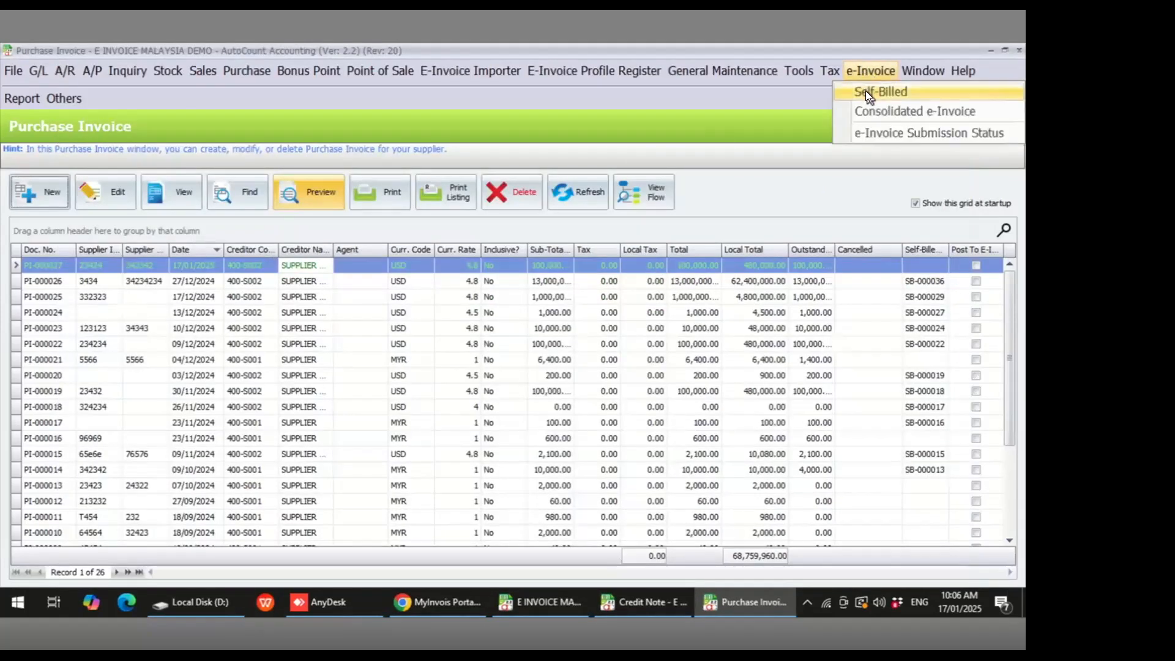
pyautogui.click(865, 90)
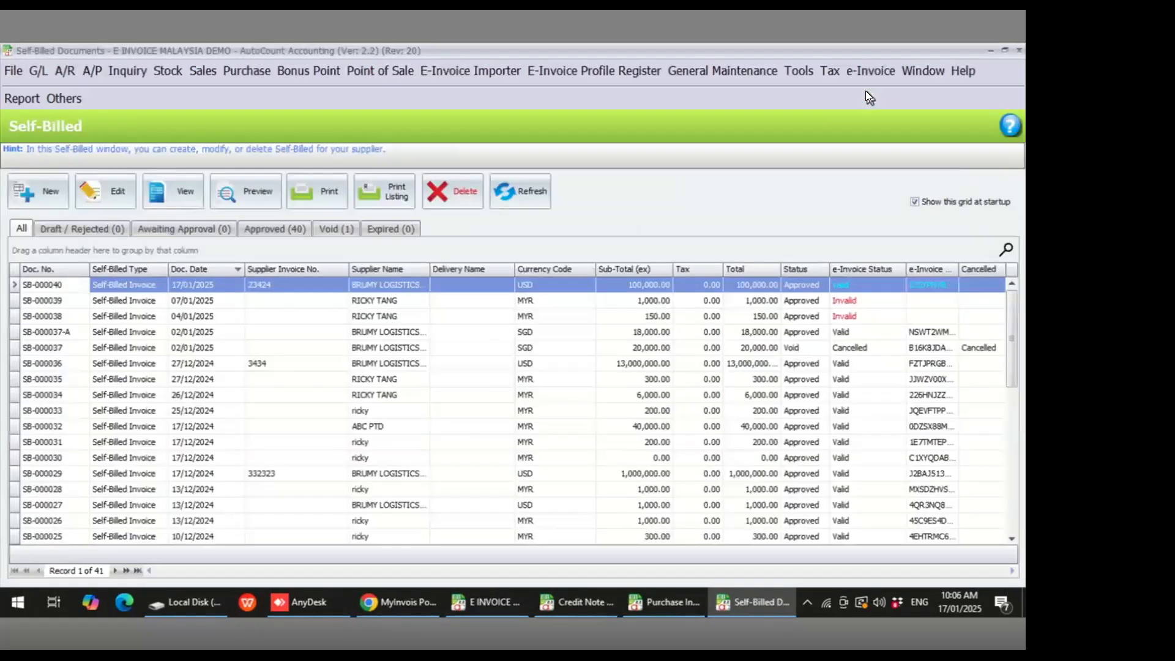
pyautogui.click(851, 286)
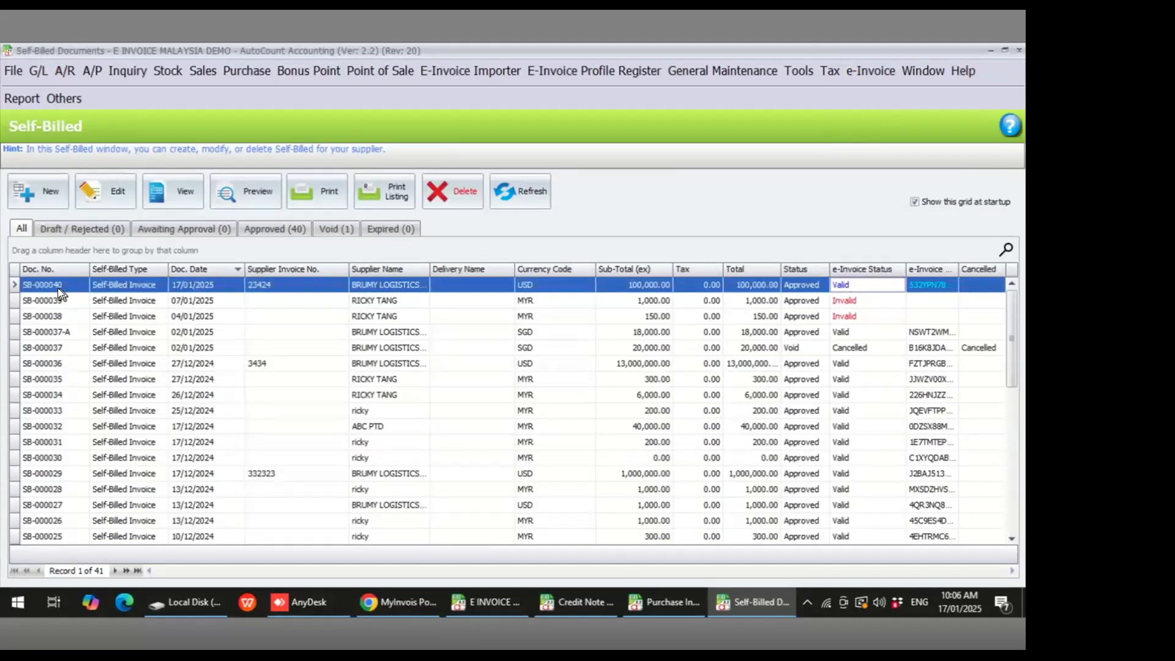
pyautogui.click(175, 285)
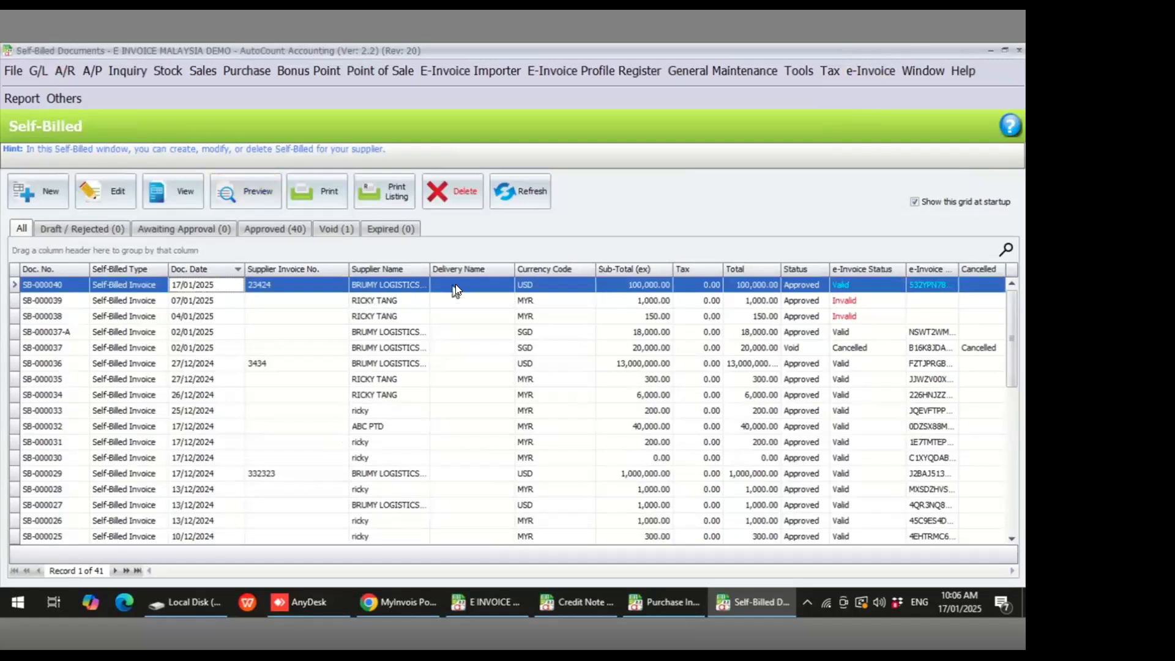
pyautogui.click(725, 302)
pyautogui.click(737, 317)
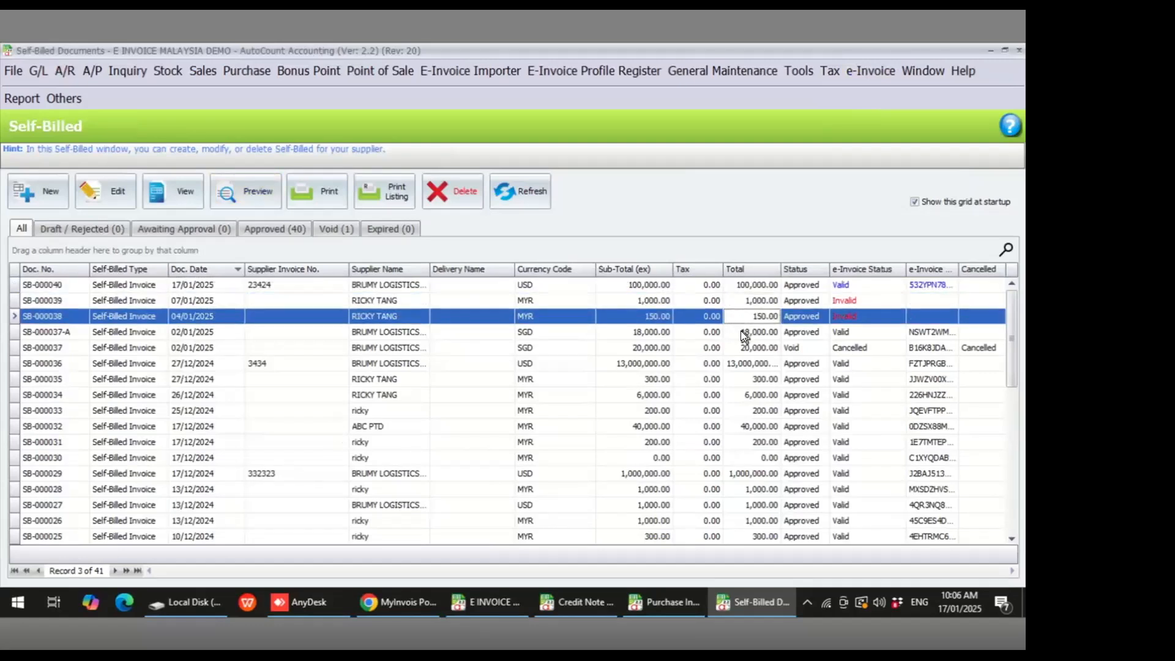
pyautogui.click(740, 330)
pyautogui.click(733, 306)
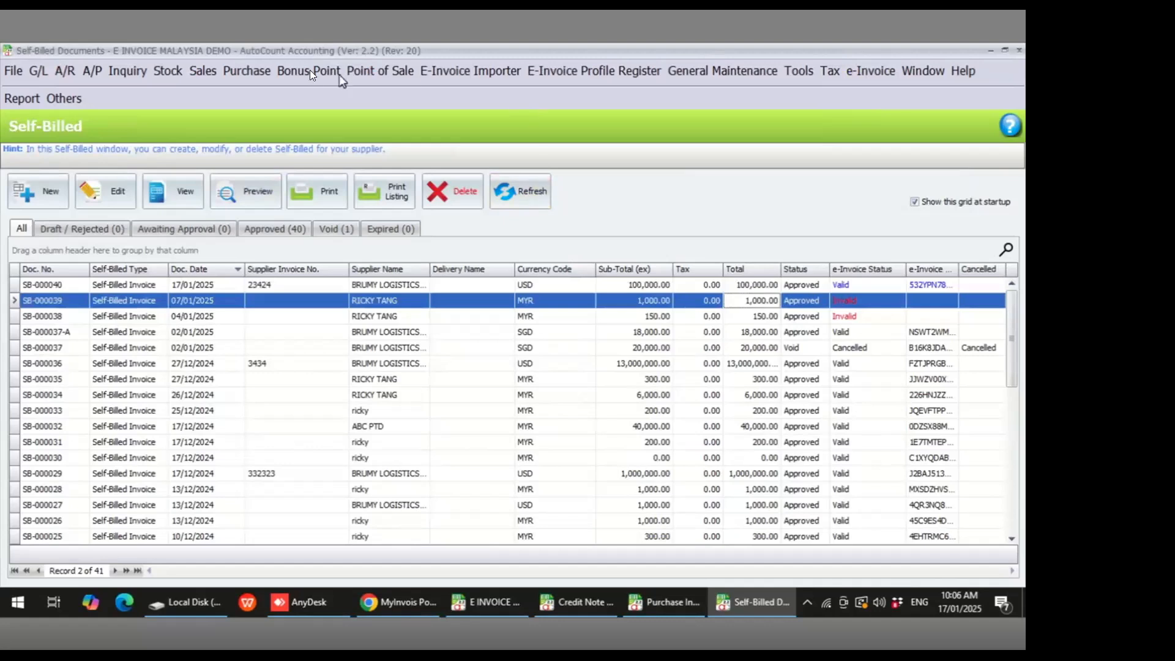
pyautogui.click(199, 74)
pyautogui.moveTo(251, 72)
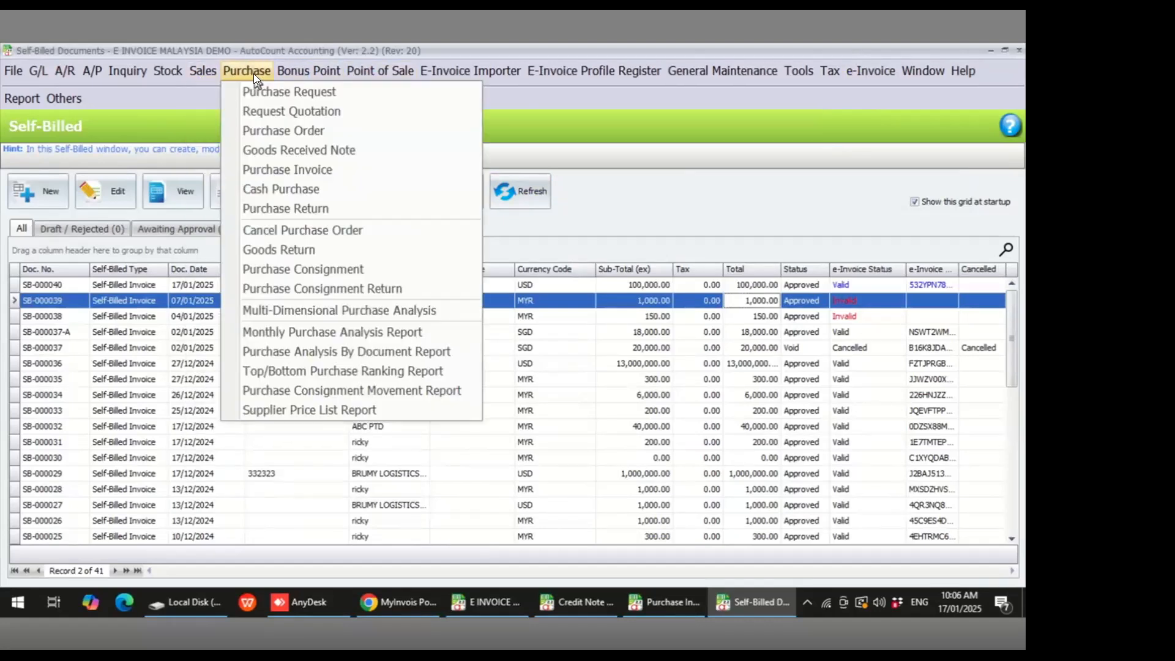
pyautogui.click(159, 99)
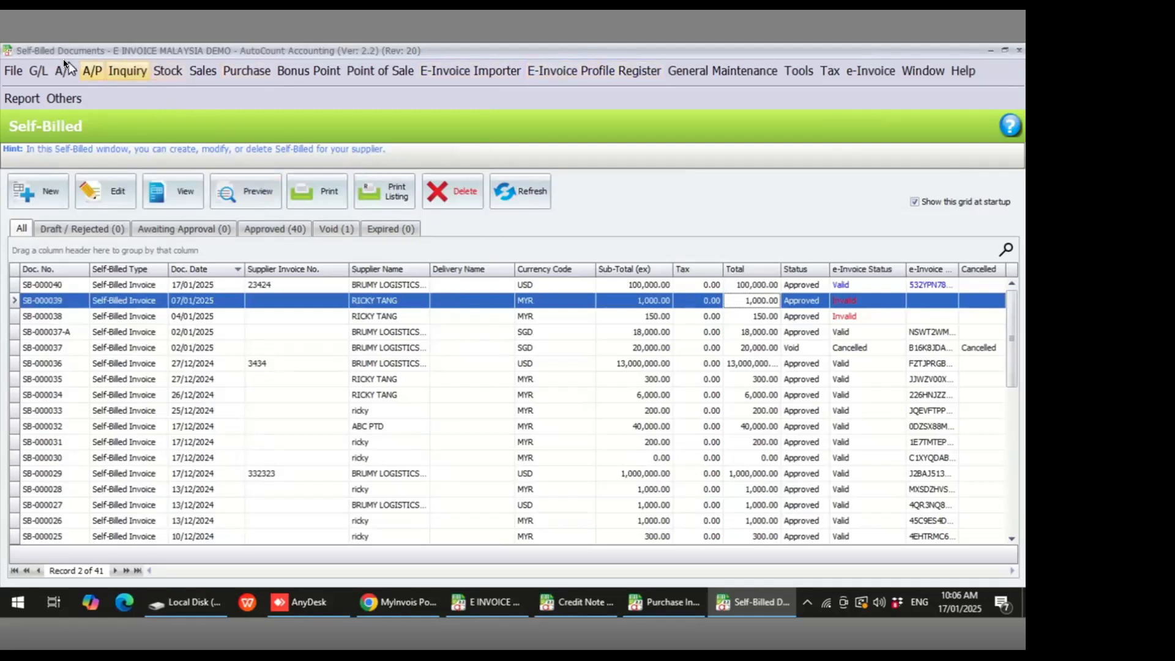
# - Create a new payment voucher in the Cash Book and set the payee to the individual supplier found by searching RICK
pyautogui.click(38, 71)
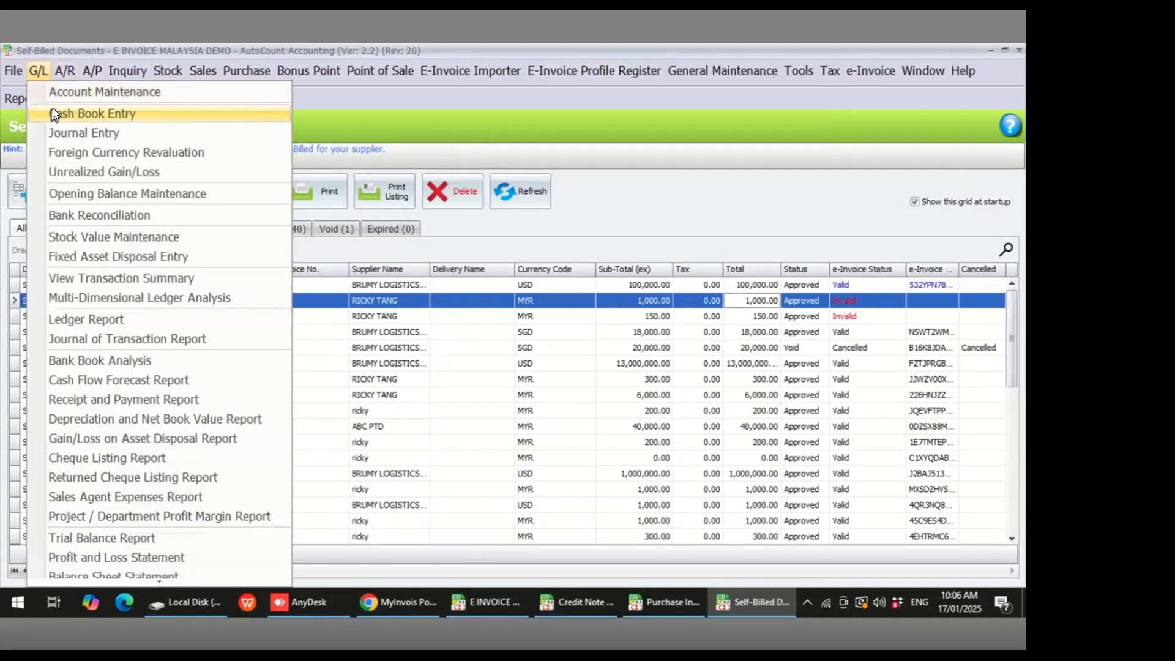
pyautogui.click(88, 114)
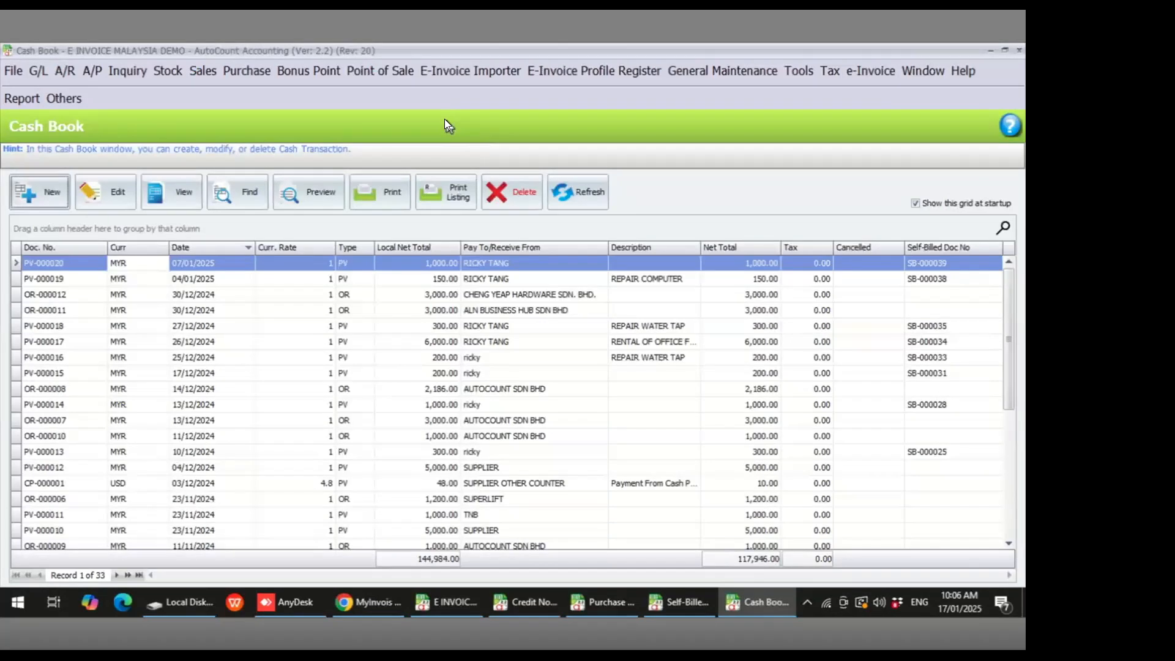
pyautogui.click(48, 194)
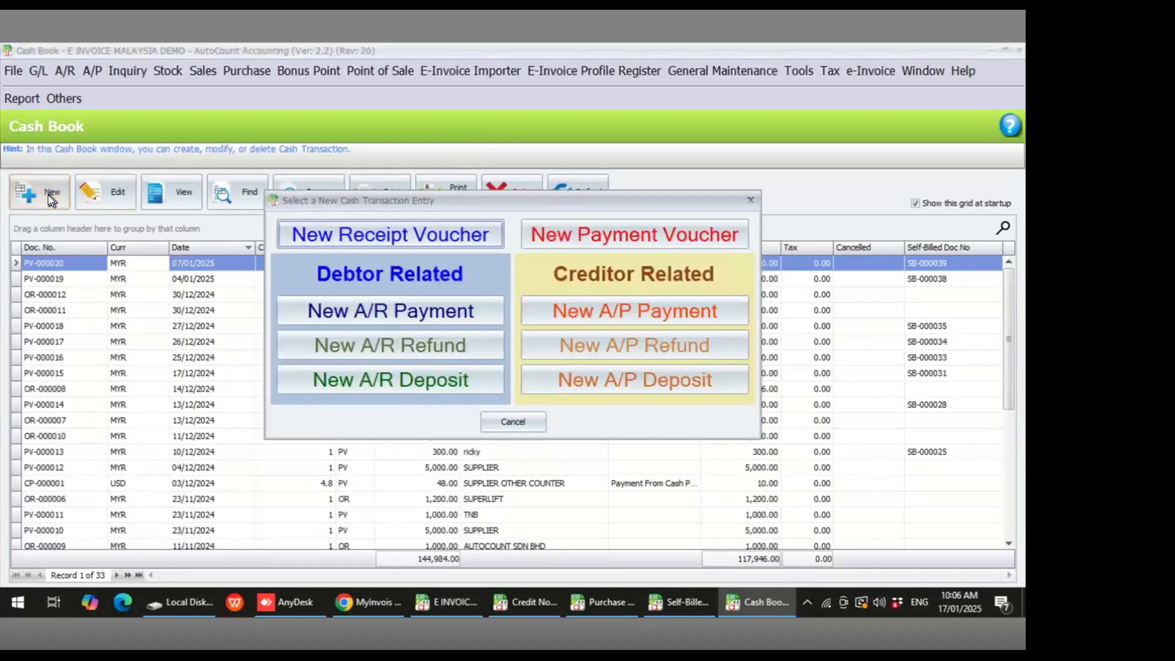
pyautogui.click(631, 237)
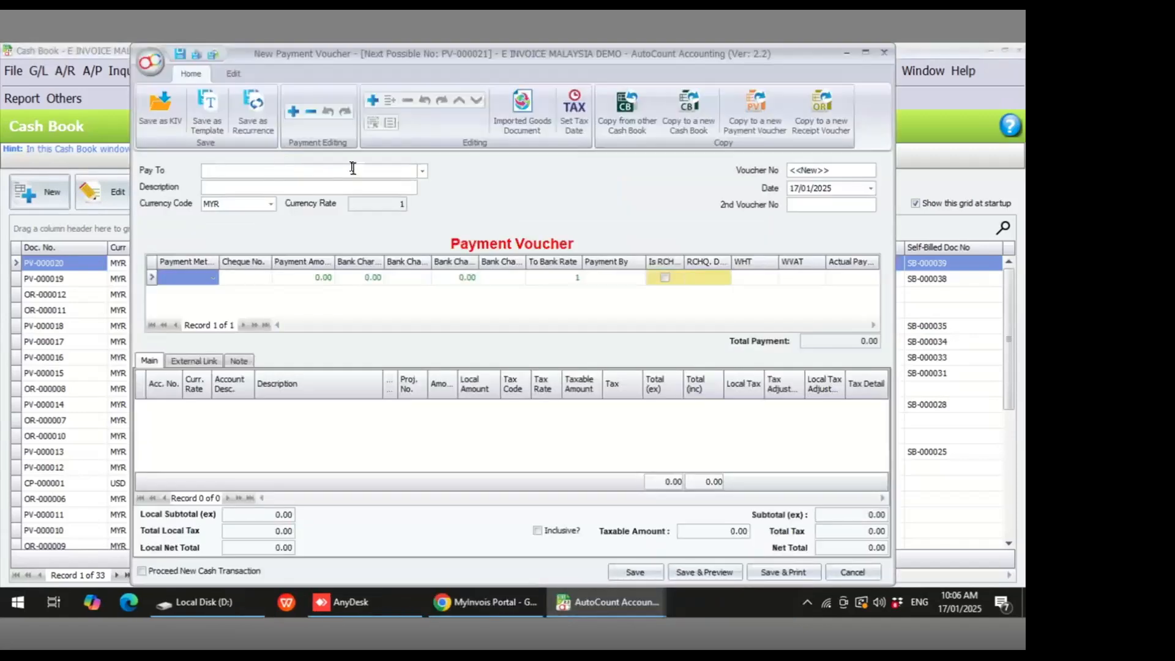
pyautogui.click(422, 170)
pyautogui.click(422, 171)
pyautogui.write('RICK')
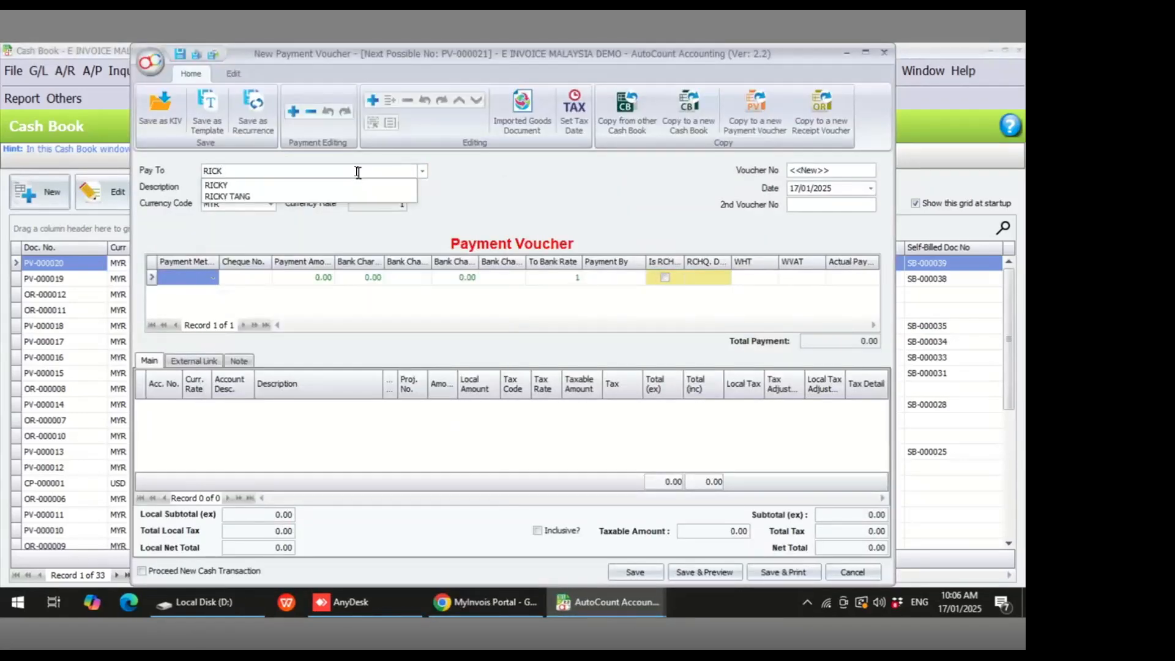
pyautogui.click(423, 169)
pyautogui.click(424, 168)
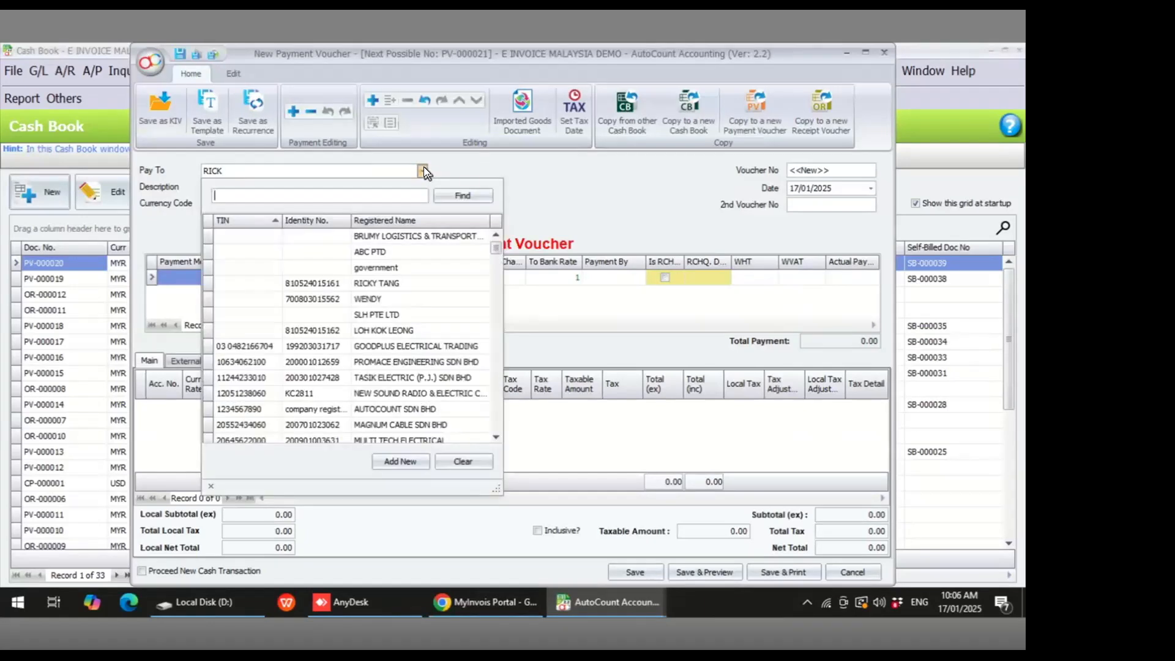
pyautogui.click(383, 284)
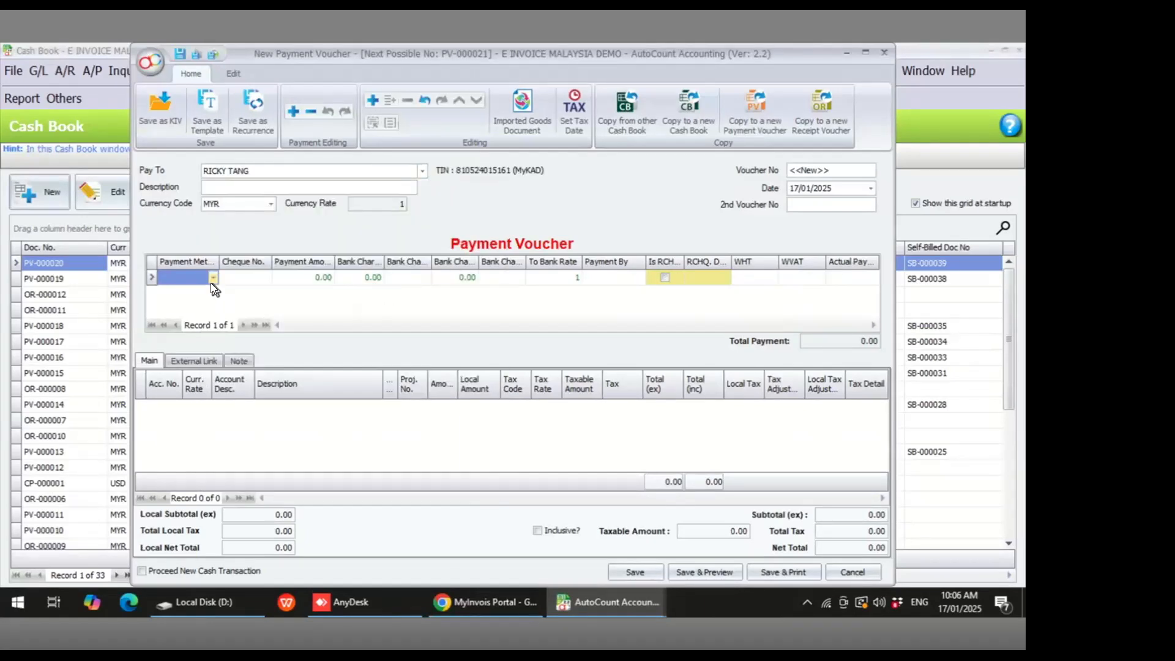
# - Set the voucher's payment method to CASH and open account selection for a new detail line
pyautogui.click(211, 280)
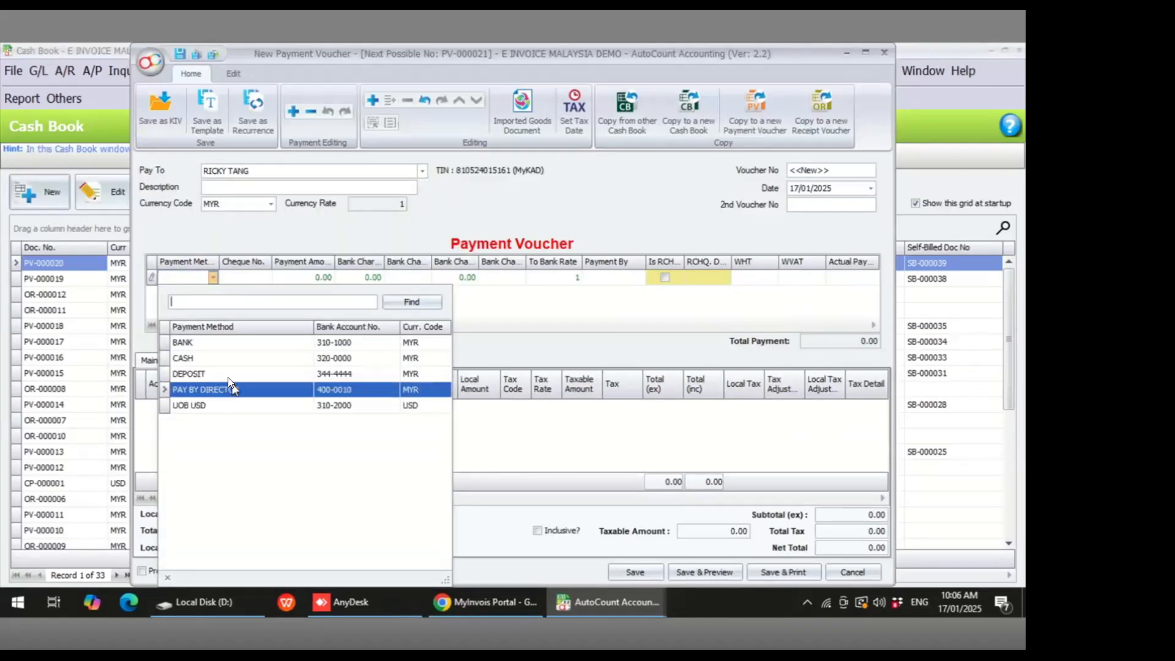
pyautogui.click(211, 357)
pyautogui.rightClick(160, 413)
pyautogui.click(184, 422)
pyautogui.click(164, 408)
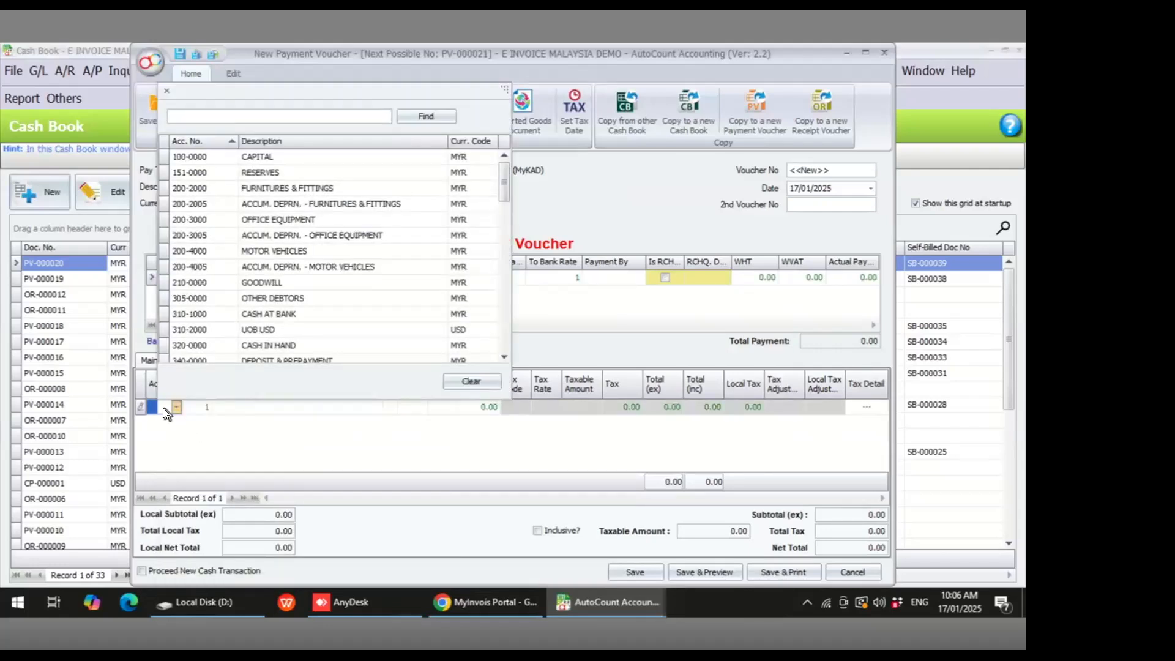
# - Search the accounts for COM and assign 913-0000 COMMISSIONS & ALLOWANCES to the detail line
pyautogui.write('MAIN')
pyautogui.press('Return')
pyautogui.press('BackSpace')
pyautogui.press('BackSpace')
pyautogui.press('BackSpace')
pyautogui.press('BackSpace')
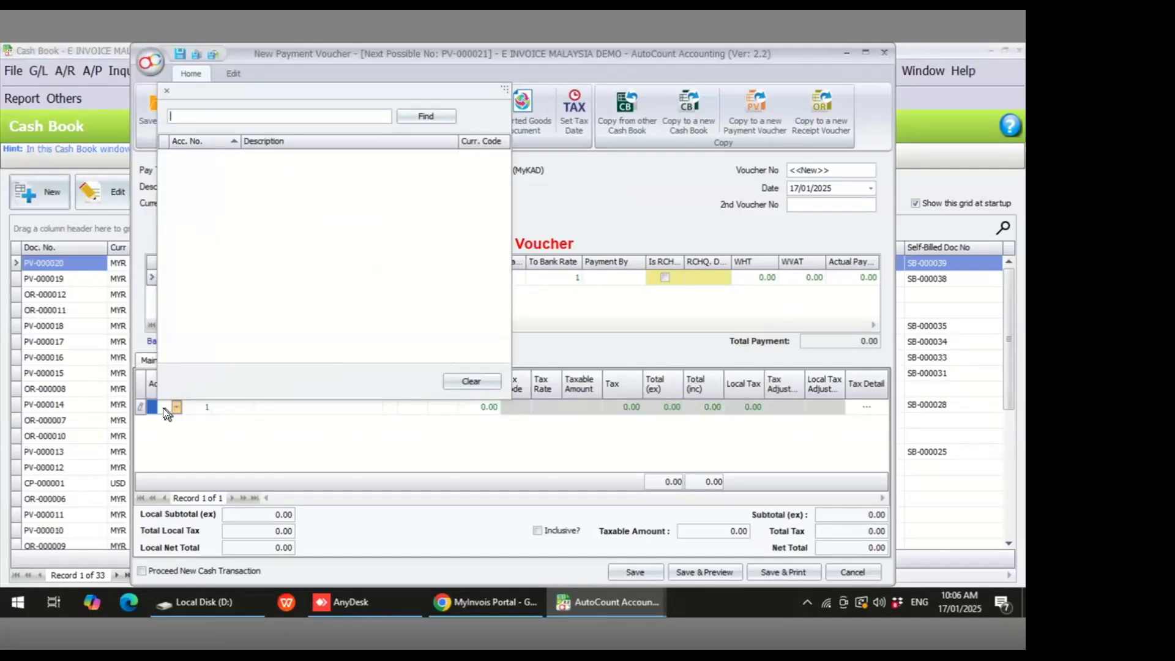
pyautogui.press('Return')
pyautogui.write('COM')
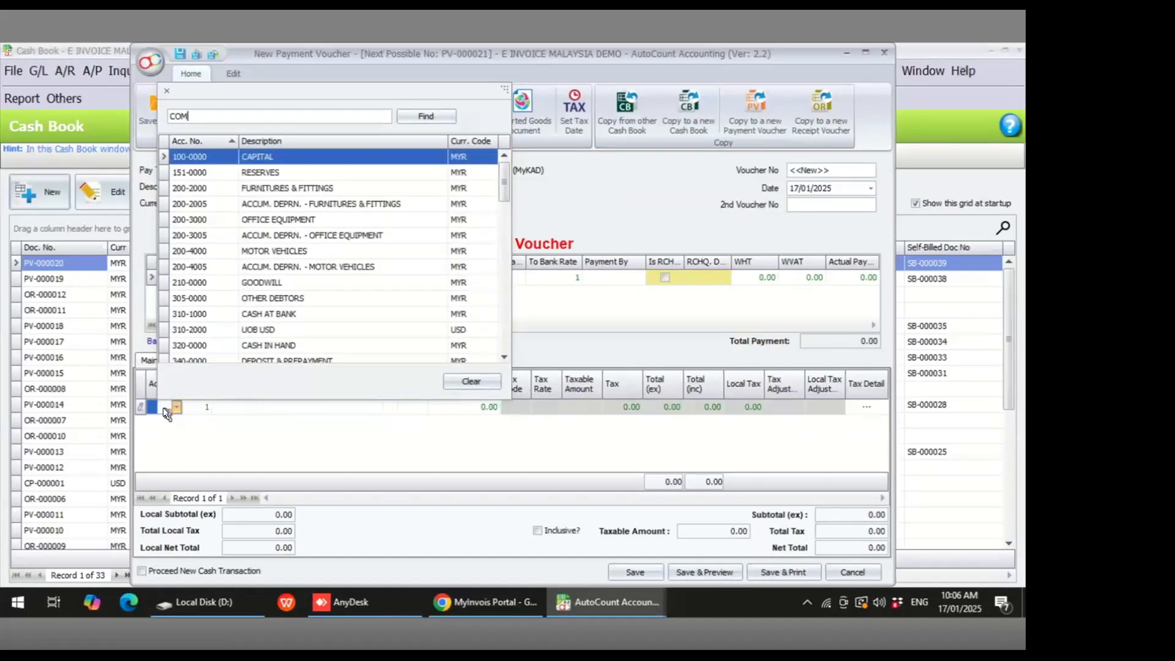
pyautogui.press('Return')
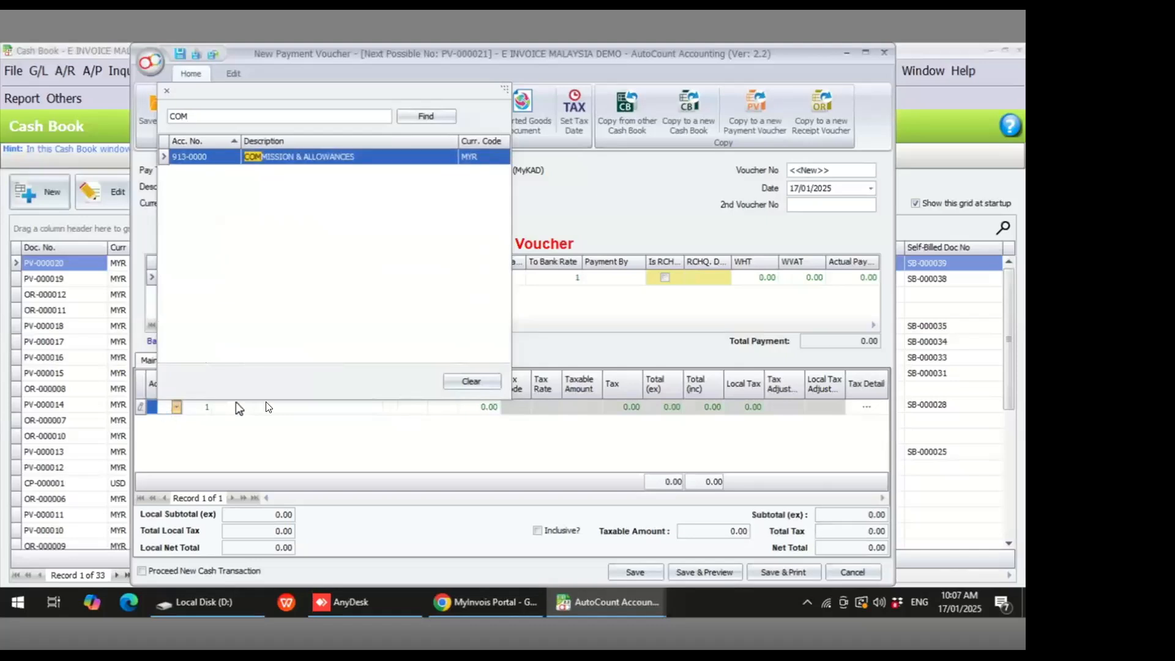
pyautogui.doubleClick(290, 154)
# - Enter the detail line description COM FOR RENT HOUSE
pyautogui.click(300, 407)
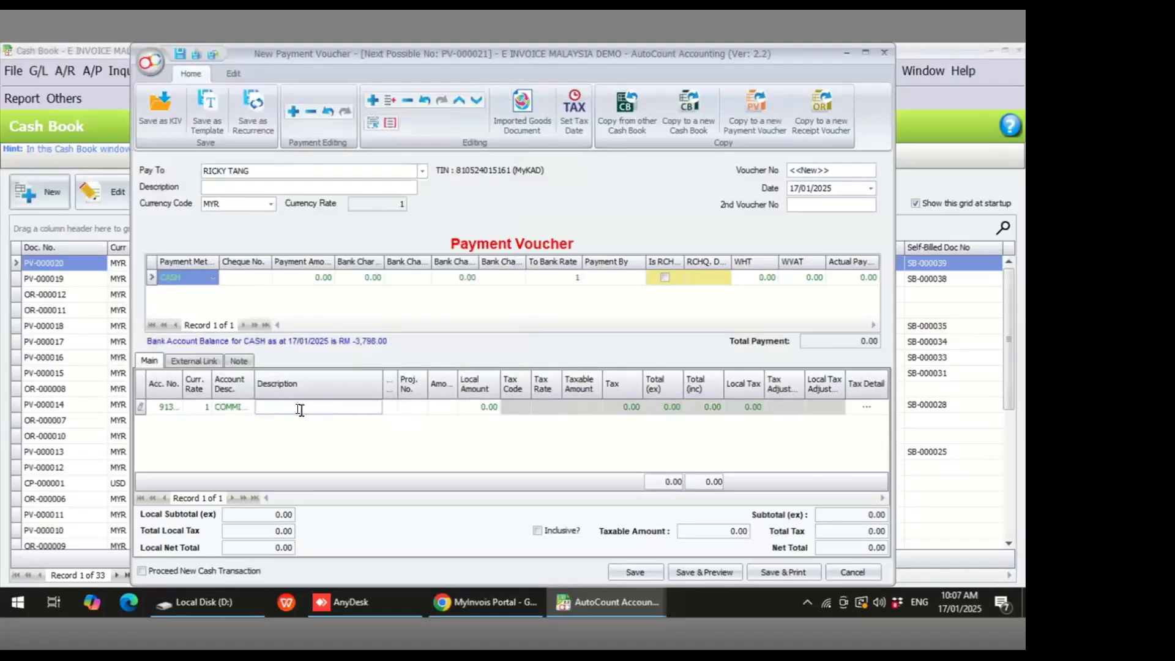
pyautogui.write('COM')
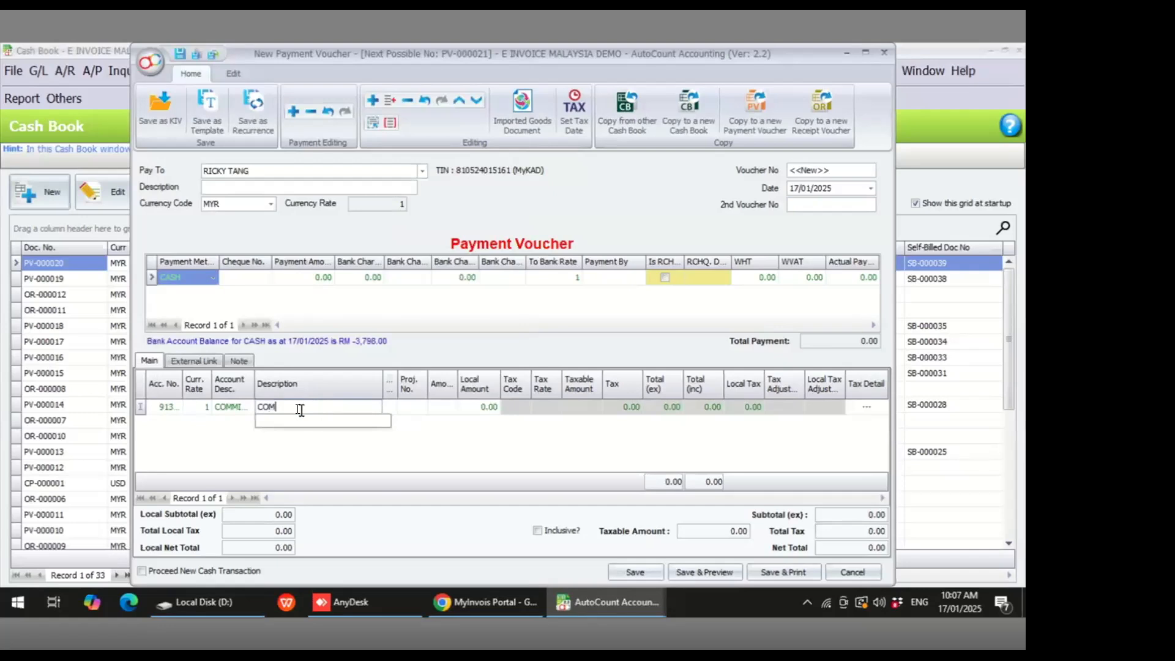
pyautogui.write(' FOR RENT HOUSE')
pyautogui.click(425, 432)
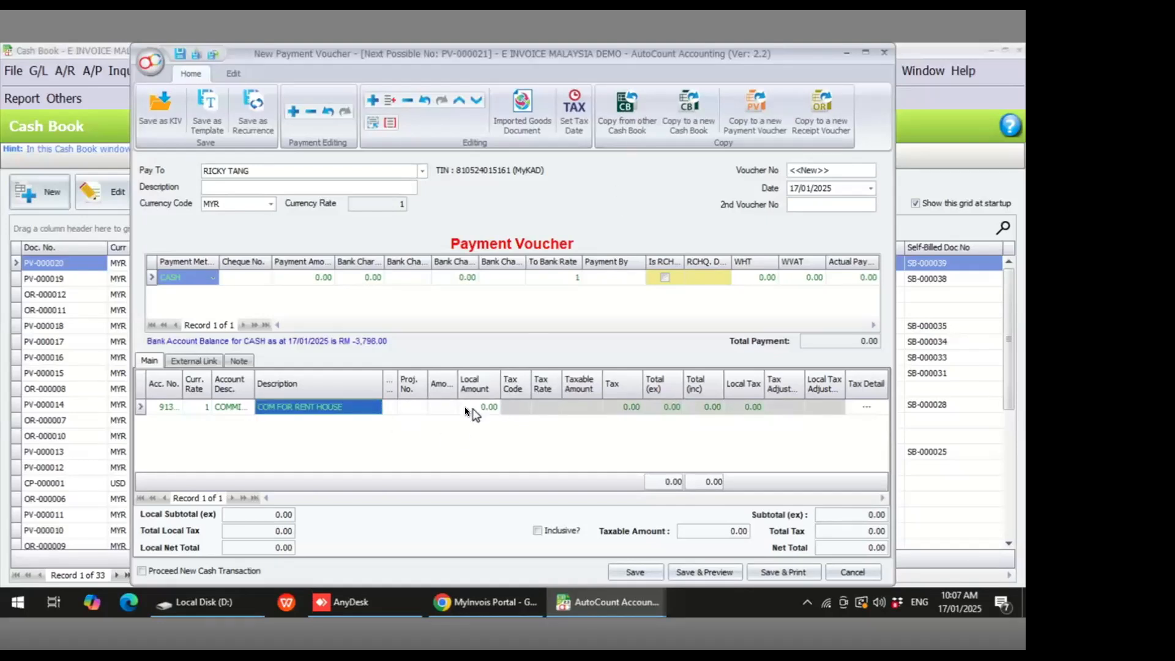
# - Set the line amount to 1000 and save the payment voucher
pyautogui.click(438, 407)
pyautogui.write('1000')
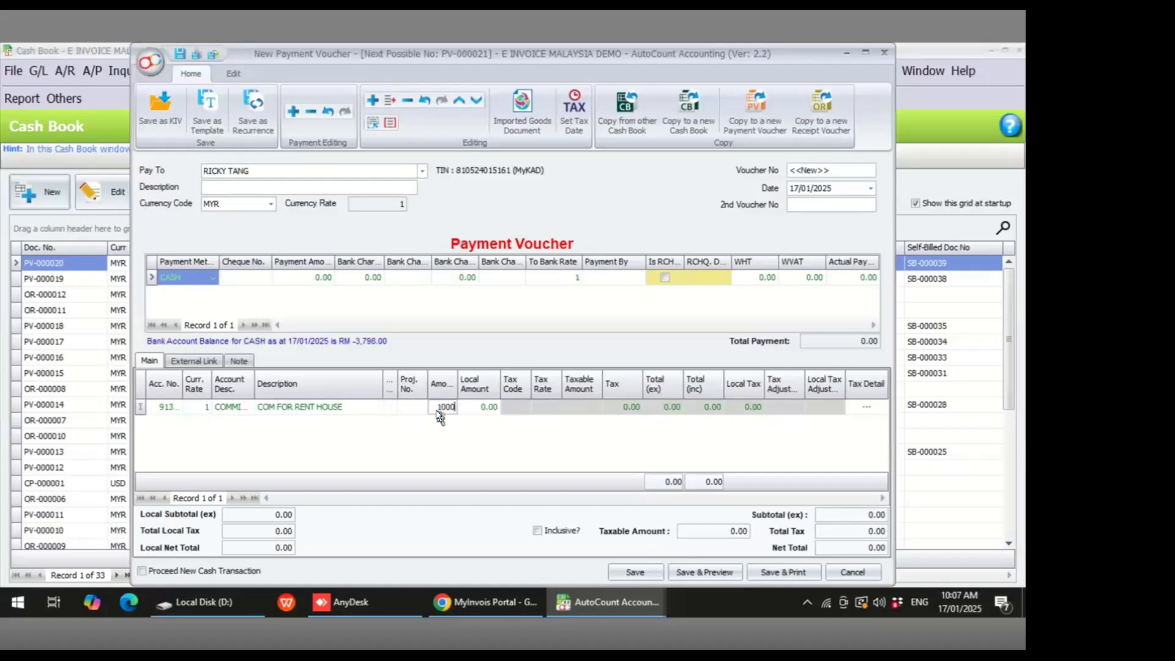
pyautogui.press('Tab')
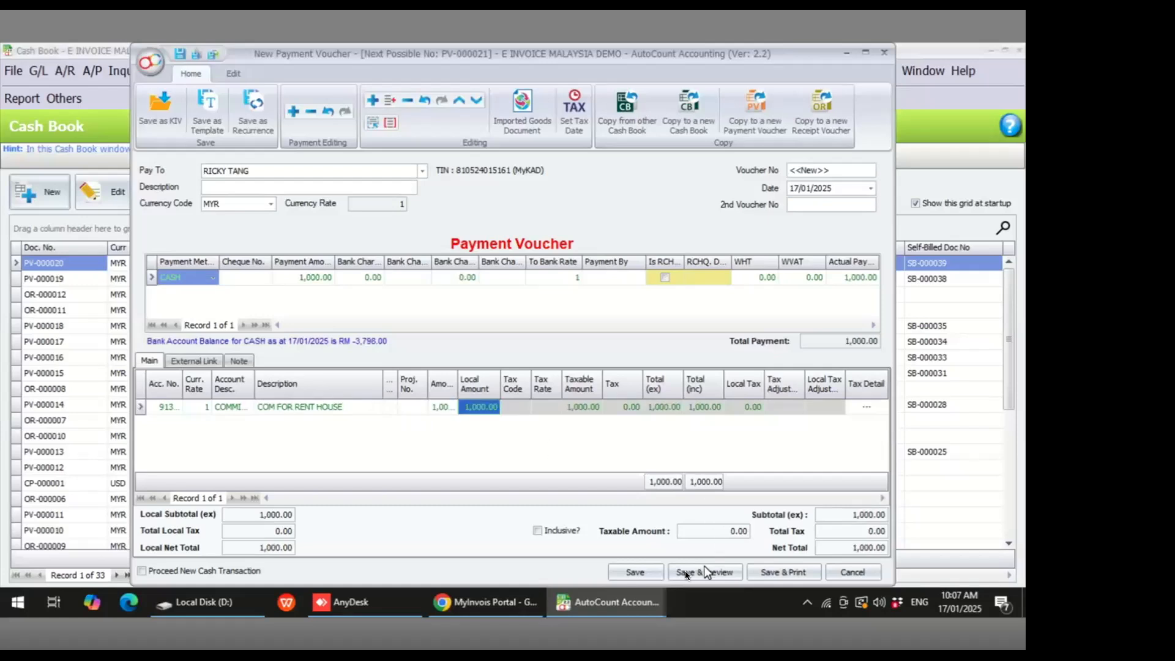
pyautogui.click(649, 571)
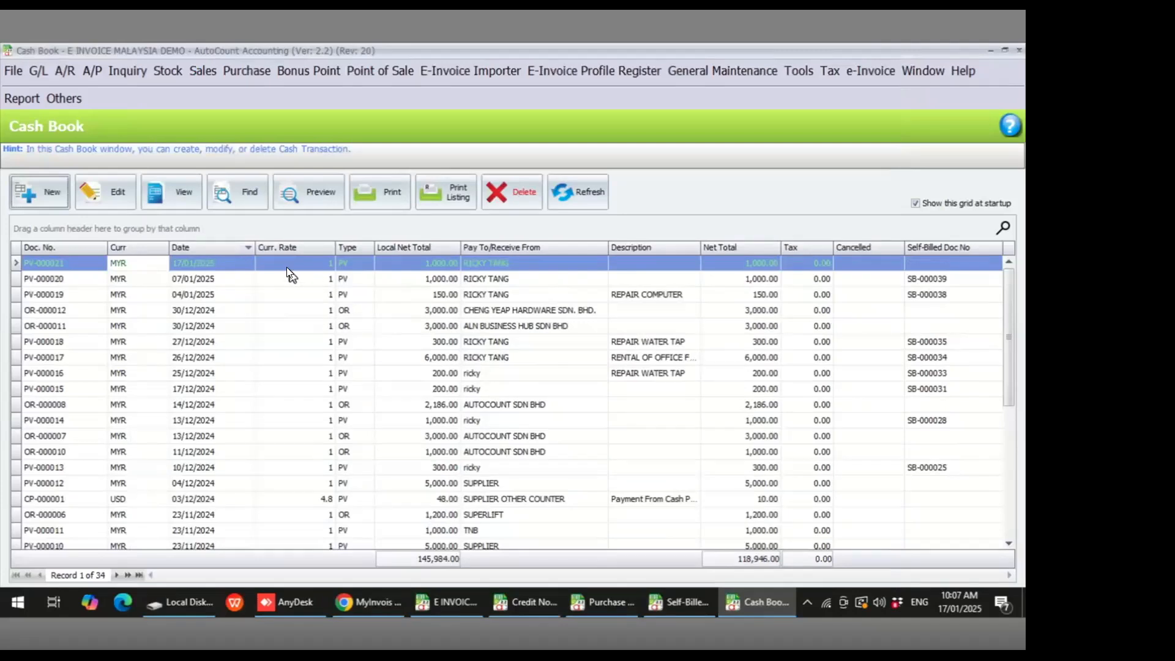
# - Copy the new payment voucher PV-000021 to a new Self-Billed document
pyautogui.click(286, 266)
pyautogui.click(484, 264)
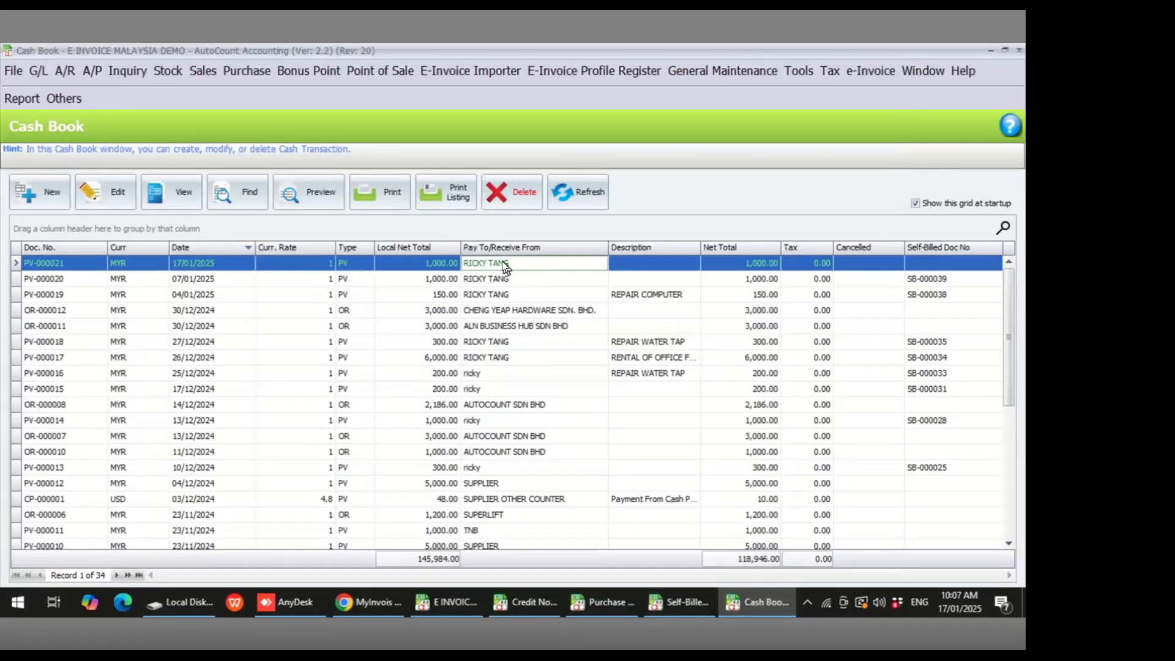
pyautogui.rightClick(503, 265)
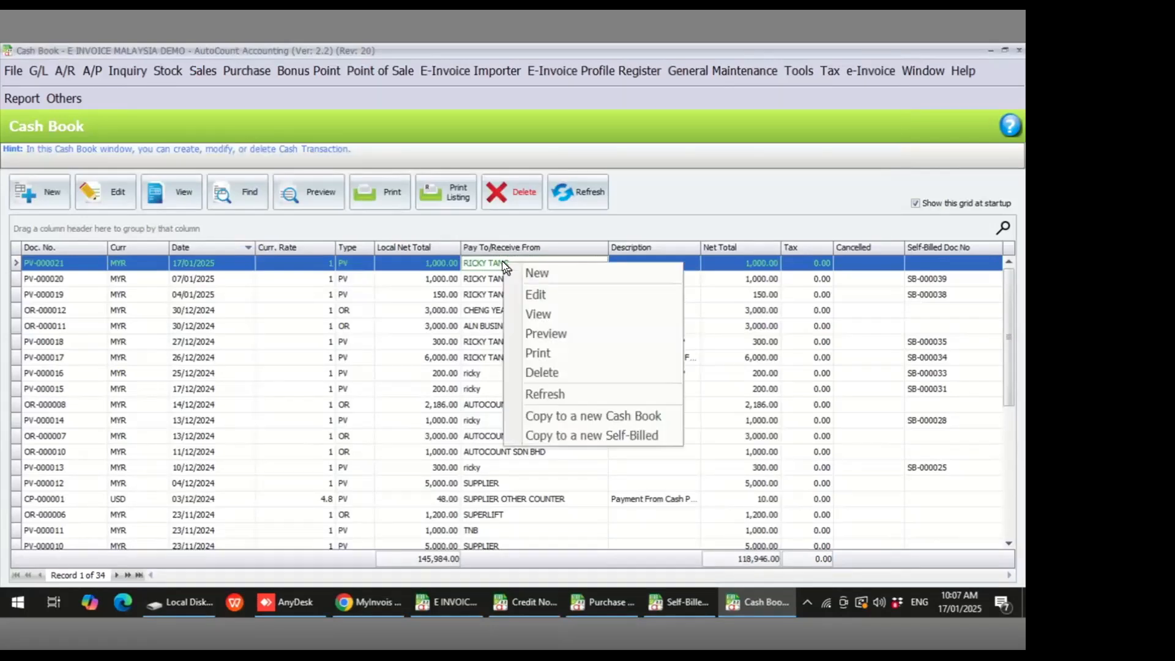
pyautogui.click(619, 435)
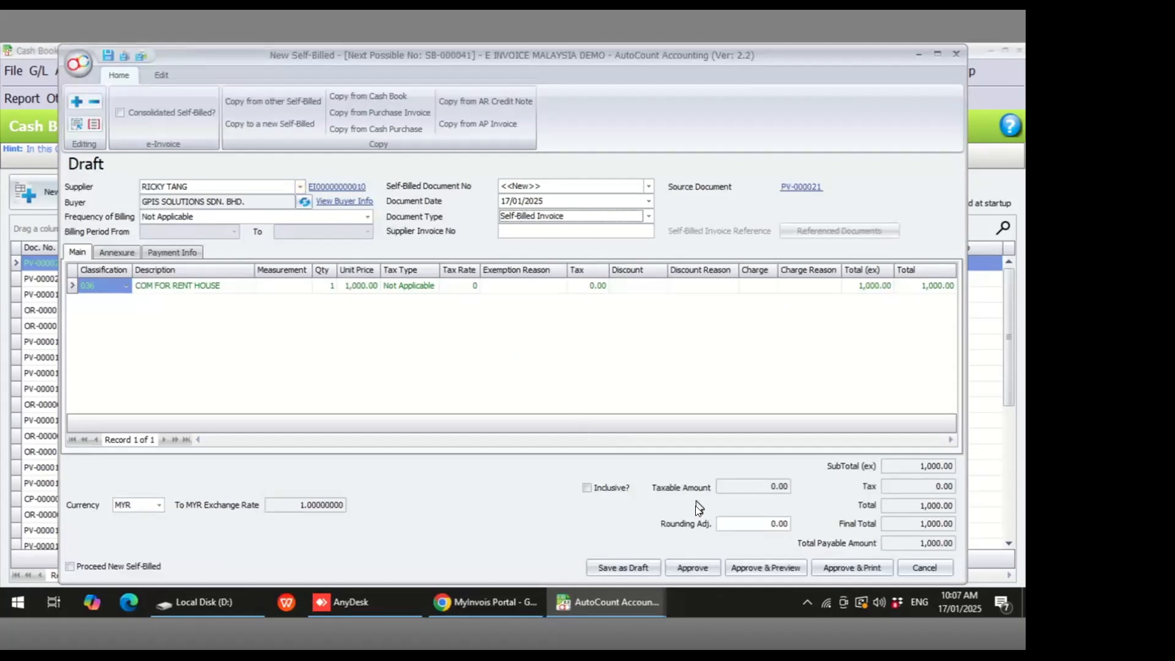
# - Set the line's classification to 036 Self-billed - Others and approve the self-billed document
pyautogui.click(126, 285)
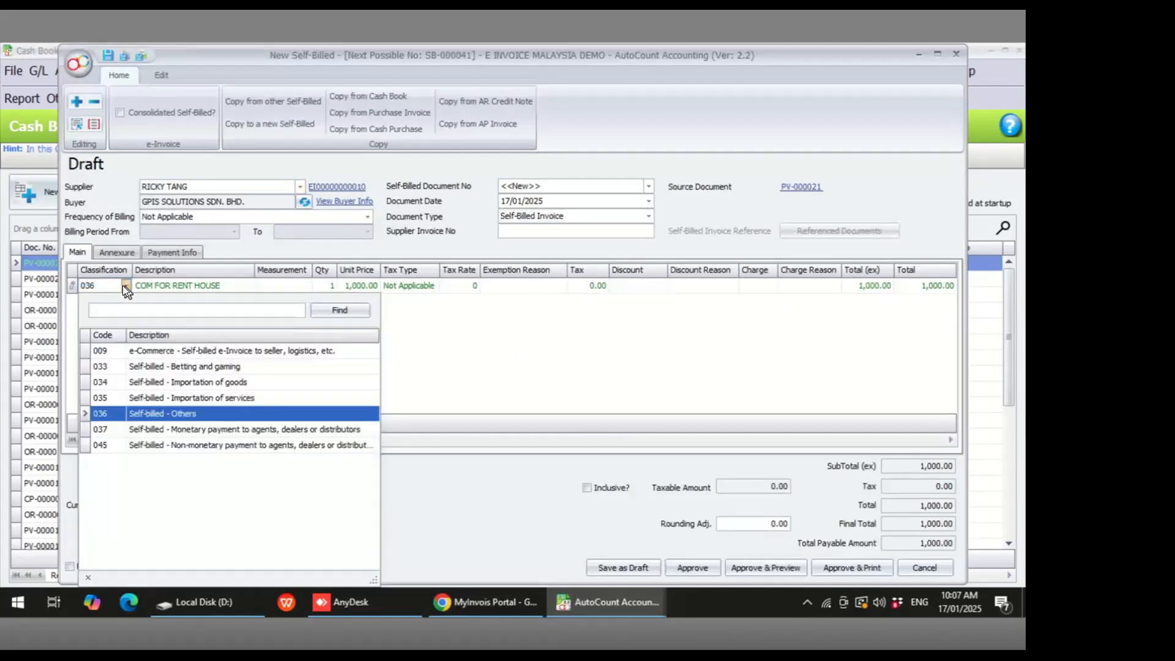
pyautogui.click(186, 411)
pyautogui.click(693, 567)
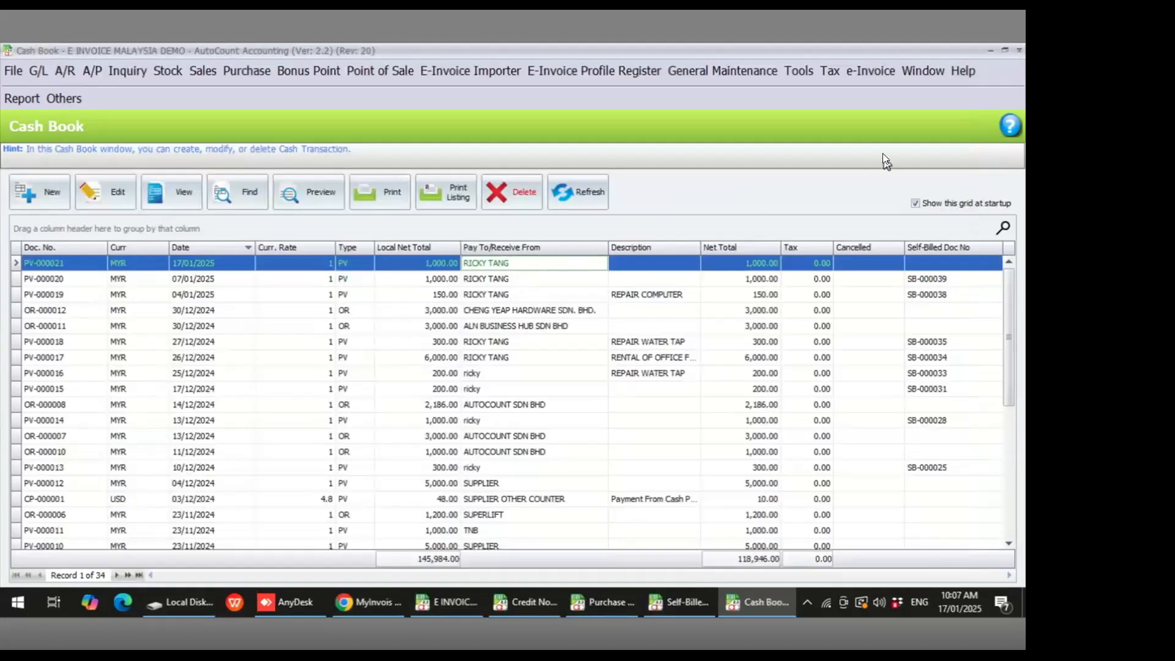
# - Switch to the Self-Billed document list and refresh the e-Invoice status of SB-000041
pyautogui.click(871, 73)
pyautogui.click(869, 93)
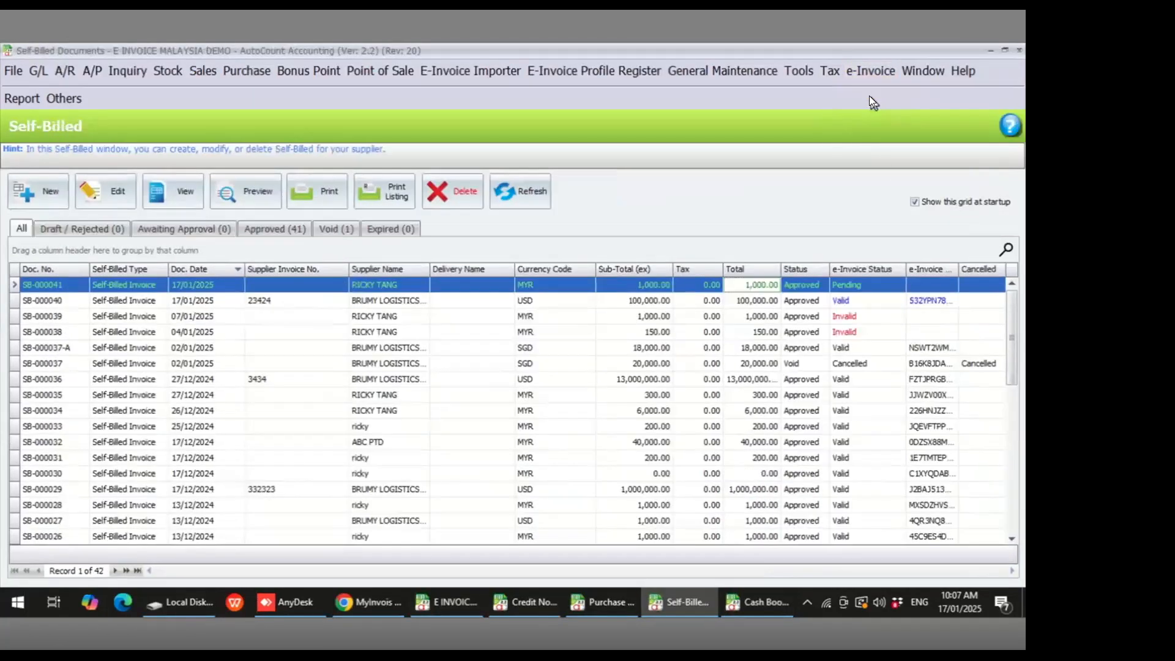
pyautogui.click(852, 286)
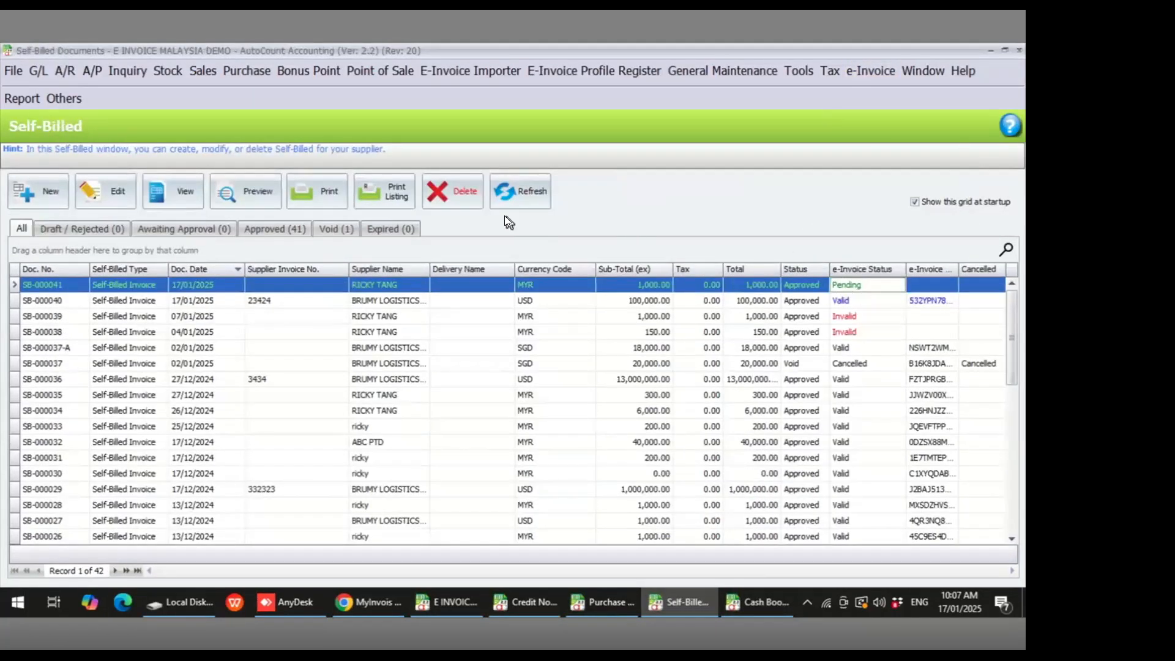
pyautogui.click(518, 202)
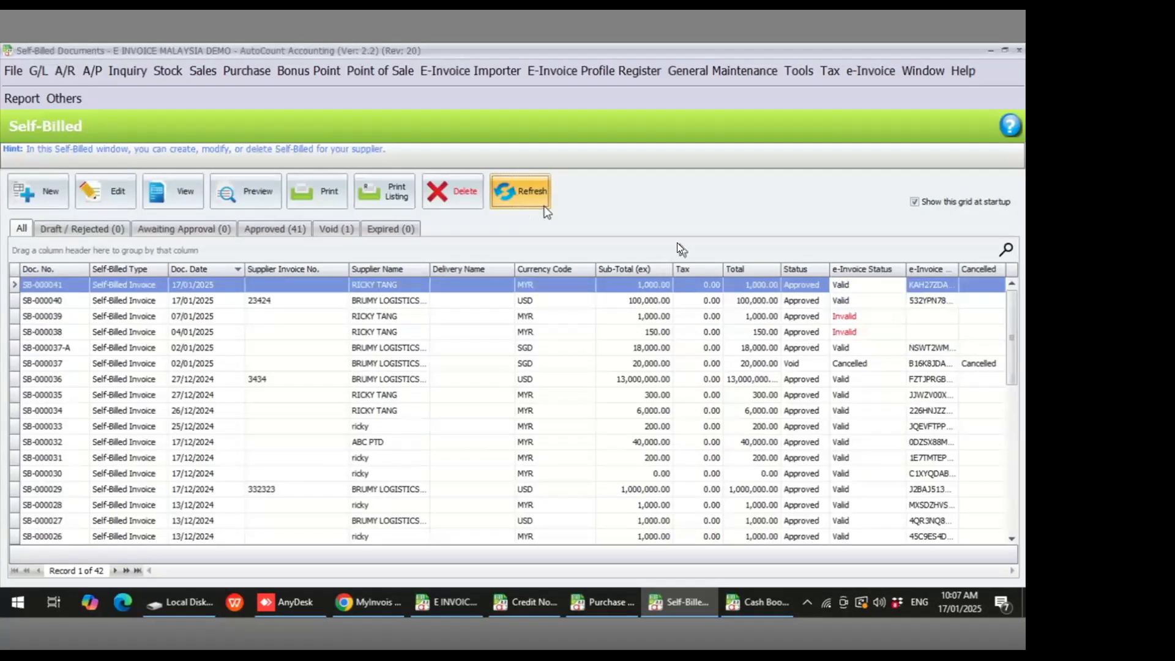
pyautogui.click(846, 284)
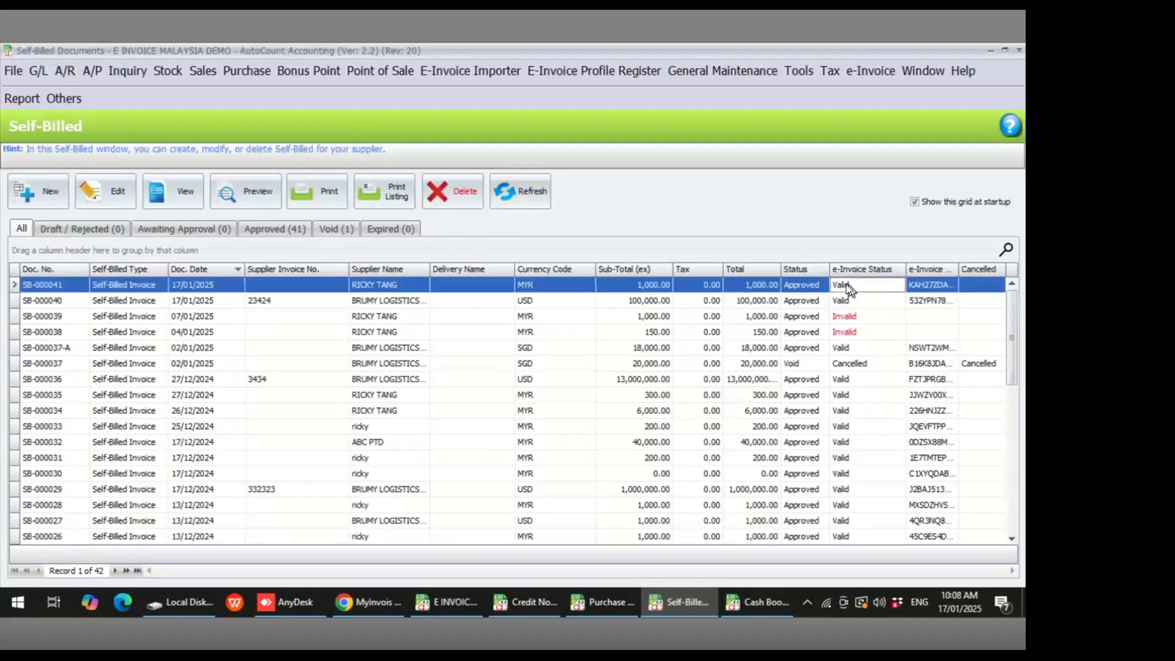
# - Preview SB-000041 with the Full Tax Self-Billed report and open its LHDN validated QR link
pyautogui.click(248, 192)
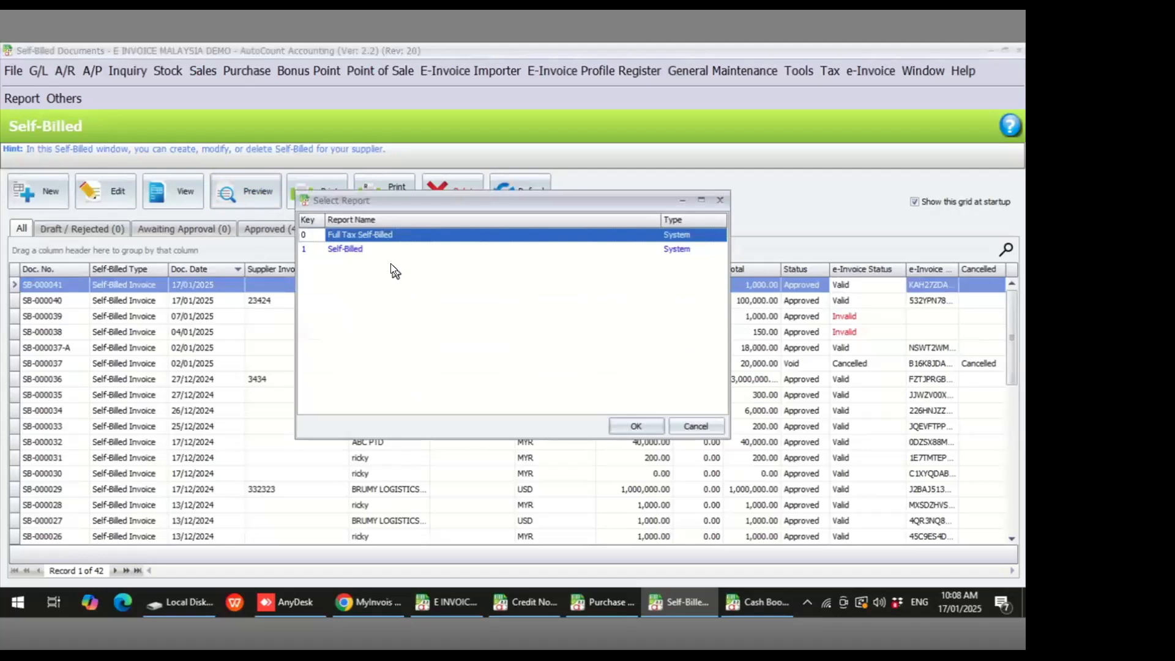
pyautogui.click(630, 426)
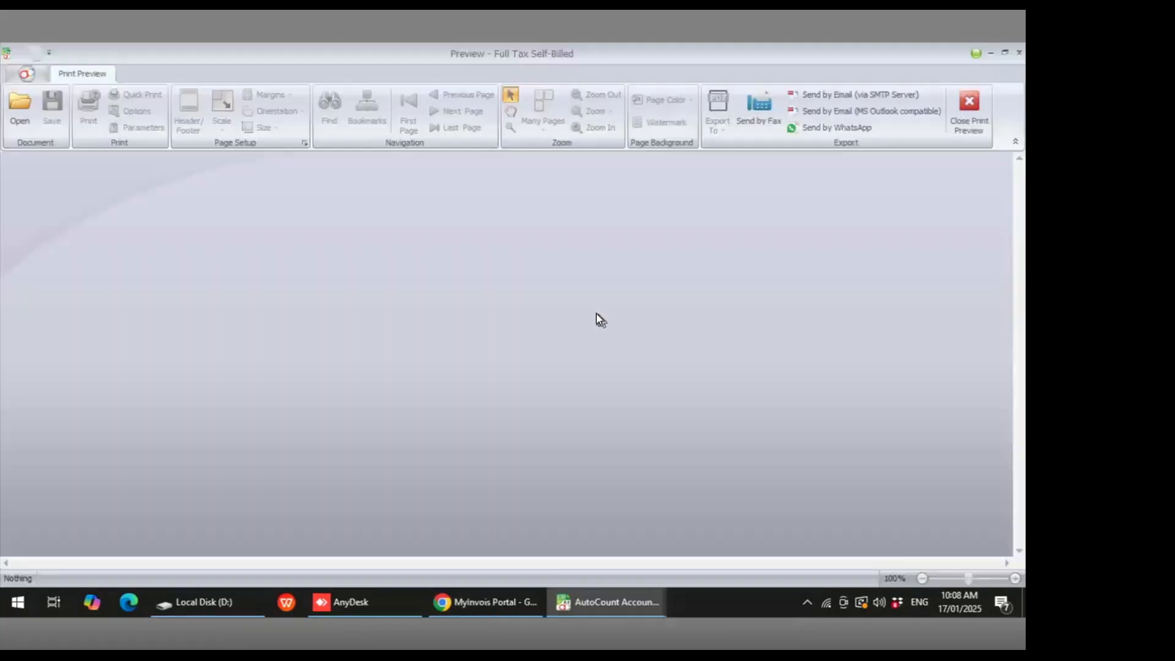
pyautogui.scroll(-5, 605, 355)
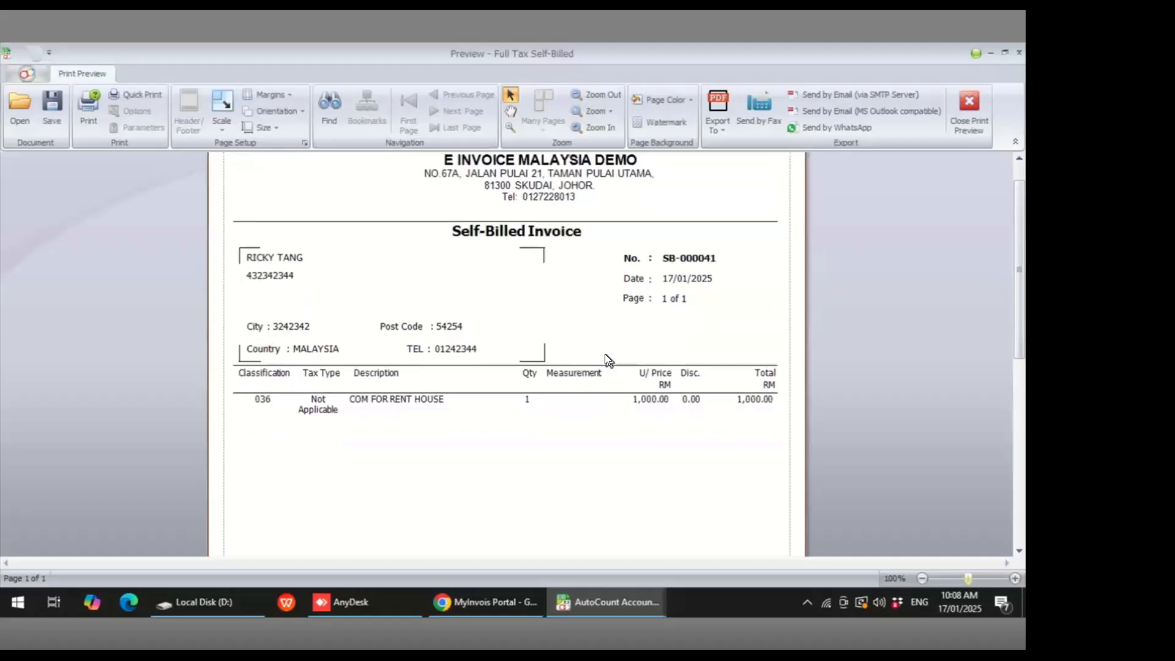
pyautogui.scroll(-1, 604, 354)
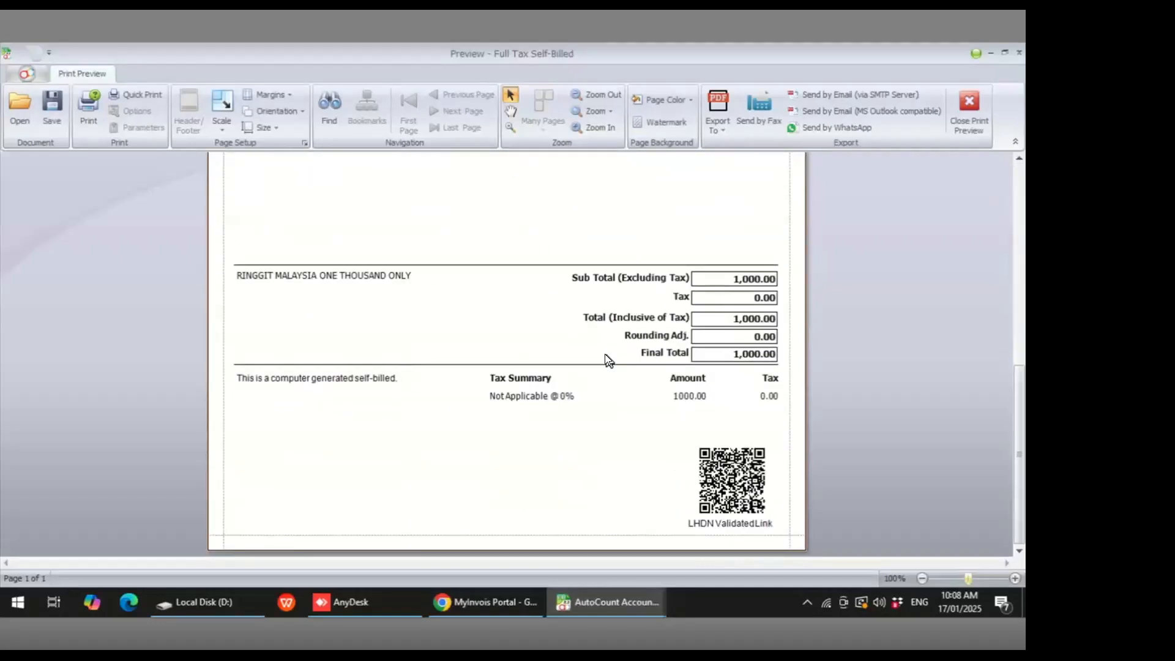
pyautogui.click(728, 470)
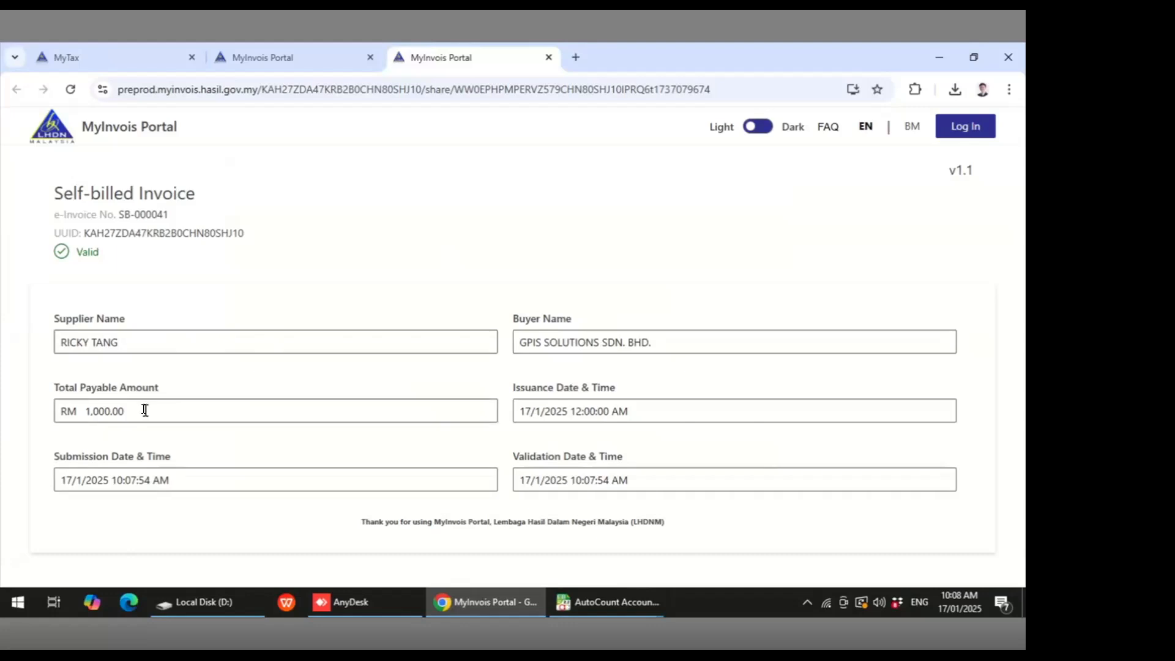
# - Open SB-000041 from the MyInvois portal Documents list and review its supplier and buyer details
pyautogui.click(274, 49)
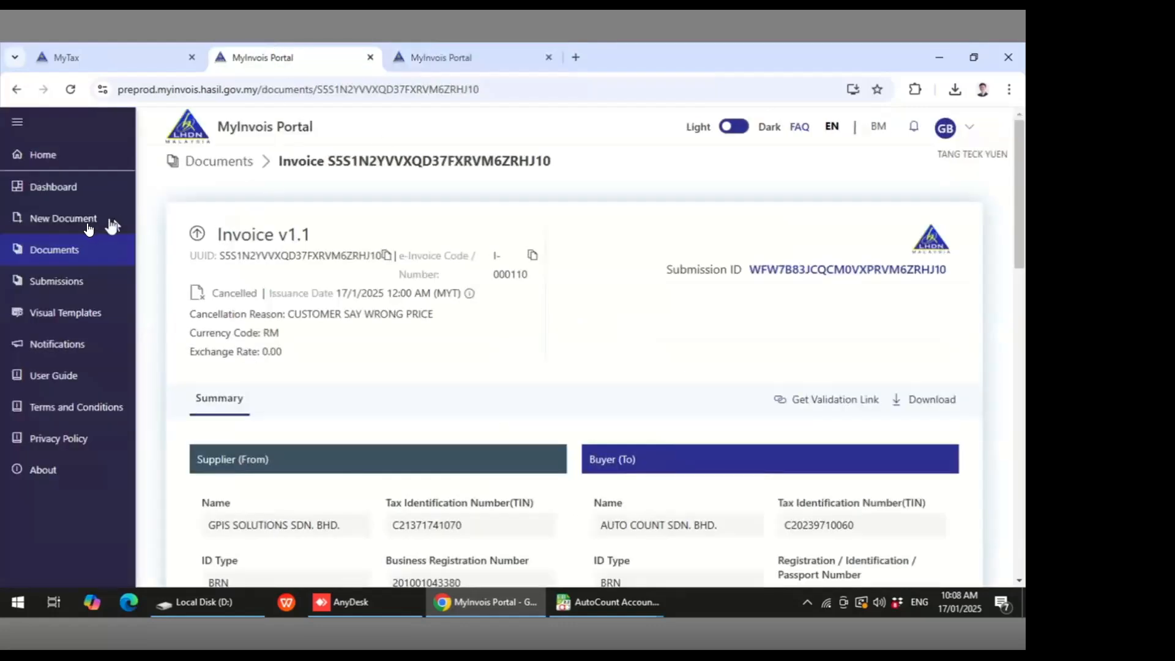
pyautogui.click(58, 253)
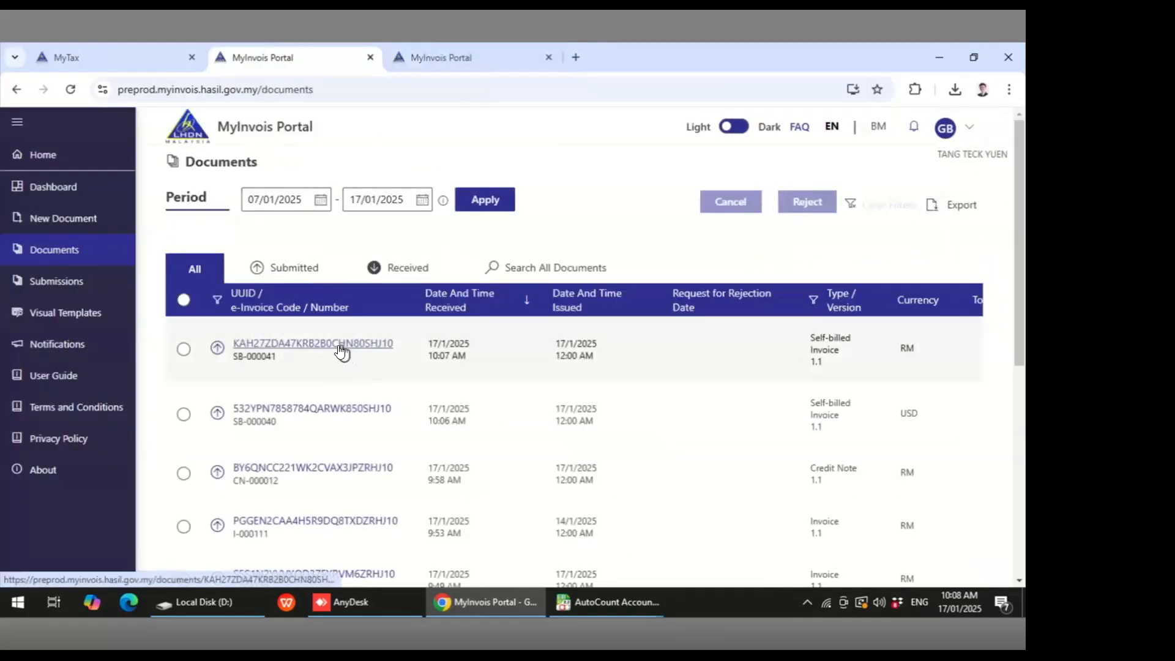
pyautogui.click(341, 352)
pyautogui.scroll(-3, 520, 367)
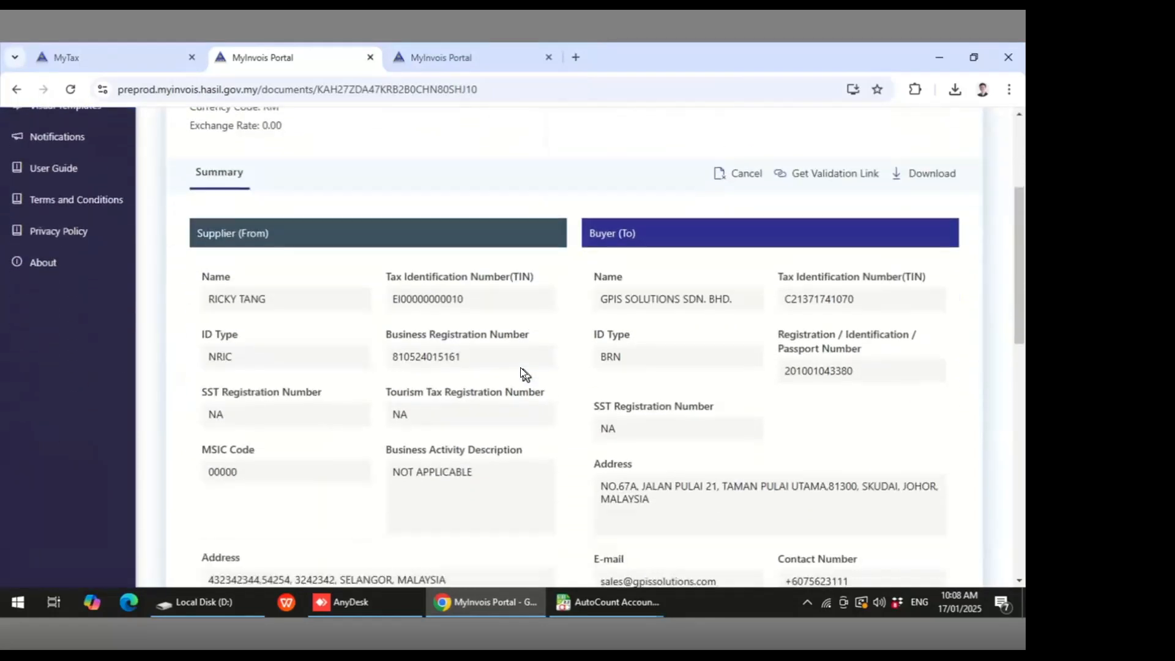
# - Scroll through SB-000041's line items and payable totals on the MyInvois portal
pyautogui.scroll(-1, 520, 367)
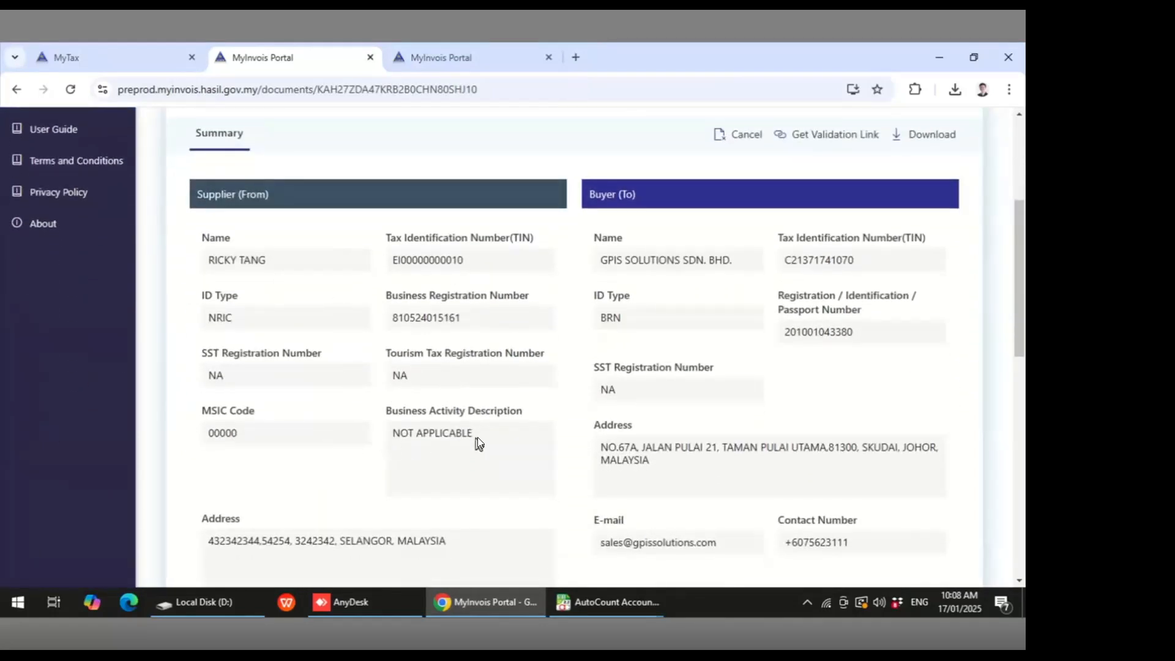
pyautogui.scroll(-1, 675, 450)
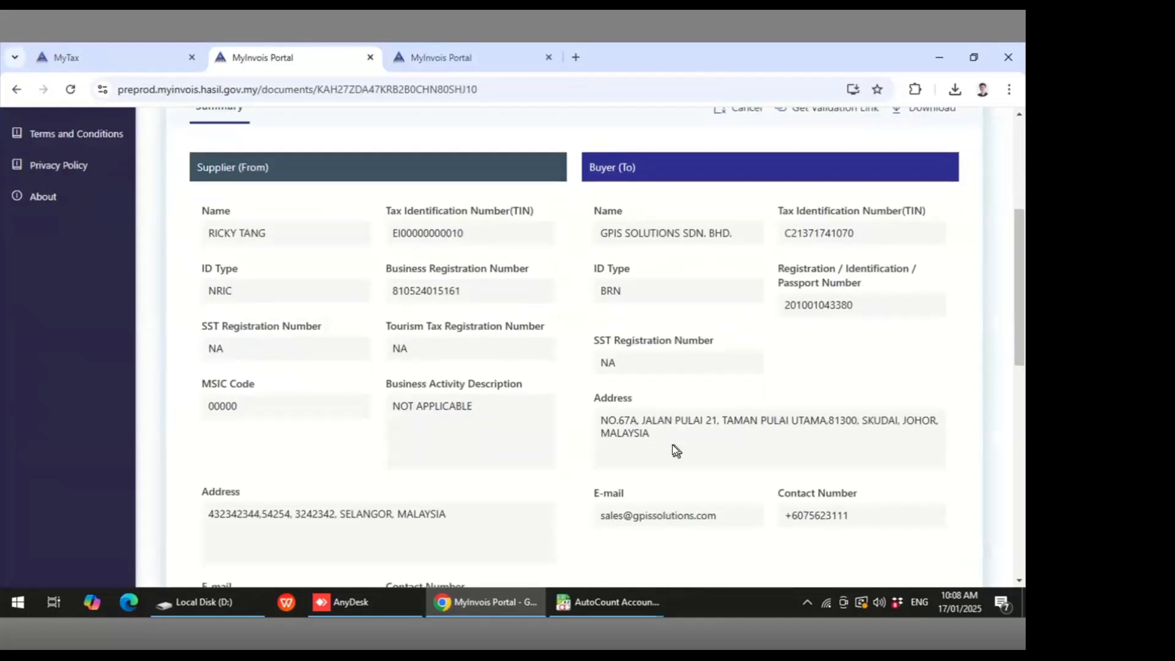
pyautogui.scroll(-6, 672, 445)
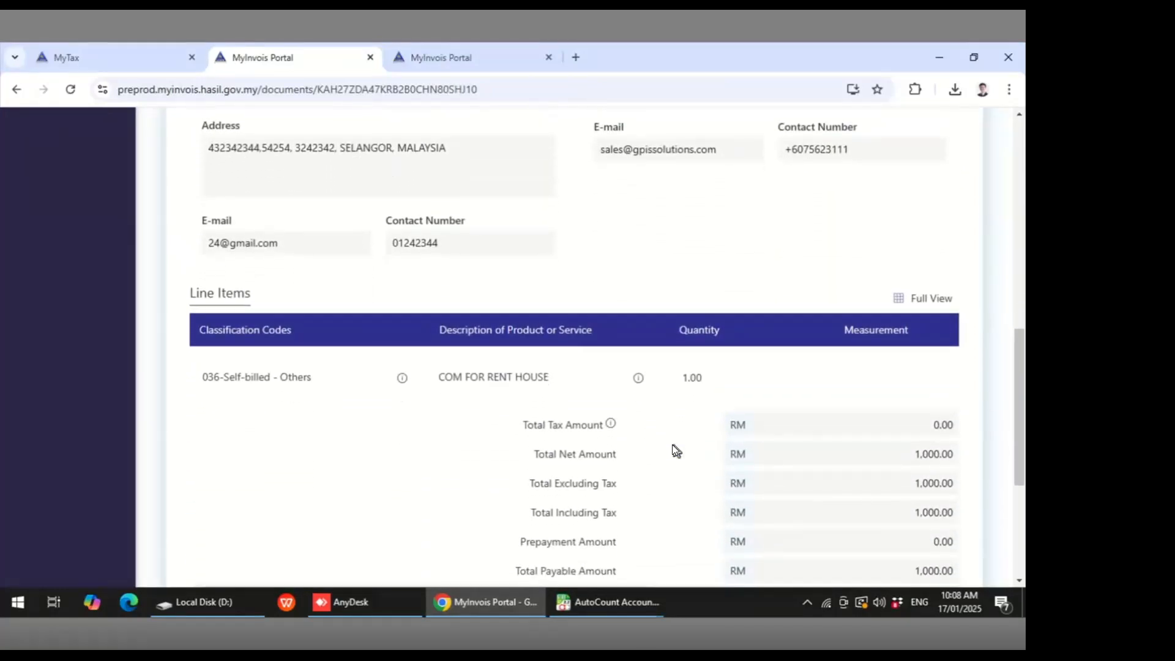
pyautogui.scroll(-1, 672, 444)
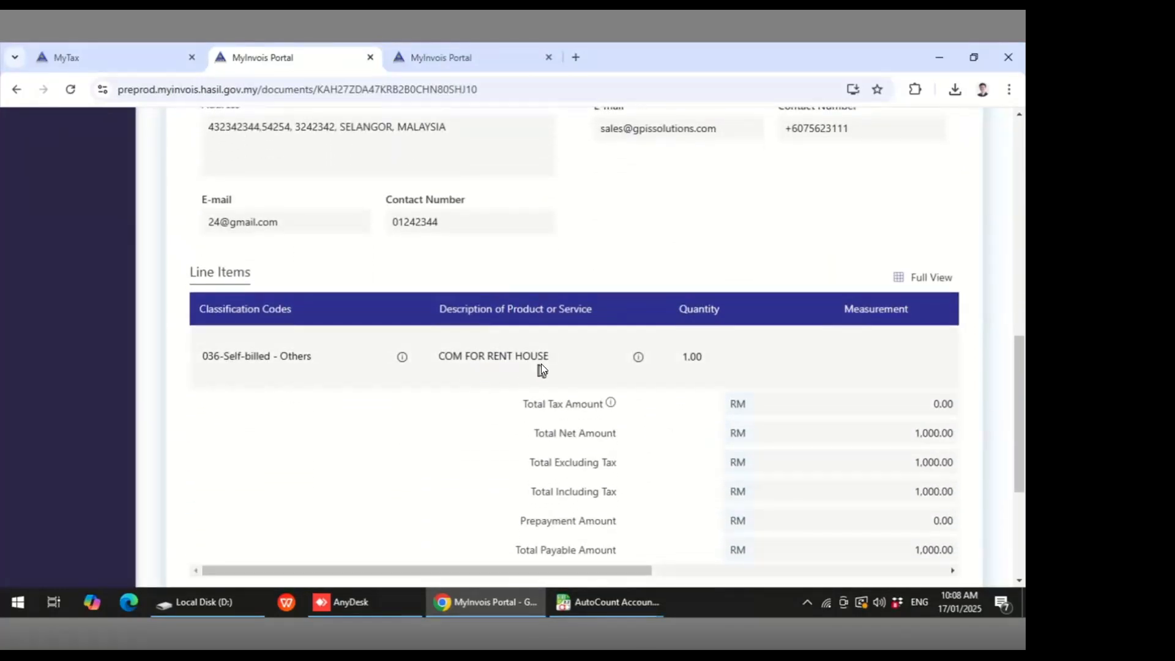
pyautogui.scroll(1, 752, 352)
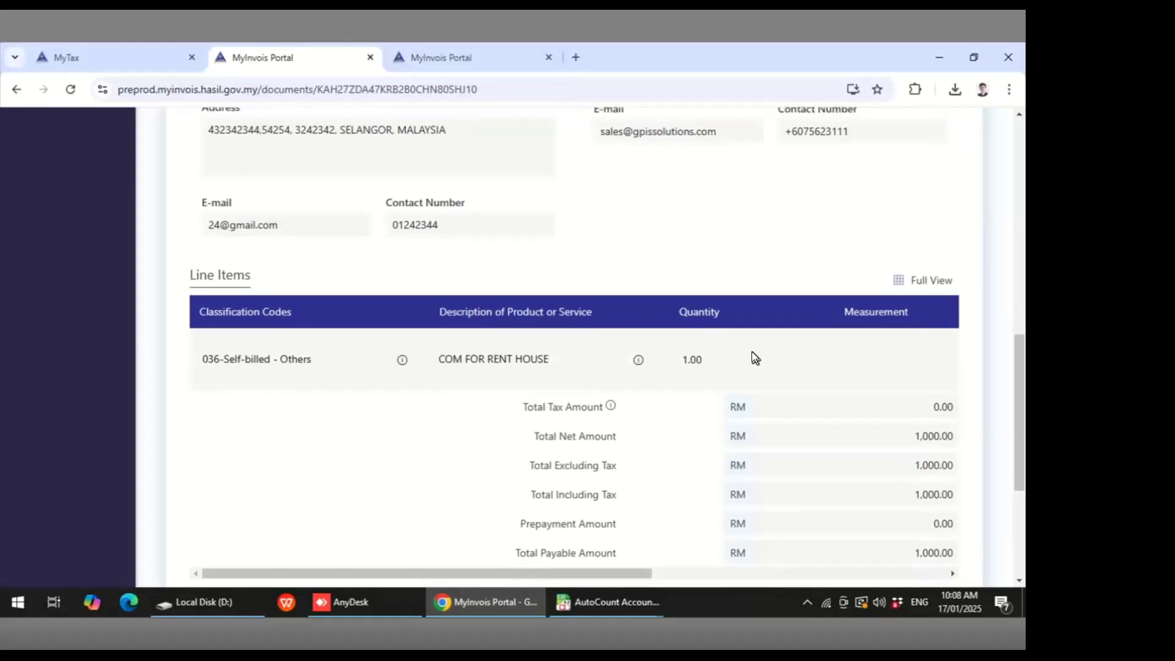
pyautogui.scroll(10, 748, 356)
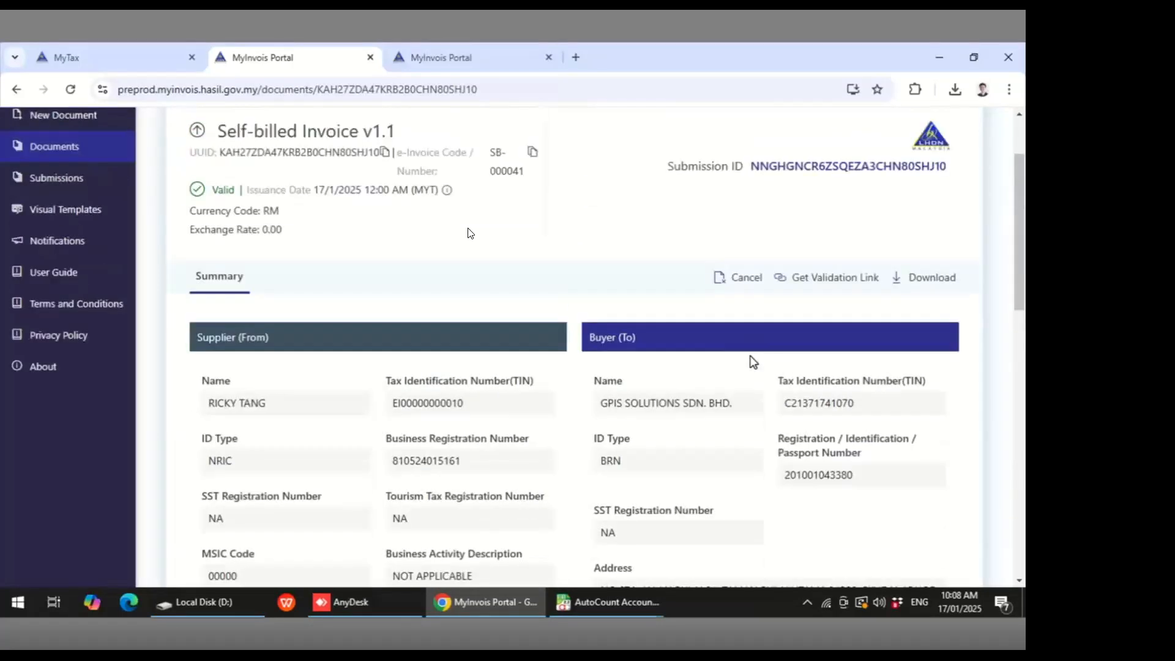
# - Open SB-000040 from the portal's Documents list and review its details and line items
pyautogui.click(65, 251)
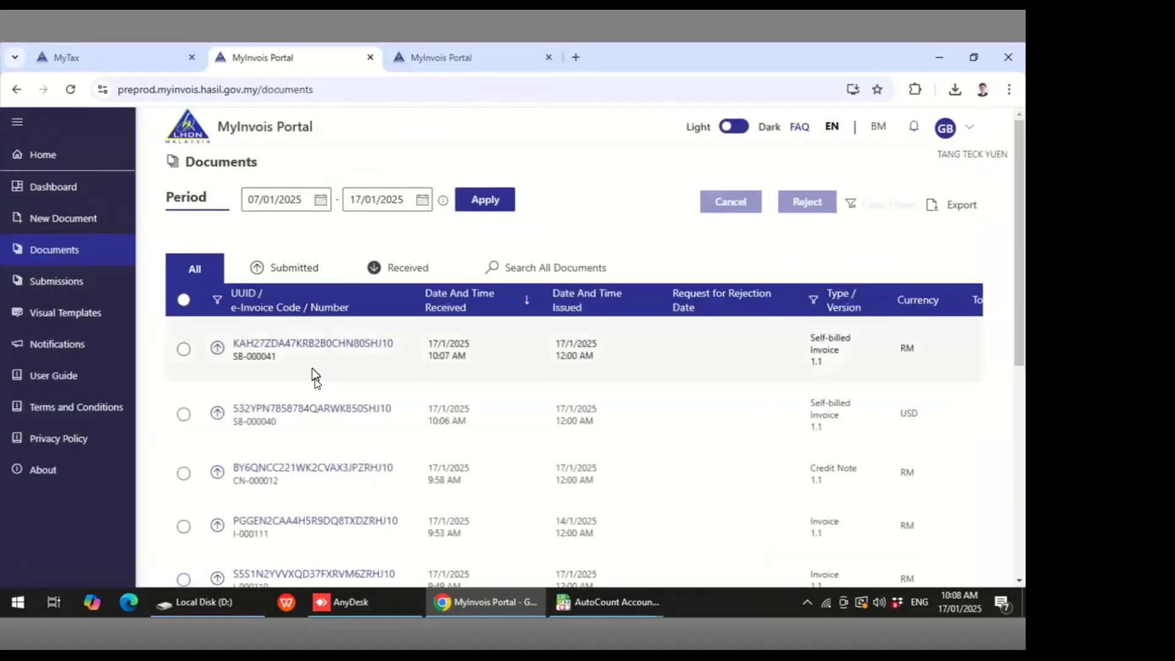
pyautogui.click(325, 411)
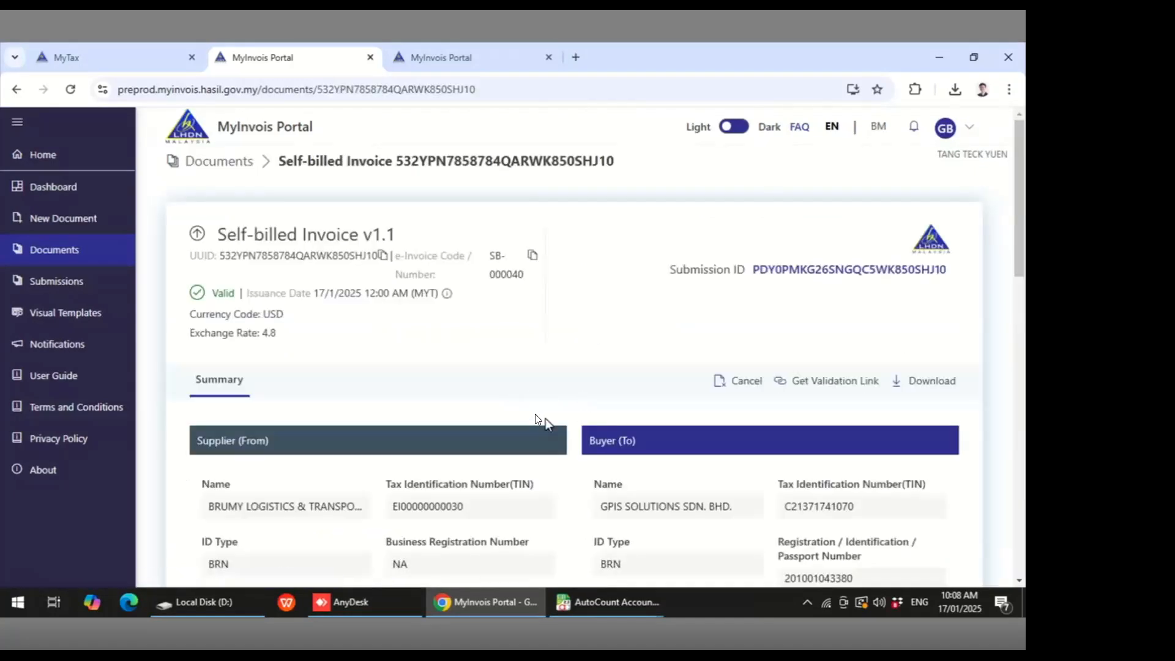
pyautogui.scroll(-1, 349, 321)
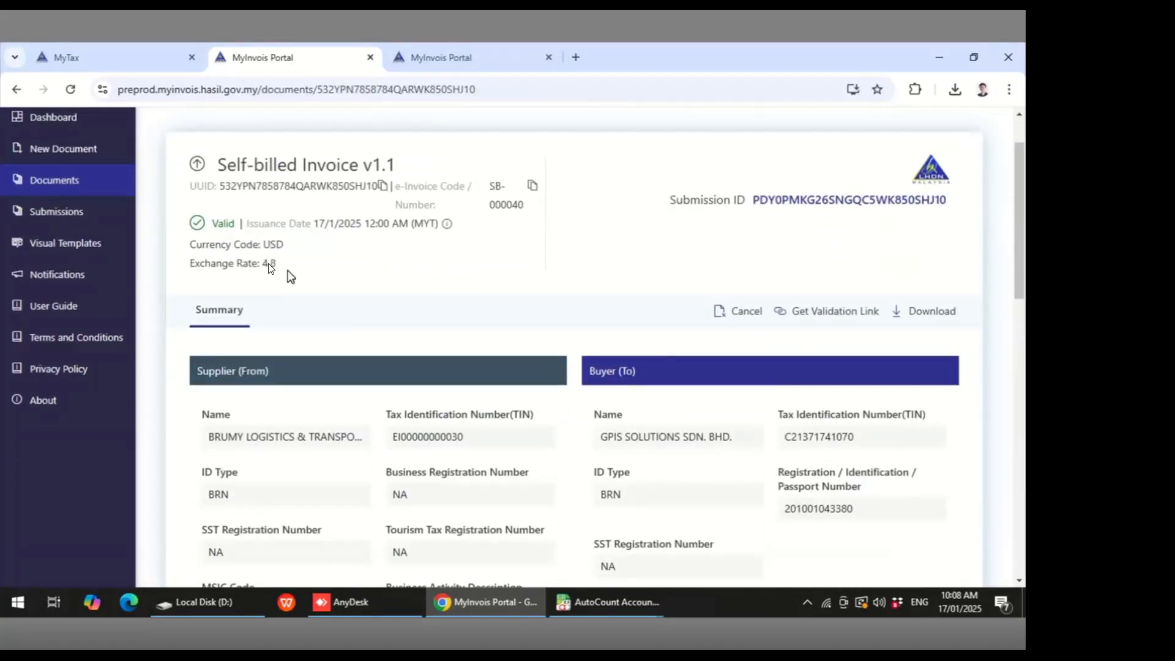
pyautogui.scroll(-12, 587, 390)
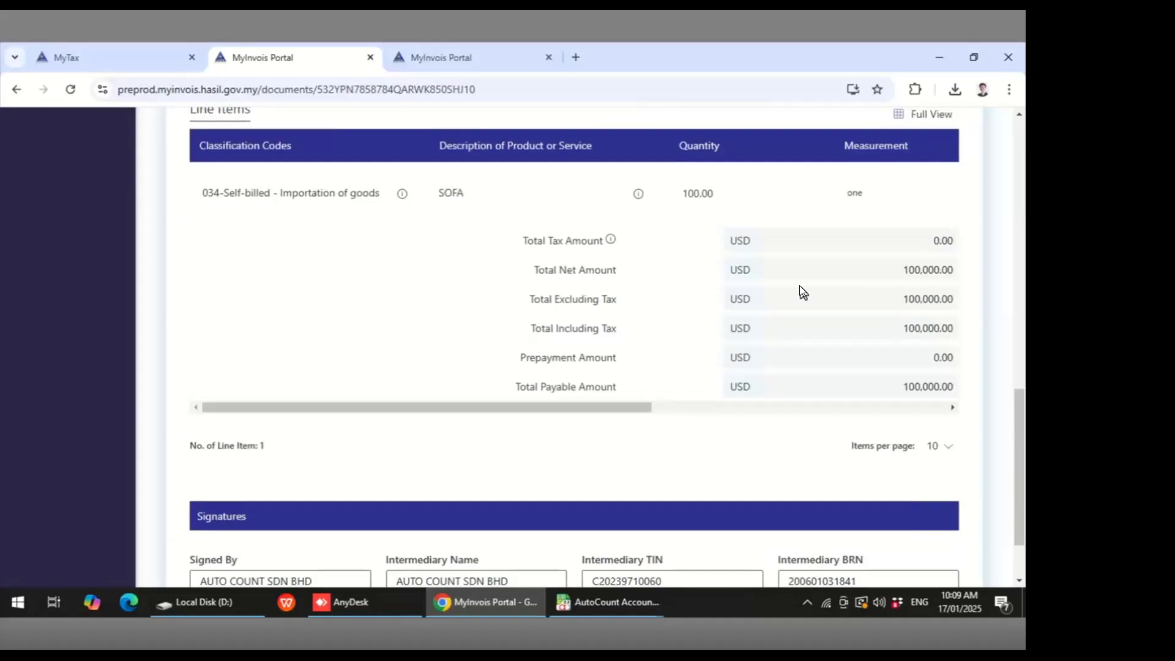
# - Close the open AutoCount document and preview windows and launch AutoCount POS
pyautogui.moveTo(622, 602)
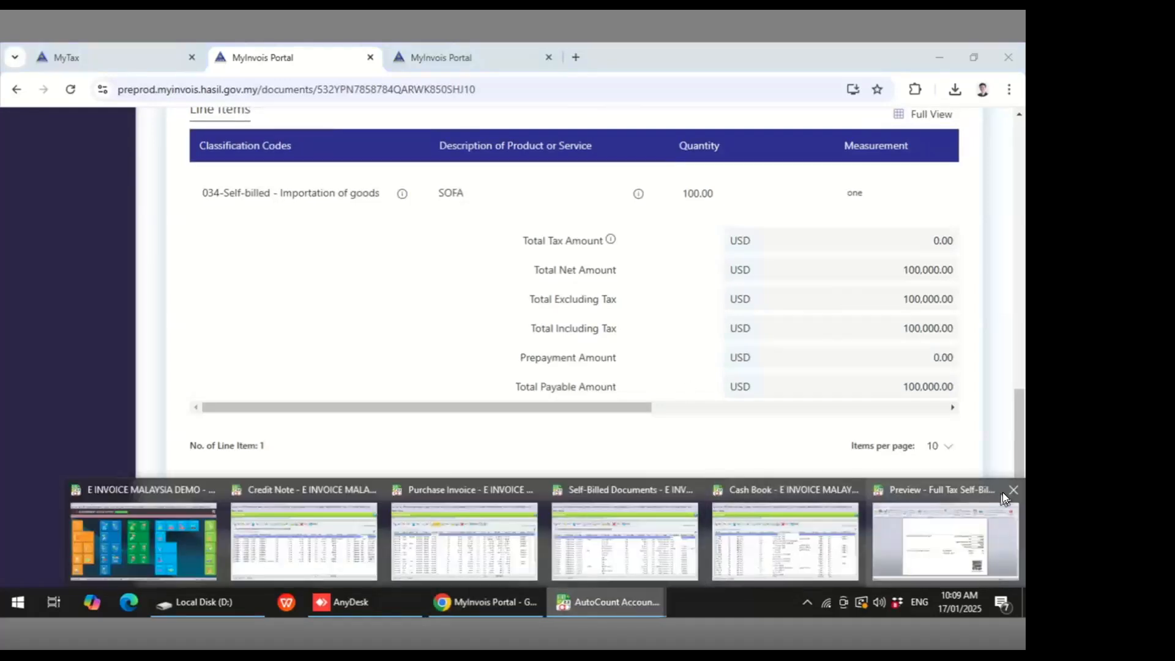
pyautogui.click(1013, 491)
pyautogui.click(994, 490)
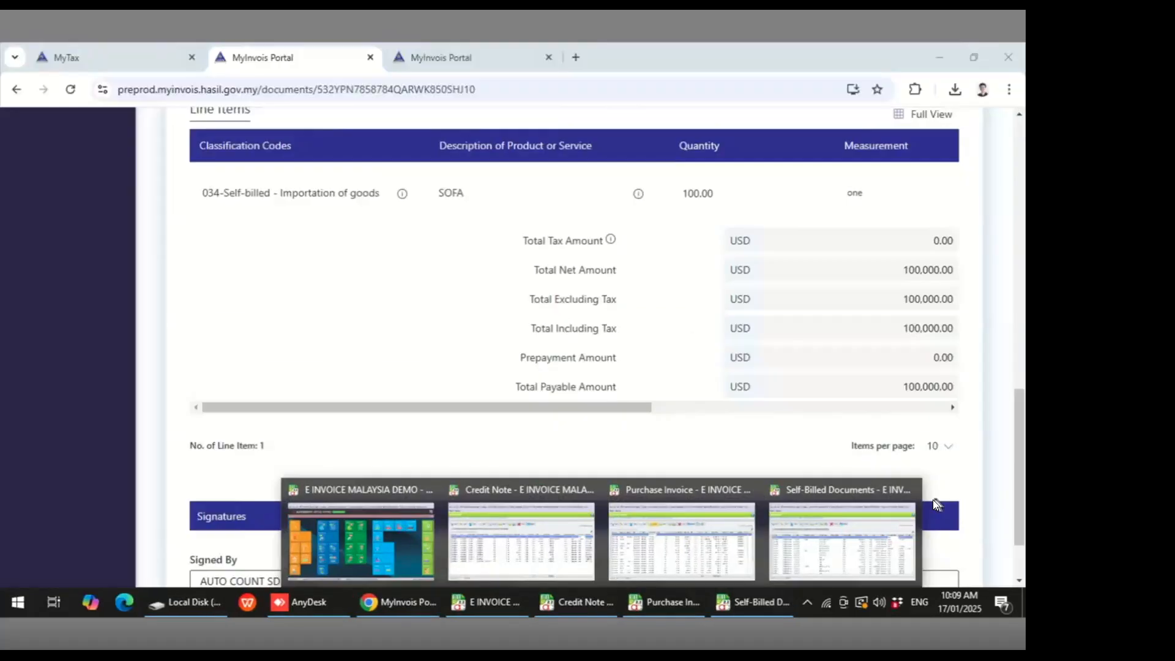
pyautogui.click(902, 493)
pyautogui.click(843, 491)
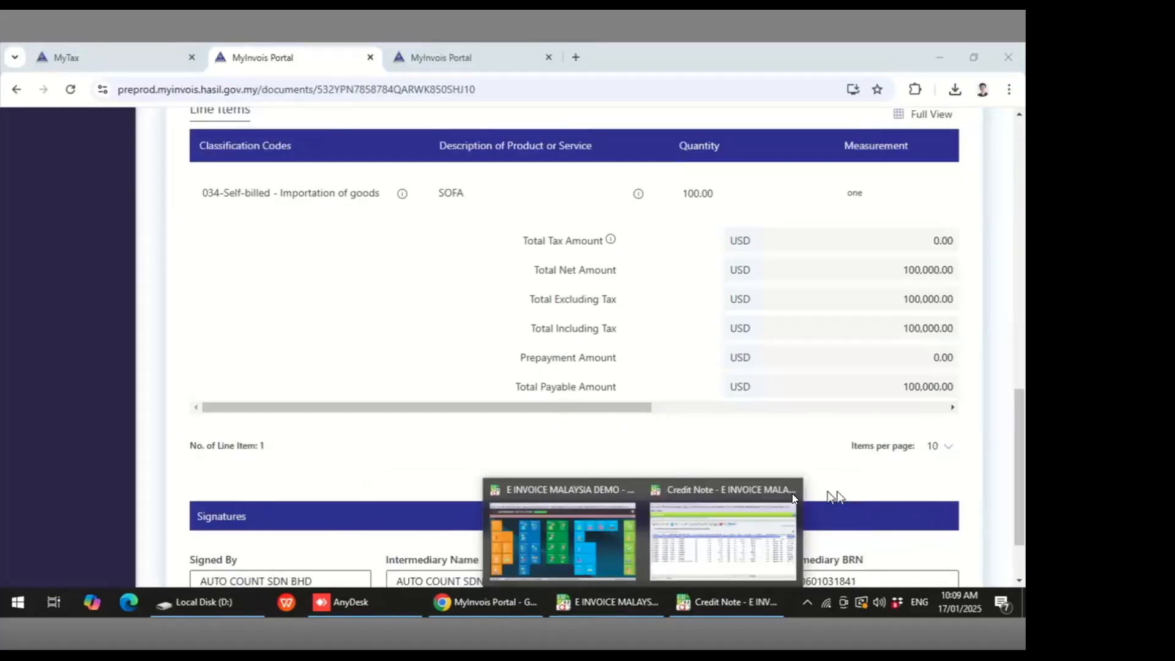
pyautogui.click(786, 492)
pyautogui.click(691, 520)
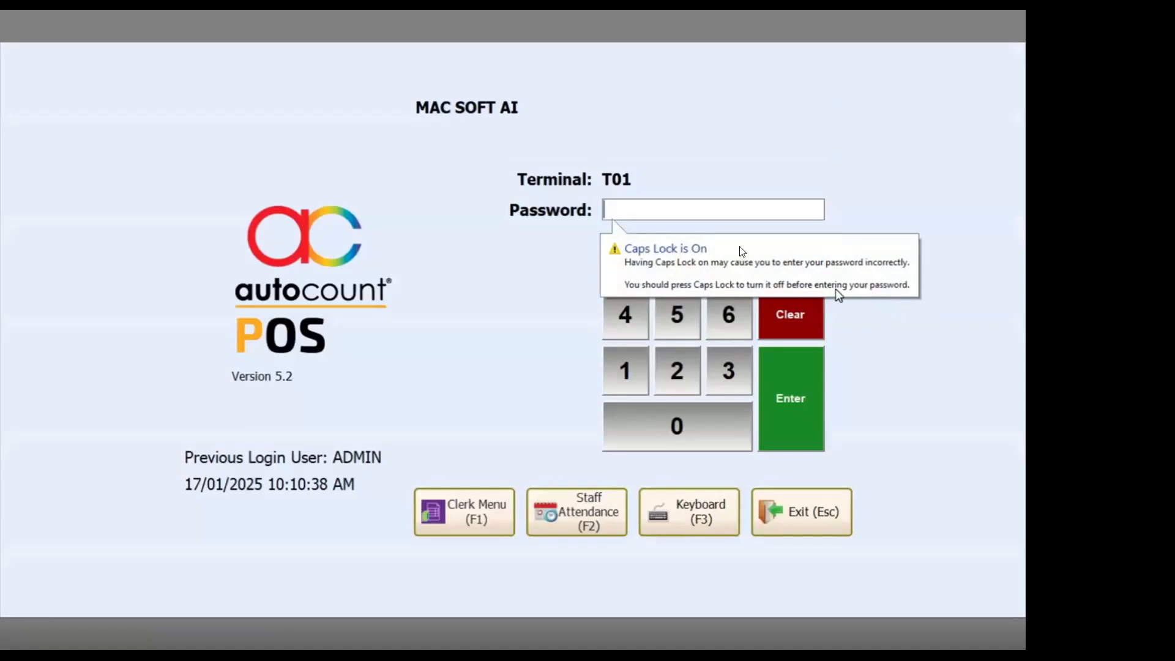
# - Enter the POS login password for terminal T01 and log in
pyautogui.write('ADMIN')
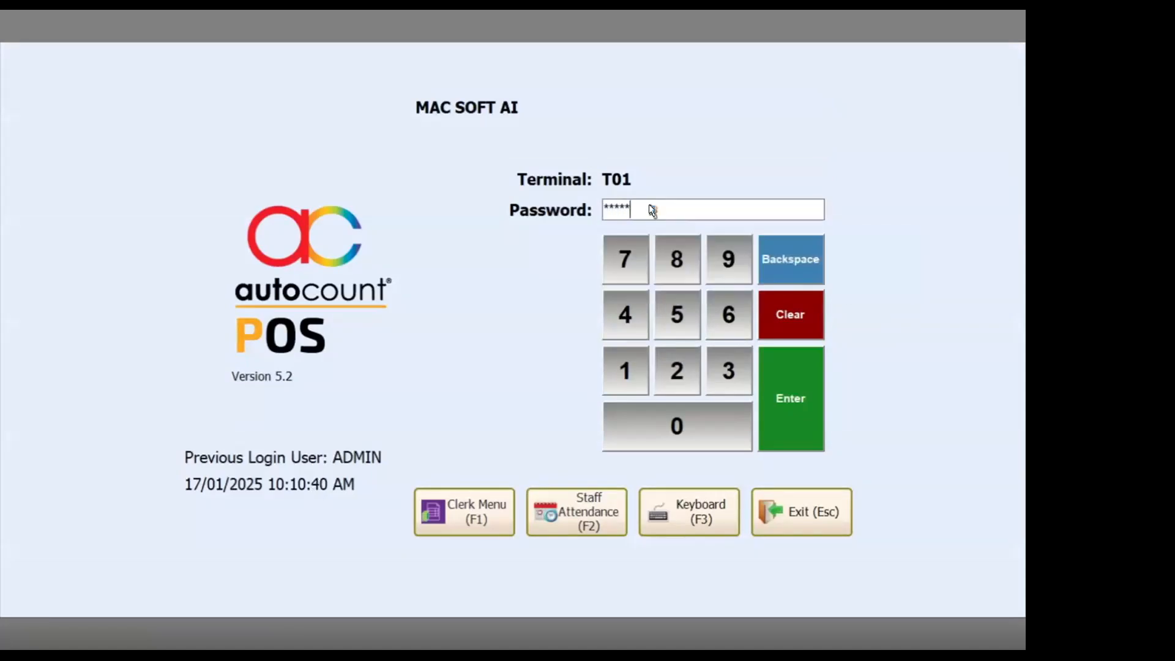
pyautogui.click(793, 402)
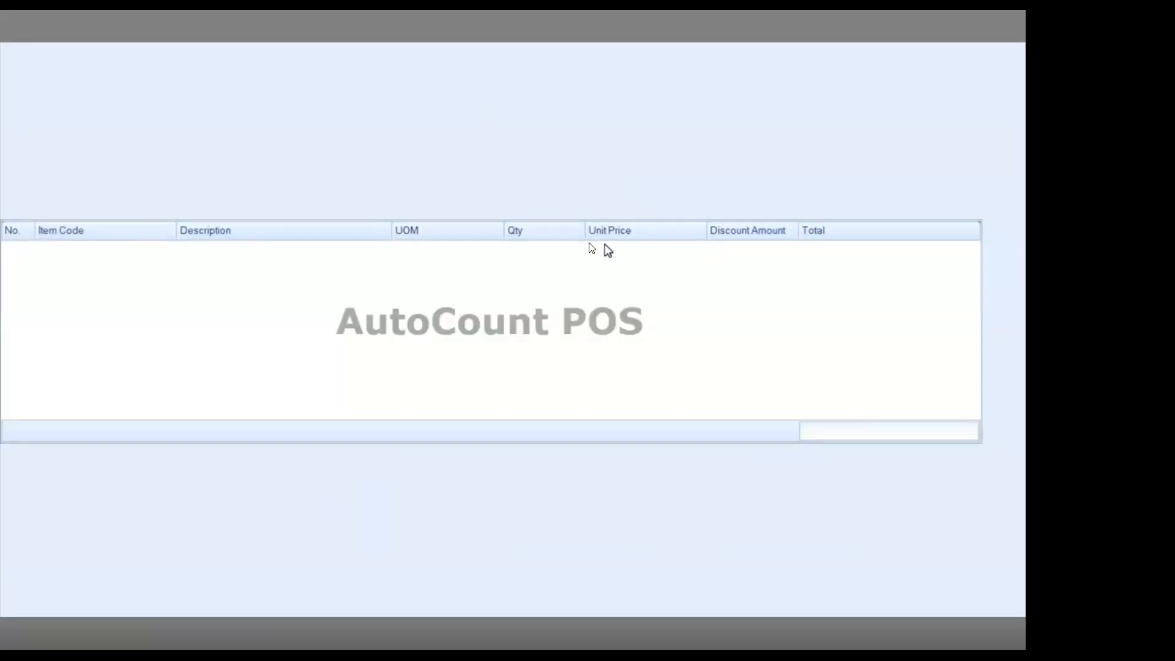
pyautogui.click(478, 349)
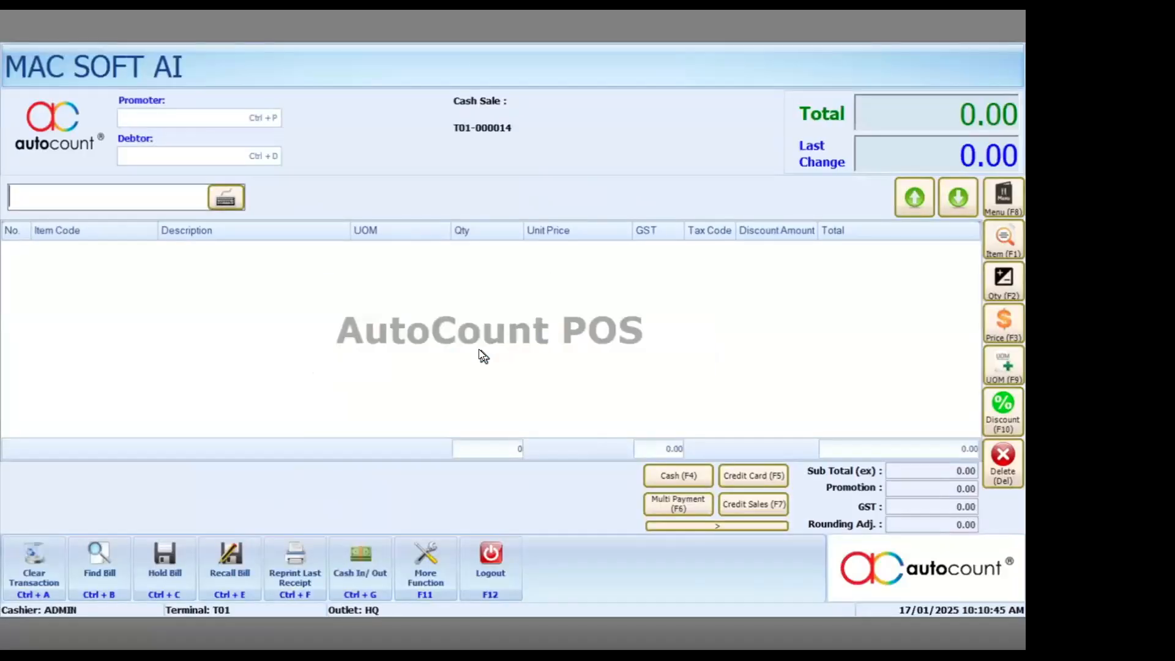
# - Add item 00002 SOFA to the new cash sale from the item list
pyautogui.click(1002, 242)
pyautogui.click(203, 239)
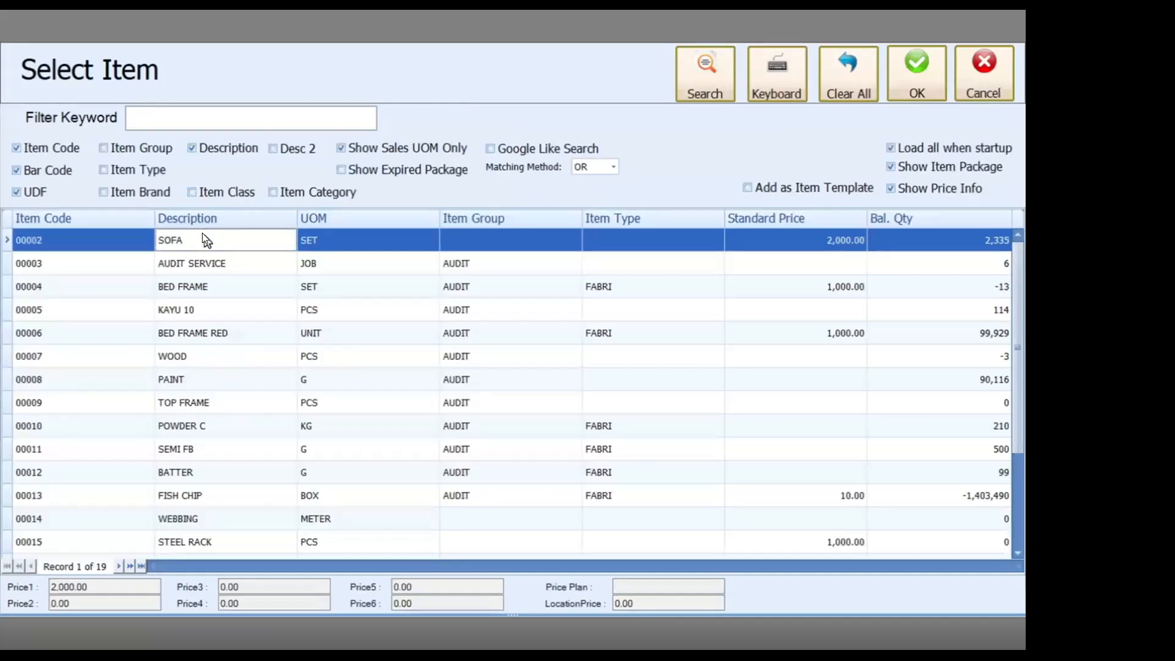
pyautogui.doubleClick(204, 239)
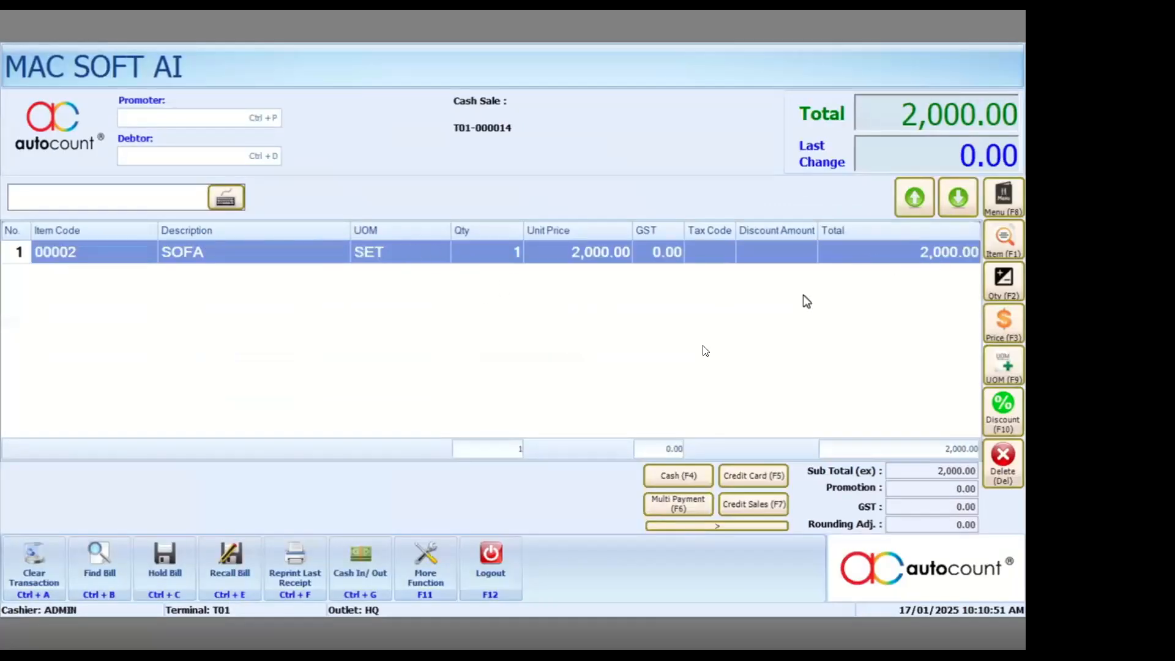
# - Settle the sale with a cash payment amount of 2000
pyautogui.click(679, 472)
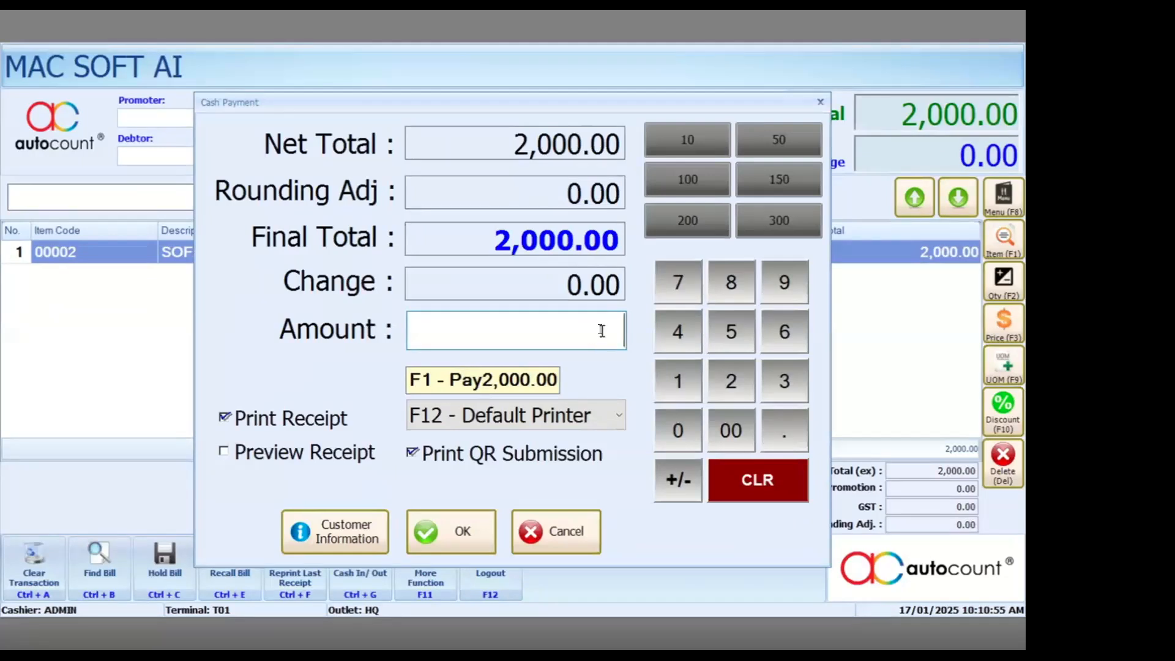
pyautogui.write('2000')
pyautogui.click(456, 527)
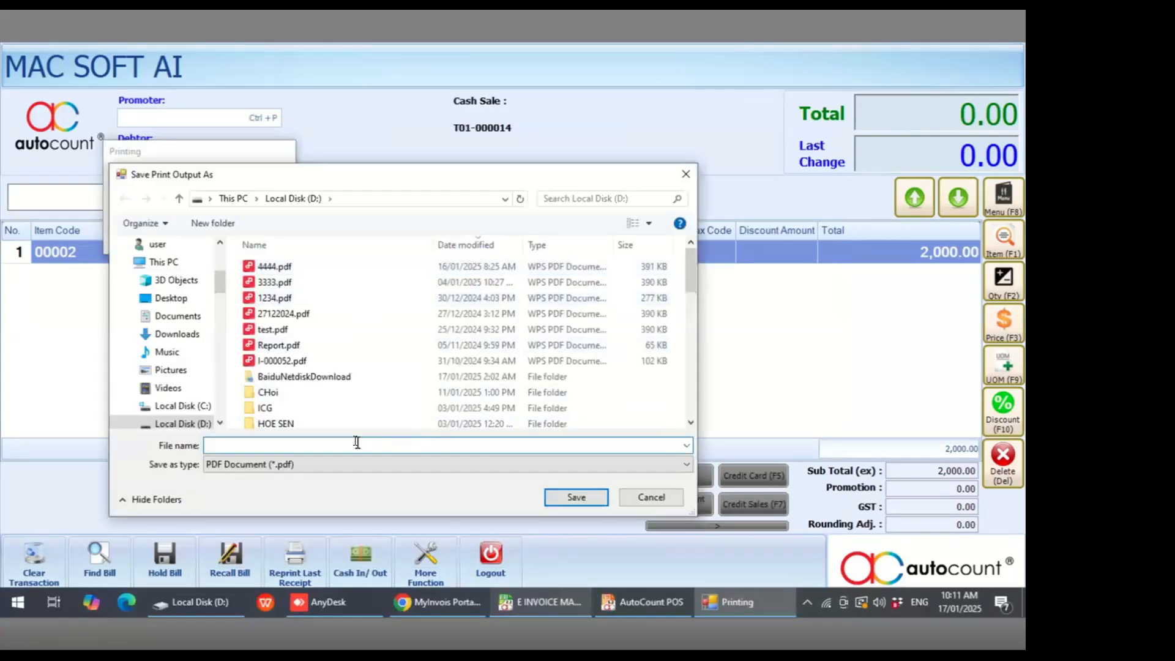
# - Save the printed POS e-Invoice receipt as 5555
pyautogui.write('5555')
pyautogui.click(572, 496)
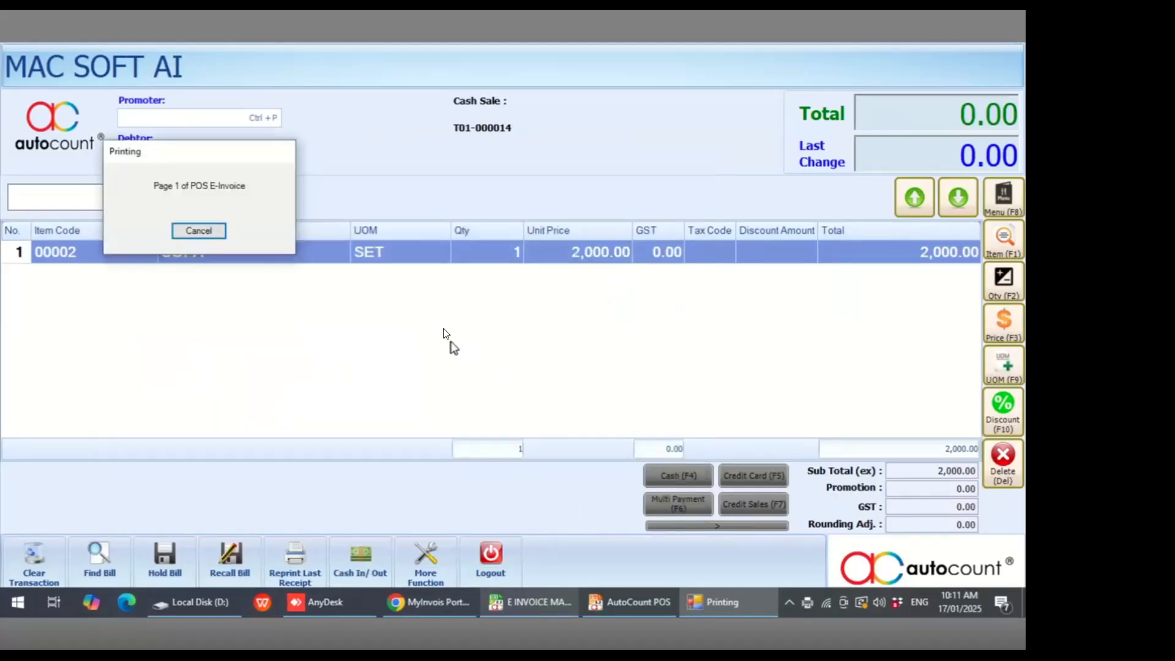
# - Choose Cash Sale for the next transaction and open 5555.pdf from Local Disk D
pyautogui.press('super')
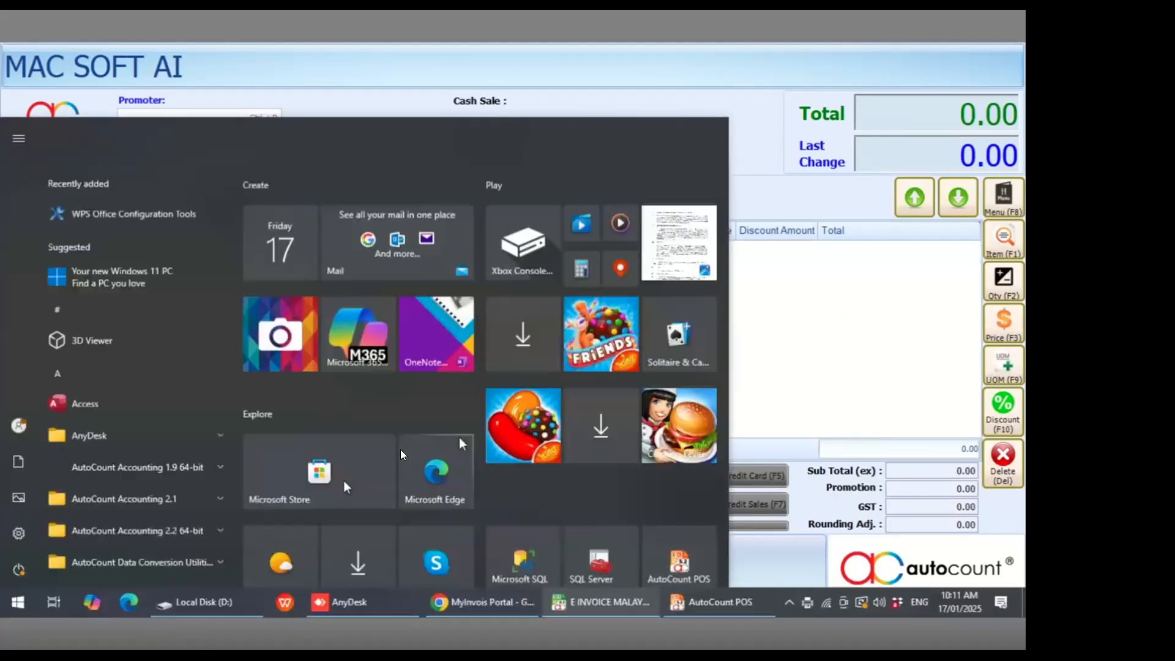
pyautogui.click(216, 603)
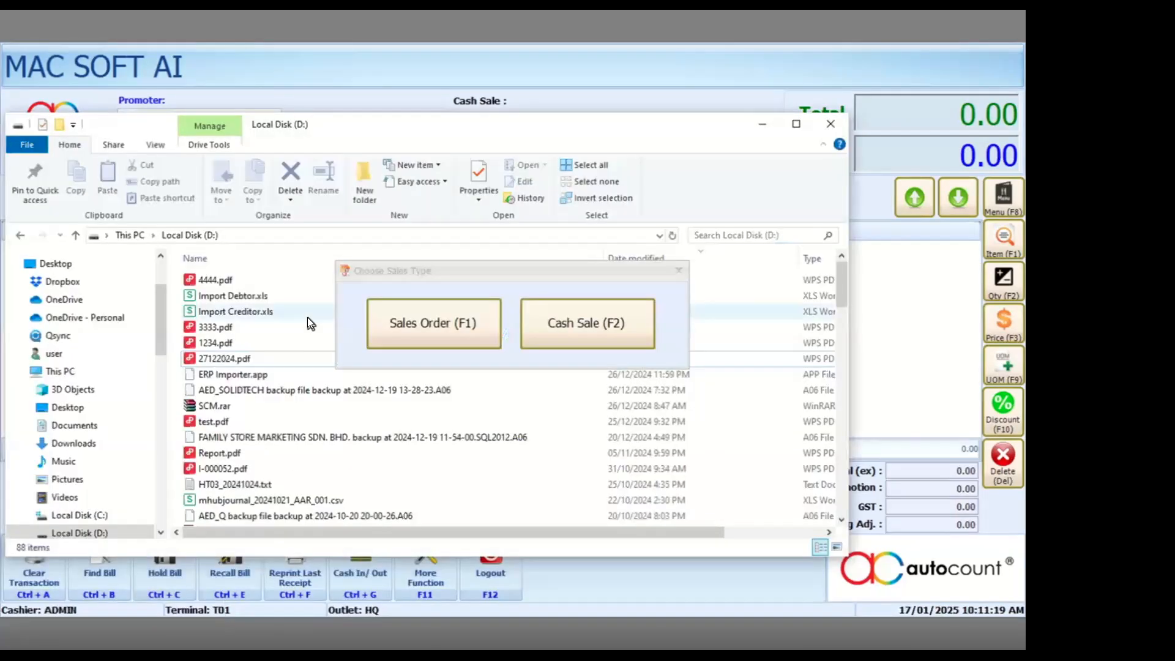
pyautogui.click(606, 321)
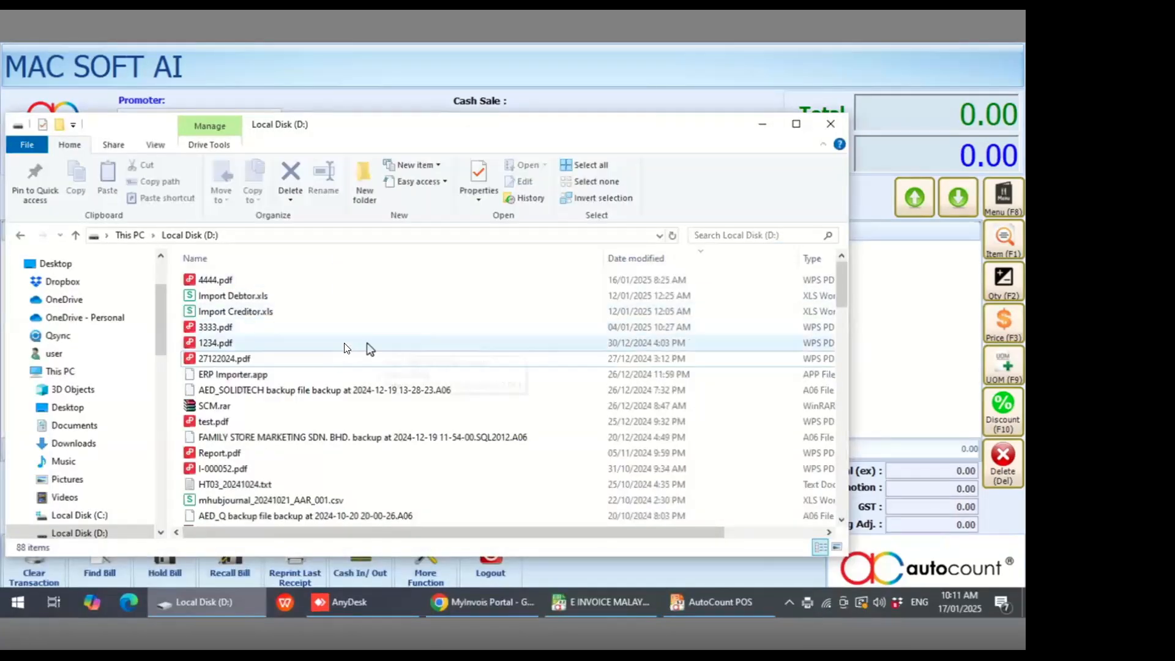
pyautogui.click(72, 263)
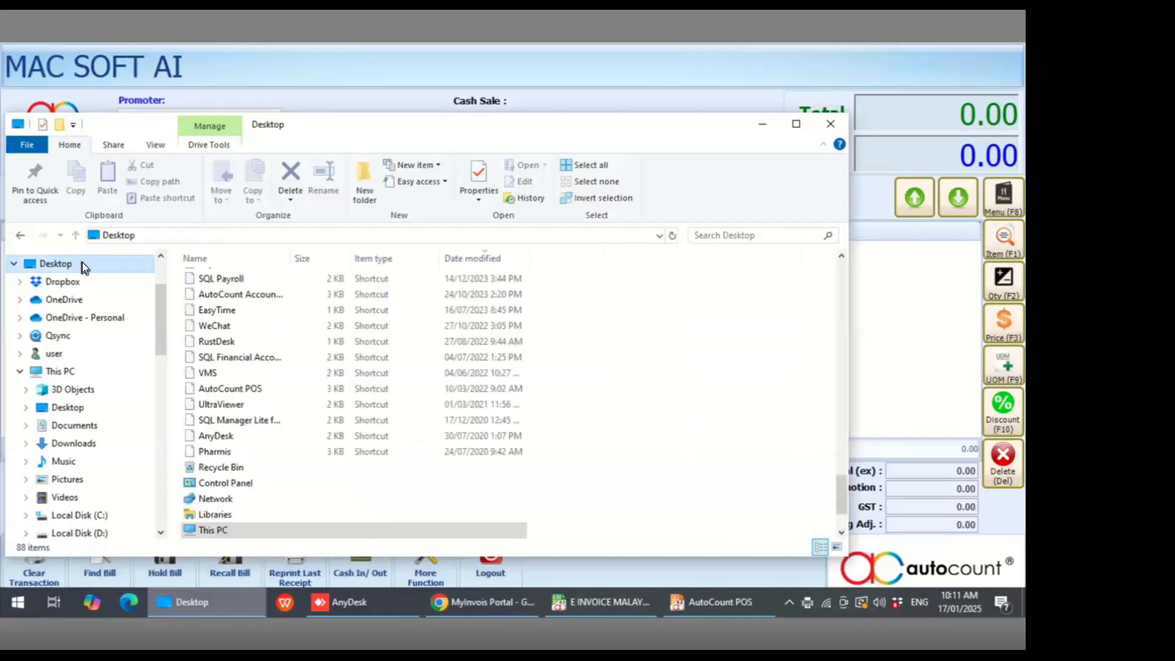
pyautogui.click(92, 531)
pyautogui.doubleClick(251, 280)
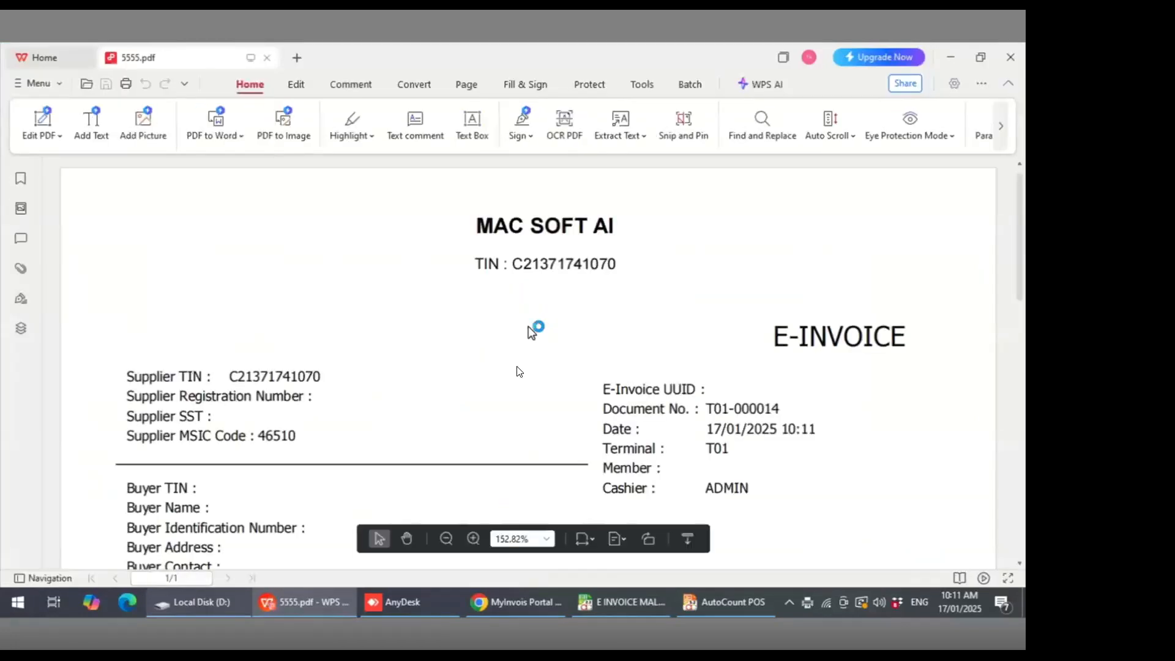
# - Scroll down the receipt to its e-Invoice request QR code
pyautogui.scroll(-3, 519, 370)
pyautogui.scroll(-10, 516, 366)
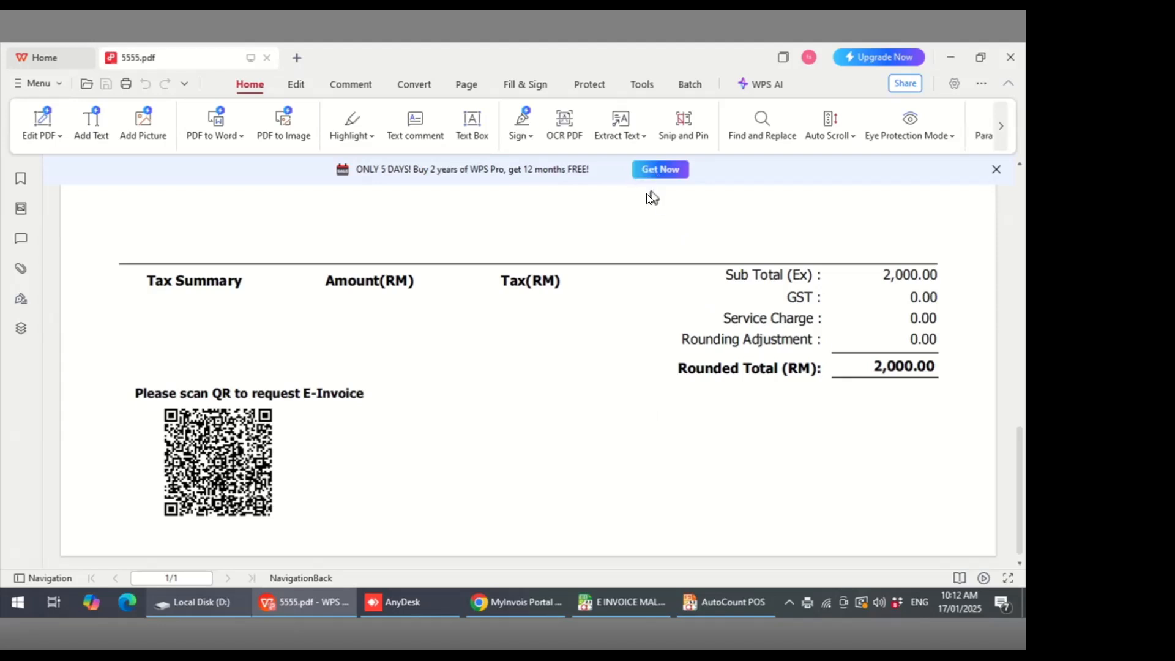
pyautogui.moveTo(242, 462)
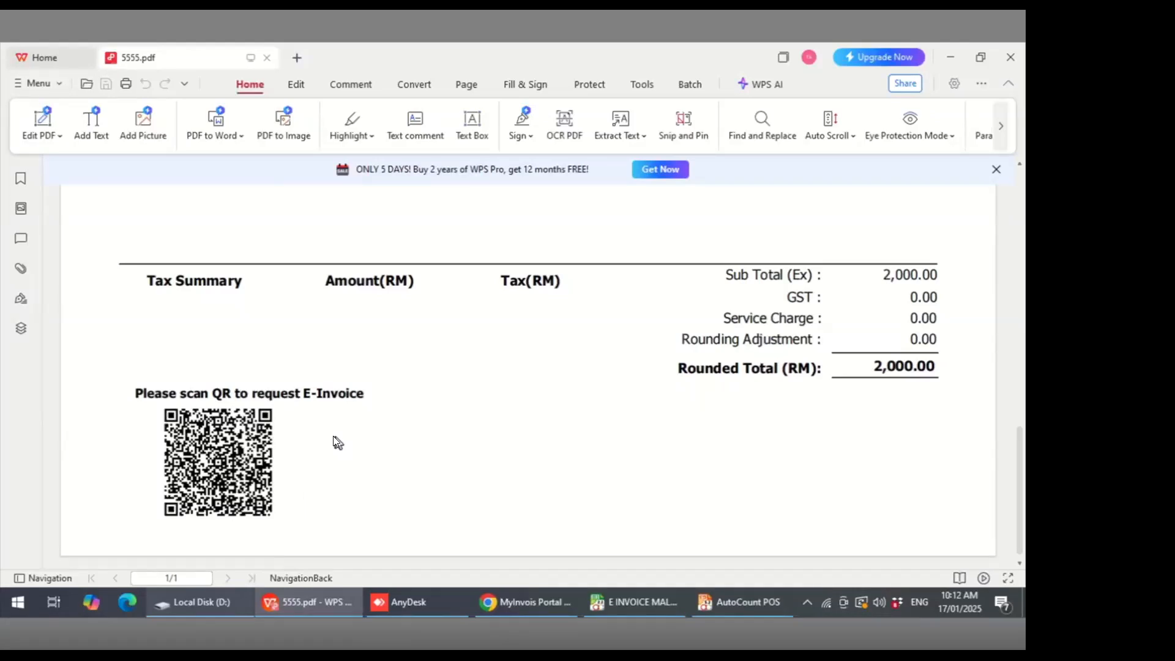
# - Open the receipt's POS e-Invoice request link in the browser's third tab
pyautogui.click(517, 601)
pyautogui.click(517, 56)
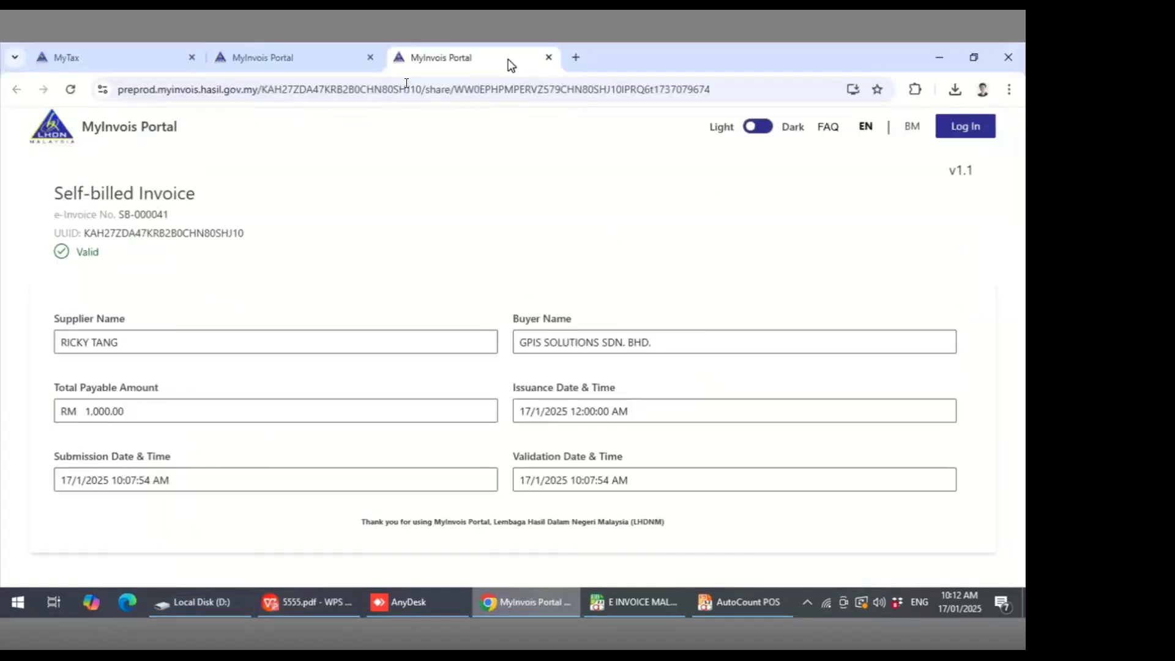
pyautogui.click(342, 87)
pyautogui.hotkey('ctrl', 'v')
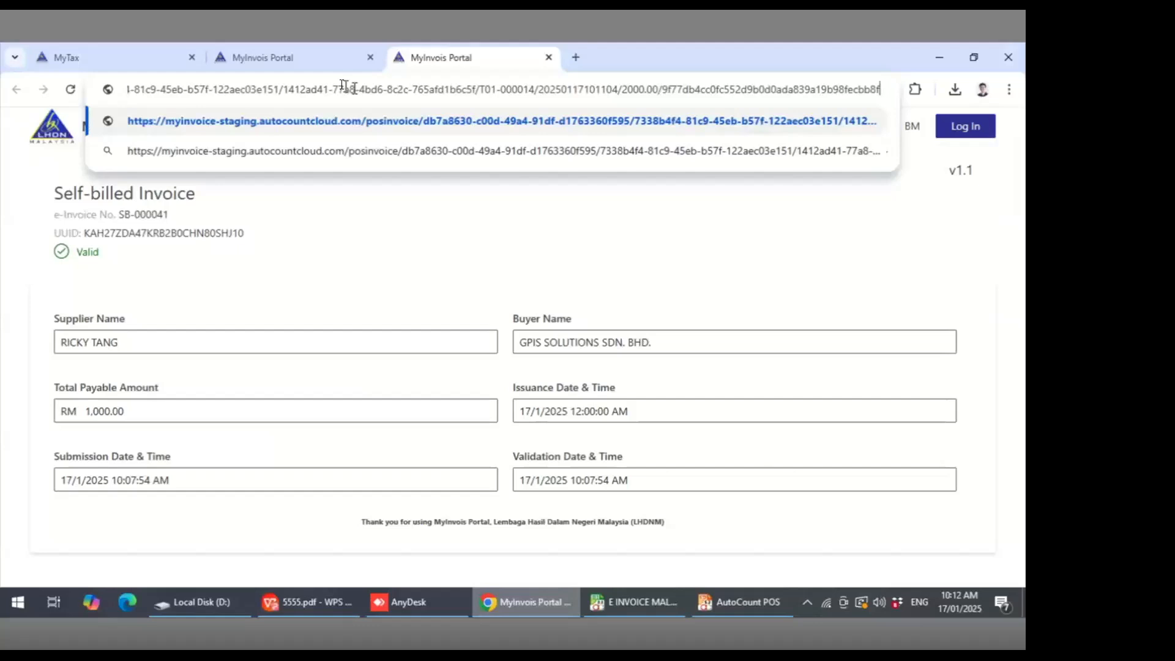
pyautogui.press('Return')
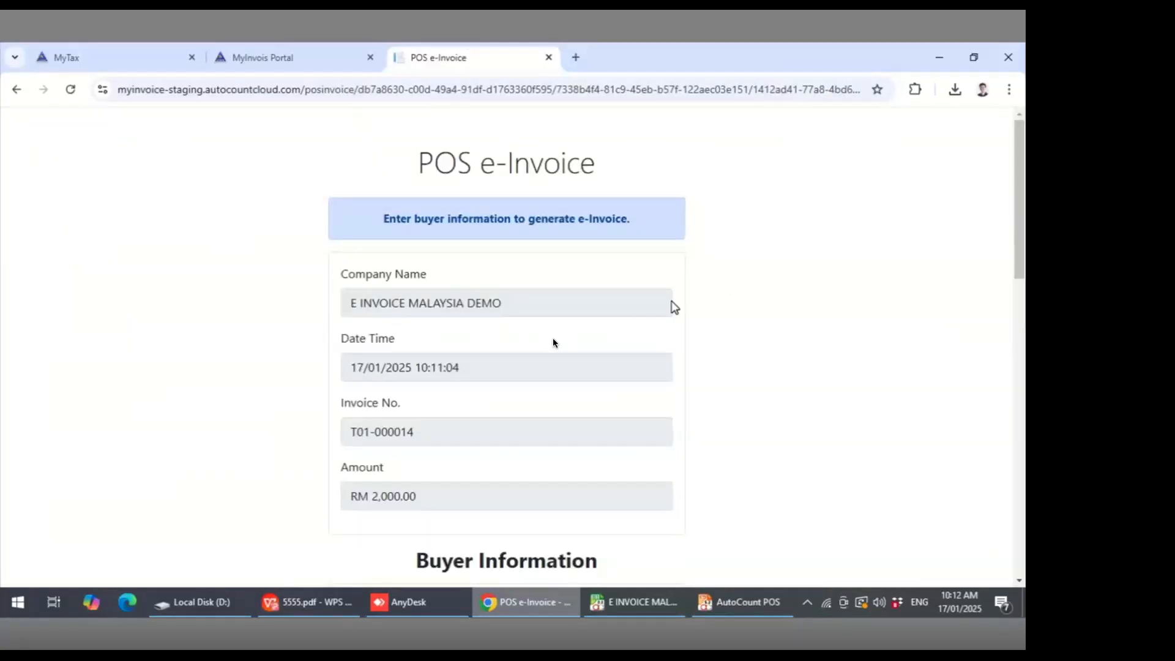
# - Scroll through the POS e-Invoice page to review the buyer information form fields
pyautogui.scroll(-1, 527, 378)
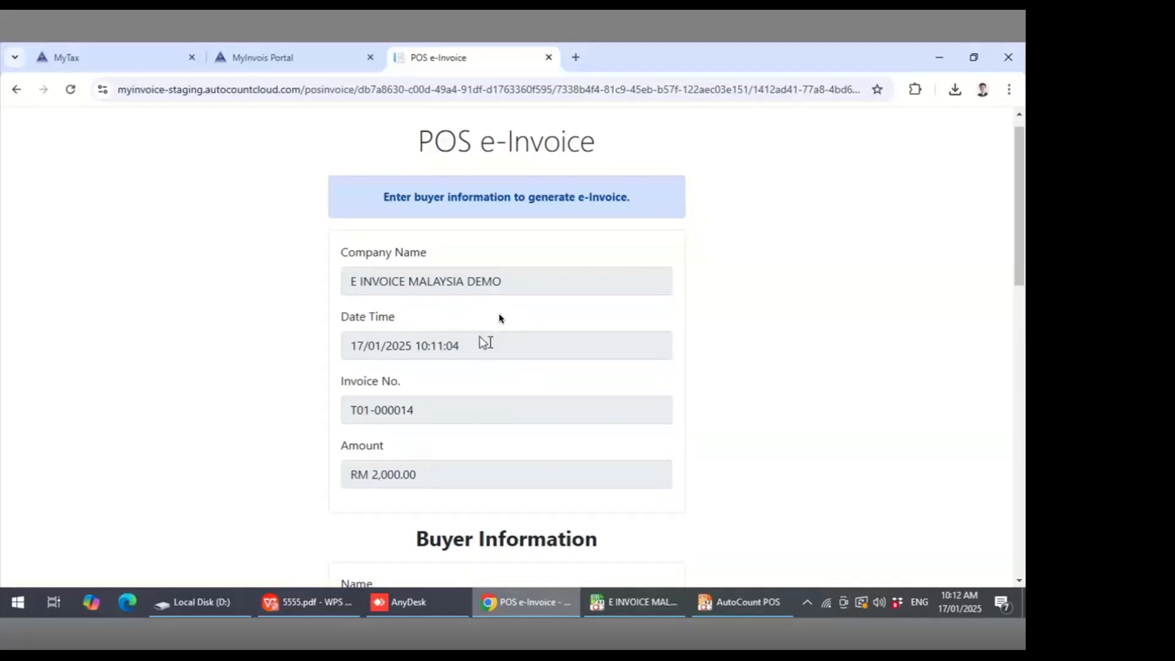
pyautogui.scroll(-5, 488, 404)
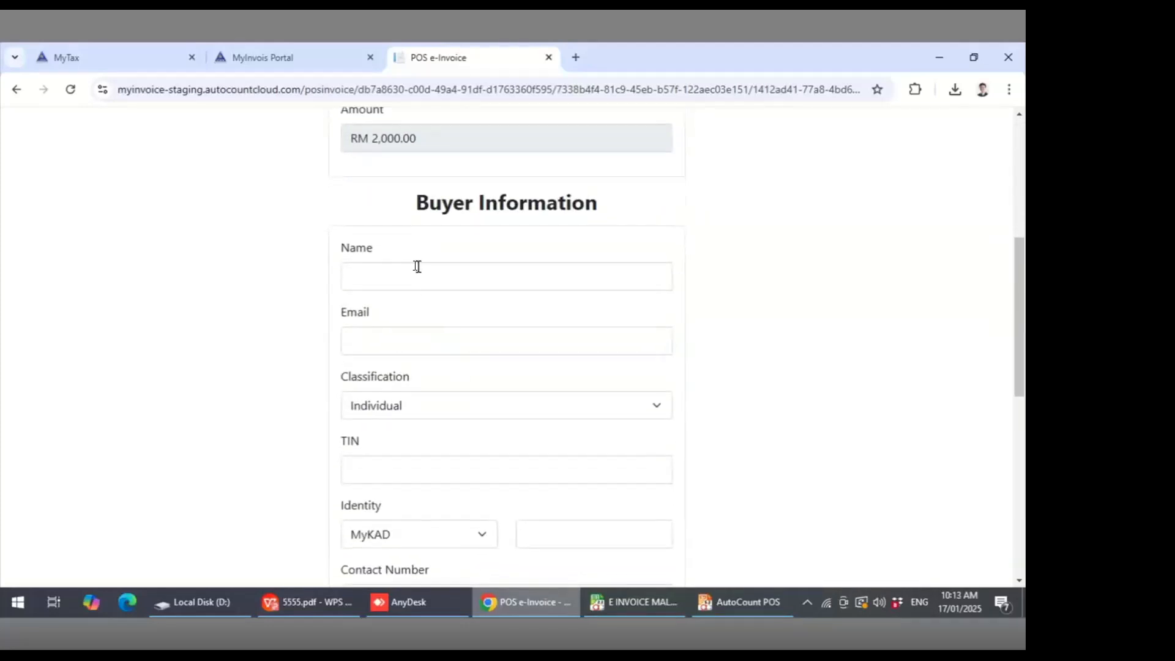
pyautogui.click(416, 266)
pyautogui.click(380, 338)
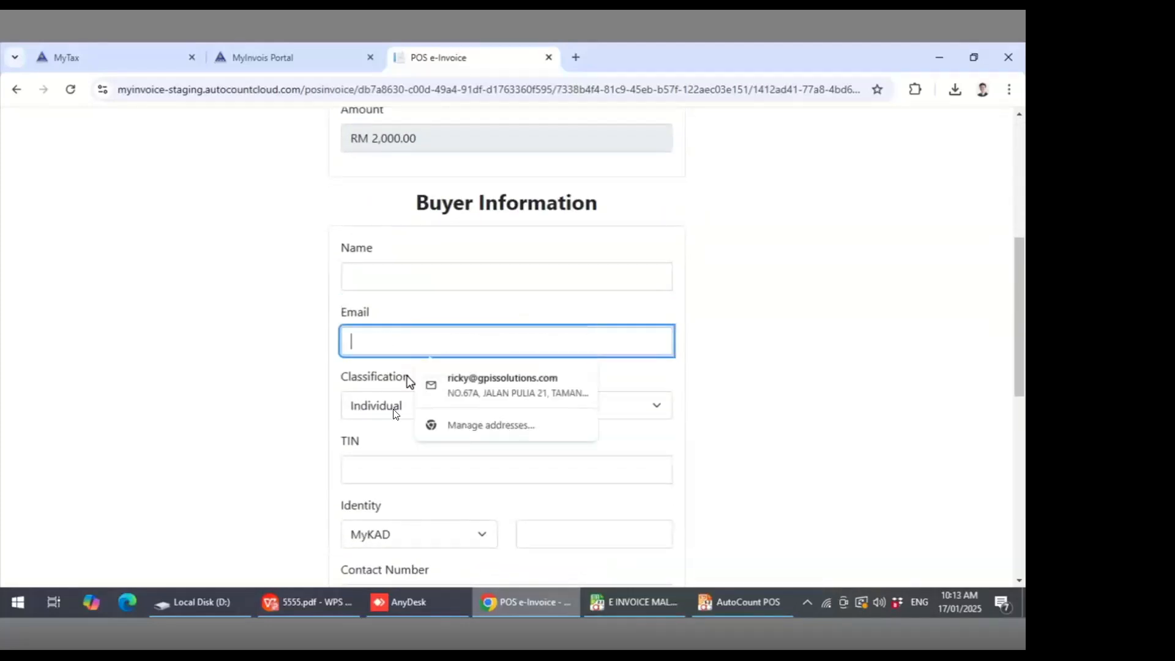
pyautogui.click(268, 411)
pyautogui.scroll(-2, 267, 410)
pyautogui.click(385, 359)
pyautogui.click(280, 398)
pyautogui.scroll(-2, 280, 397)
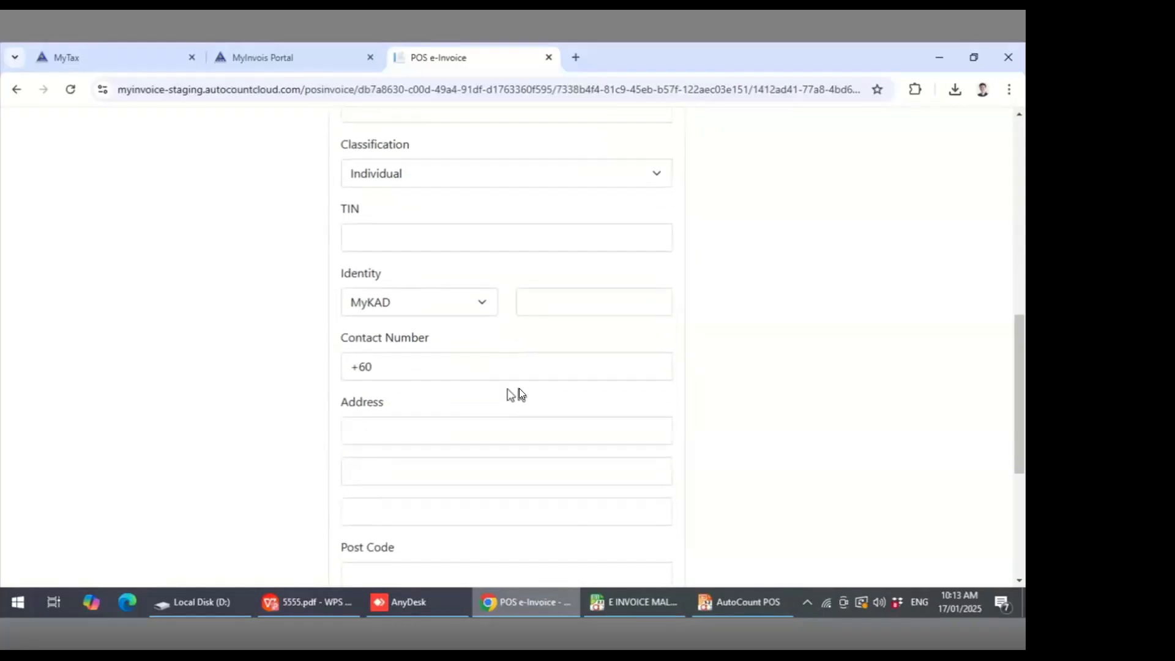
pyautogui.scroll(-2, 459, 486)
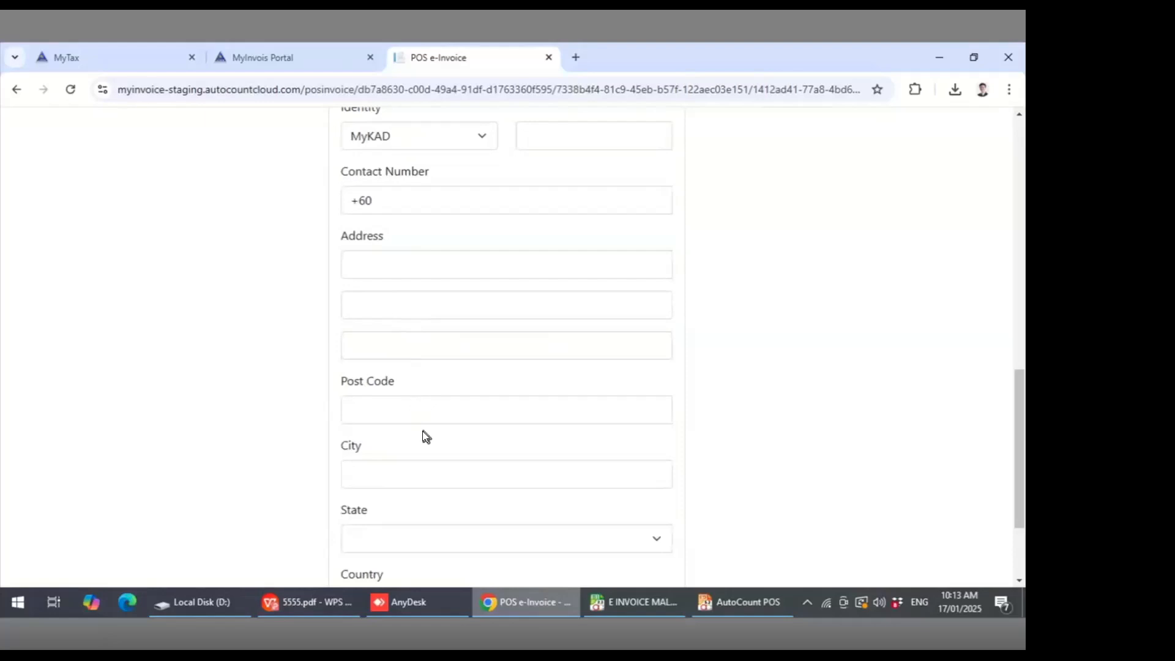
pyautogui.scroll(-2, 422, 430)
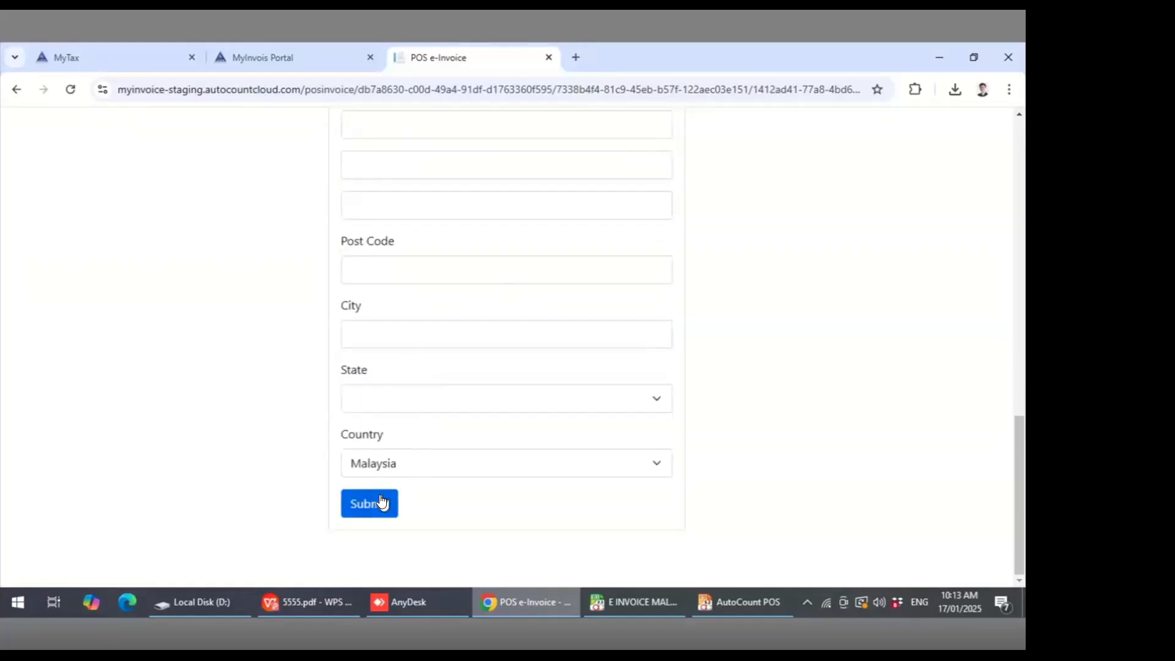
pyautogui.scroll(1, 485, 355)
pyautogui.scroll(9, 485, 354)
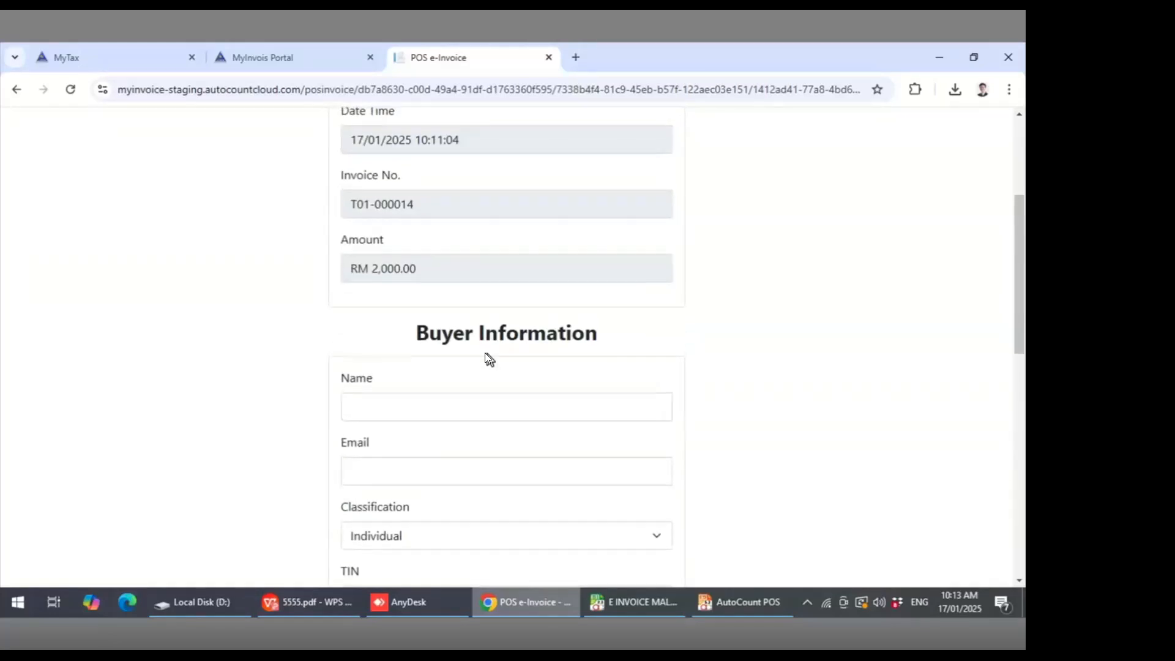
# - Fill the buyer's name, e-mail and address from the browser's saved contact entry
pyautogui.scroll(-1, 446, 357)
pyautogui.click(399, 318)
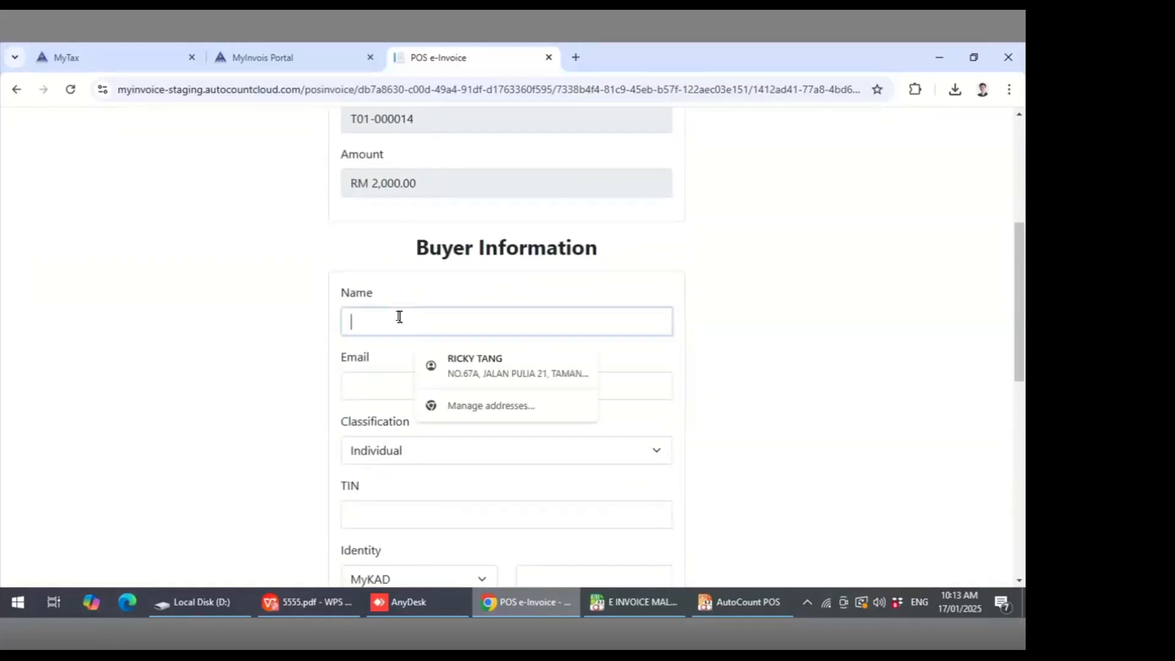
pyautogui.click(481, 370)
# - Enter the buyer's MyKAD identity number and fill the contact number from the saved entry
pyautogui.scroll(-4, 309, 465)
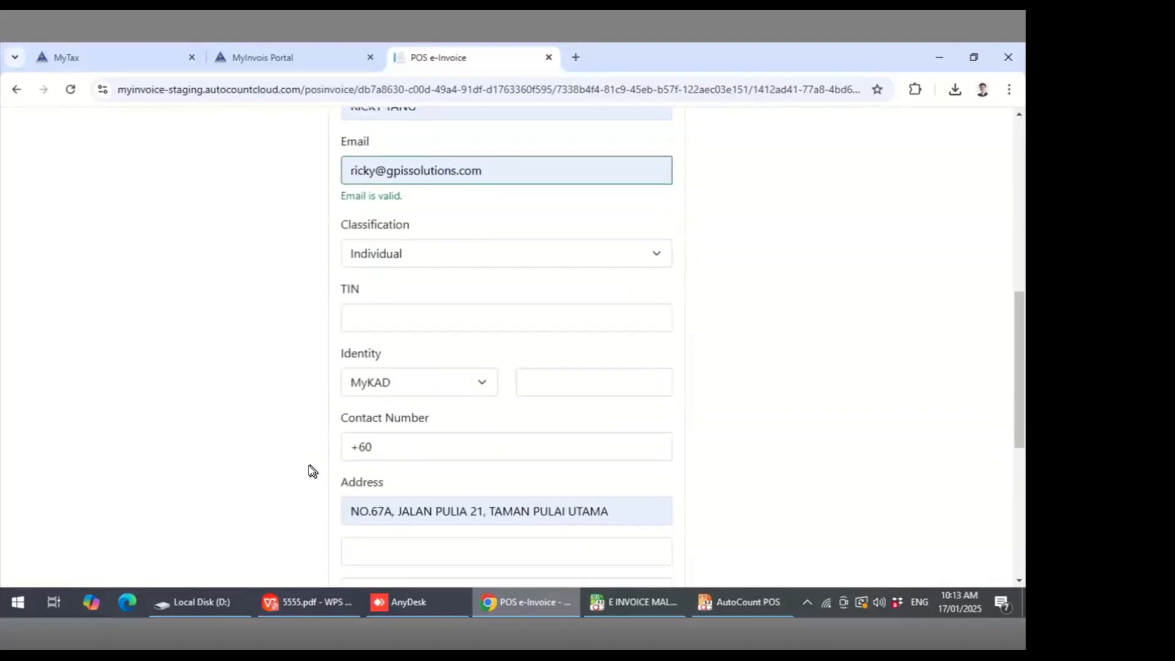
pyautogui.click(536, 353)
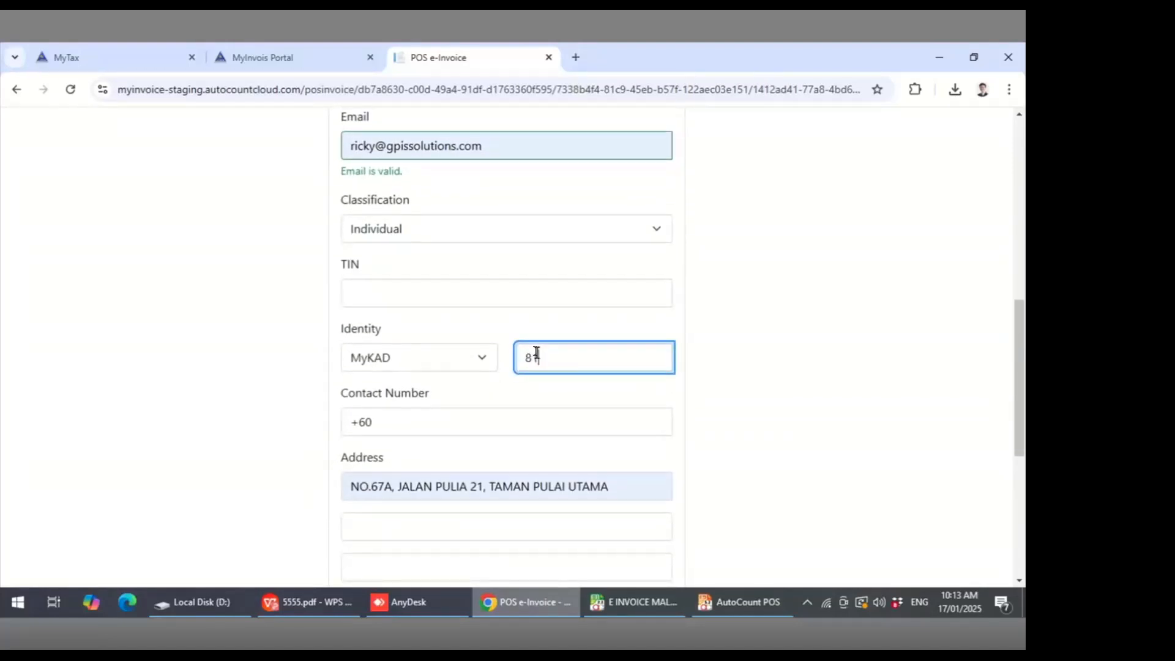
pyautogui.click(445, 420)
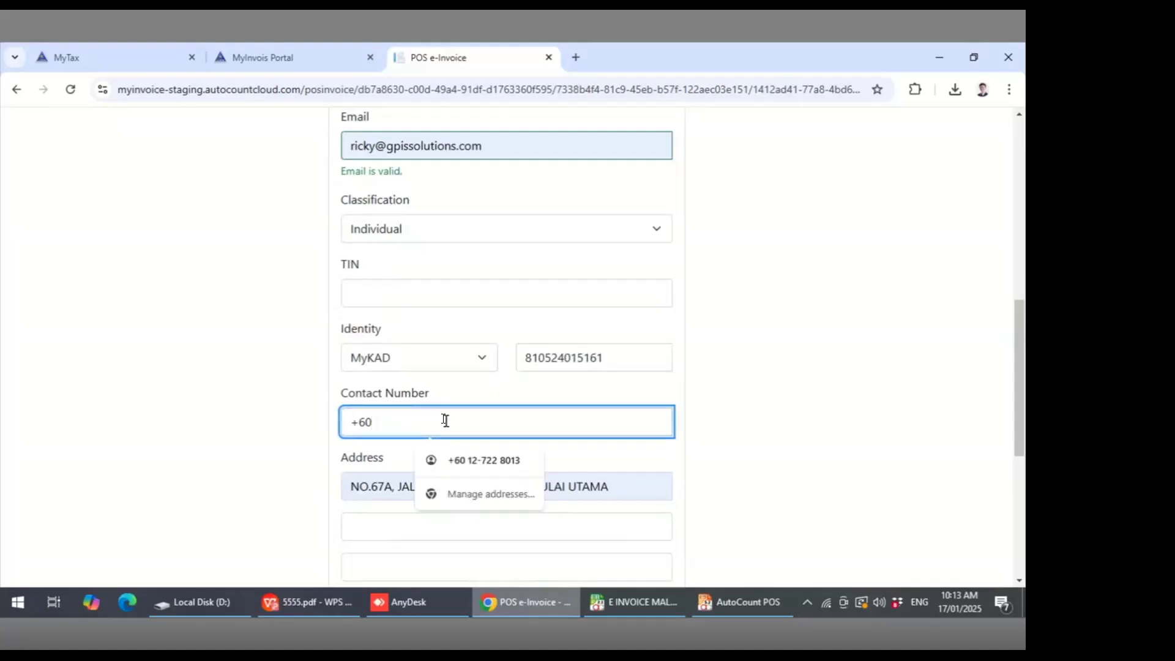
pyautogui.click(470, 451)
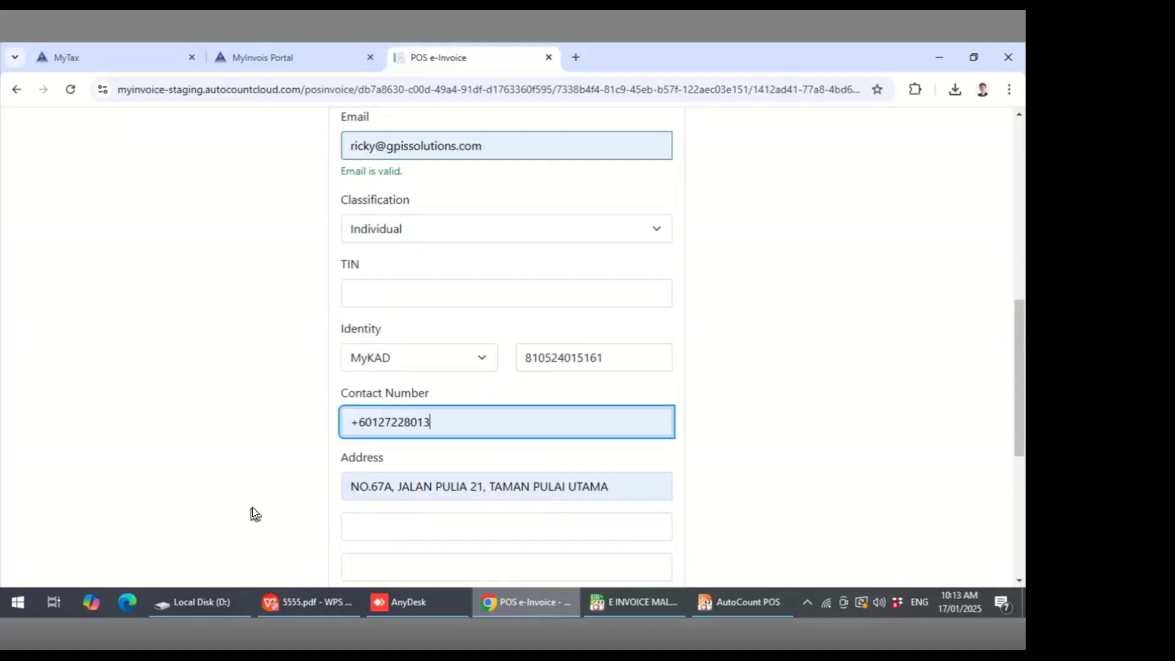
# - Submit the buyer information, confirm the submission and decline the browser's address update offer
pyautogui.scroll(-5, 252, 506)
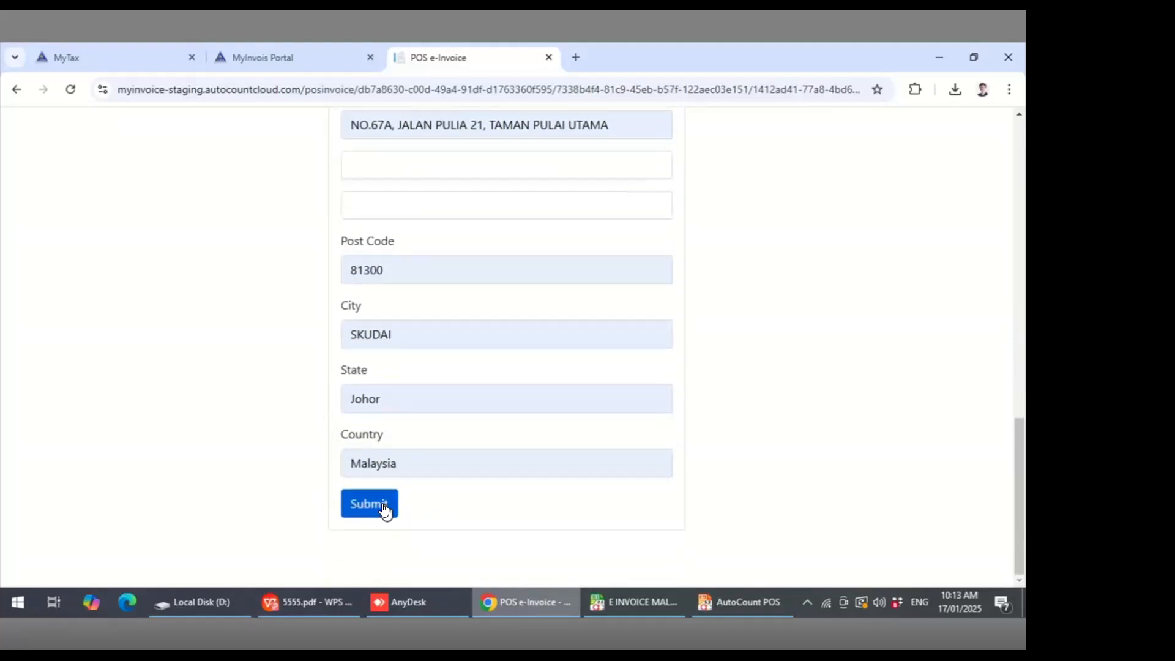
pyautogui.click(384, 509)
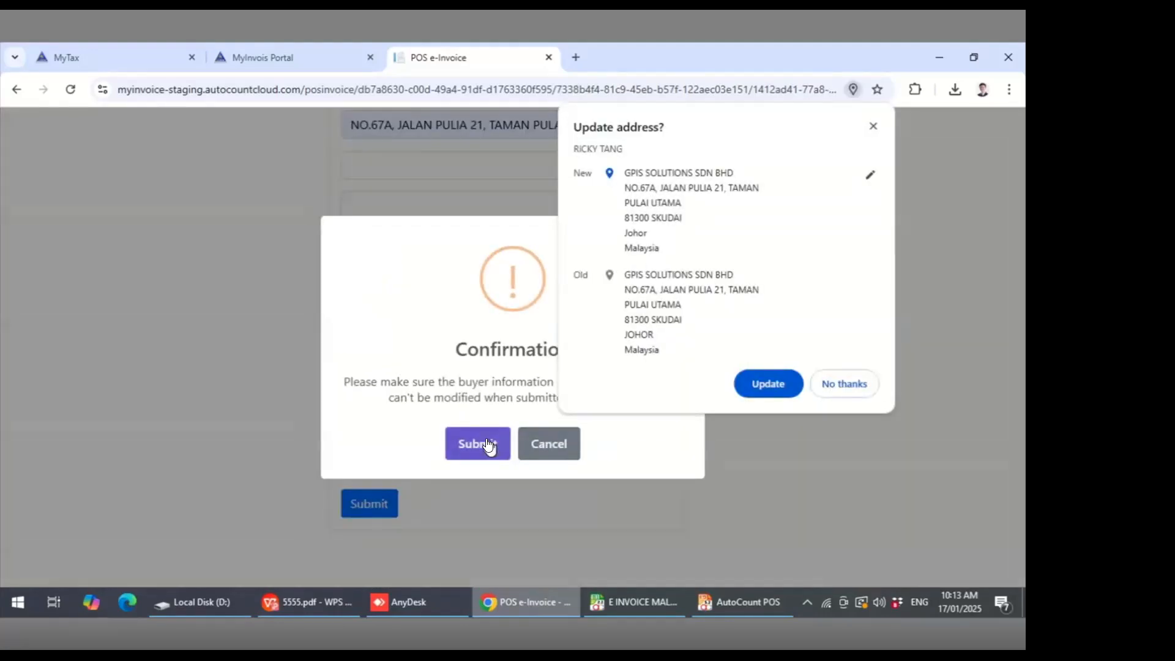
pyautogui.click(487, 441)
pyautogui.click(830, 393)
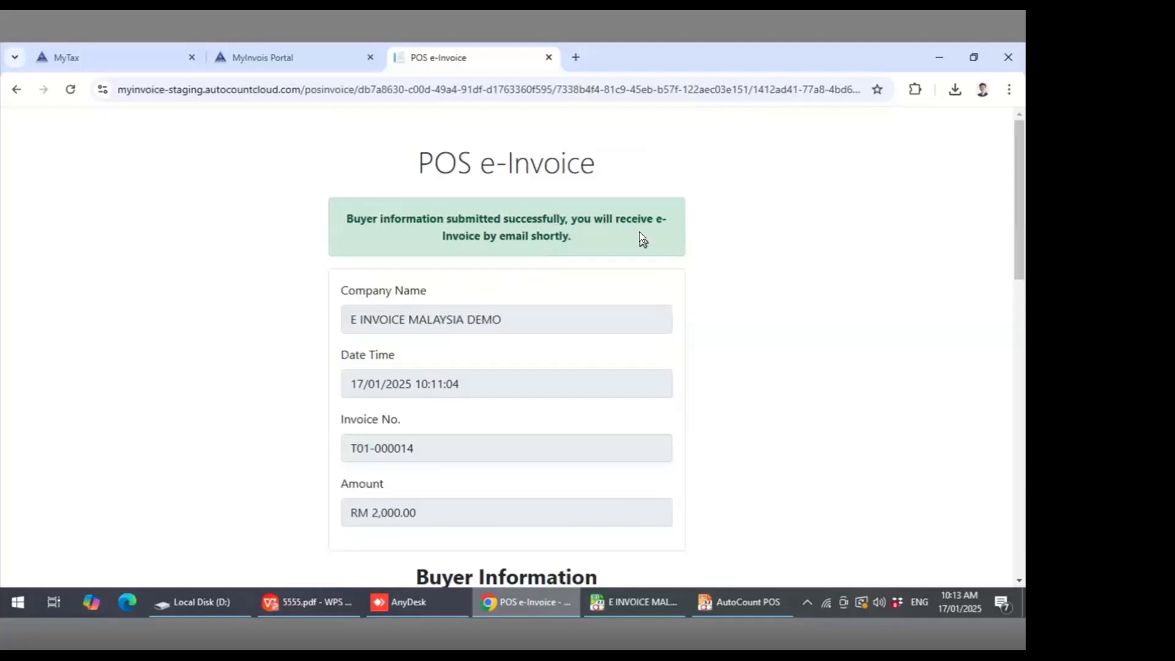
# - Open T01-000013.pdf from the POSEInvoice folder and scroll to its LHDN validated link QR code
pyautogui.click(184, 601)
pyautogui.doubleClick(243, 497)
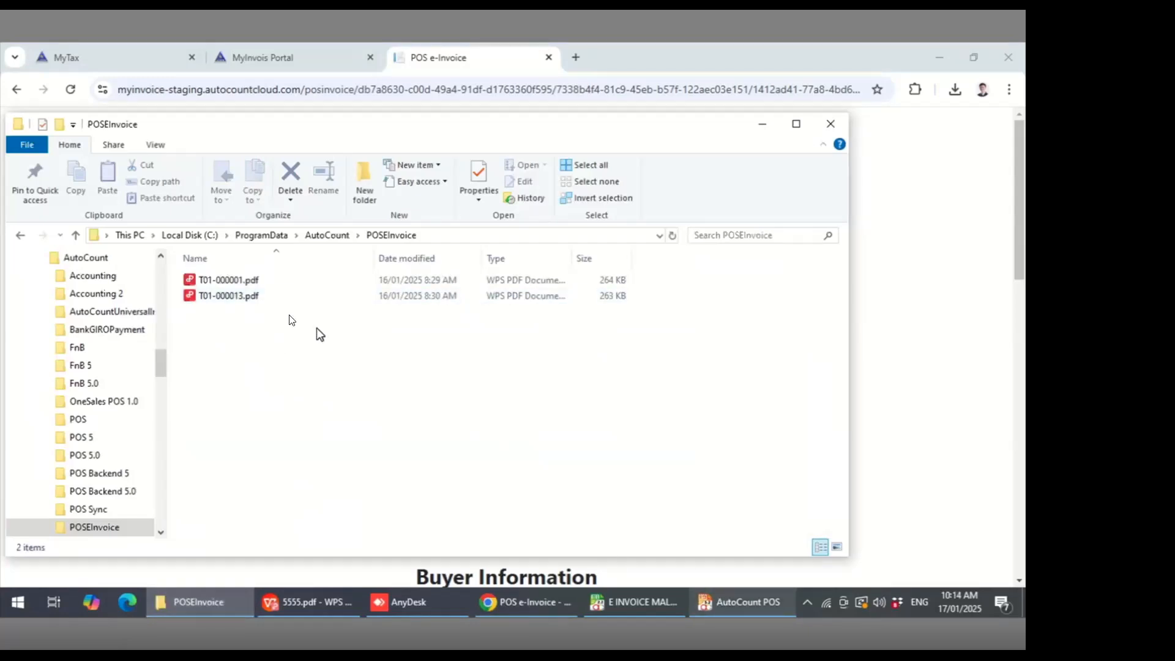
pyautogui.doubleClick(236, 296)
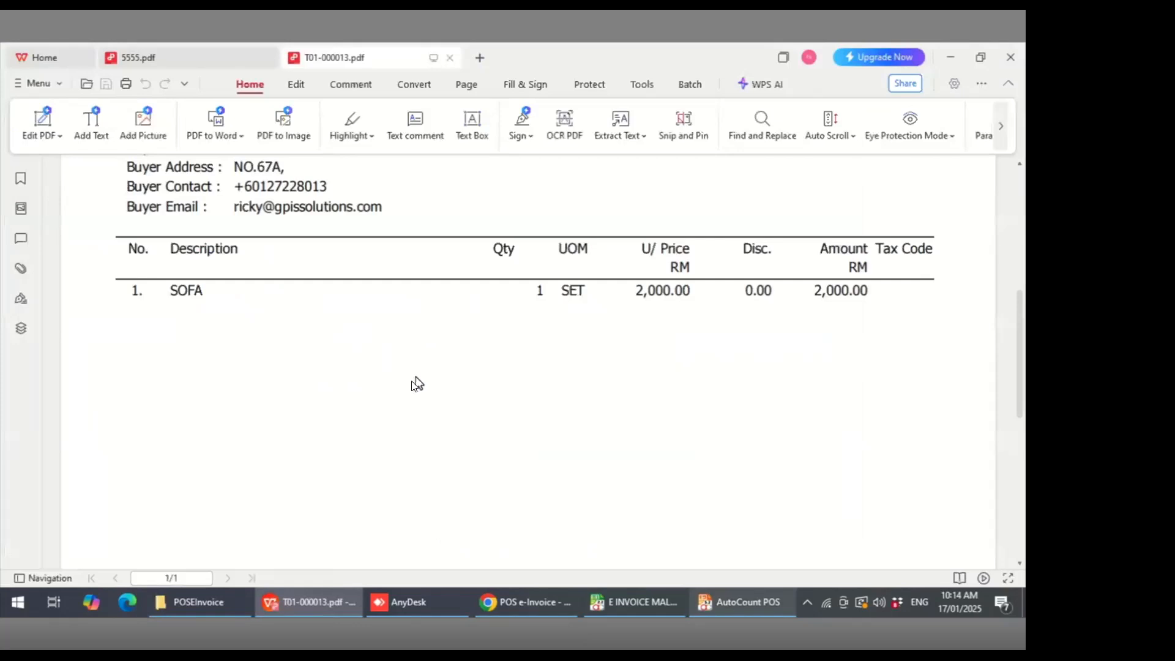
pyautogui.scroll(5, 416, 384)
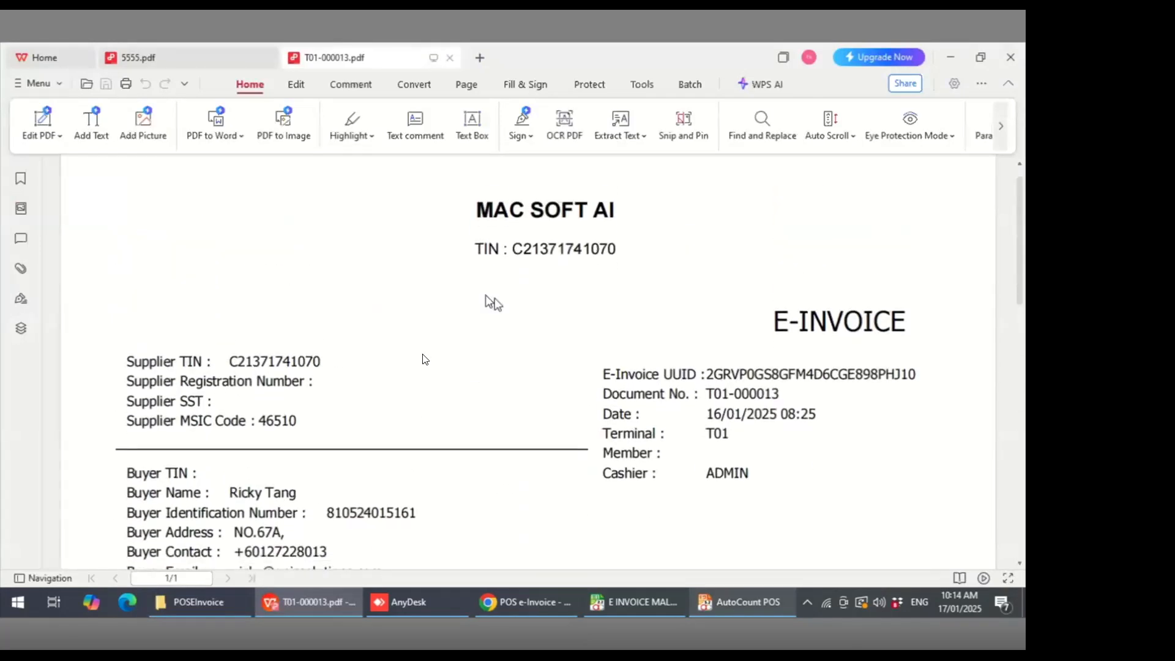
pyautogui.scroll(-3, 360, 436)
pyautogui.scroll(-6, 356, 431)
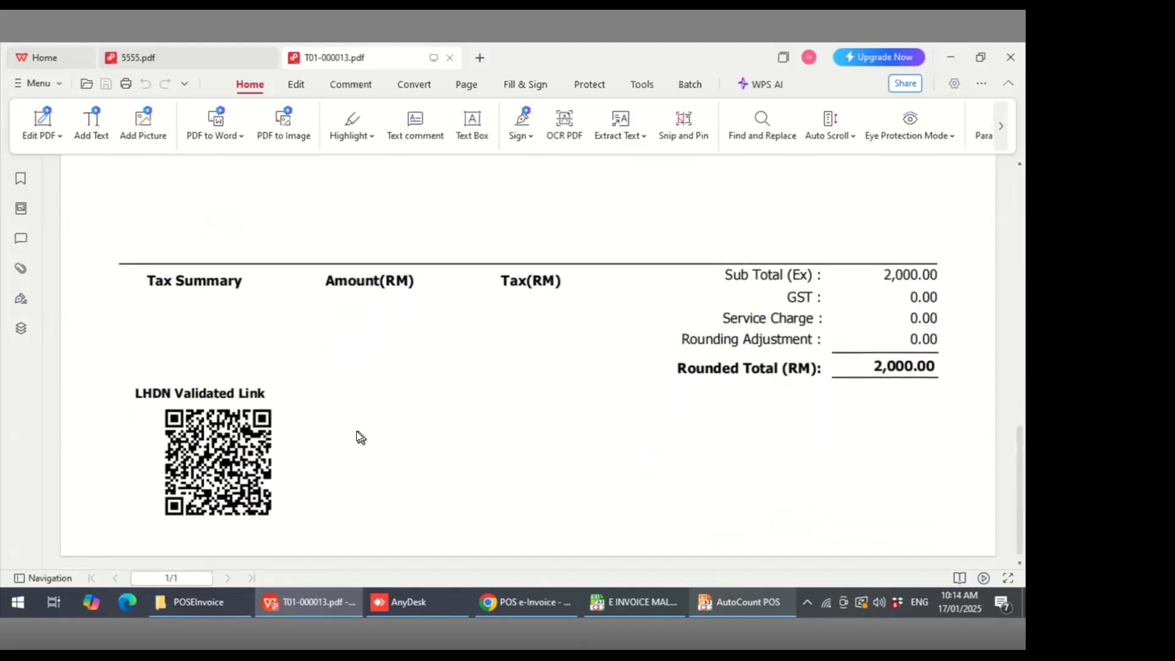
# - Open the receipt's LHDN validated link in the browser to view it on MyInvois Portal
pyautogui.click(207, 467)
pyautogui.click(585, 338)
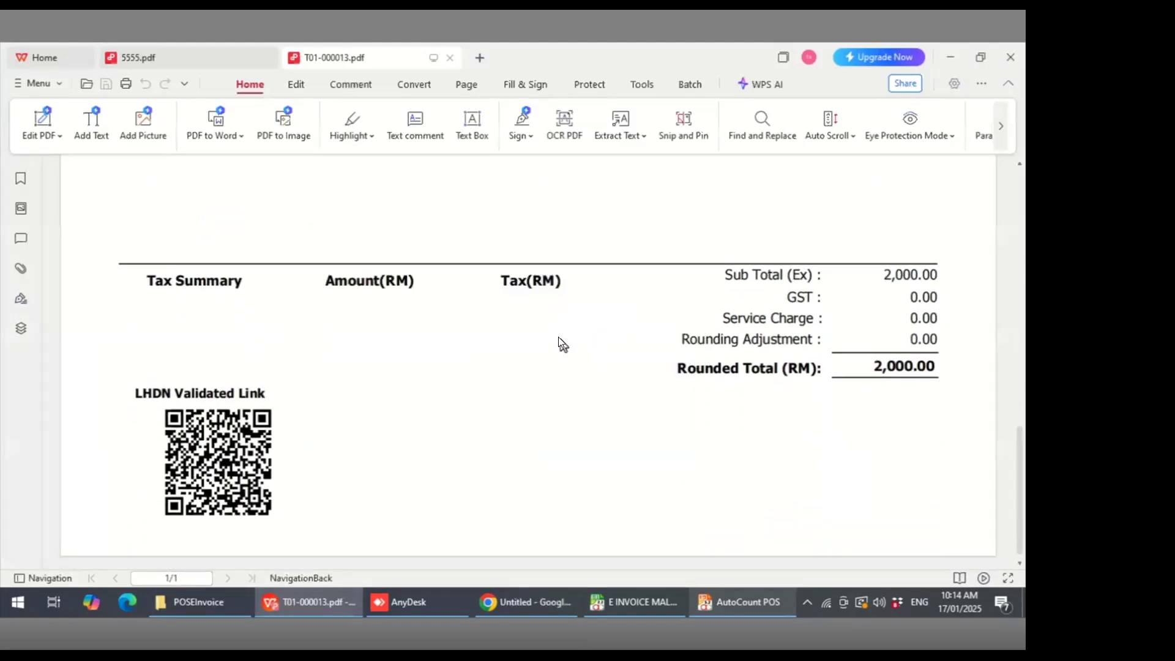
pyautogui.click(527, 602)
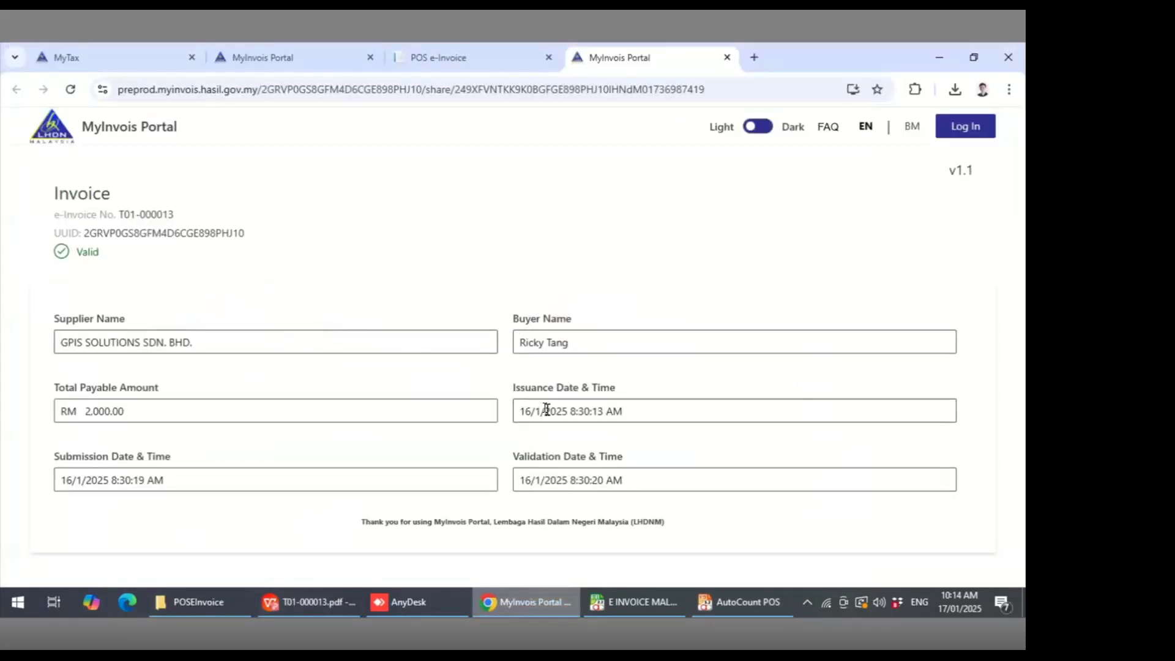
# - Open the POS E-Invoice Monitor from More Function and refresh its submission status
pyautogui.click(758, 612)
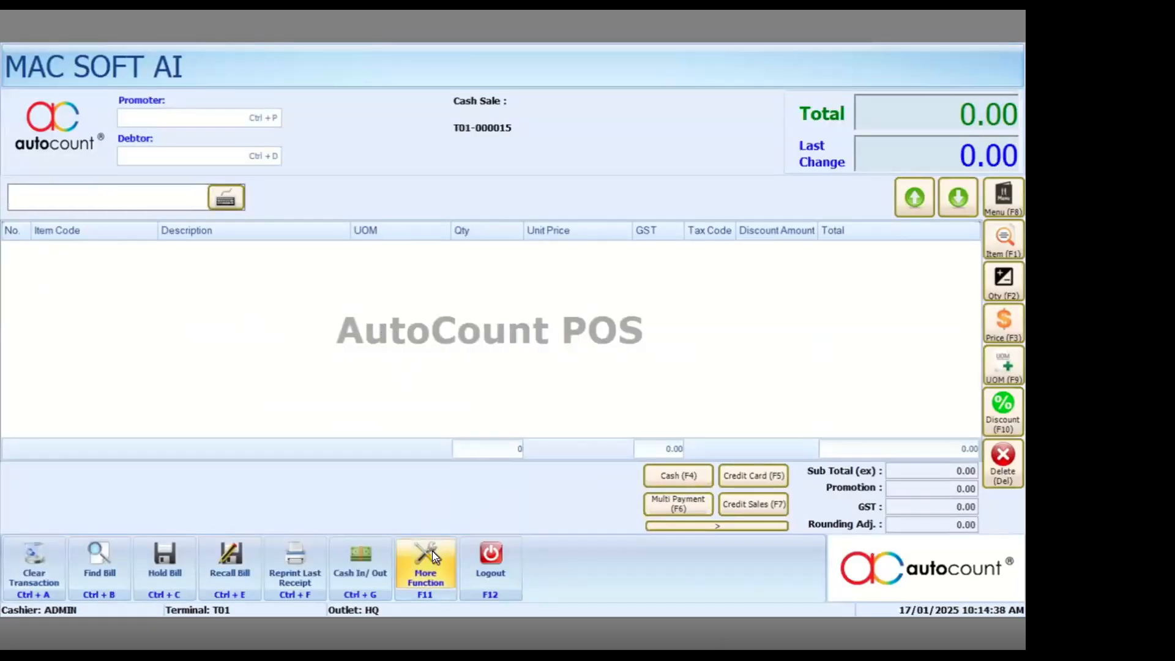
pyautogui.click(430, 552)
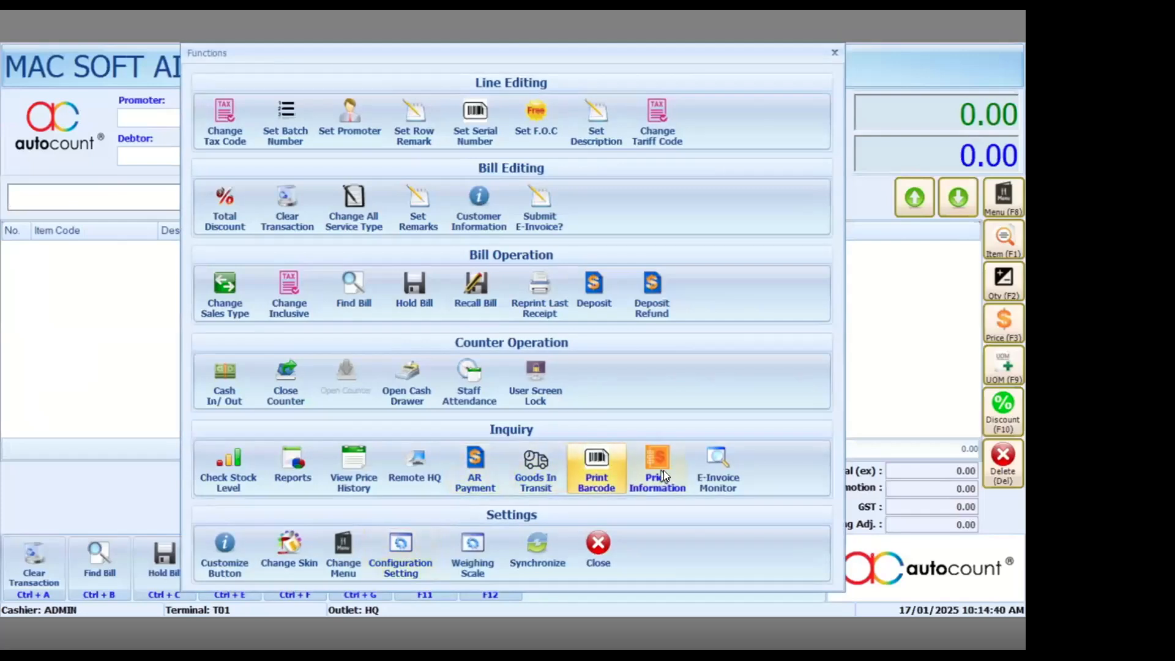
pyautogui.click(737, 479)
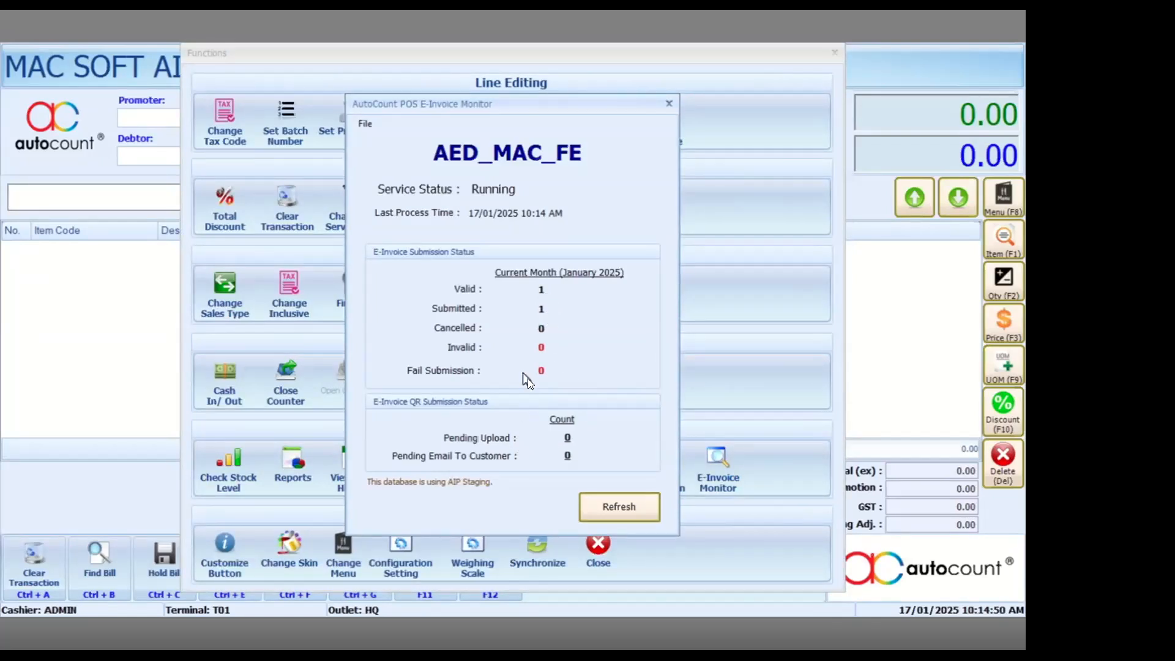
pyautogui.click(594, 508)
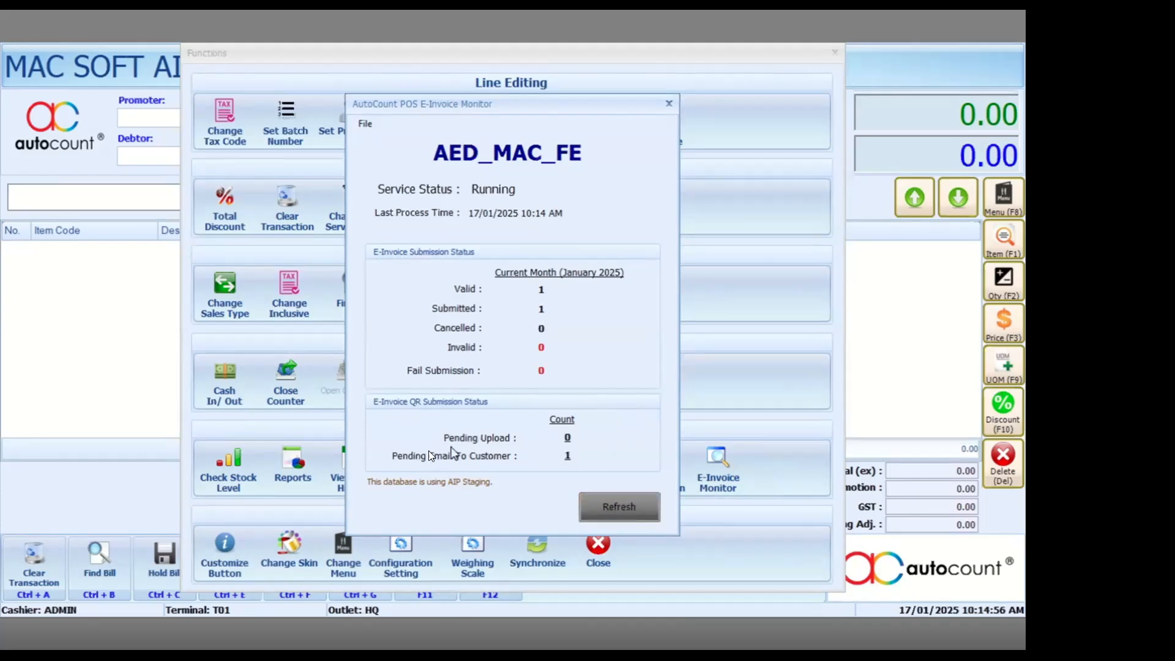
# - Open T01-000014.pdf from the POSEInvoice folder and scroll through the generated e-Invoice
pyautogui.press('super')
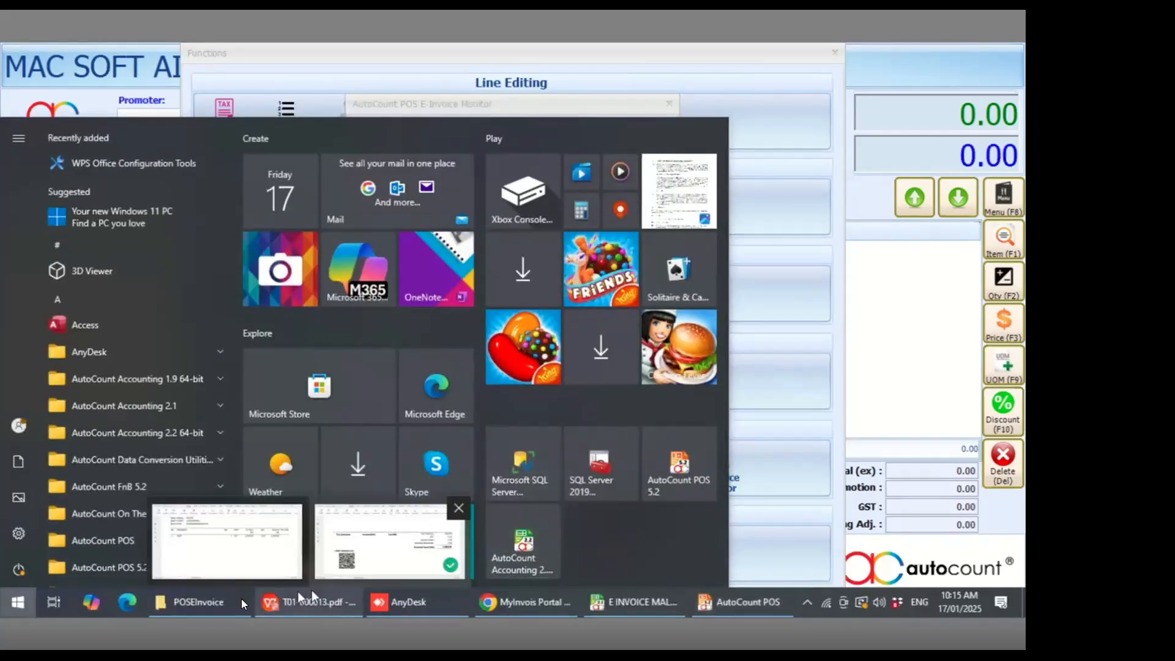
pyautogui.click(209, 602)
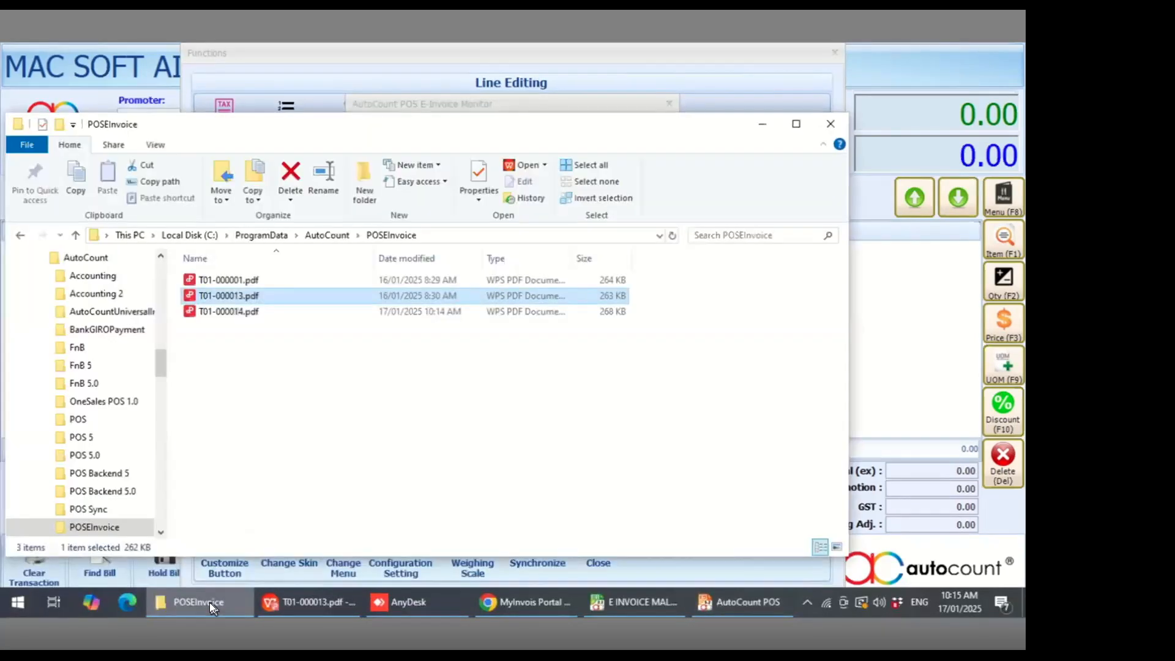
pyautogui.click(243, 315)
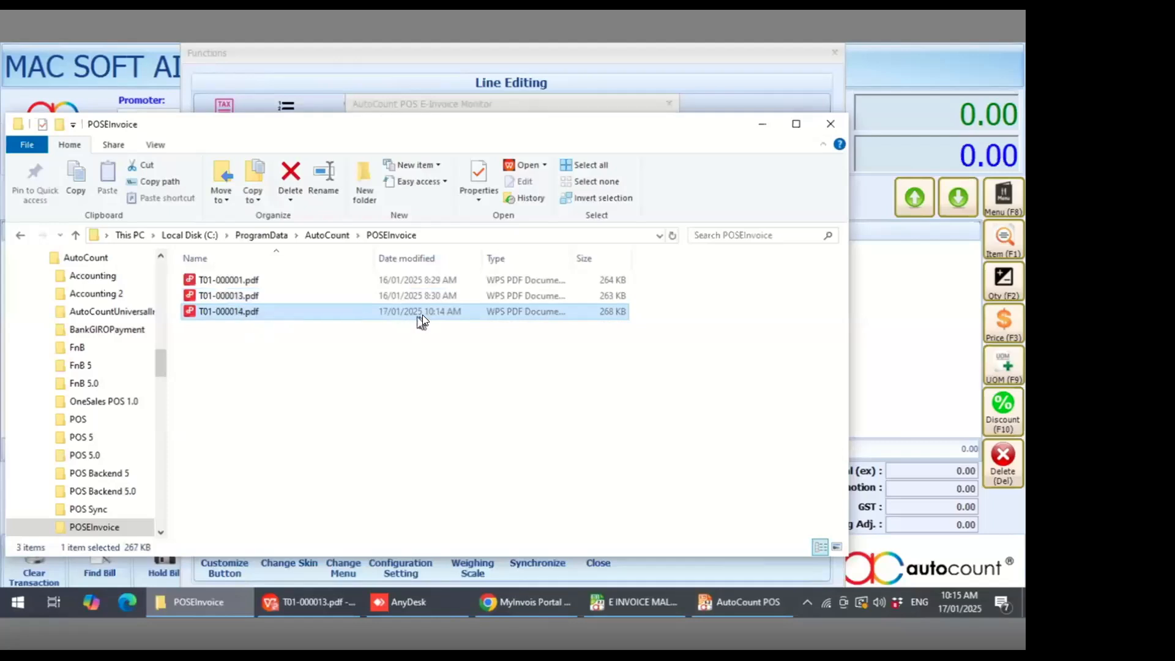
pyautogui.doubleClick(263, 315)
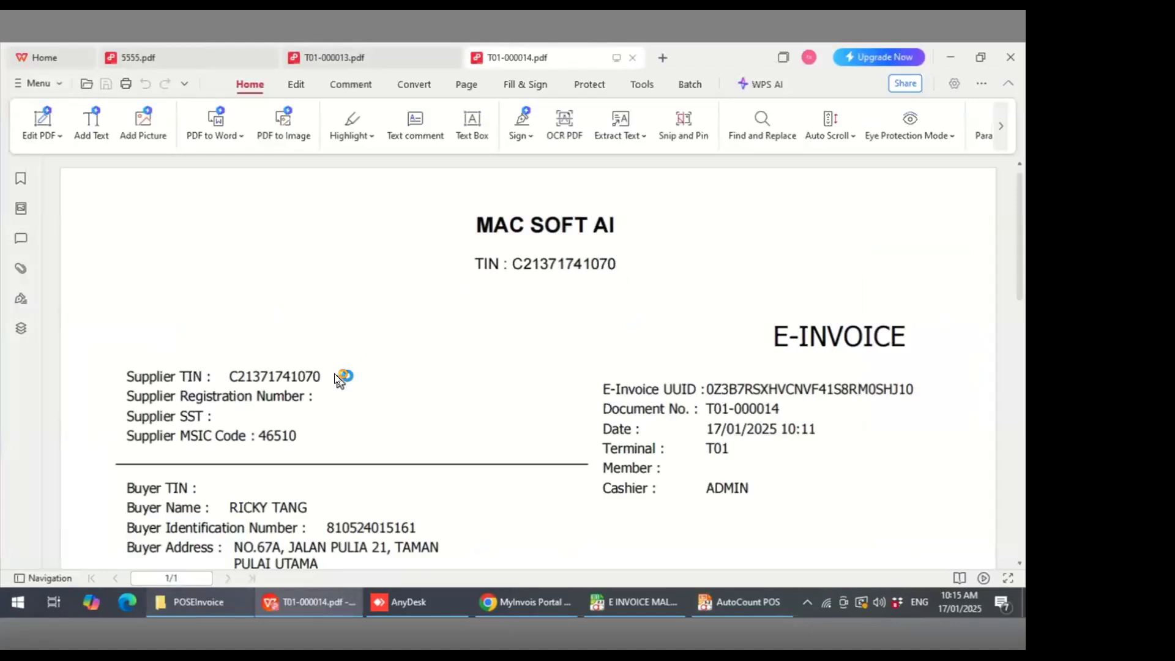
pyautogui.scroll(-1, 336, 378)
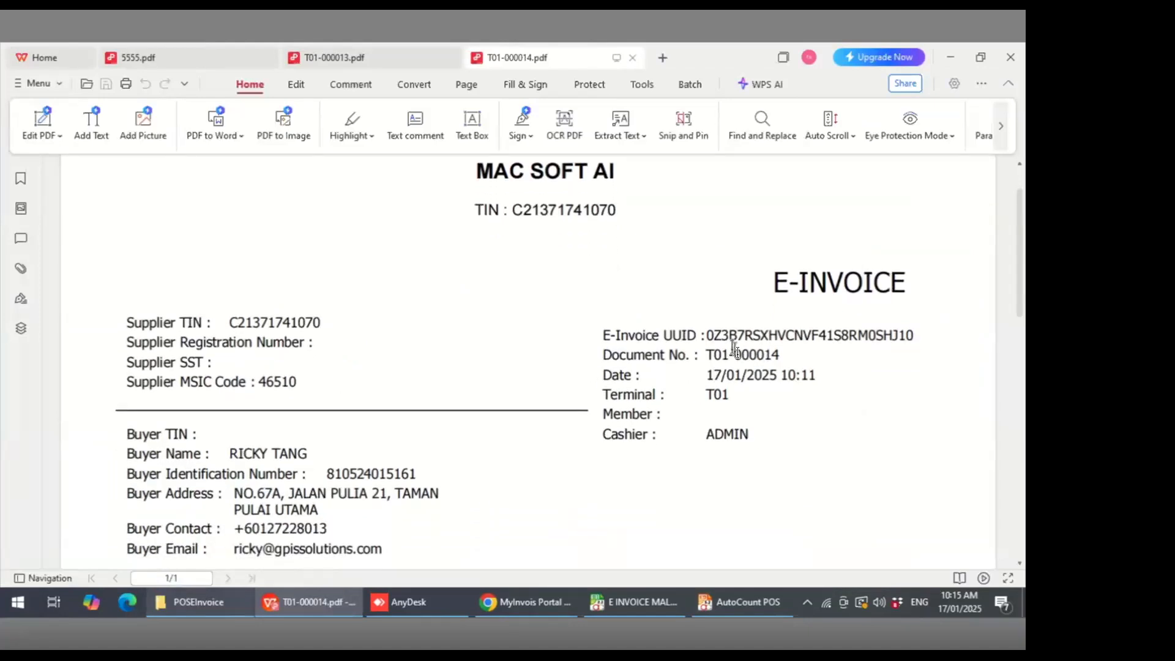
pyautogui.scroll(-1, 490, 366)
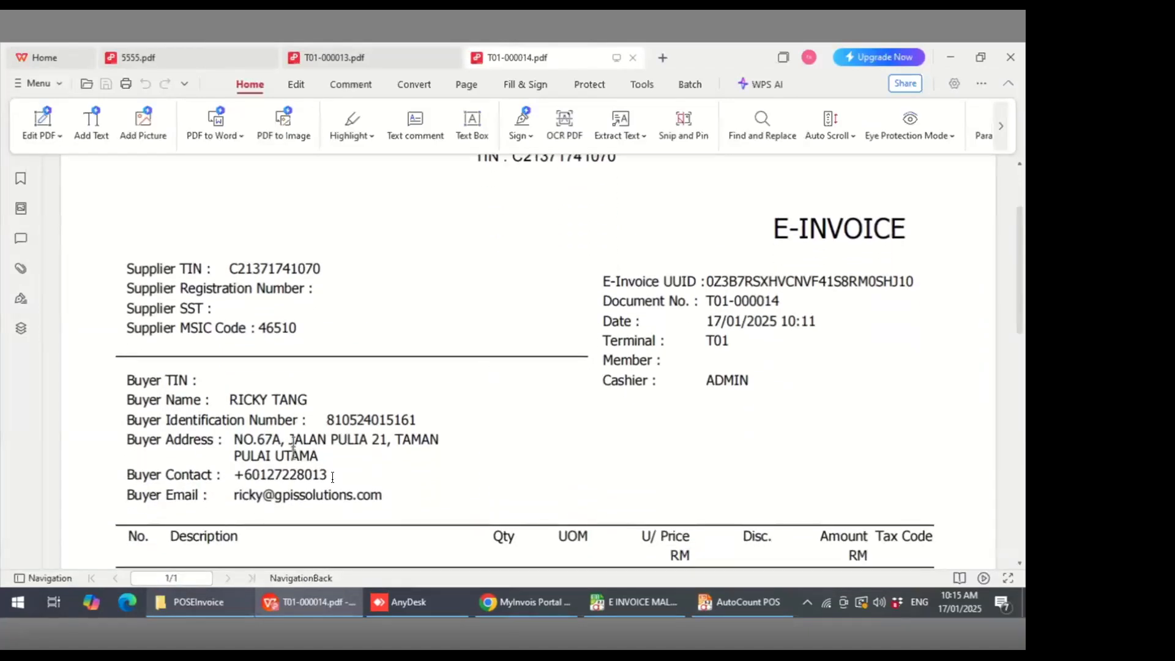
pyautogui.scroll(-3, 332, 477)
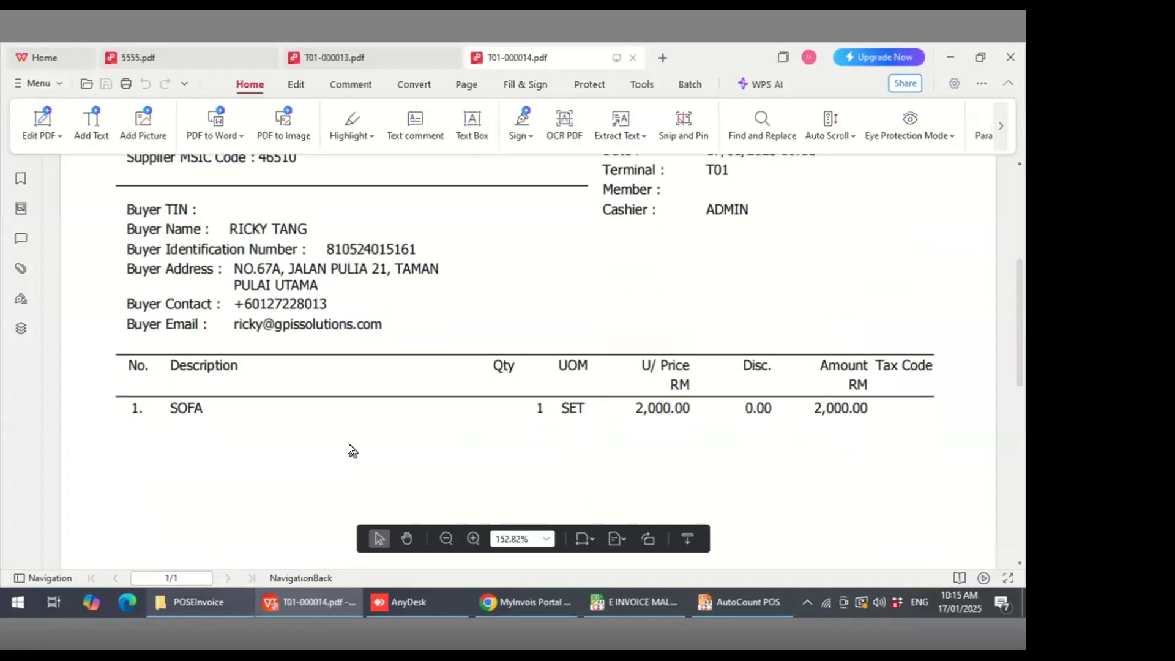
pyautogui.scroll(-10, 387, 403)
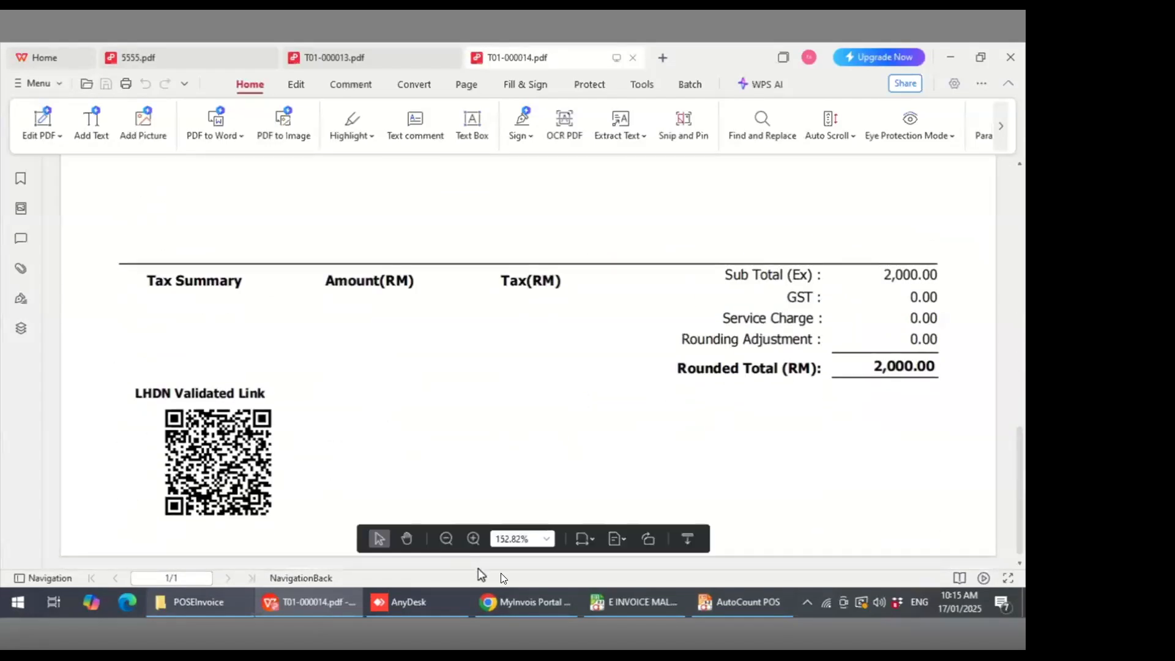
# - Switch to the MyInvois Portal tab showing the self-billed invoice and scroll to its top
pyautogui.click(533, 602)
pyautogui.click(259, 61)
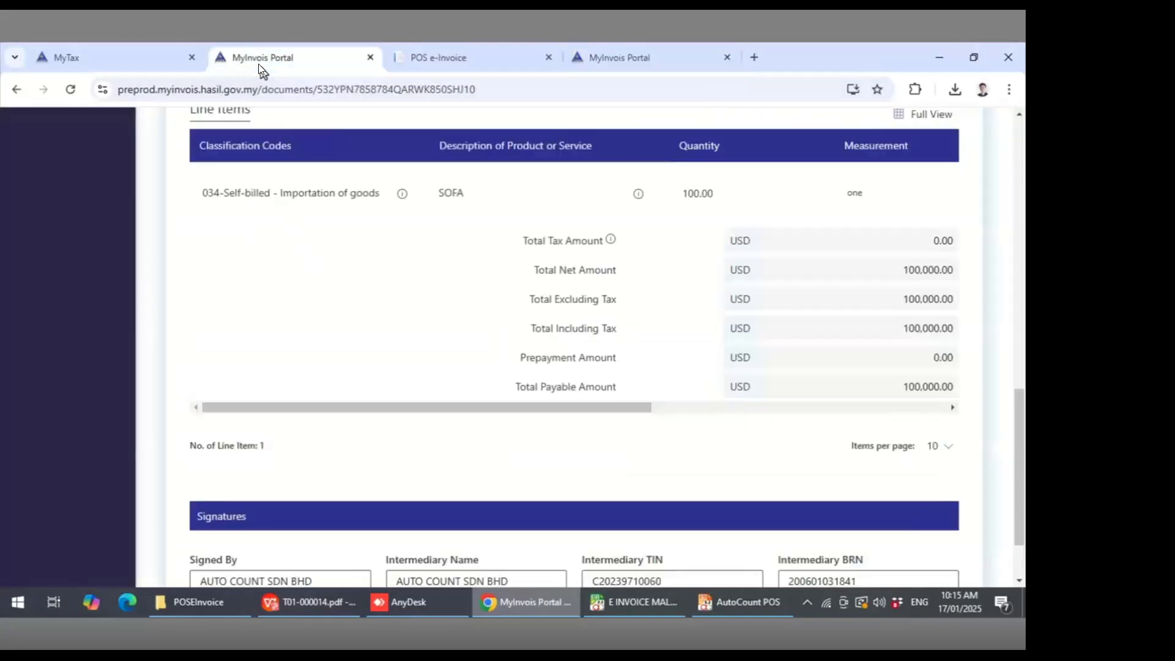
pyautogui.scroll(10, 188, 297)
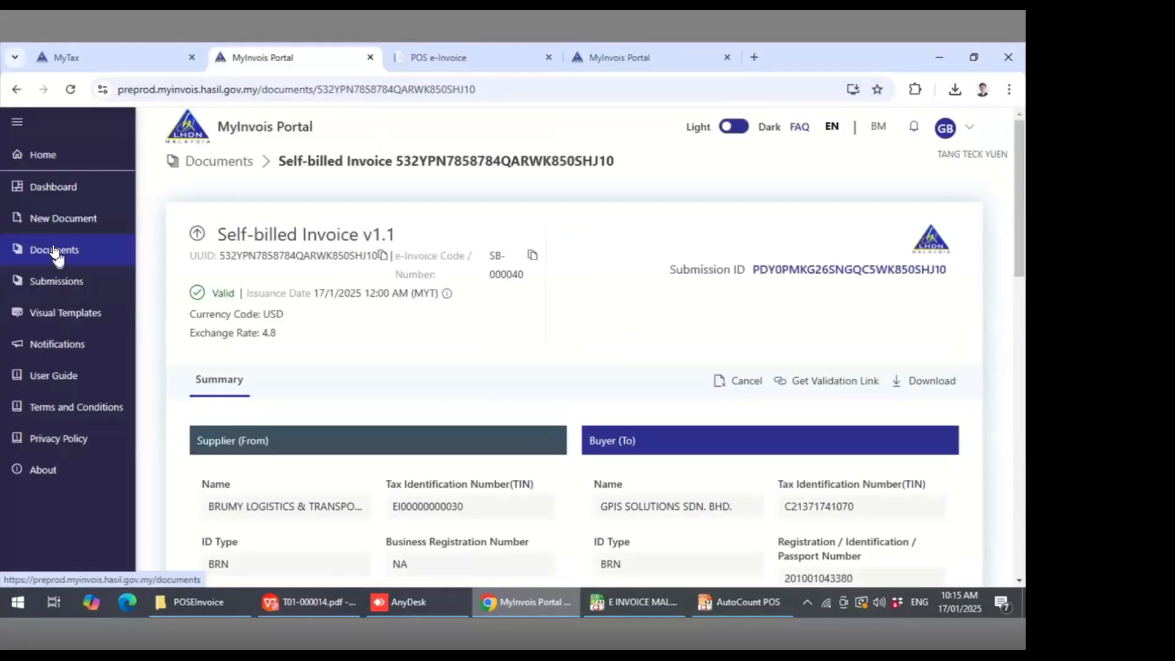
# - Open invoice T01-000014 from the MyInvois Documents list and scroll through its supplier, buyer and line item details
pyautogui.click(55, 250)
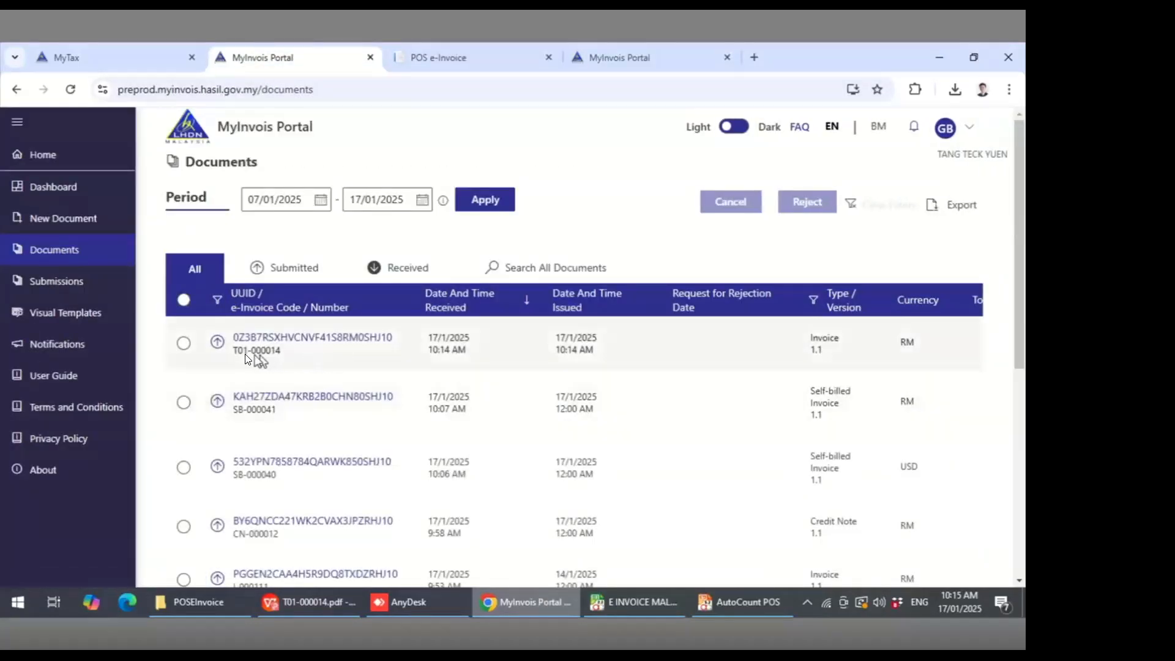
pyautogui.click(318, 341)
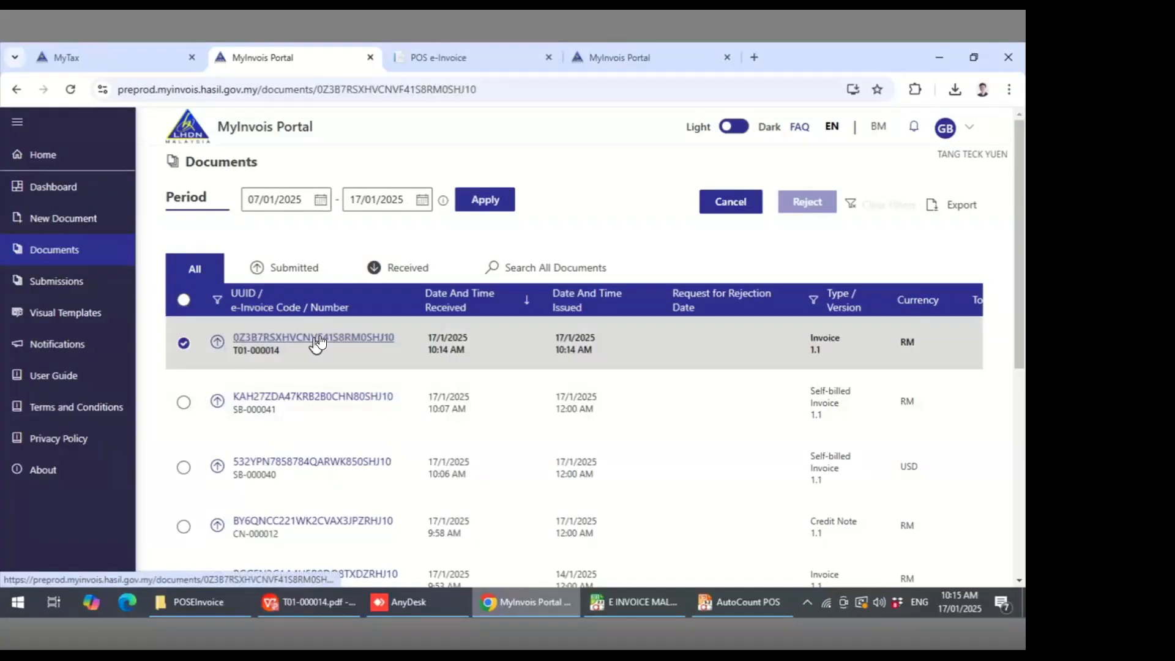
pyautogui.scroll(-3, 482, 382)
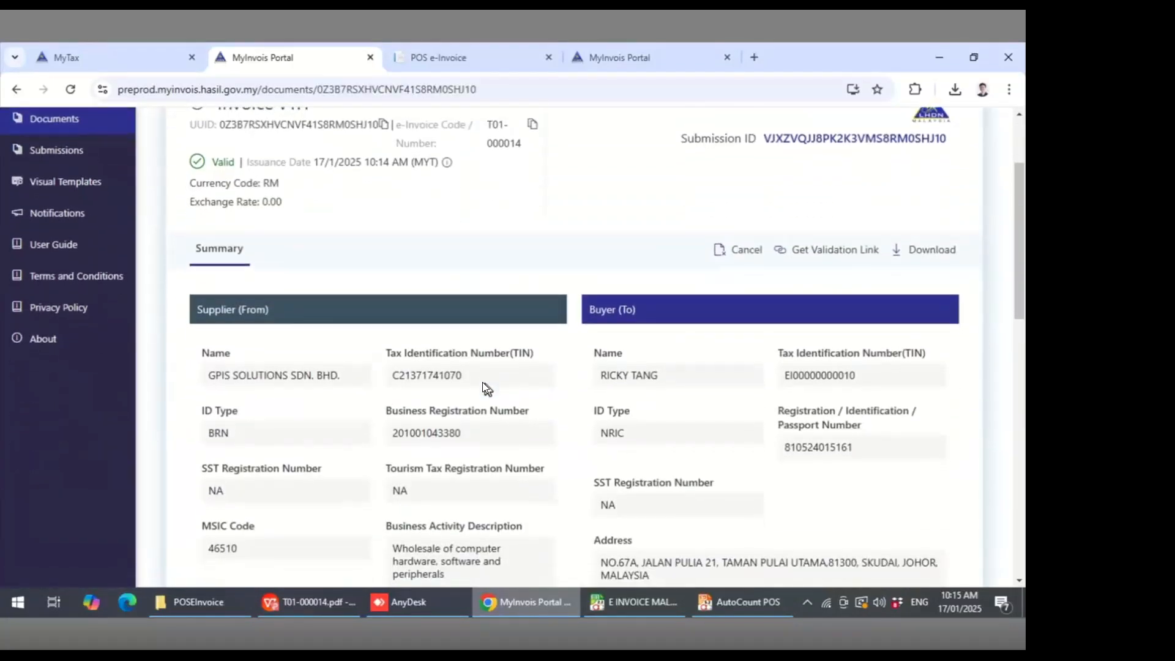
pyautogui.scroll(-2, 483, 382)
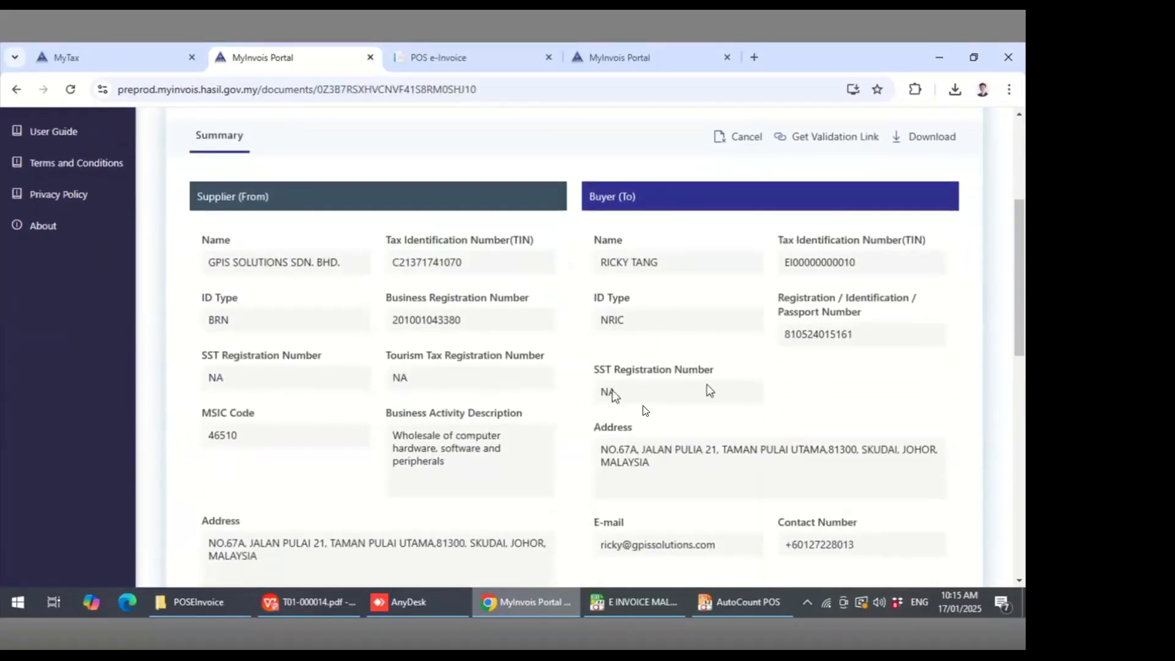
pyautogui.scroll(-8, 642, 405)
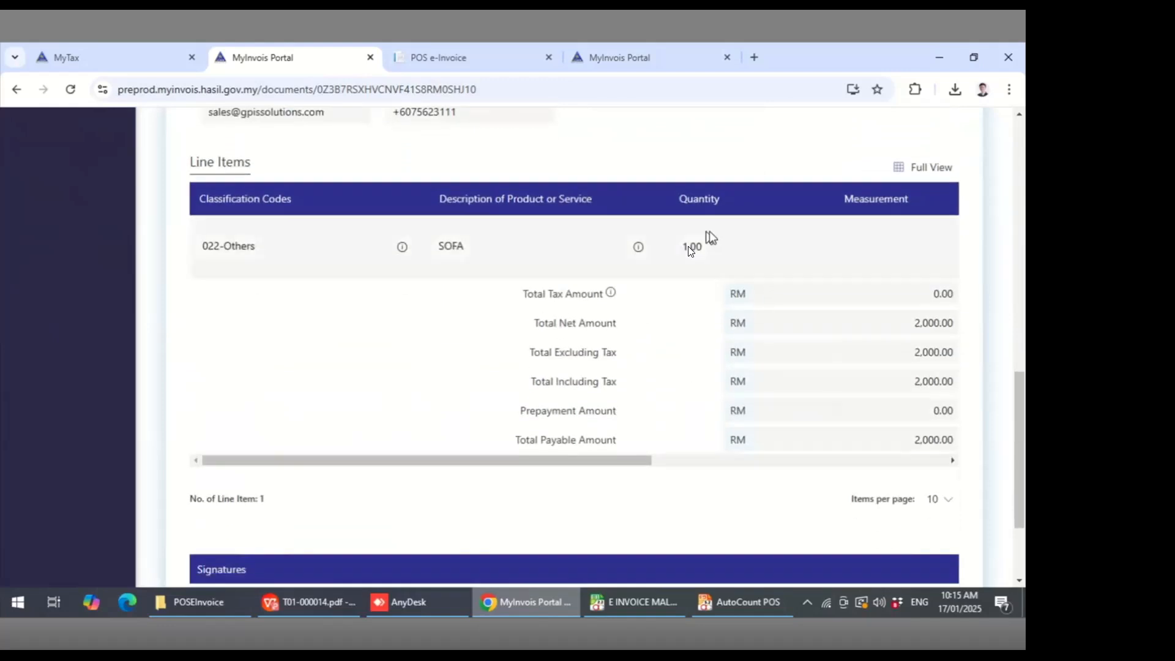
pyautogui.scroll(12, 709, 269)
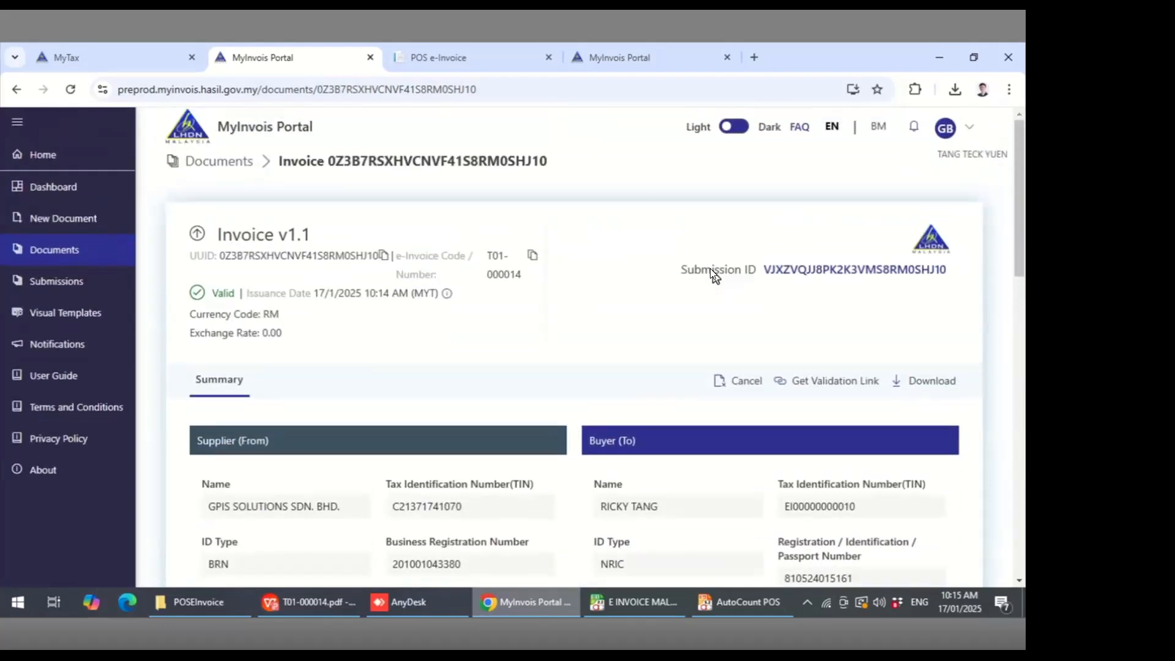
# - Close the POS E-Invoice Monitor, open Find Bill and search today's transactions
pyautogui.click(751, 598)
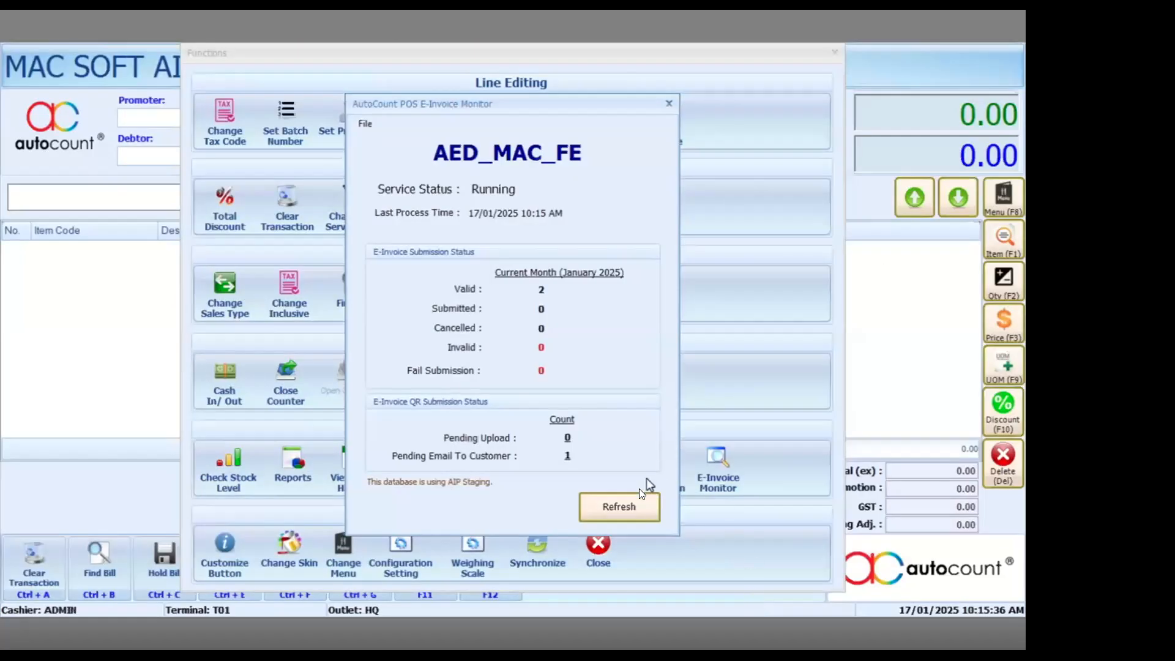
pyautogui.click(667, 105)
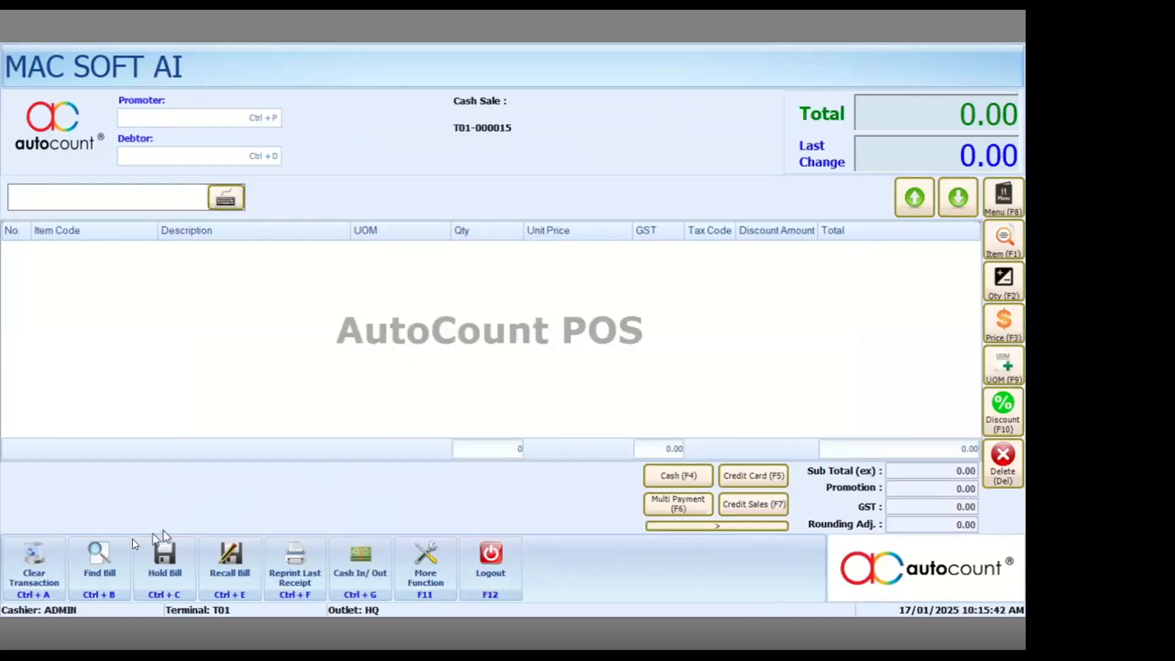
pyautogui.click(99, 558)
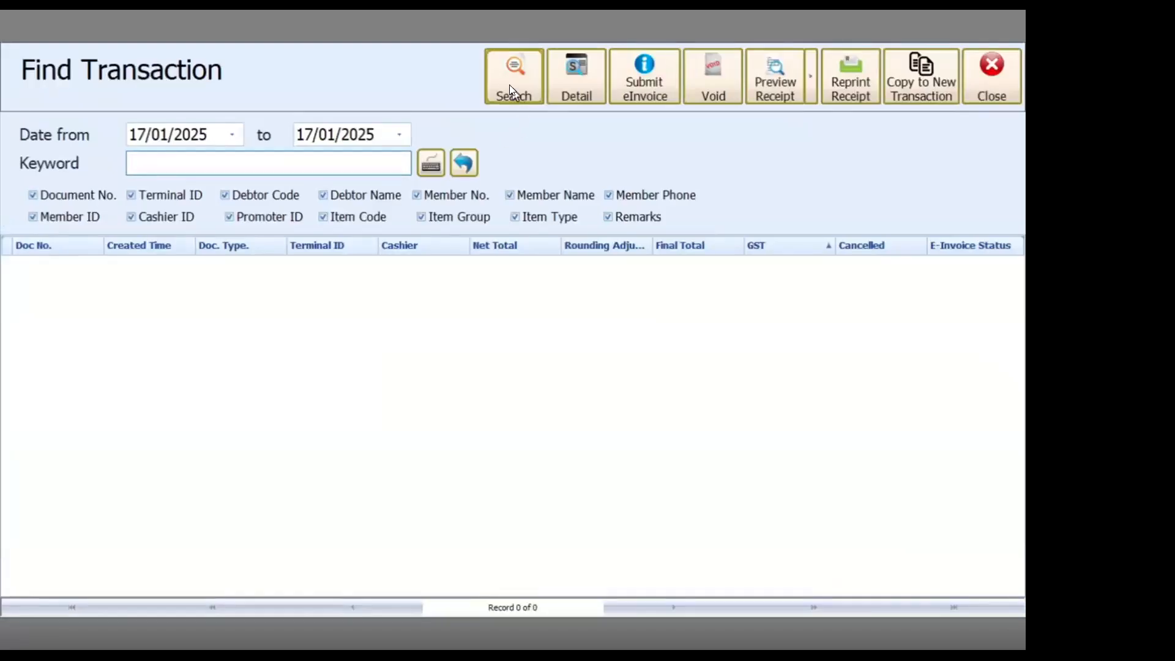
pyautogui.click(513, 85)
# - Select receipt T01-000014 and try to submit its e-Invoice
pyautogui.click(485, 273)
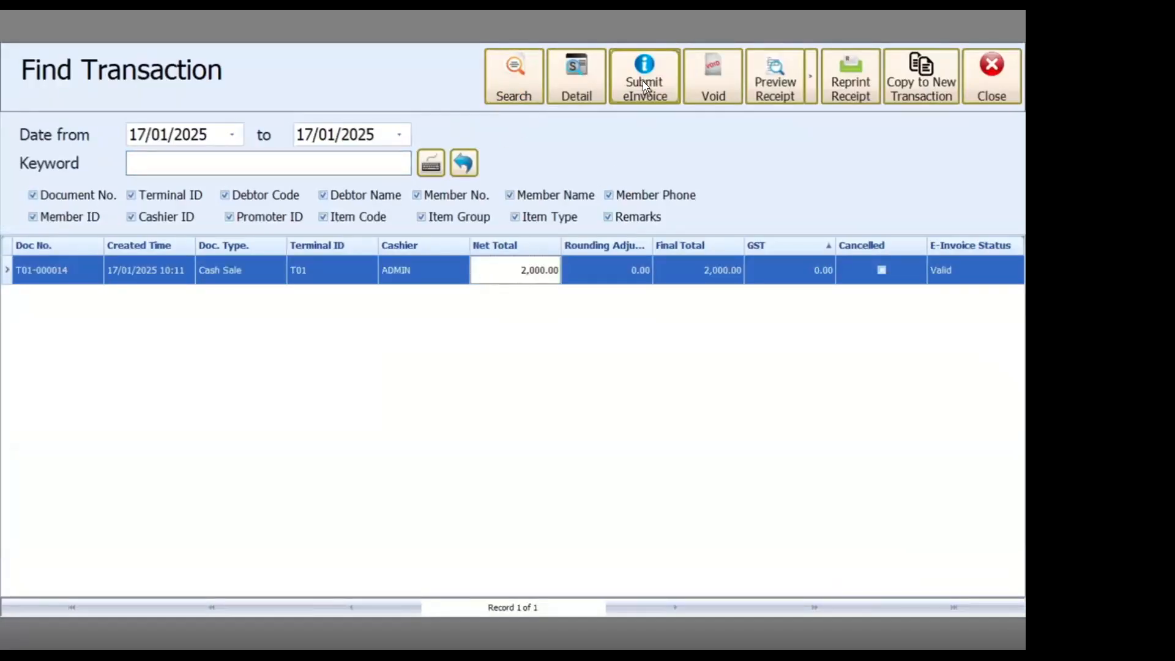
pyautogui.click(643, 85)
pyautogui.click(522, 359)
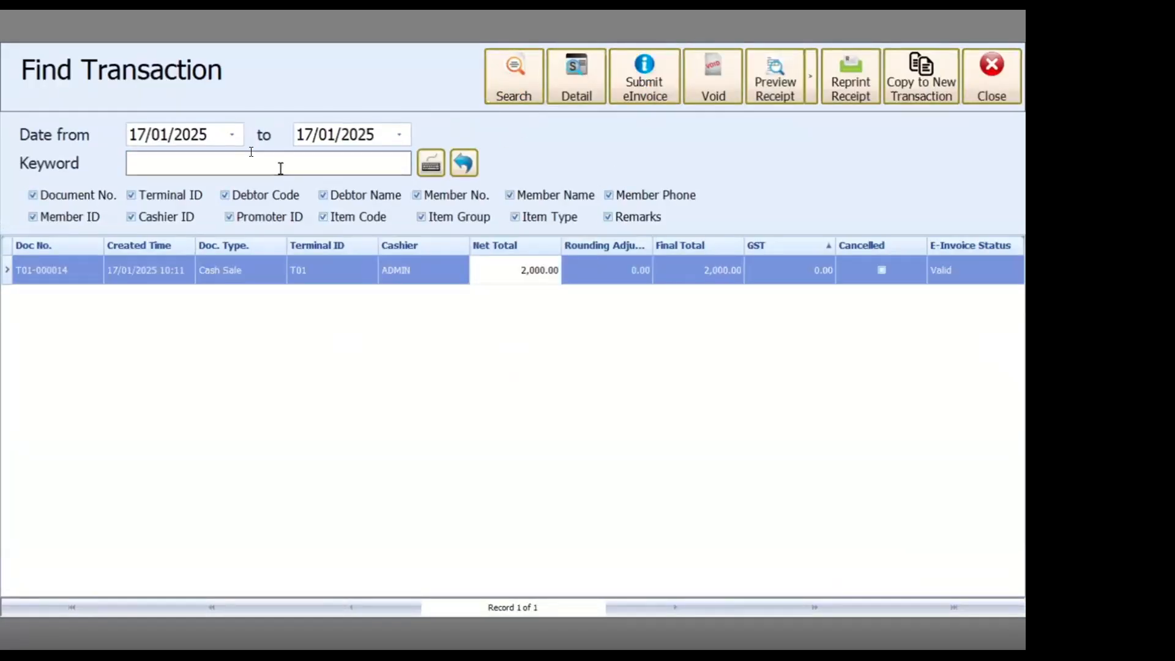
# - Set the Date from to 16/01/2025, search transactions again, and close the Find Transaction window
pyautogui.click(232, 134)
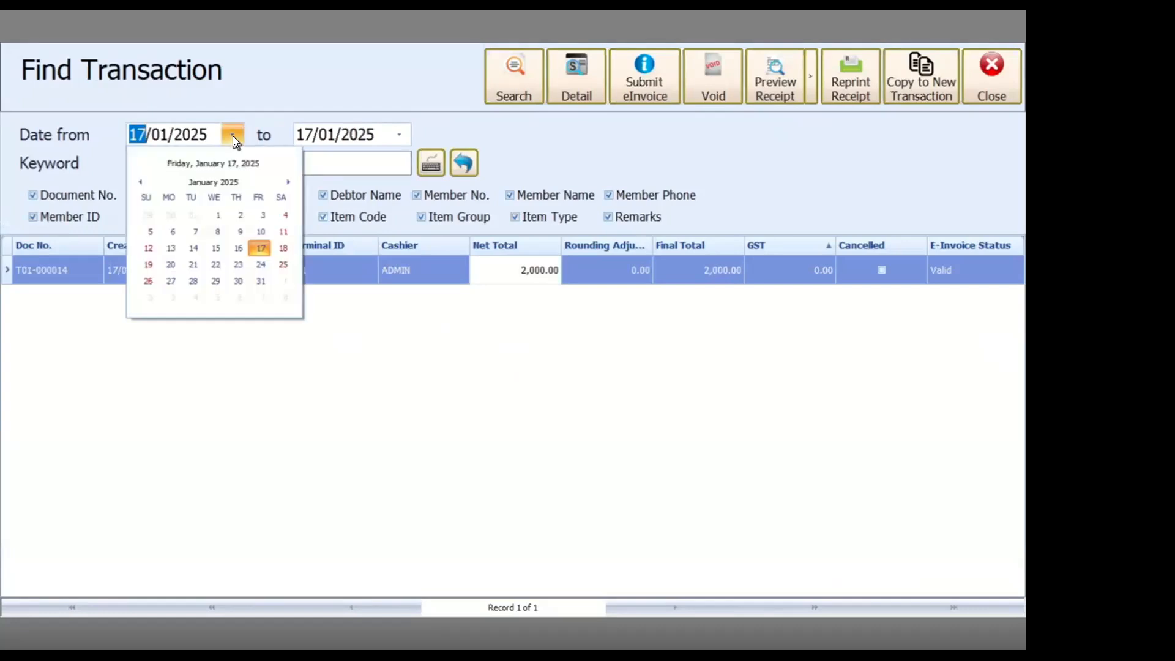
pyautogui.click(238, 247)
pyautogui.click(503, 86)
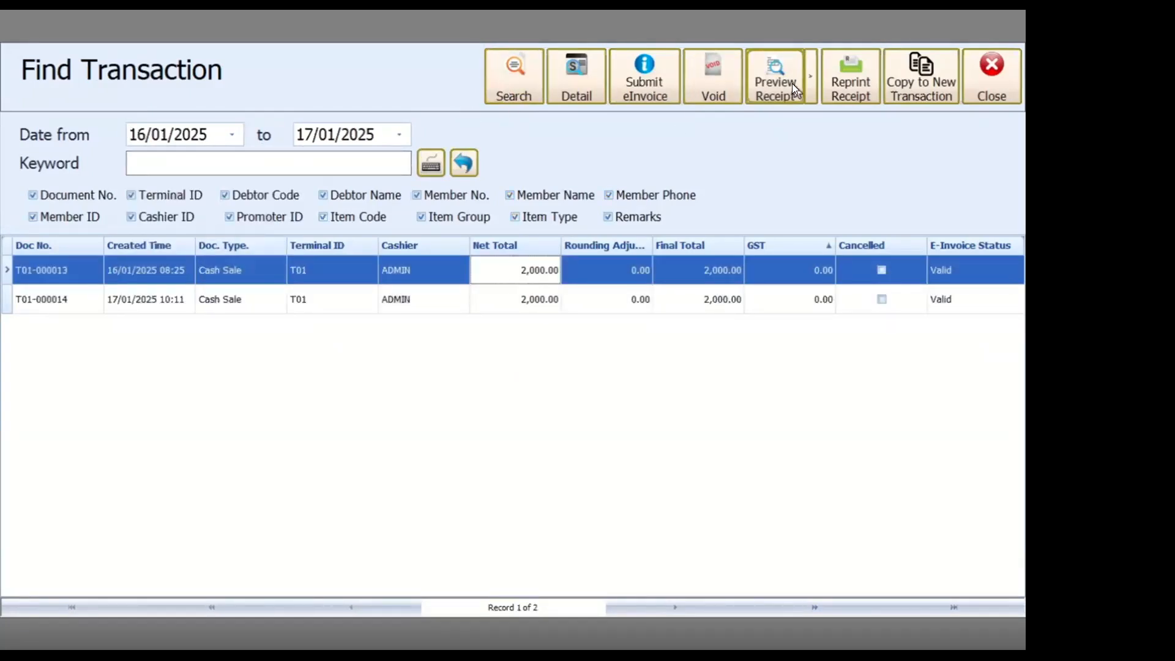
pyautogui.click(1015, 79)
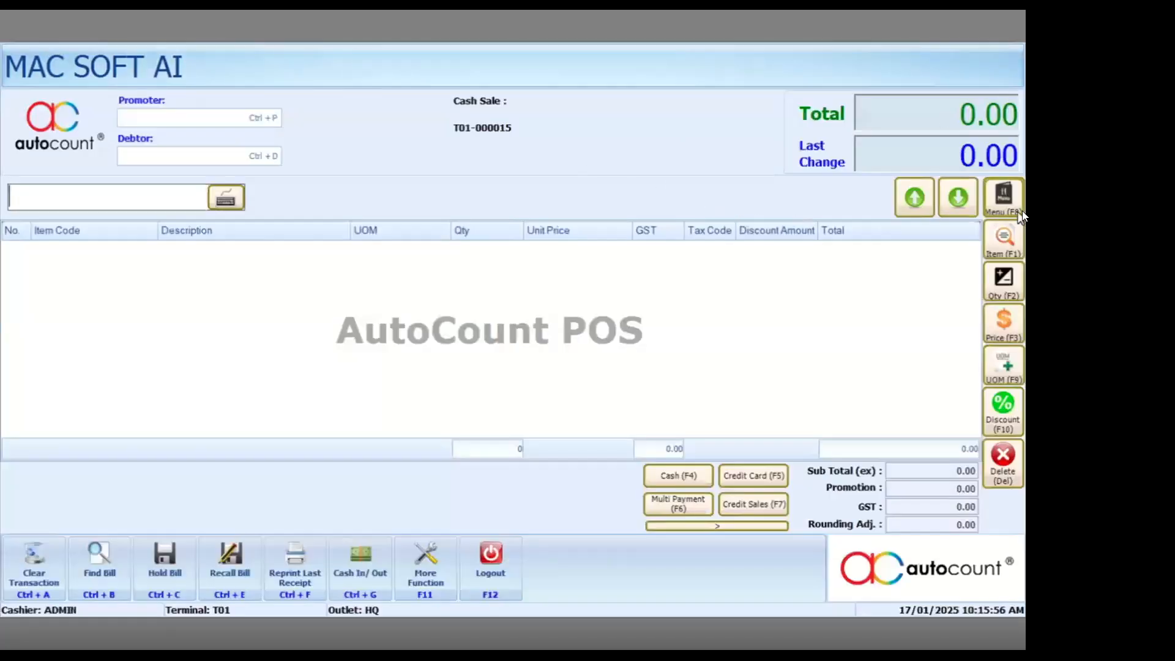
# - Add item 00004 BED FRAME to a new cash sale
pyautogui.click(1003, 241)
pyautogui.click(208, 287)
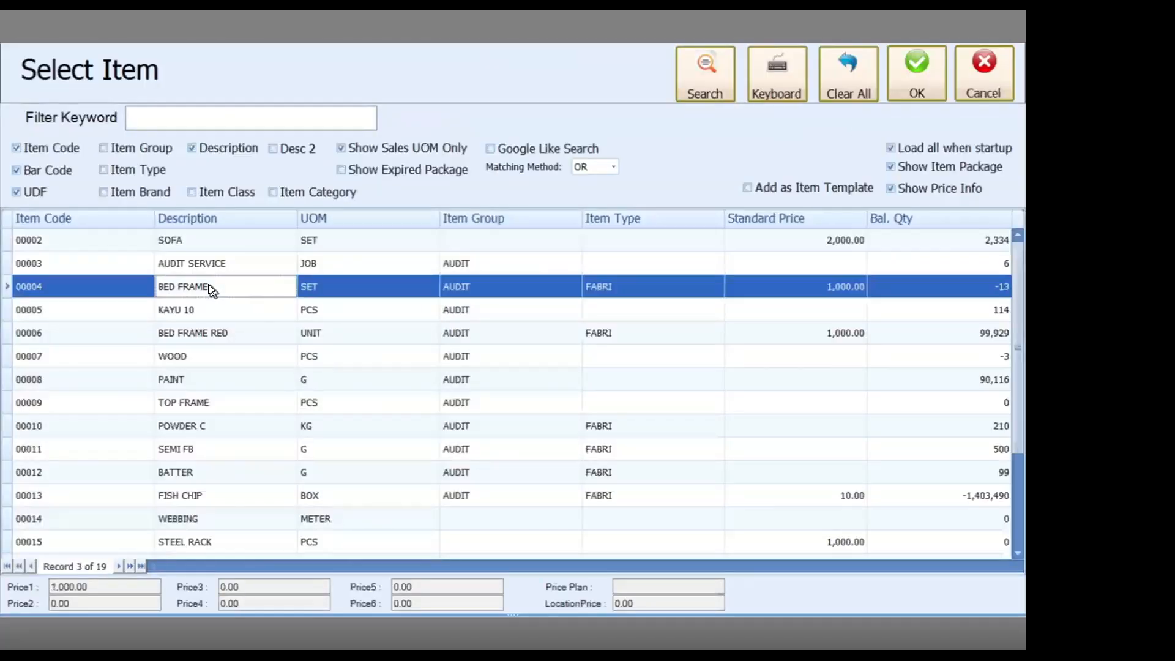
pyautogui.doubleClick(208, 286)
# - Pay the sale in cash with amount 1000, with Print Receipt and Print QR Submission unticked
pyautogui.click(672, 473)
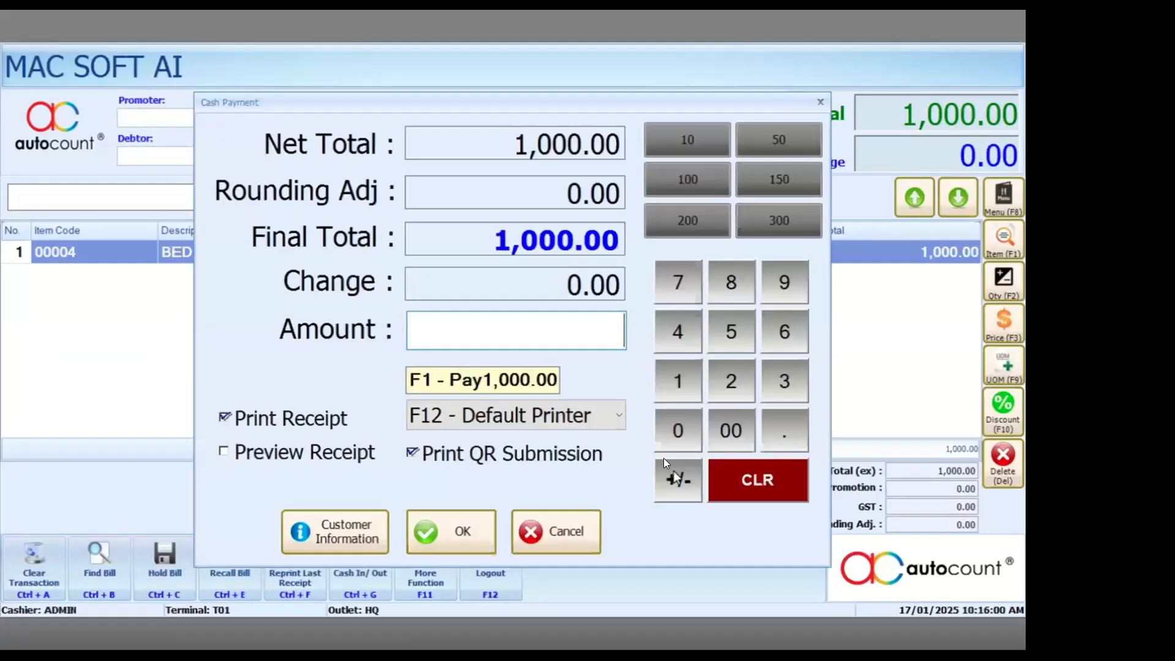
pyautogui.write('1000')
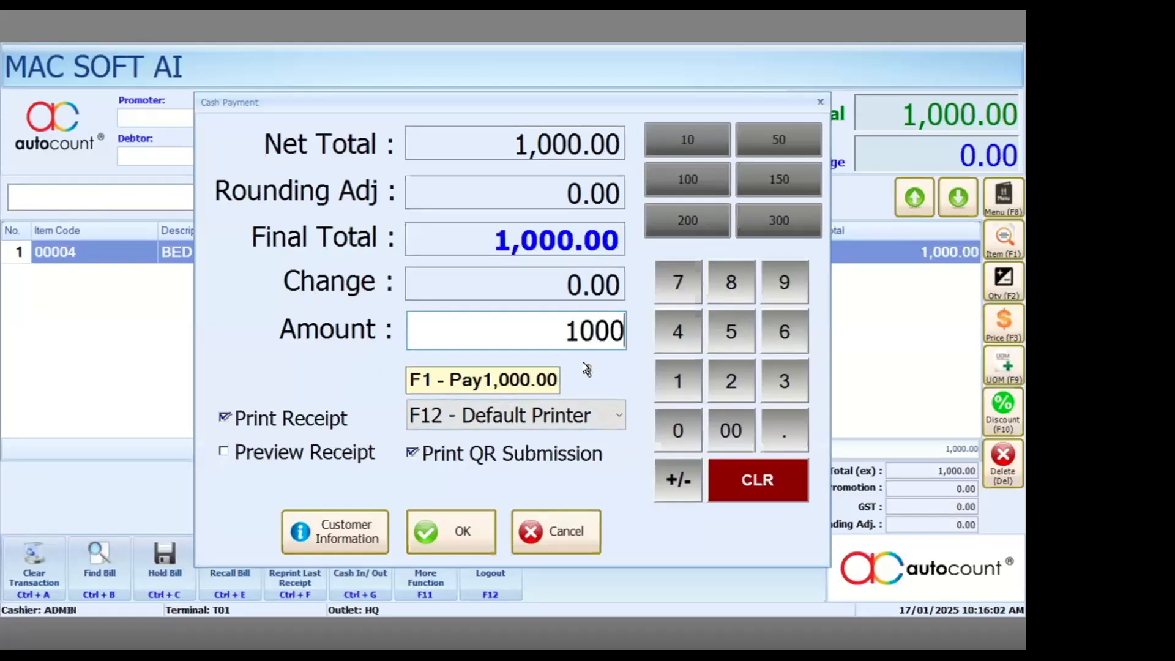
pyautogui.click(450, 456)
pyautogui.click(324, 422)
pyautogui.click(434, 464)
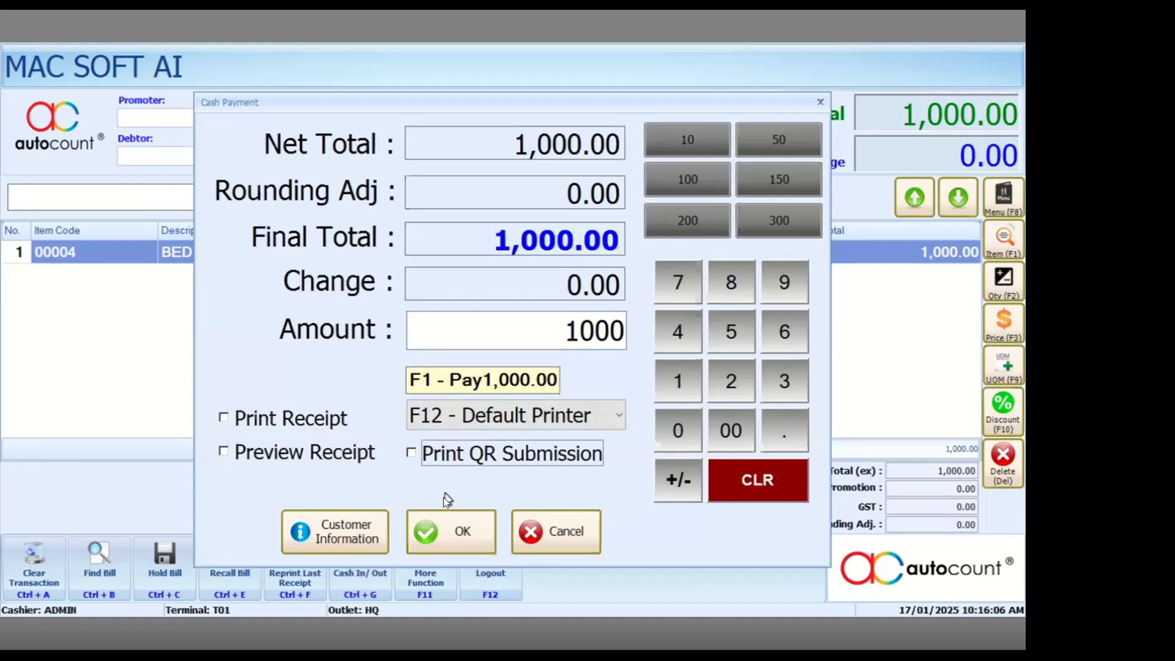
pyautogui.click(438, 533)
pyautogui.press('F2')
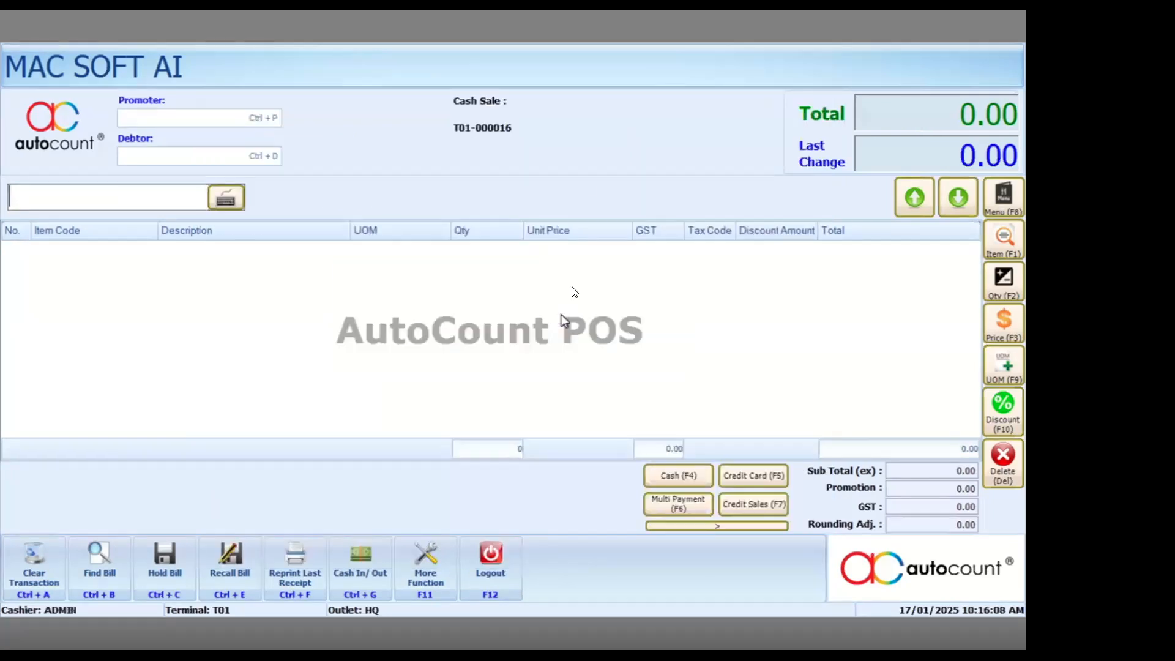
# - Open Find Bill, search today's transactions and select receipt T01-000015
pyautogui.click(124, 570)
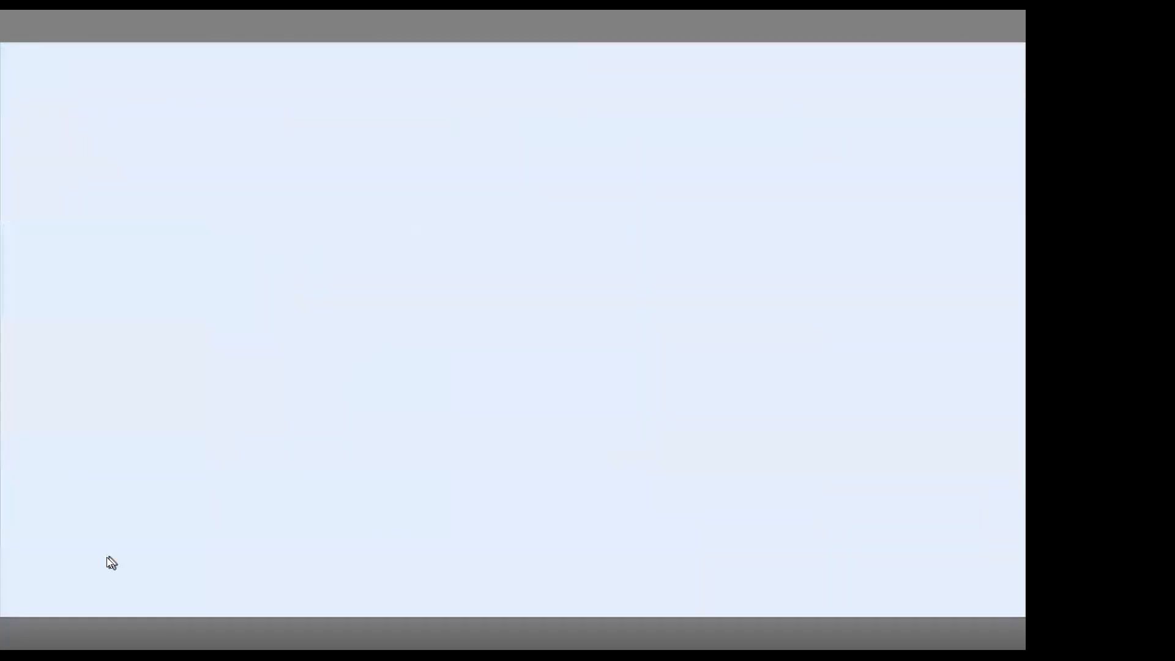
pyautogui.click(514, 70)
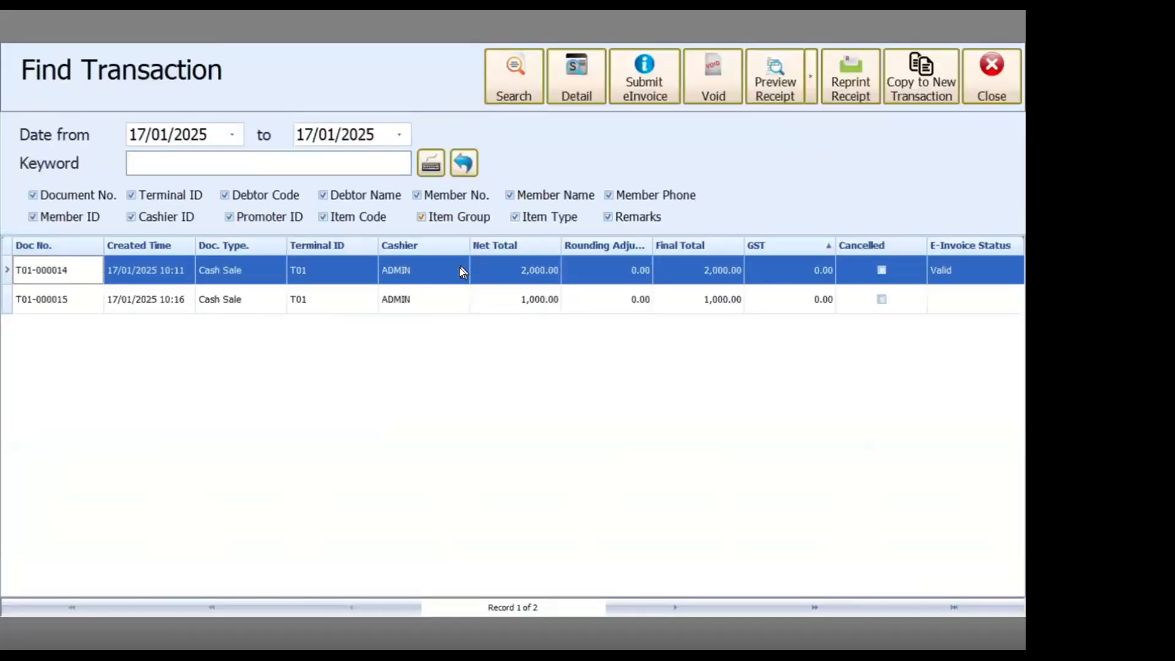
pyautogui.click(483, 296)
pyautogui.click(651, 80)
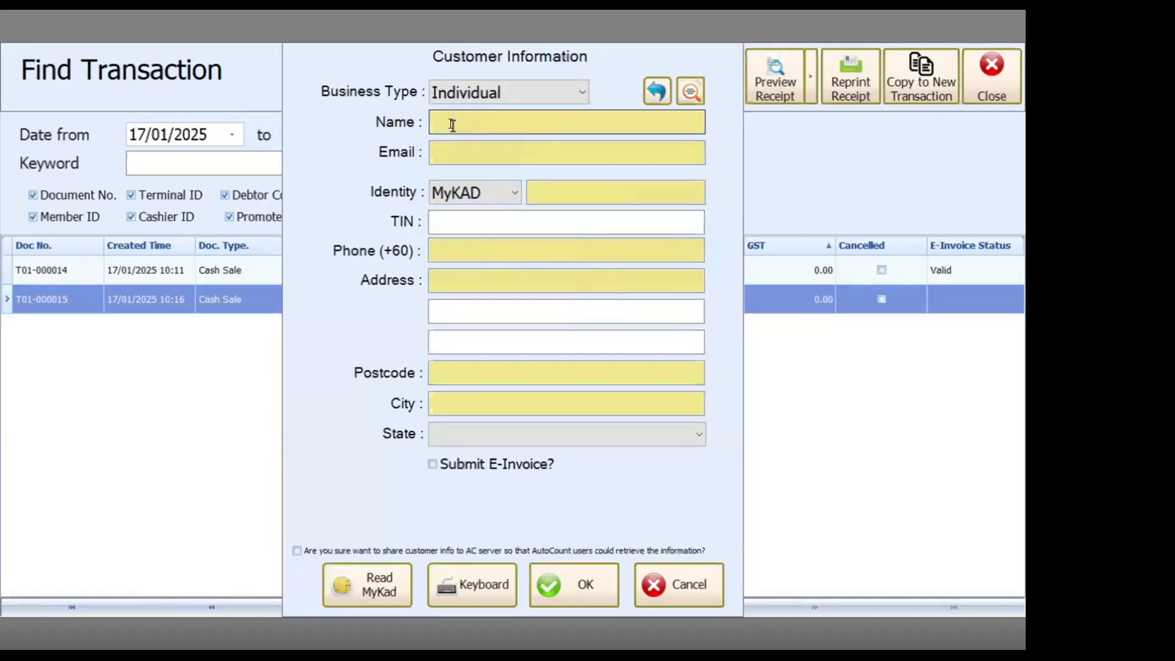
pyautogui.click(451, 156)
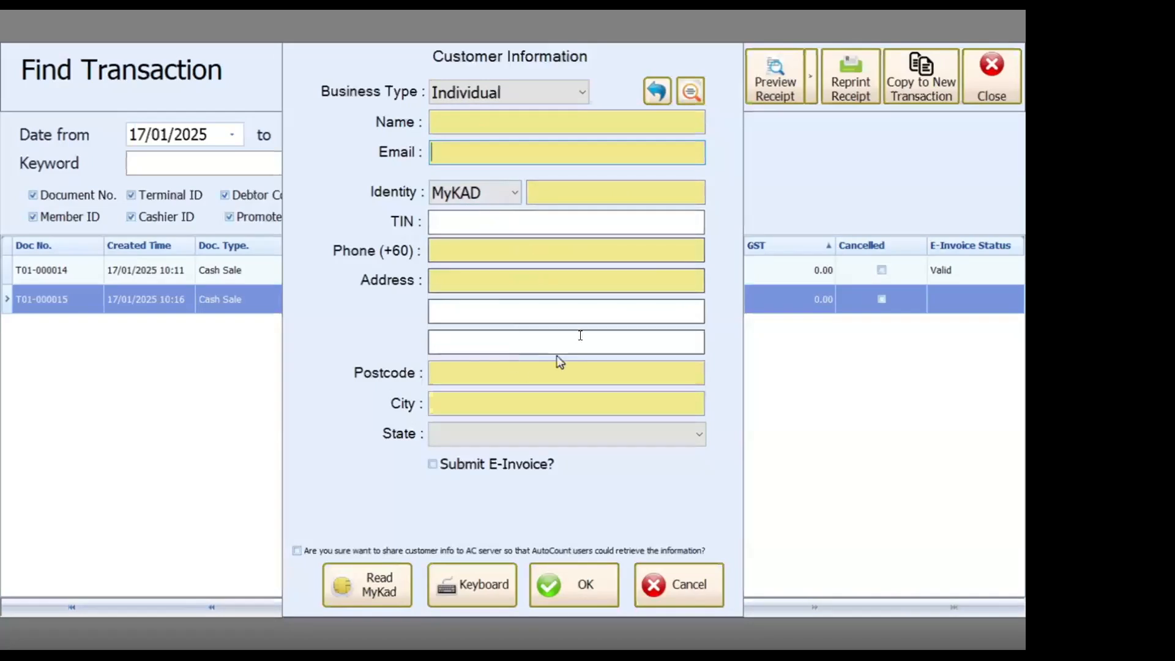
pyautogui.click(477, 468)
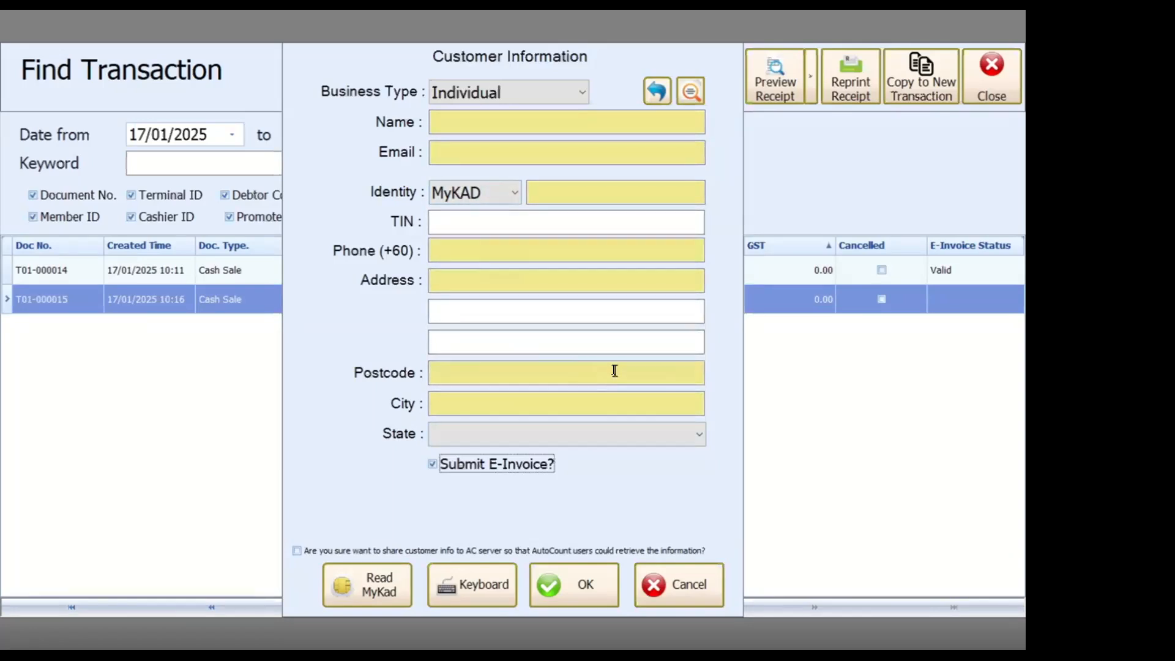
pyautogui.click(692, 574)
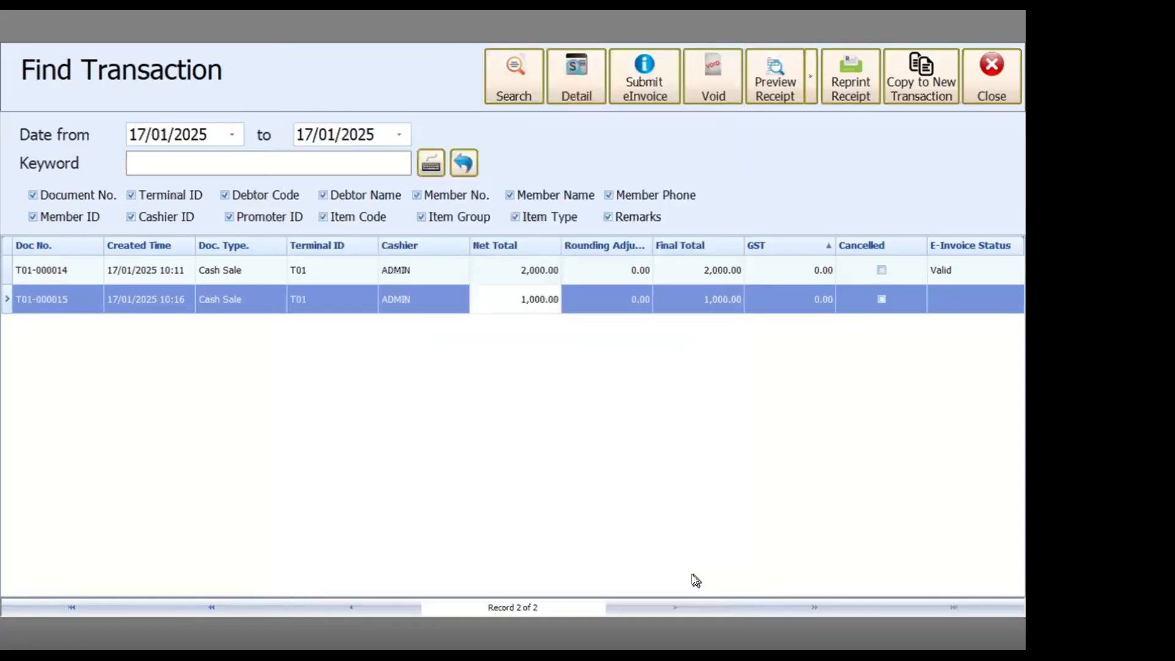
# - Close the Find Transaction window and log out of the POS
pyautogui.click(983, 90)
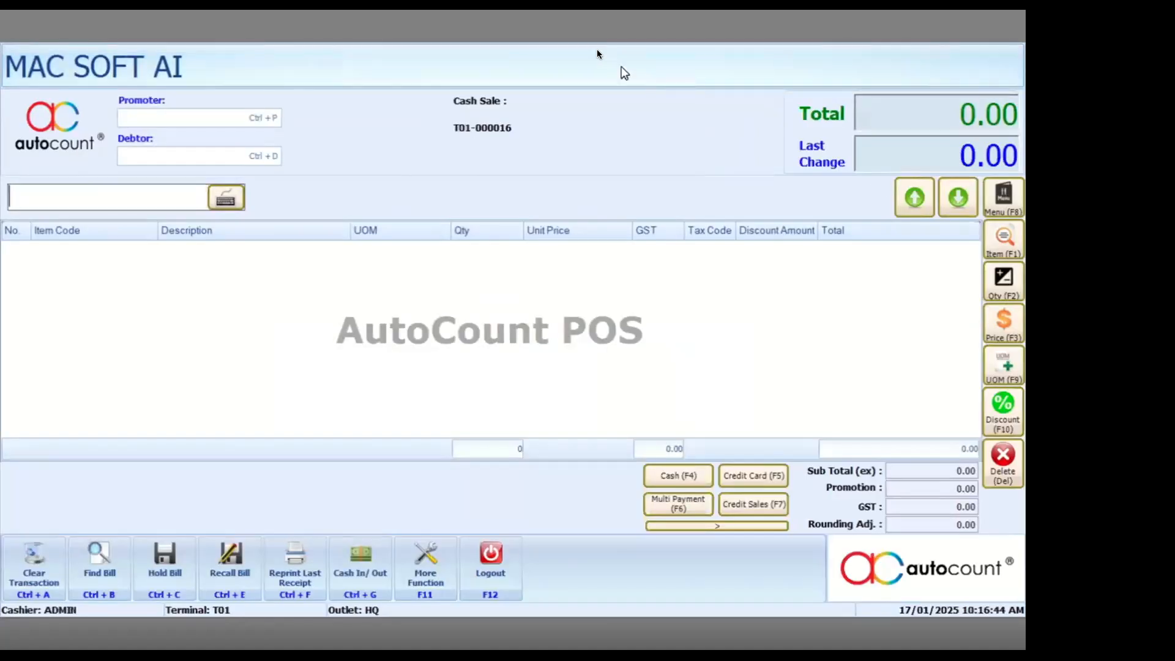
pyautogui.click(490, 551)
pyautogui.click(474, 357)
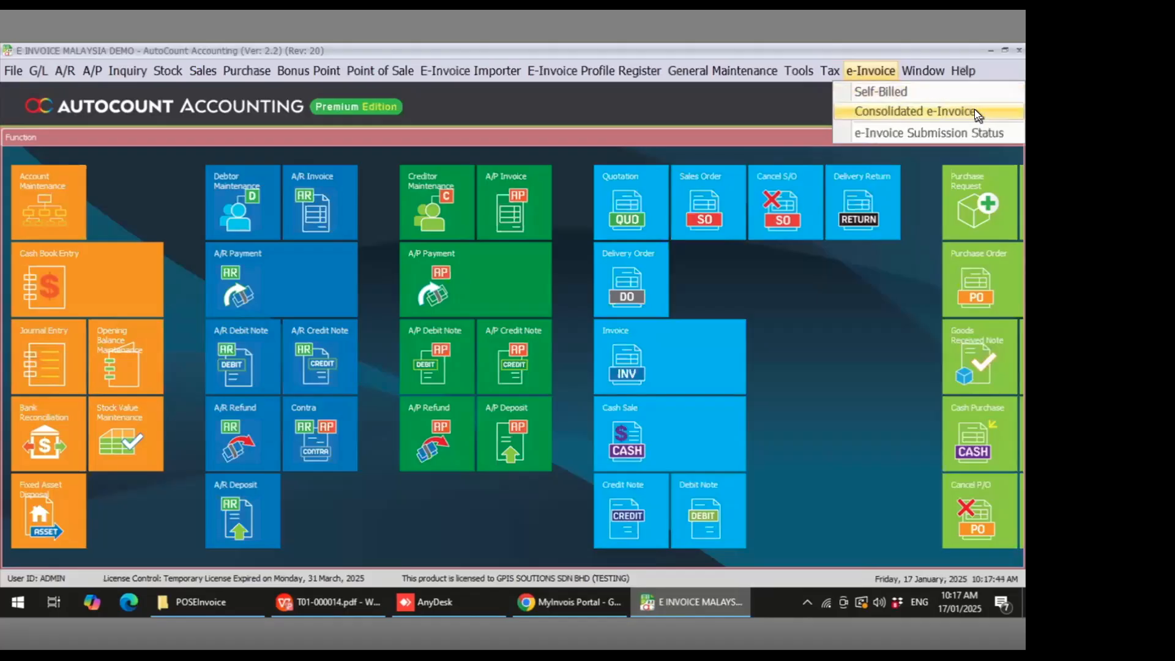
# - Open the Consolidated e-Invoice list in AutoCount Accounting
pyautogui.click(979, 111)
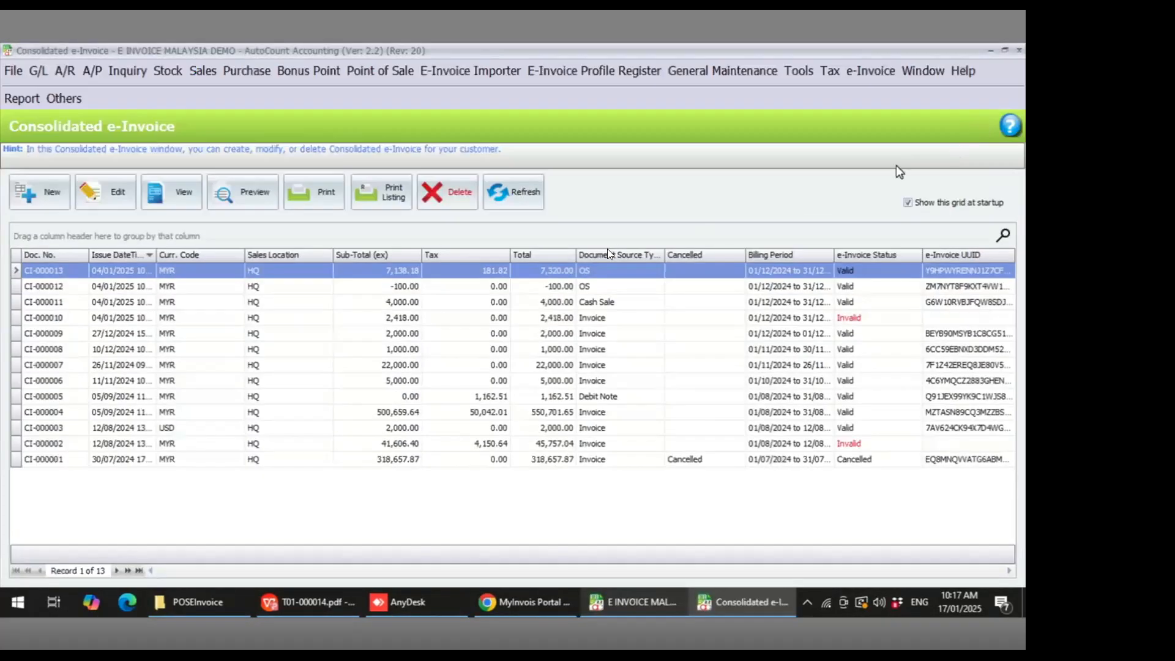
pyautogui.click(294, 270)
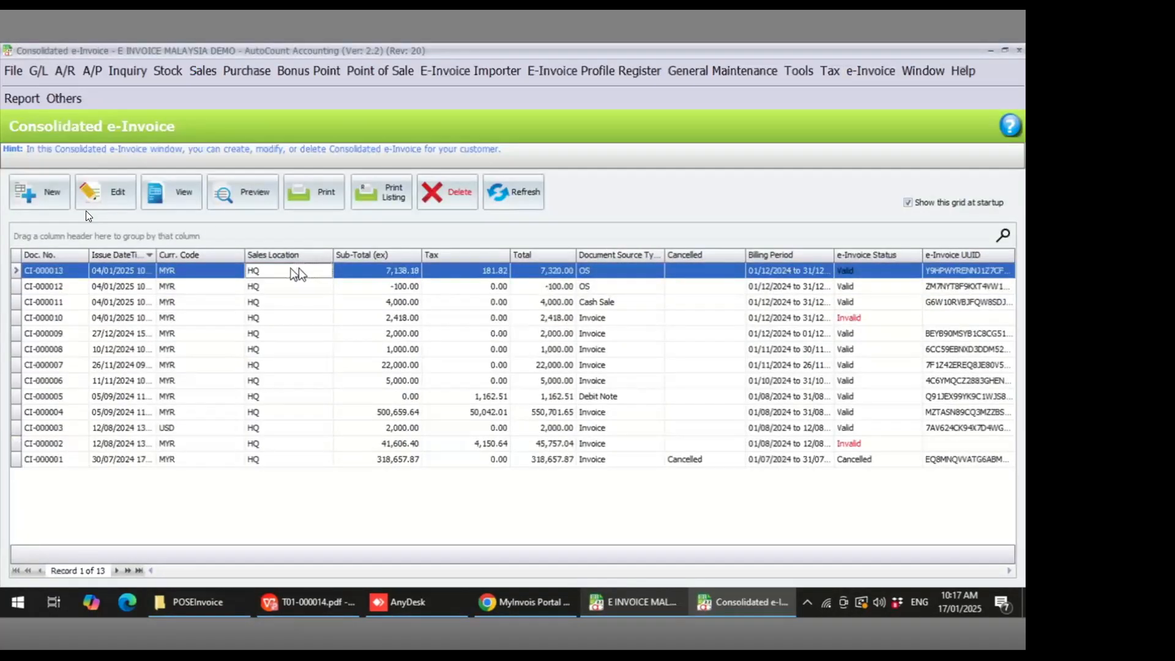
# - Generate a consolidated e-Invoice for 01/01/2025 to 17/01/2025 including Cash Sales, Credit Note, POS, AR Credit Note and Debit Note
pyautogui.click(56, 197)
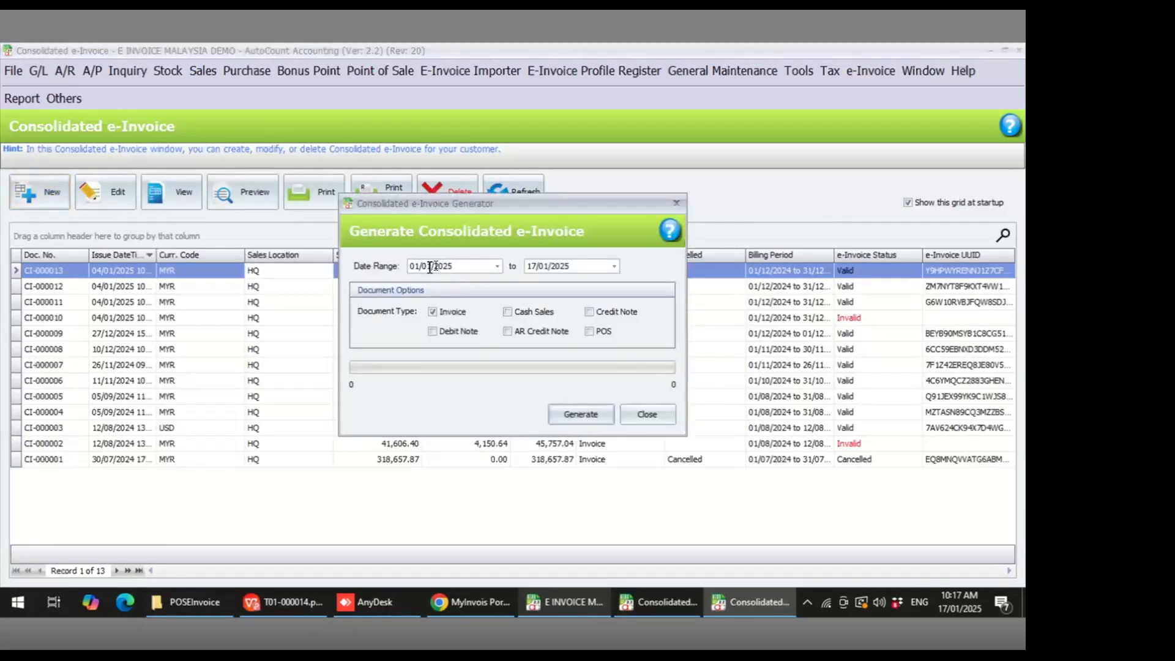
pyautogui.click(533, 311)
pyautogui.click(605, 309)
pyautogui.click(598, 331)
pyautogui.click(545, 331)
pyautogui.click(457, 331)
pyautogui.click(580, 414)
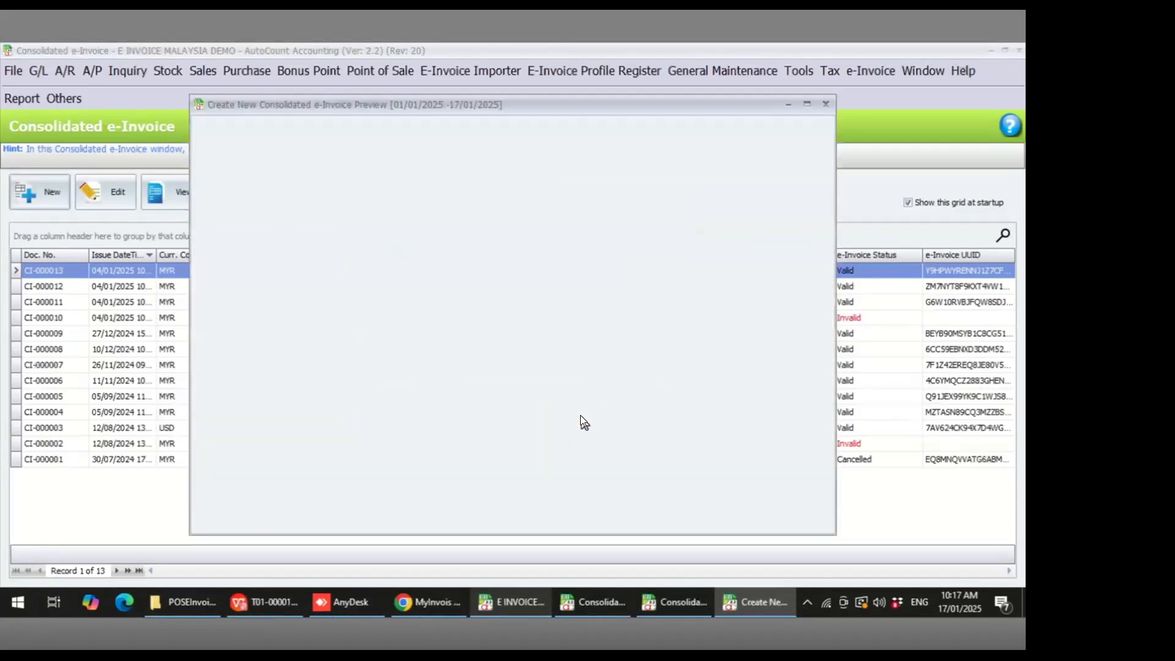
# - Open the generated consolidated e-Invoice preview to review its lines, then close it
pyautogui.click(284, 182)
pyautogui.doubleClick(284, 182)
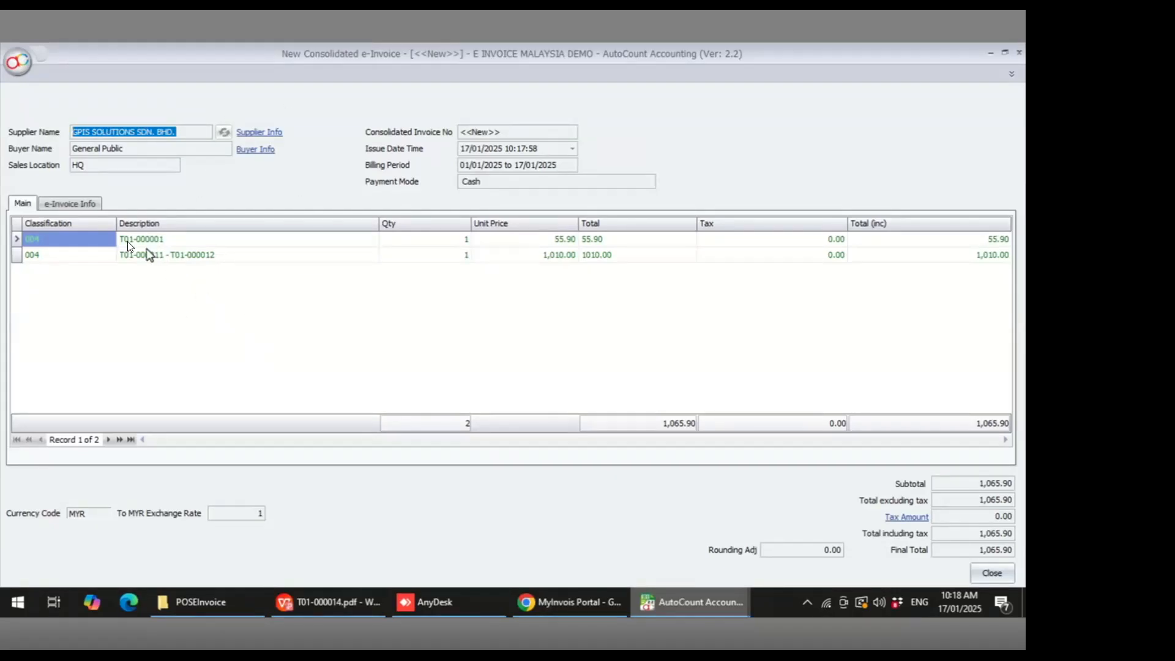
pyautogui.click(106, 239)
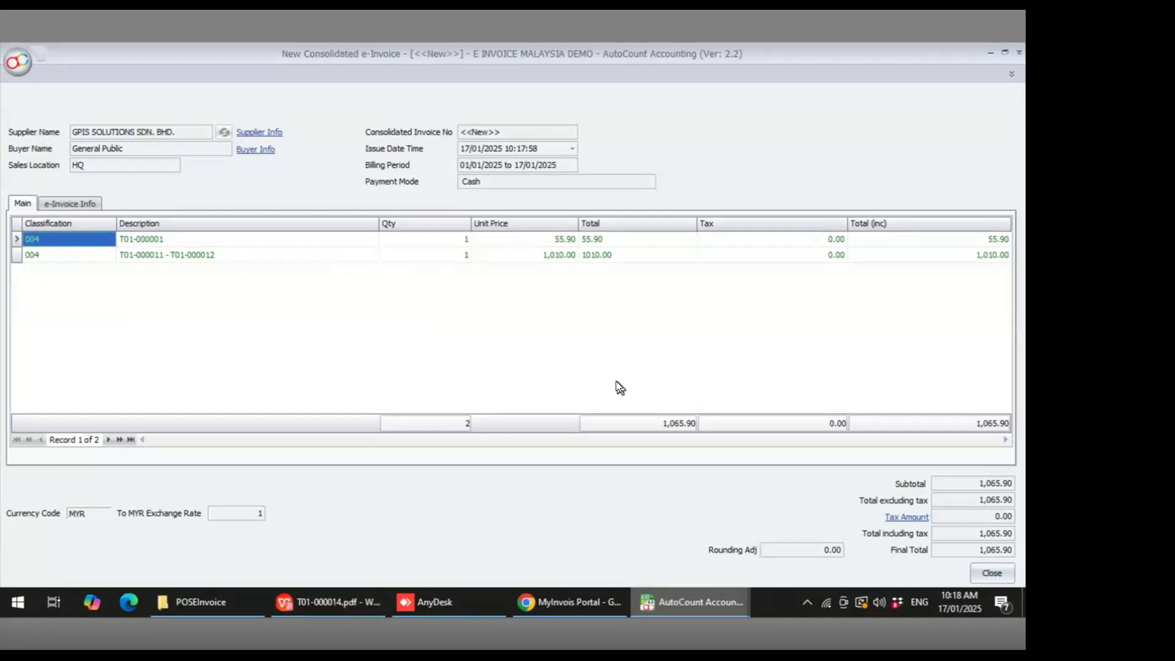
pyautogui.click(1009, 572)
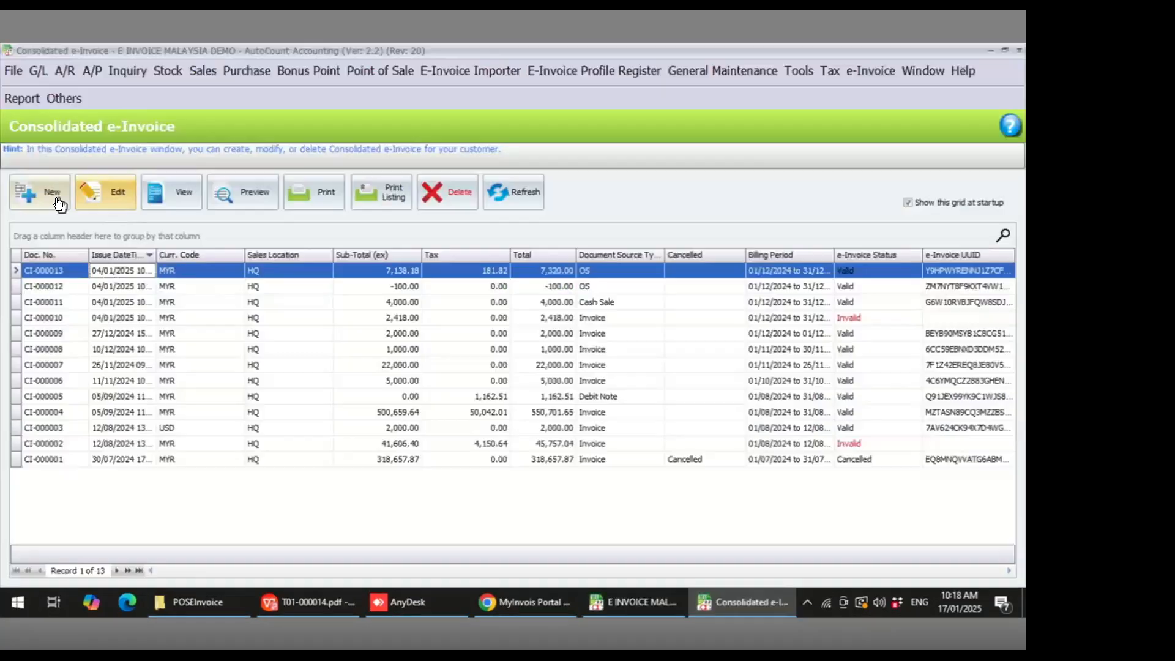
# - Generate a new consolidated e-Invoice again with Cash Sales, Credit Note, POS, AR Credit Note and Debit Note ticked
pyautogui.click(56, 200)
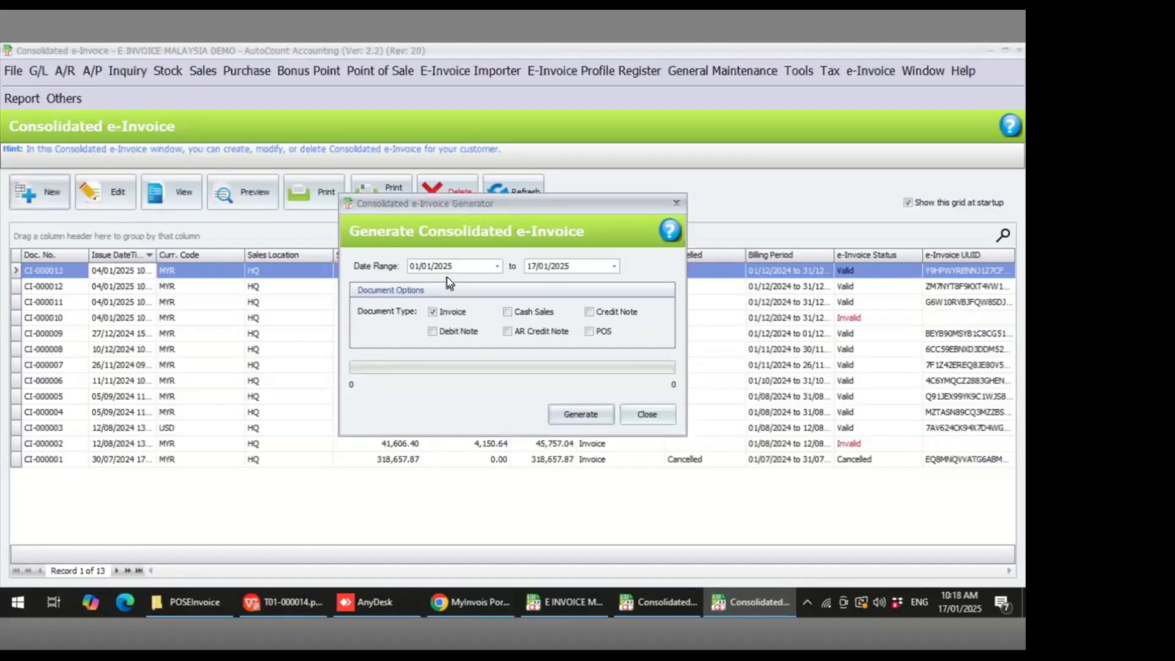
pyautogui.click(525, 313)
pyautogui.click(609, 314)
pyautogui.click(597, 331)
pyautogui.click(559, 332)
pyautogui.click(476, 330)
pyautogui.click(578, 415)
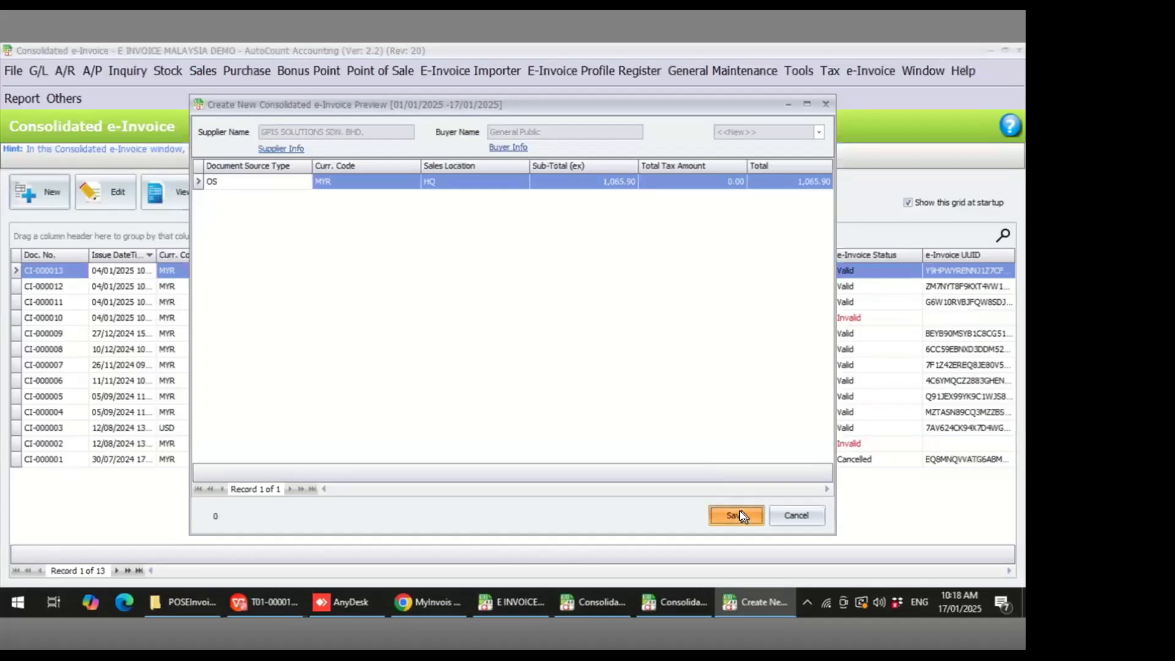
# - Save the new consolidated e-Invoice and refresh the Consolidated e-Invoice list to update its submission status
pyautogui.click(738, 514)
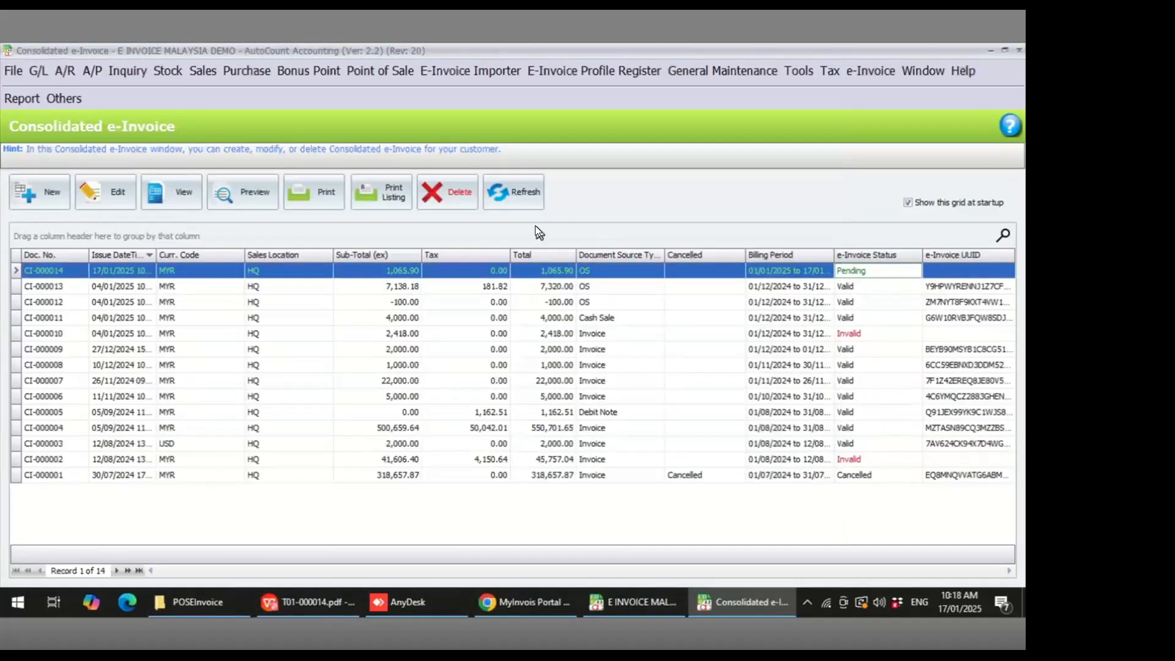
pyautogui.click(525, 201)
pyautogui.click(525, 200)
pyautogui.click(525, 201)
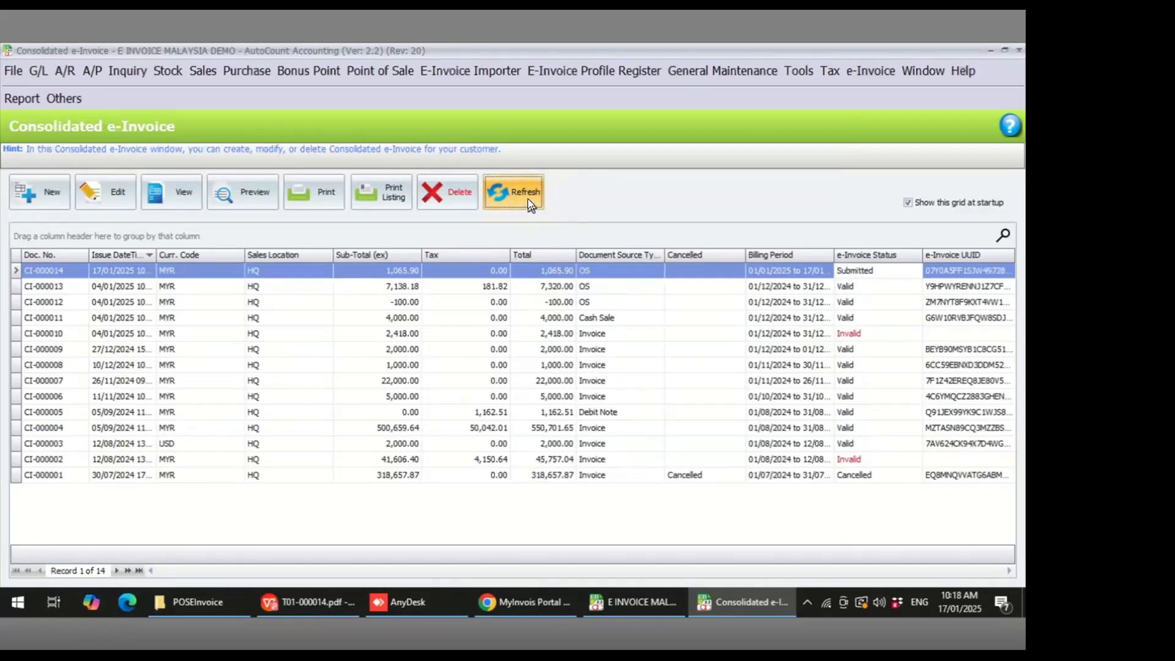
pyautogui.click(527, 198)
pyautogui.click(819, 269)
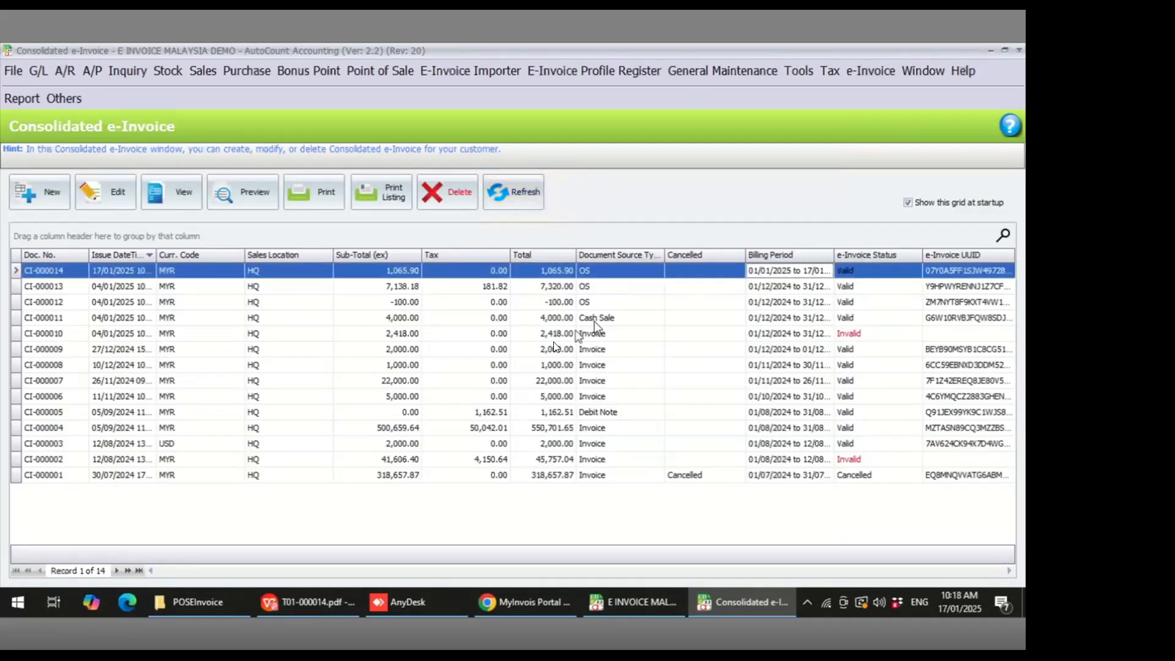
# - Open consolidated e-Invoice CI-000014 in the MyInvois Portal documents list and review its line items
pyautogui.click(542, 603)
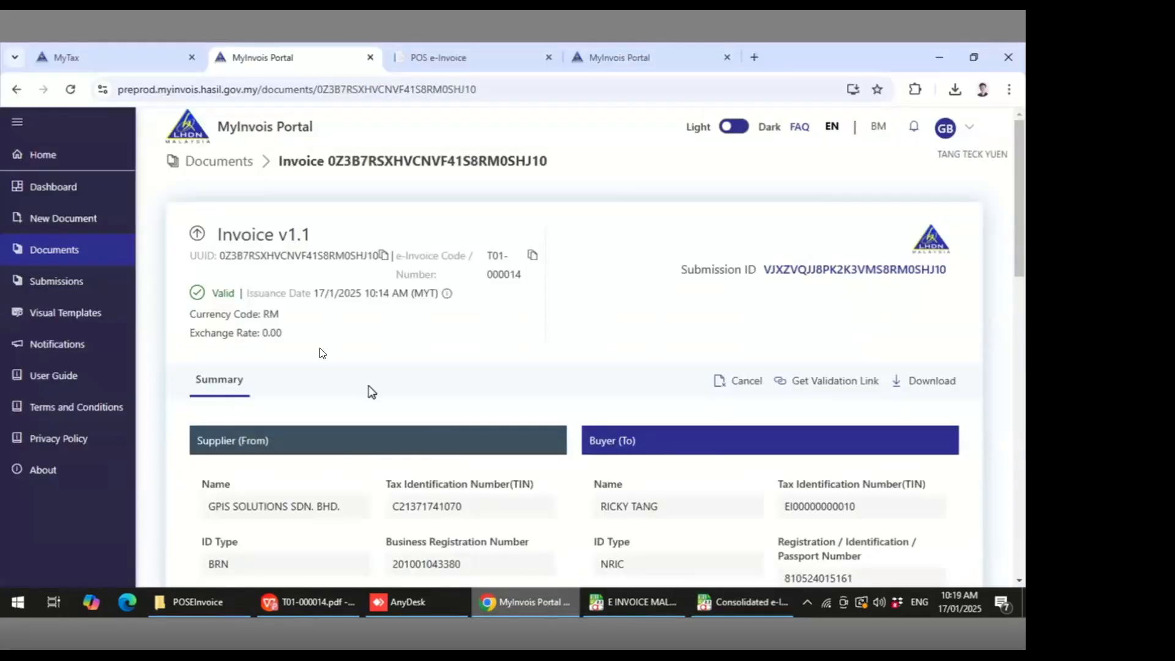
pyautogui.click(98, 250)
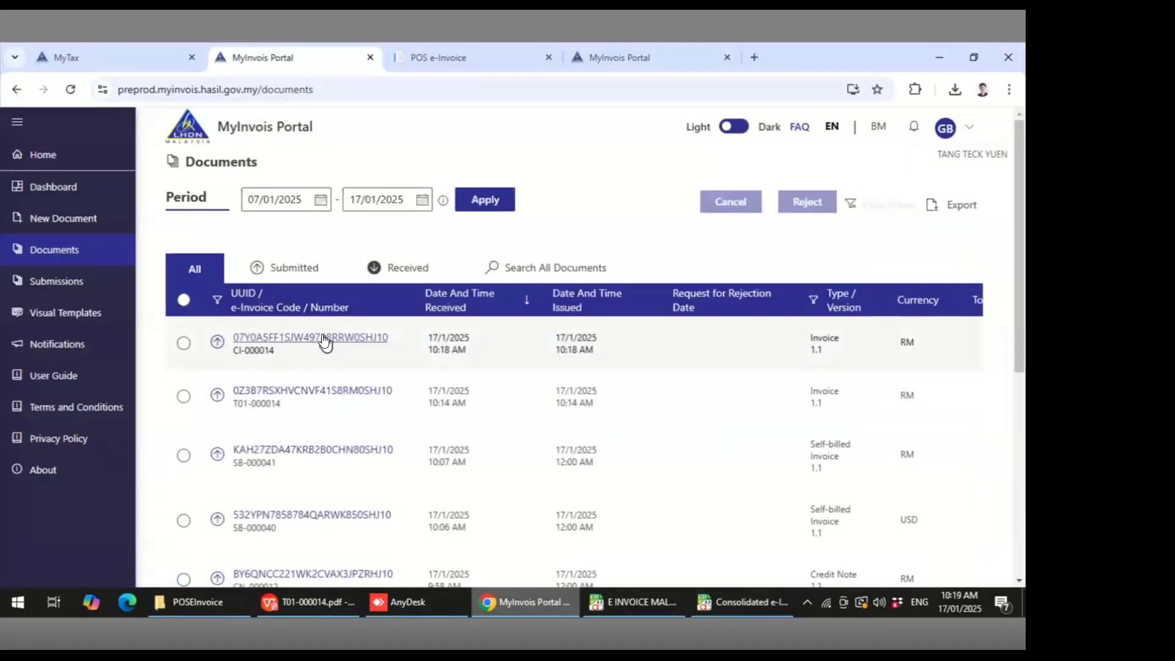
pyautogui.click(324, 340)
pyautogui.scroll(-10, 529, 358)
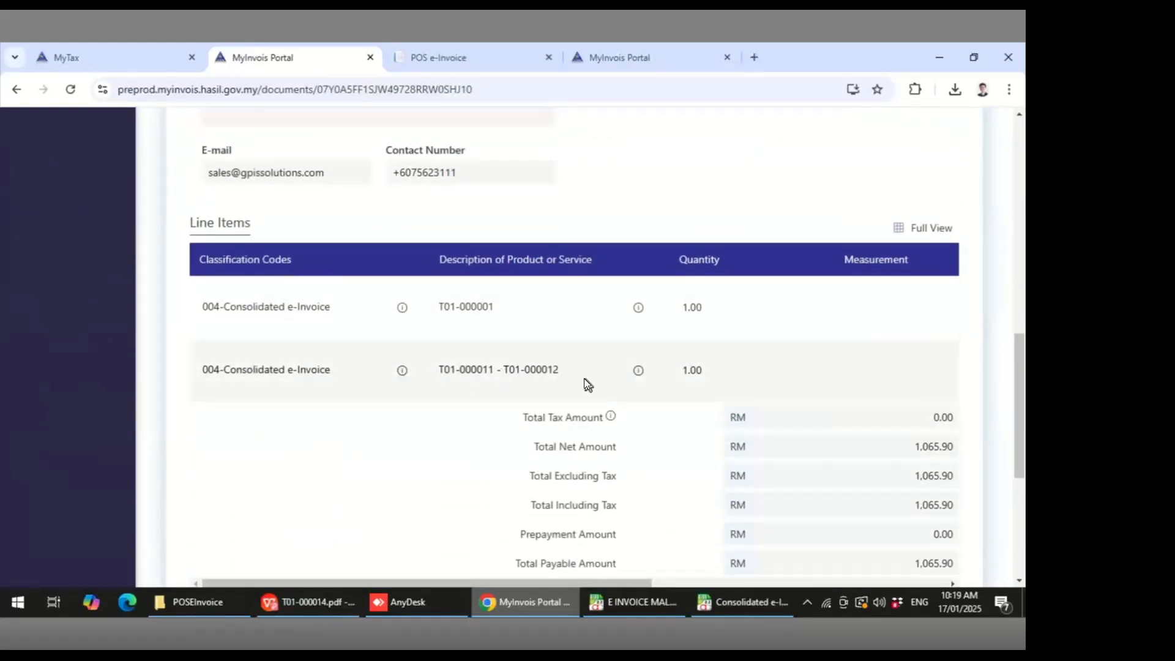
pyautogui.moveTo(644, 369)
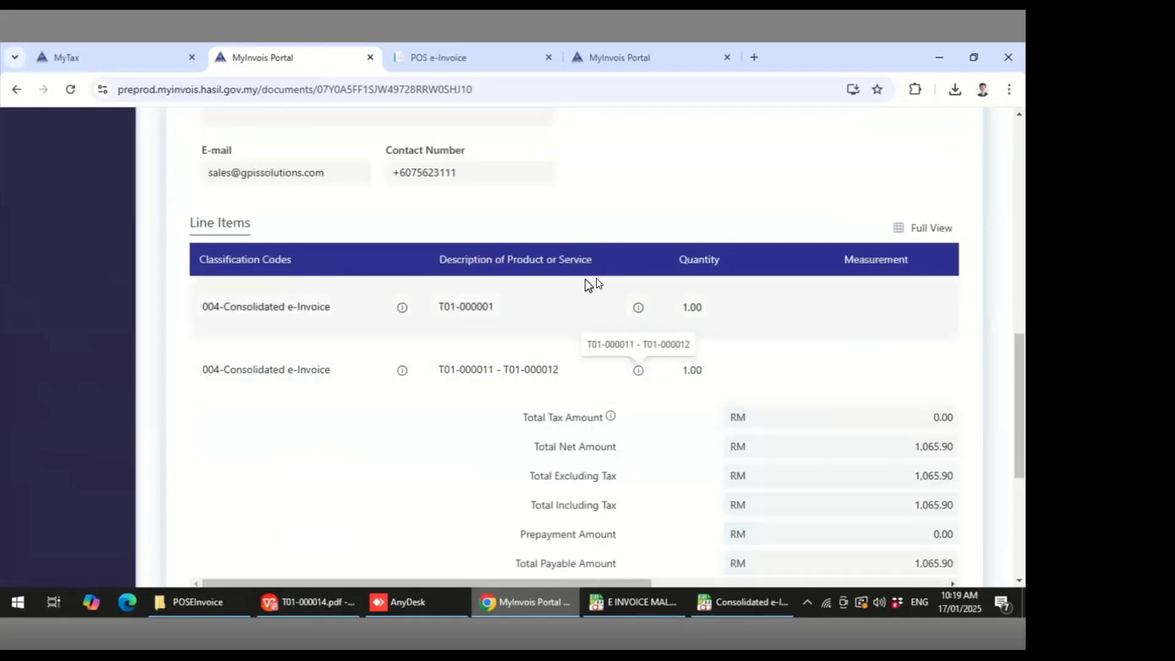
pyautogui.scroll(10, 561, 241)
# - Close the Consolidated e-Invoice window and open the e-Invoice Submission Status window
pyautogui.click(729, 606)
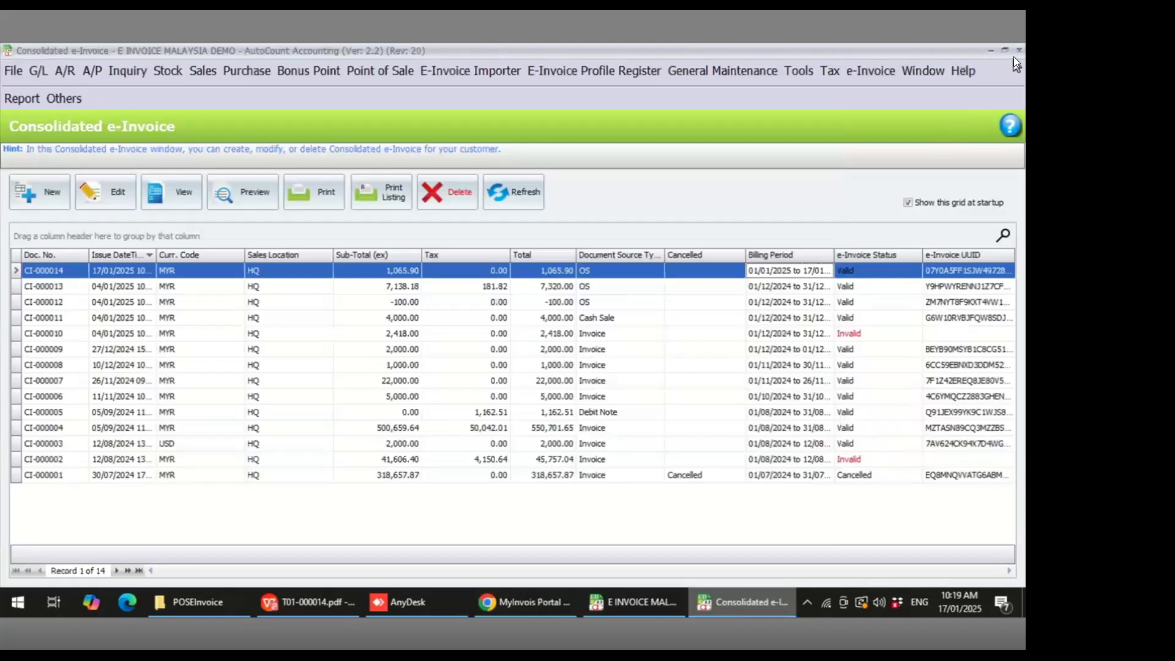
pyautogui.click(1016, 50)
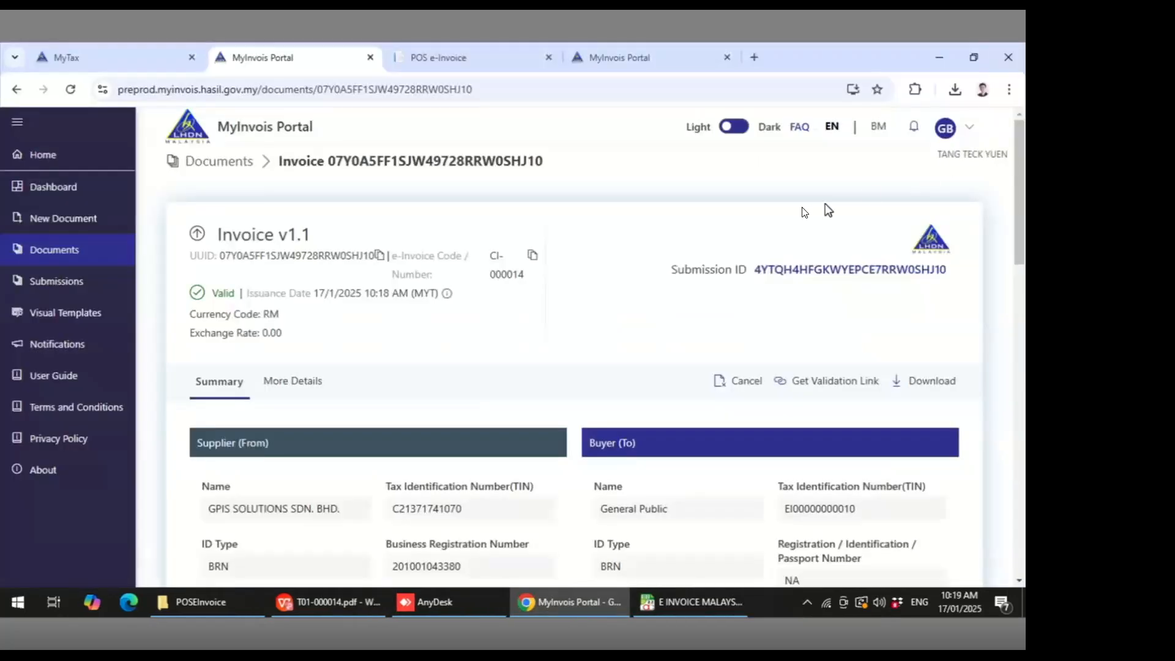
pyautogui.click(672, 602)
pyautogui.click(866, 73)
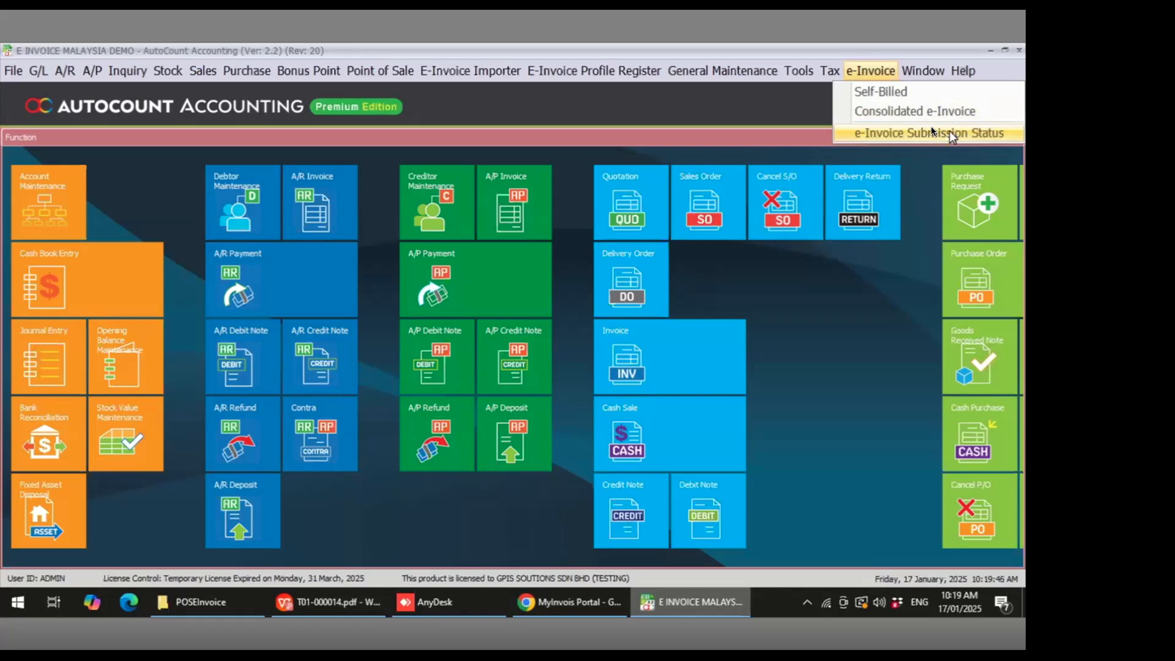
pyautogui.click(911, 131)
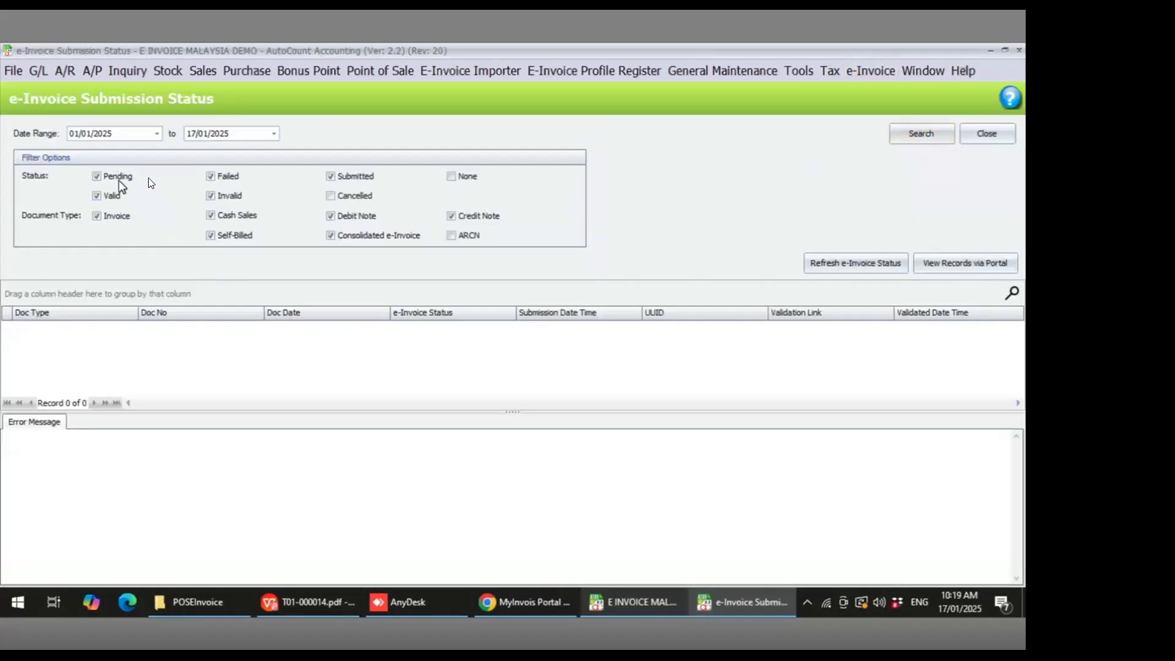
# - Tick every status and document type filter, including None, Cancelled and ARCN, and search submissions for 01/01/2025 to 17/01/2025
pyautogui.click(121, 211)
pyautogui.click(454, 234)
pyautogui.click(358, 196)
pyautogui.click(453, 175)
pyautogui.click(918, 138)
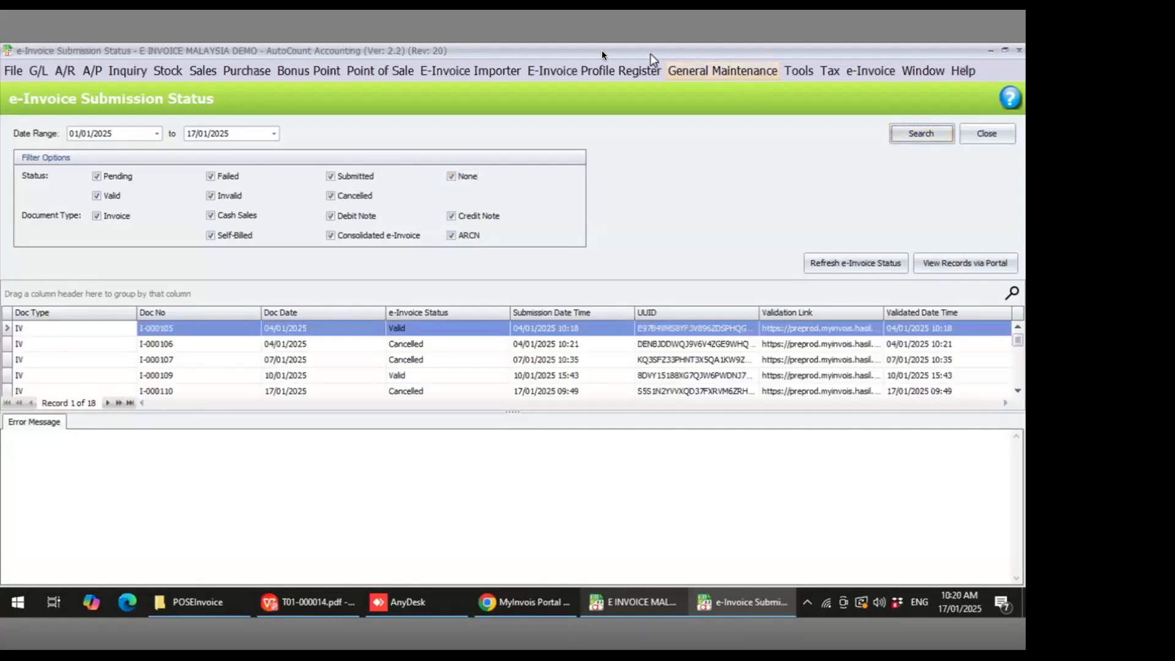
# - Browse the submission status records of invoices and consolidated e-Invoices
pyautogui.click(743, 344)
pyautogui.click(738, 375)
pyautogui.scroll(-2, 717, 353)
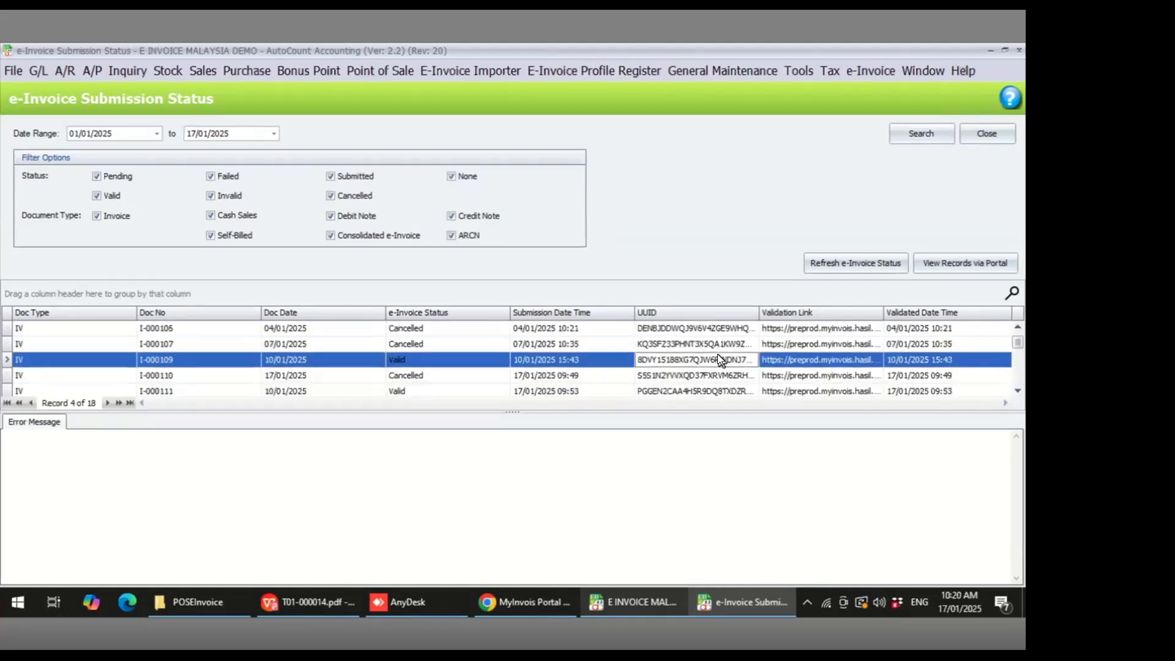
pyautogui.scroll(-3, 717, 354)
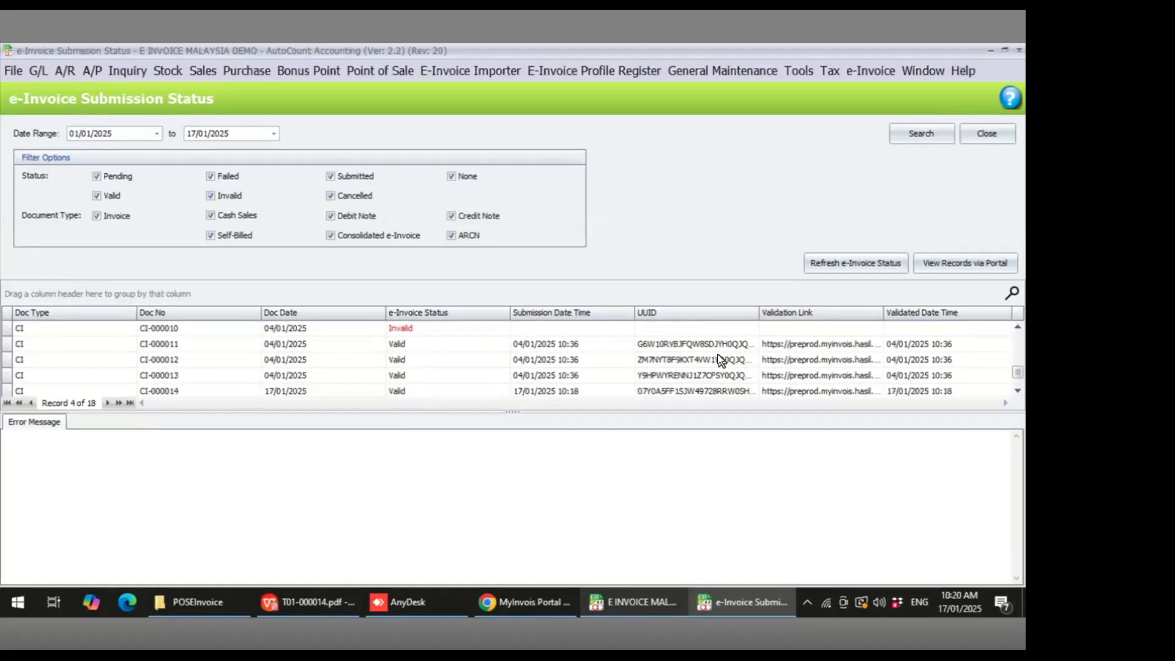
pyautogui.scroll(2, 717, 354)
pyautogui.scroll(3, 717, 353)
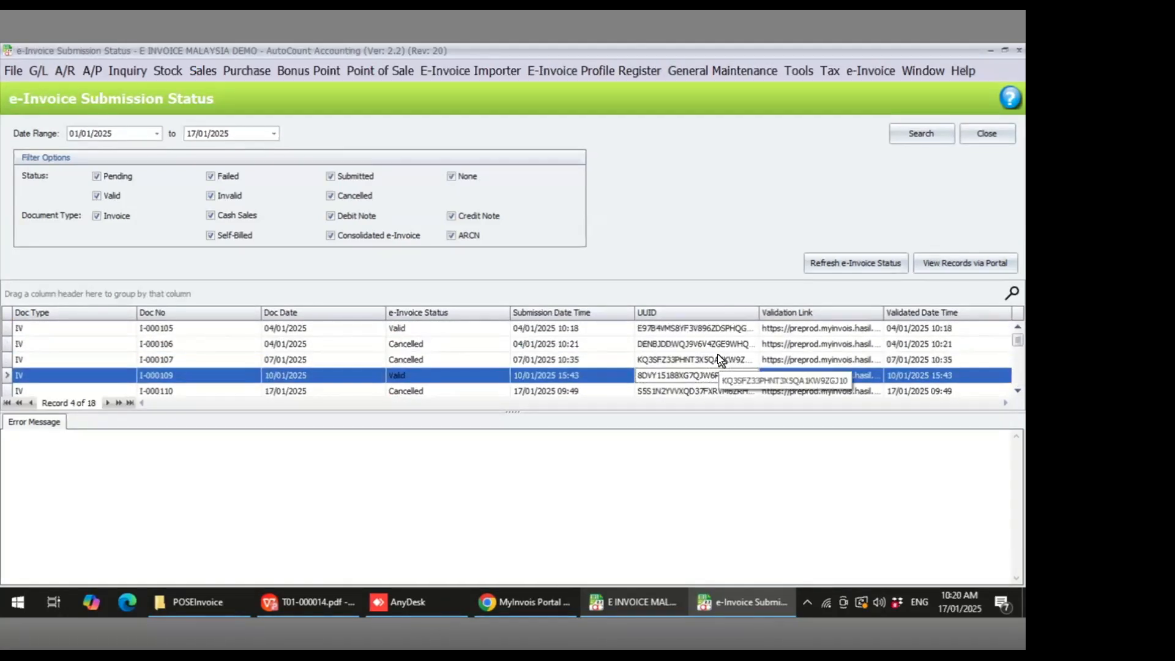
pyautogui.click(624, 329)
pyautogui.click(612, 344)
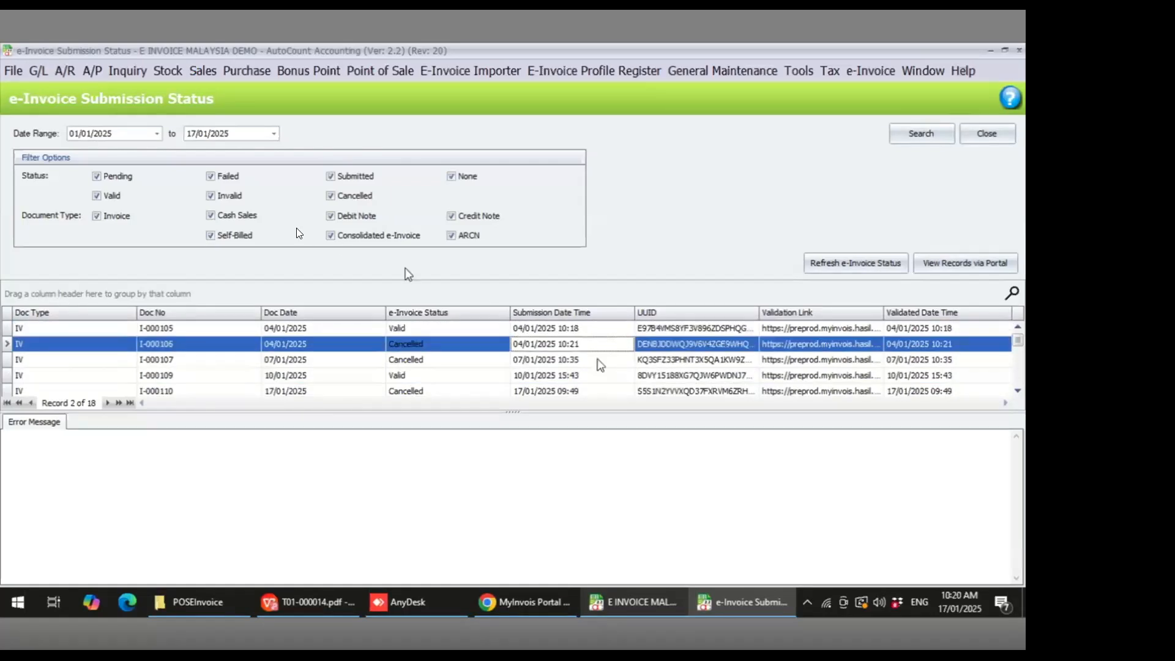
# - Filter the submission status to Invalid records only and search again
pyautogui.click(115, 196)
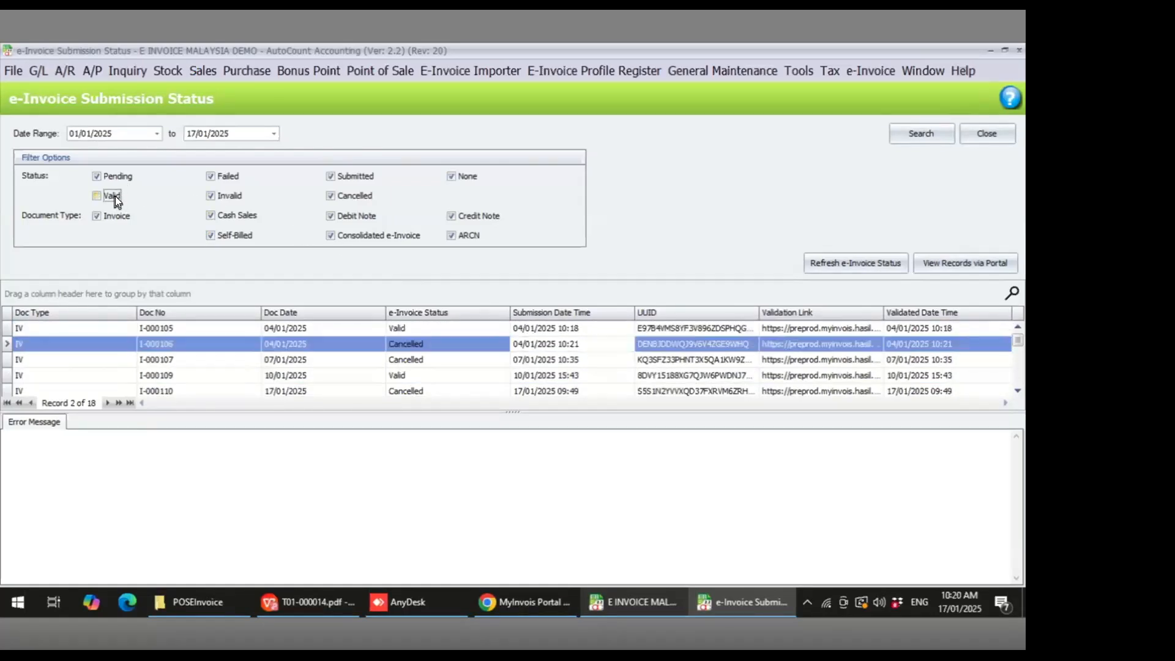
pyautogui.click(221, 195)
pyautogui.click(117, 177)
pyautogui.click(230, 177)
pyautogui.click(346, 176)
pyautogui.click(445, 176)
pyautogui.click(332, 194)
pyautogui.click(243, 197)
pyautogui.click(918, 135)
# - Examine each invalid record and its error message
pyautogui.click(439, 331)
pyautogui.click(444, 358)
pyautogui.click(438, 346)
pyautogui.click(429, 328)
pyautogui.click(432, 346)
pyautogui.click(433, 361)
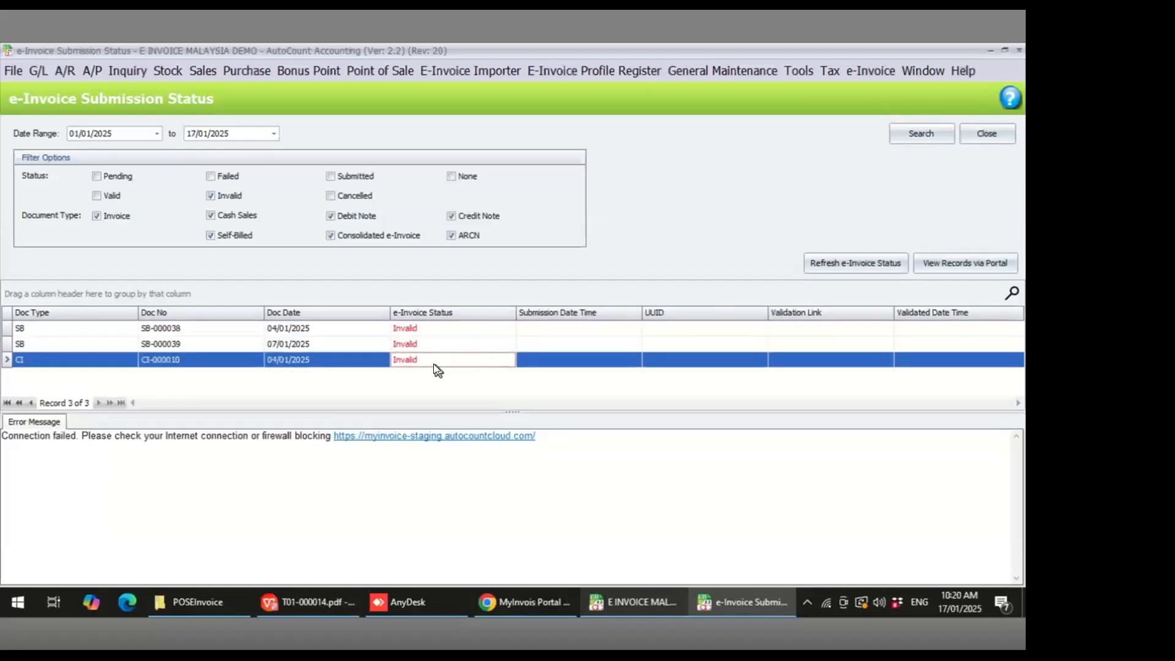
pyautogui.click(426, 344)
pyautogui.click(424, 329)
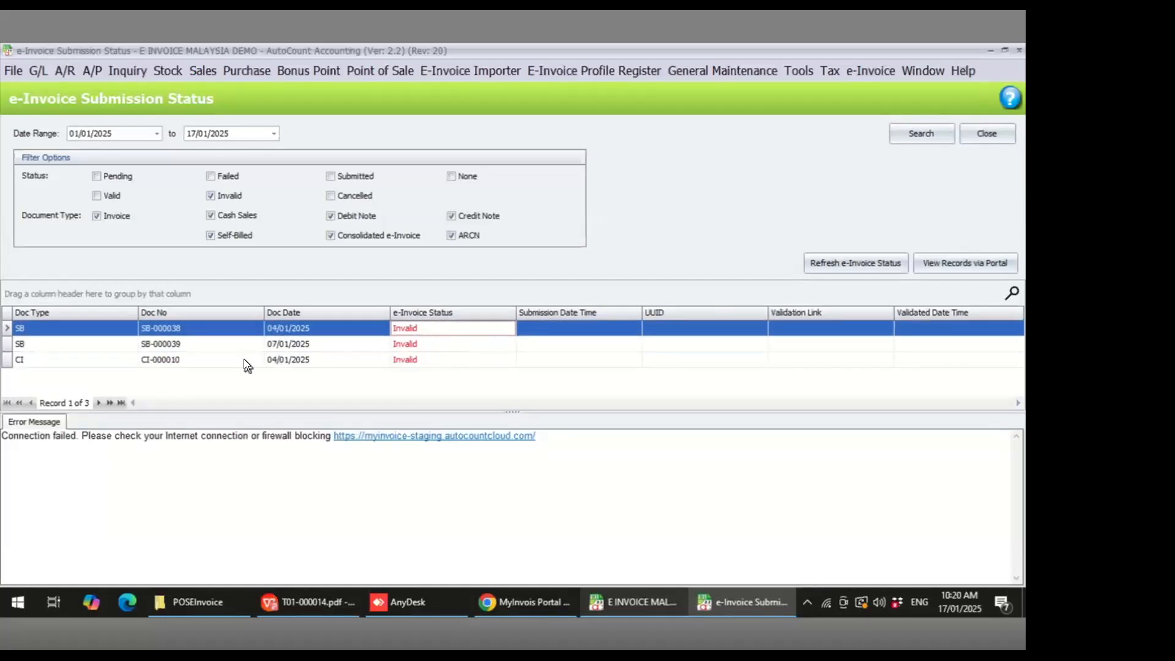
pyautogui.click(206, 342)
pyautogui.click(205, 330)
pyautogui.click(208, 358)
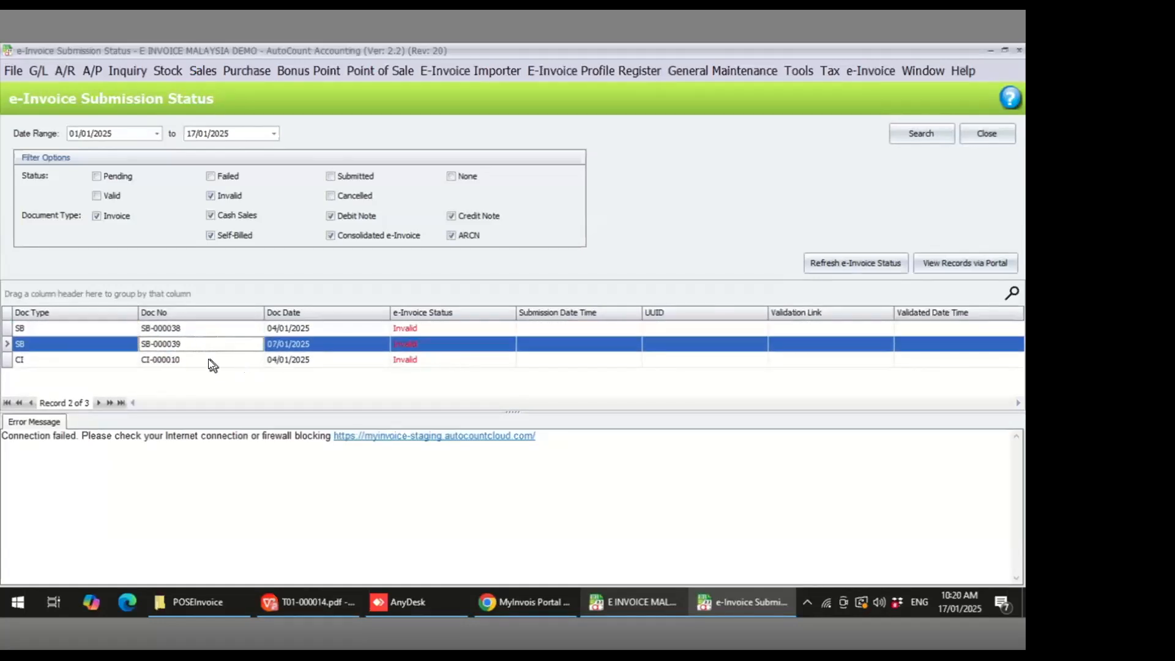
pyautogui.click(197, 344)
pyautogui.click(194, 329)
pyautogui.click(193, 341)
pyautogui.click(197, 356)
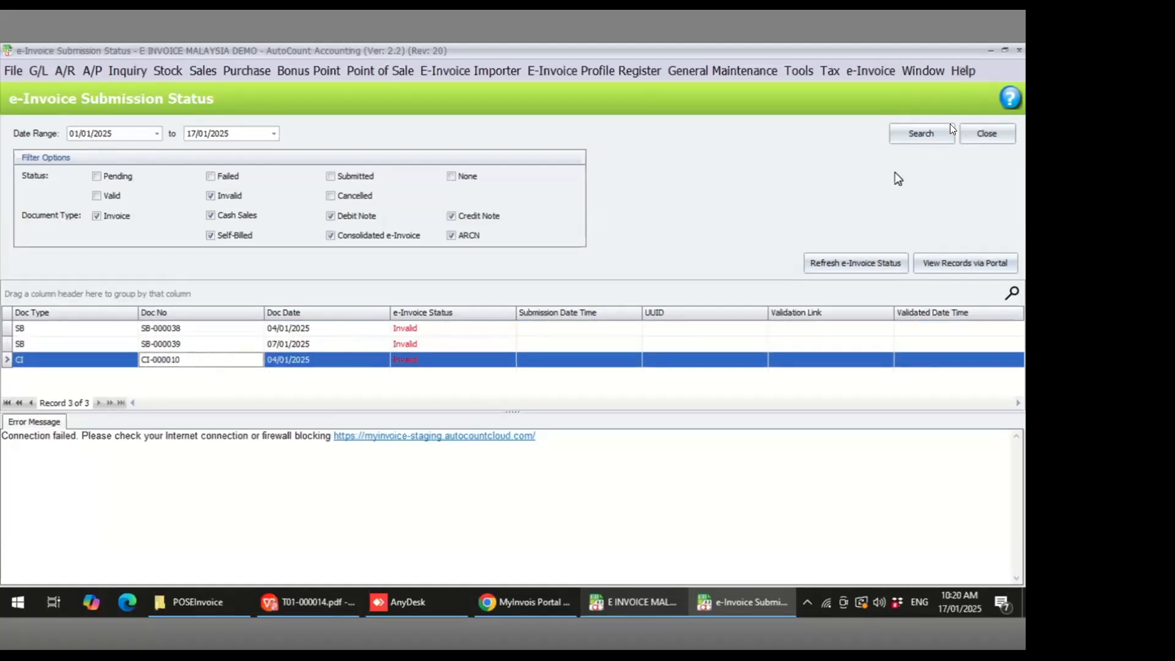
# - Close the submission status window and open the Self-Billed document list
pyautogui.click(1009, 49)
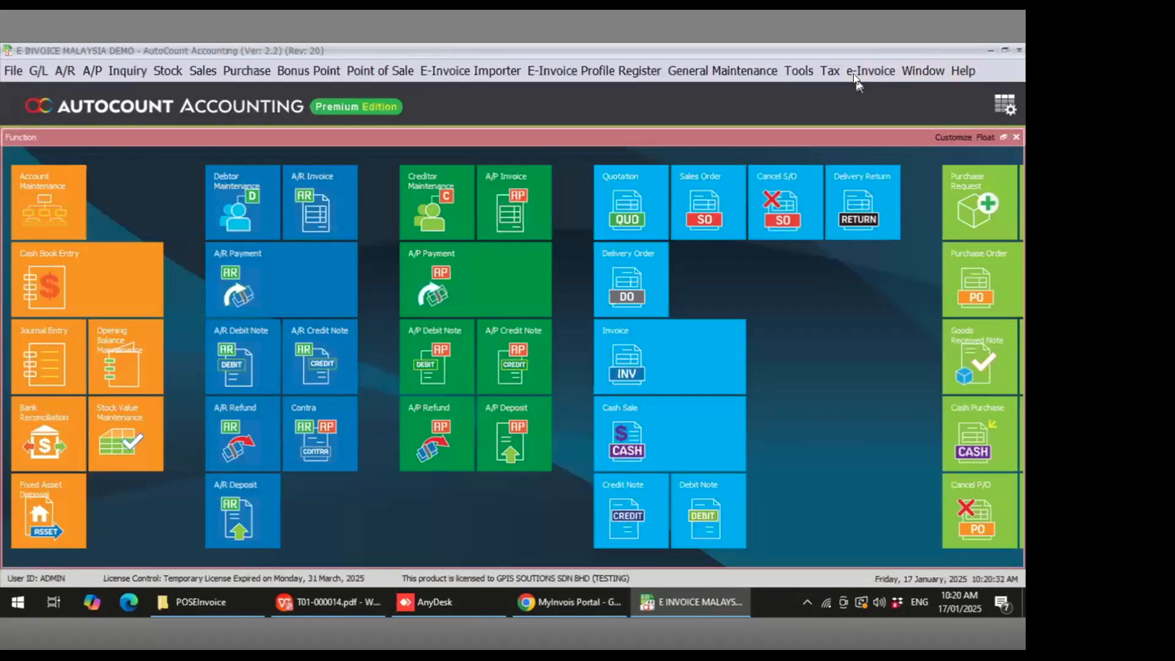
pyautogui.click(852, 77)
pyautogui.click(857, 93)
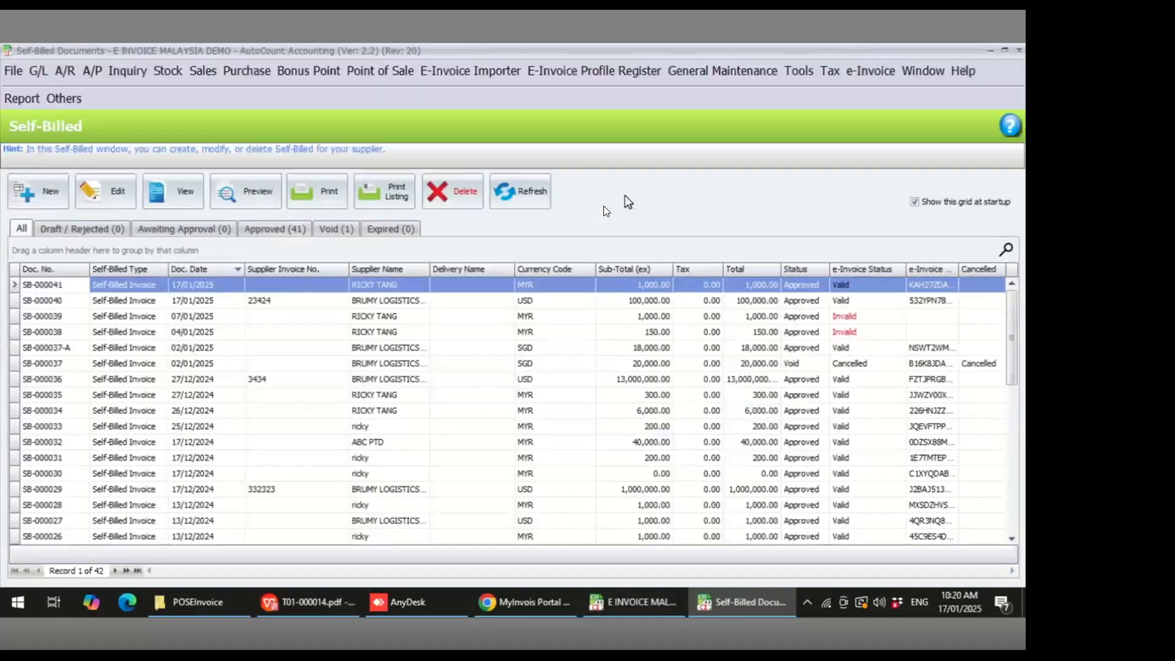
pyautogui.click(529, 316)
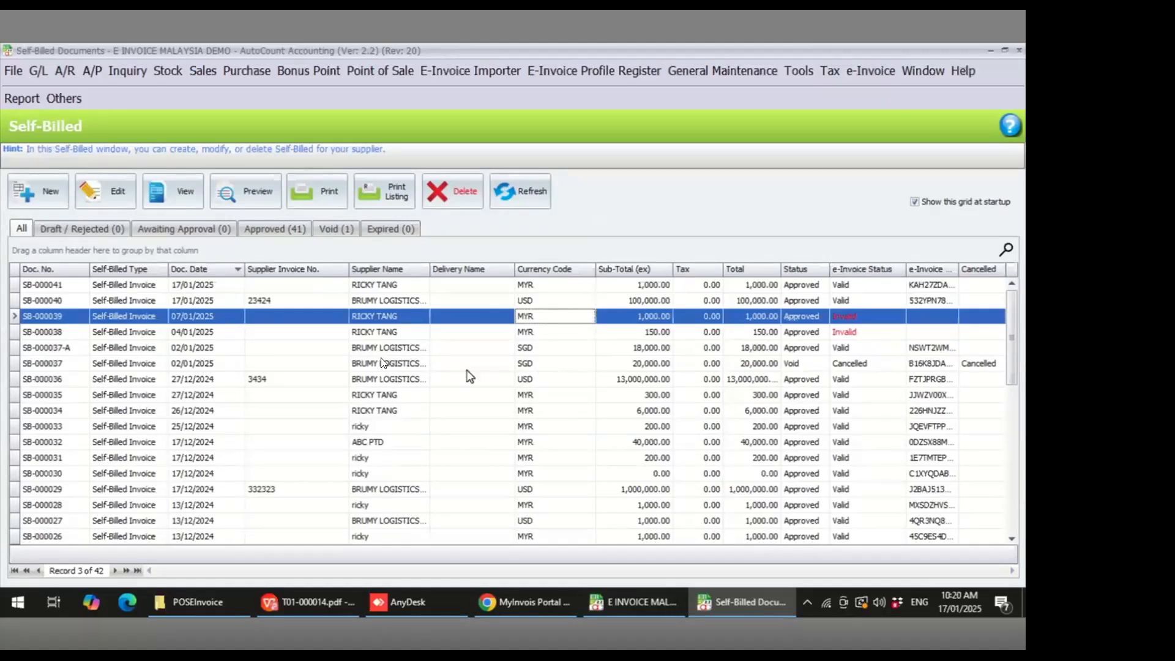
pyautogui.click(314, 315)
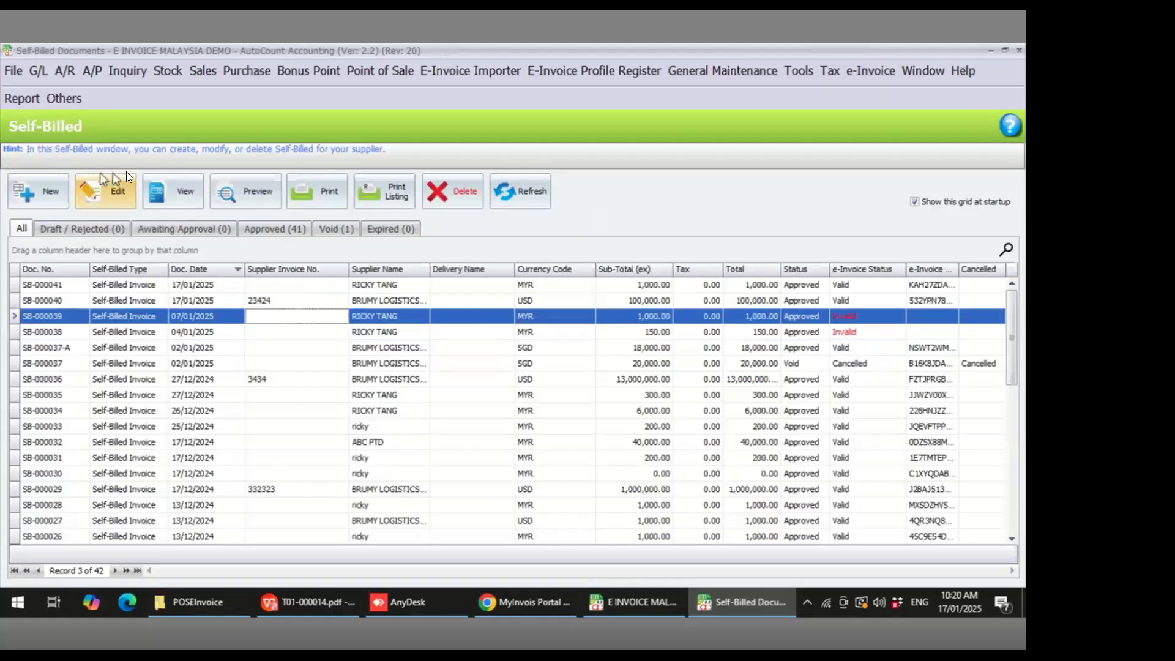
# - Start a new consolidated self-billed invoice and open the copy from other Self-Billed selection
pyautogui.click(38, 191)
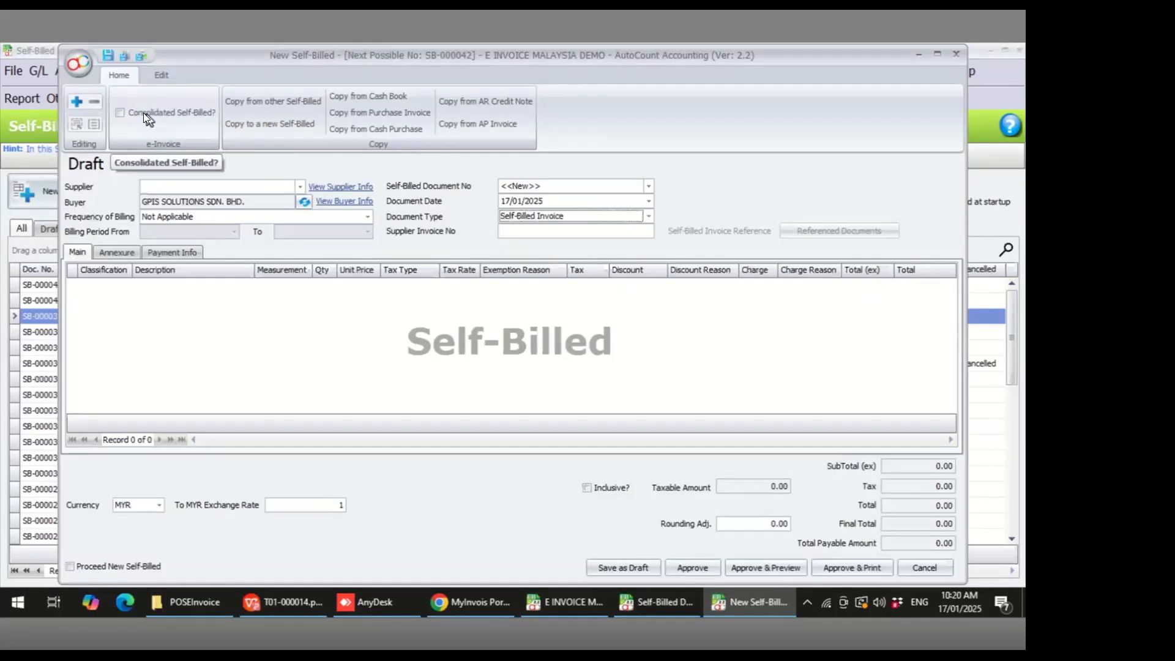
pyautogui.click(120, 113)
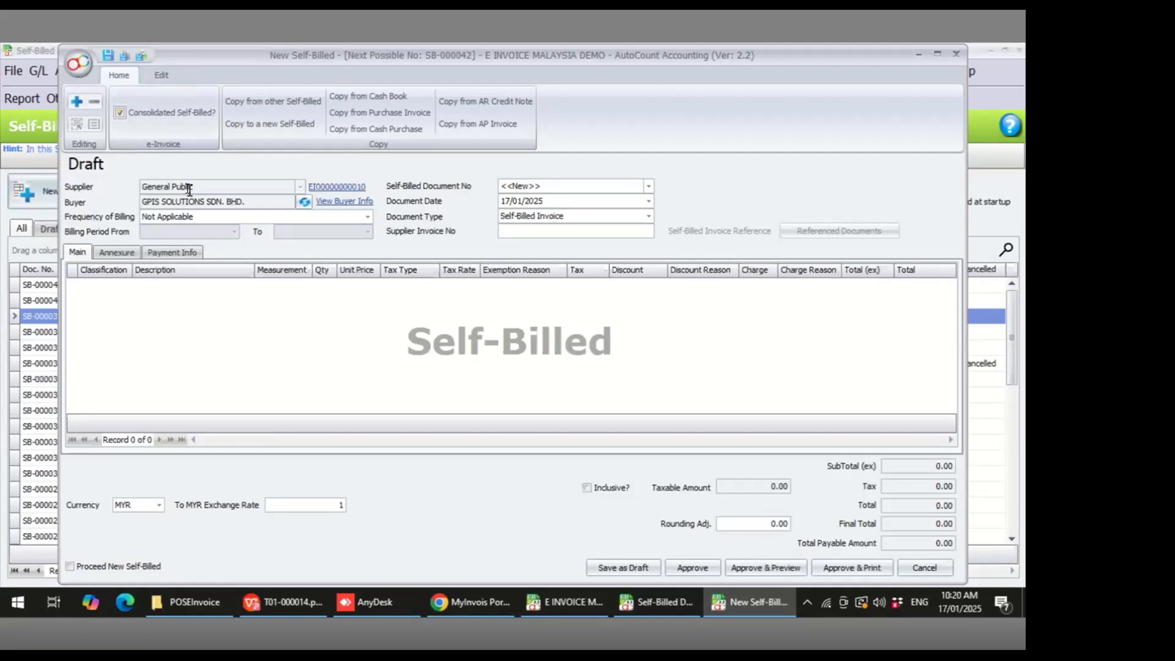
pyautogui.click(293, 102)
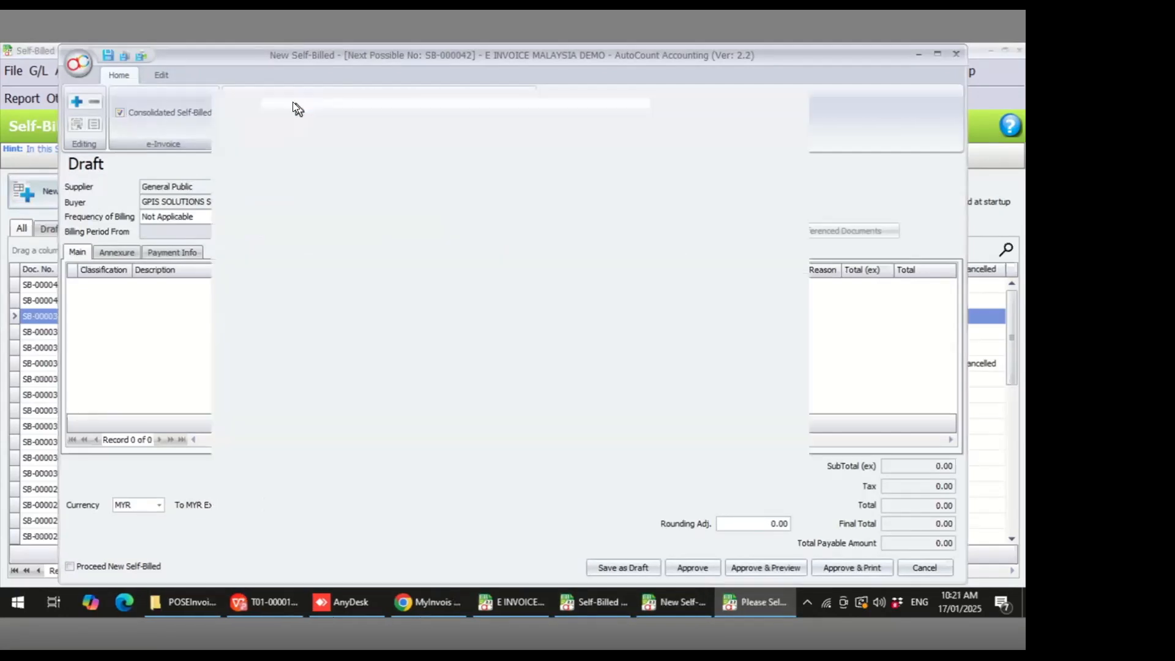
pyautogui.click(680, 131)
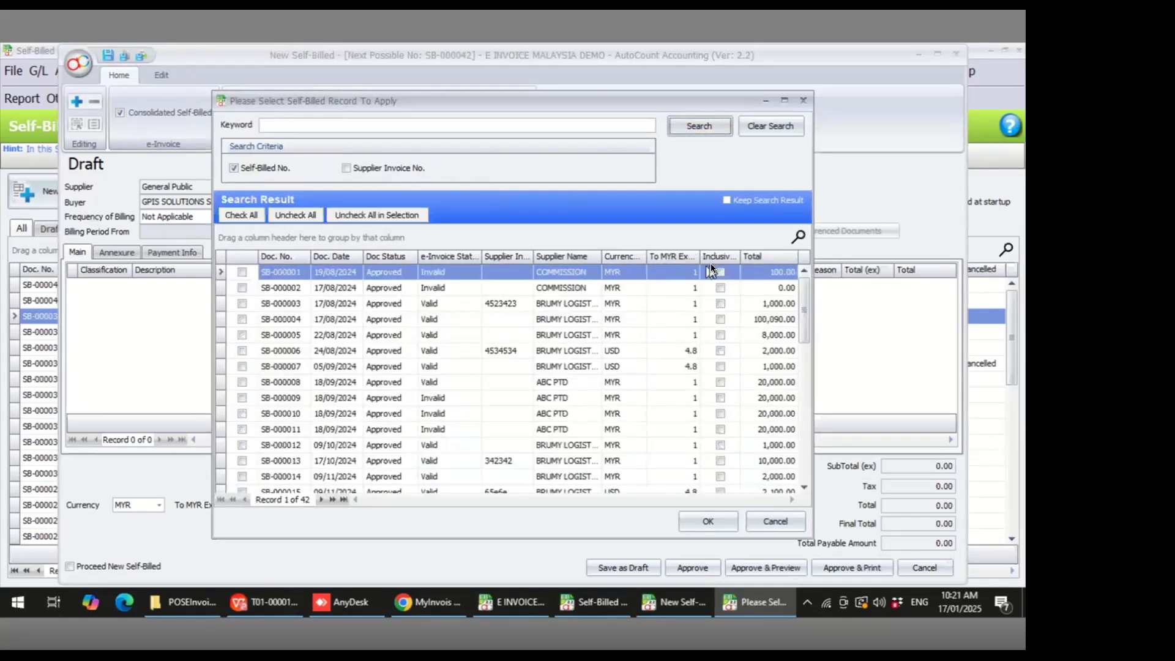
# - Sort by e-Invoice status, copy invalid records SB-000001, SB-000002, SB-000009, SB-000010 and SB-000011, and approve the self-billed invoice
pyautogui.click(448, 257)
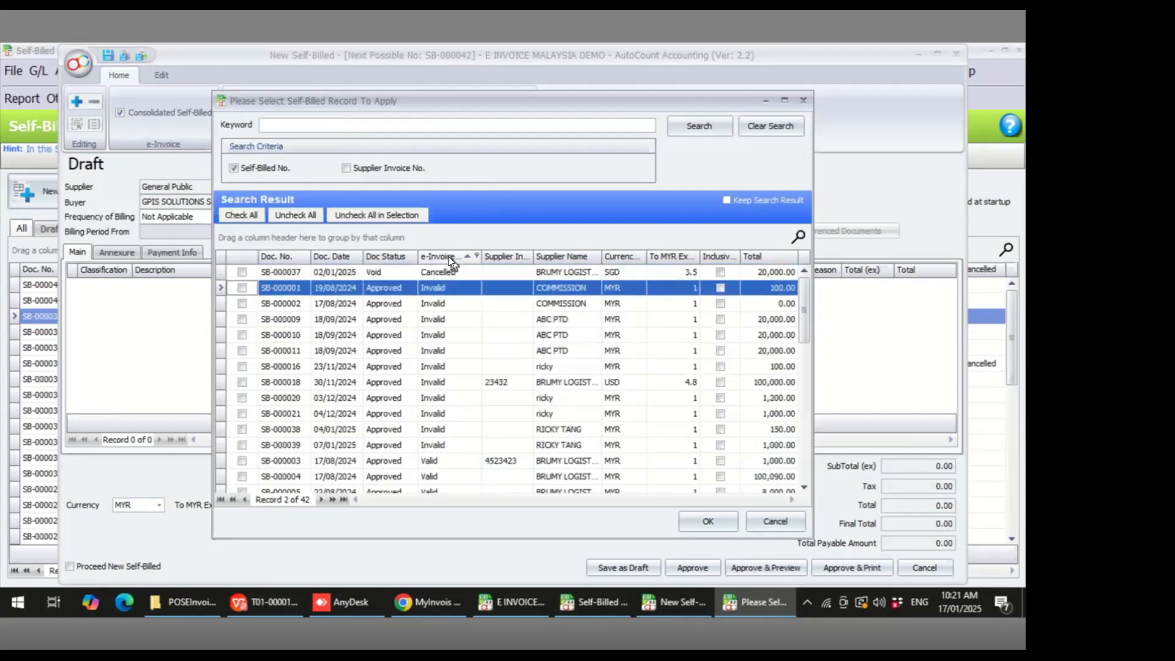
pyautogui.click(445, 254)
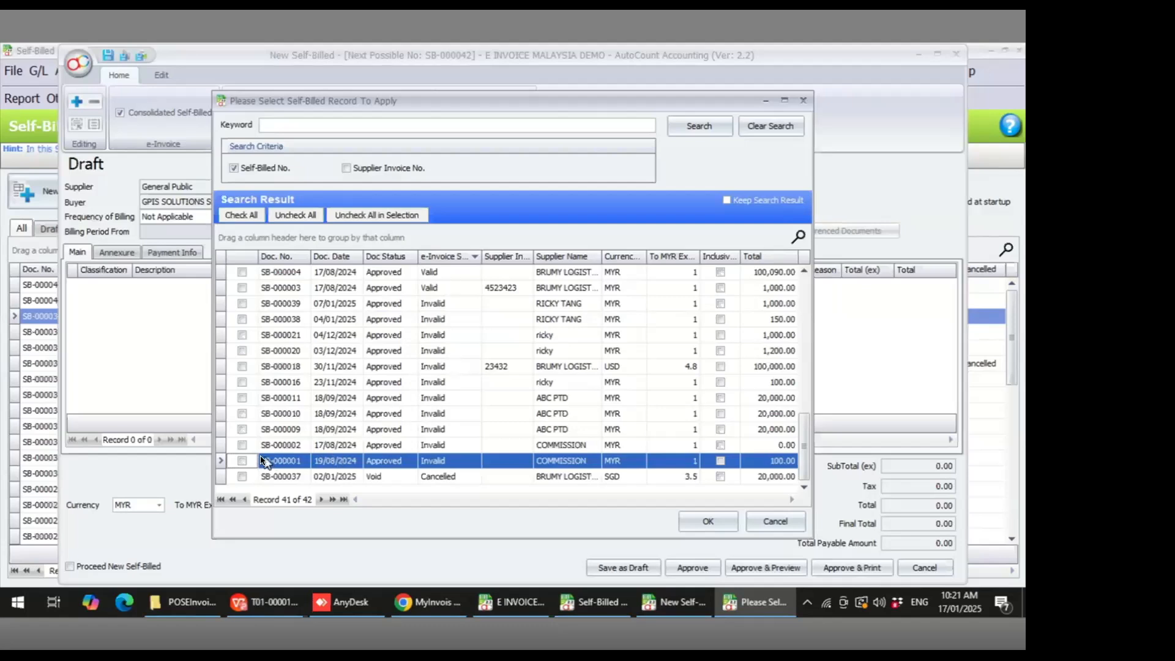
pyautogui.click(242, 460)
pyautogui.click(242, 444)
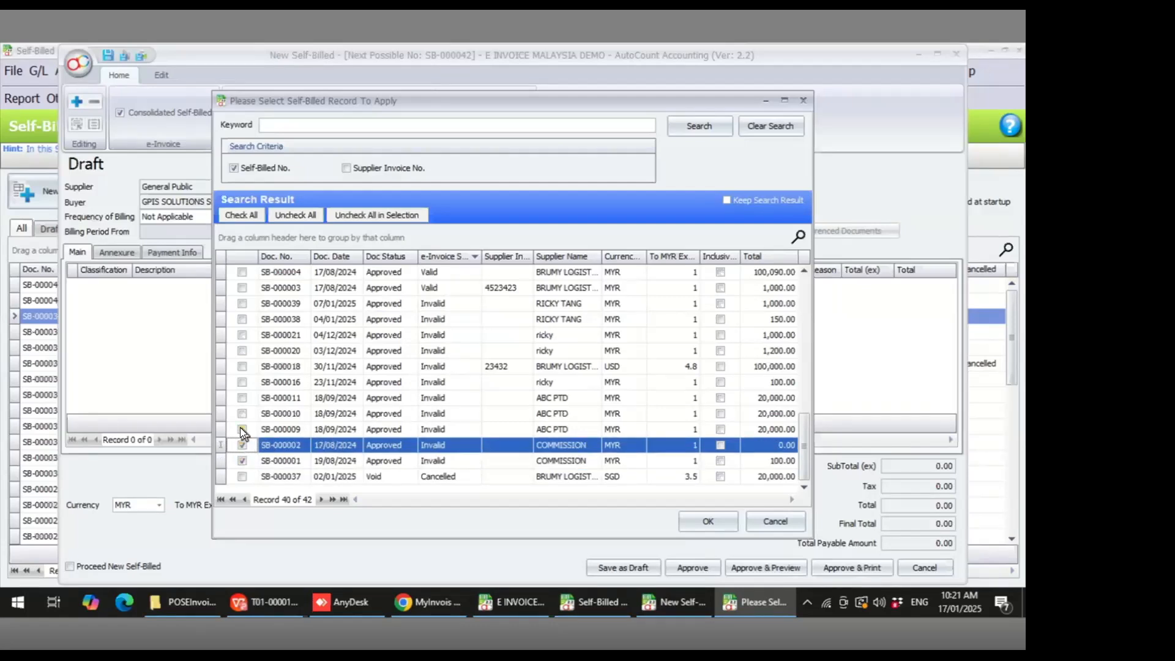
pyautogui.click(241, 429)
pyautogui.click(242, 413)
pyautogui.click(242, 397)
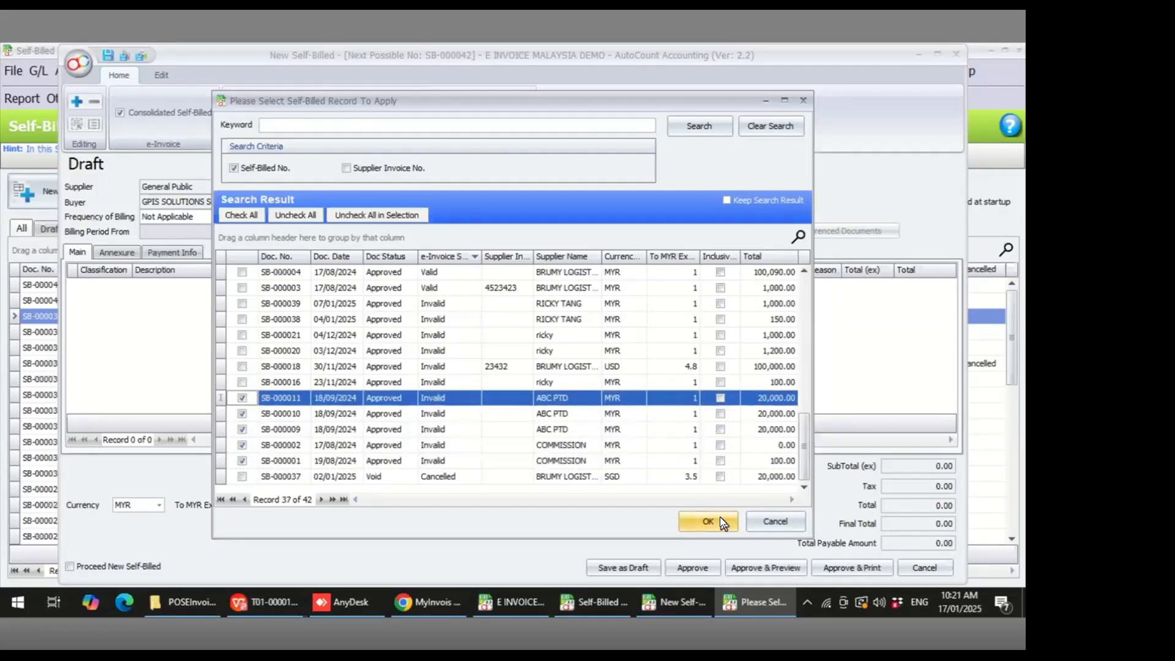
pyautogui.click(708, 521)
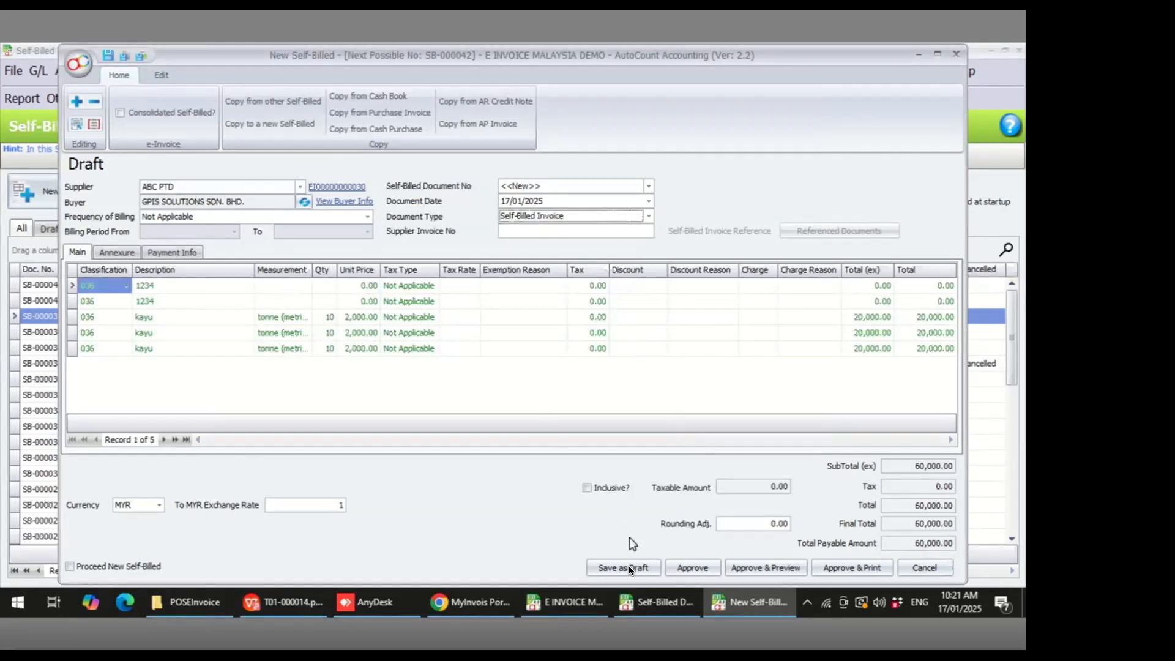
pyautogui.click(698, 566)
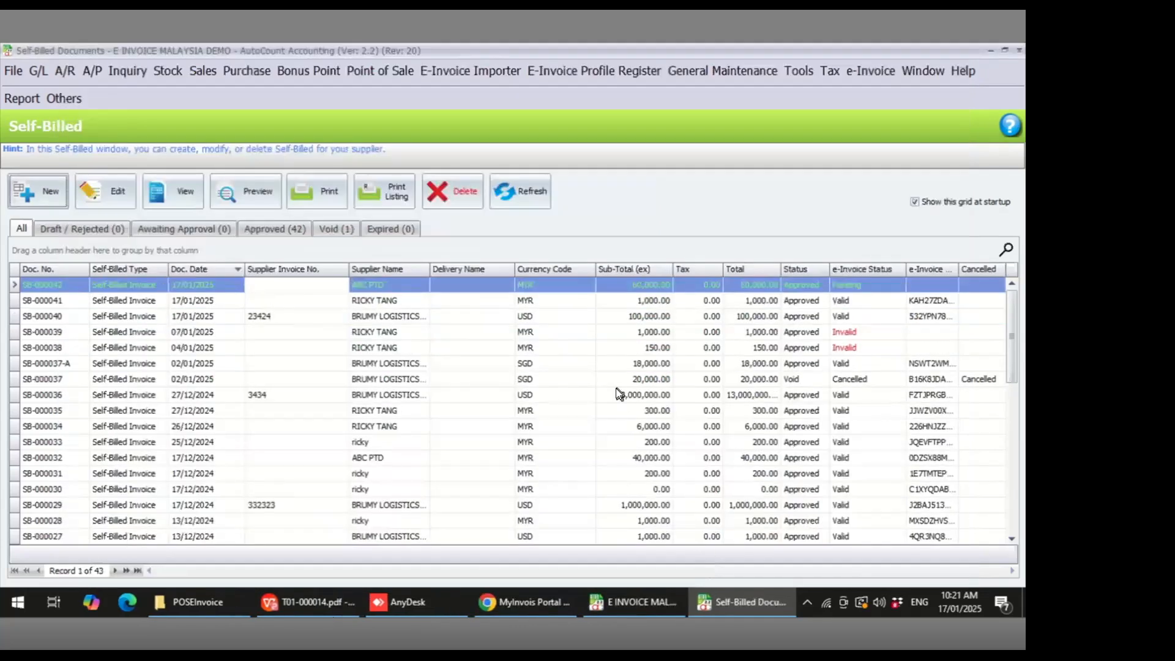
# - Refresh the Self-Billed document list to check the e-Invoice status of the new consolidated self-billed invoice SB-000042
pyautogui.click(535, 286)
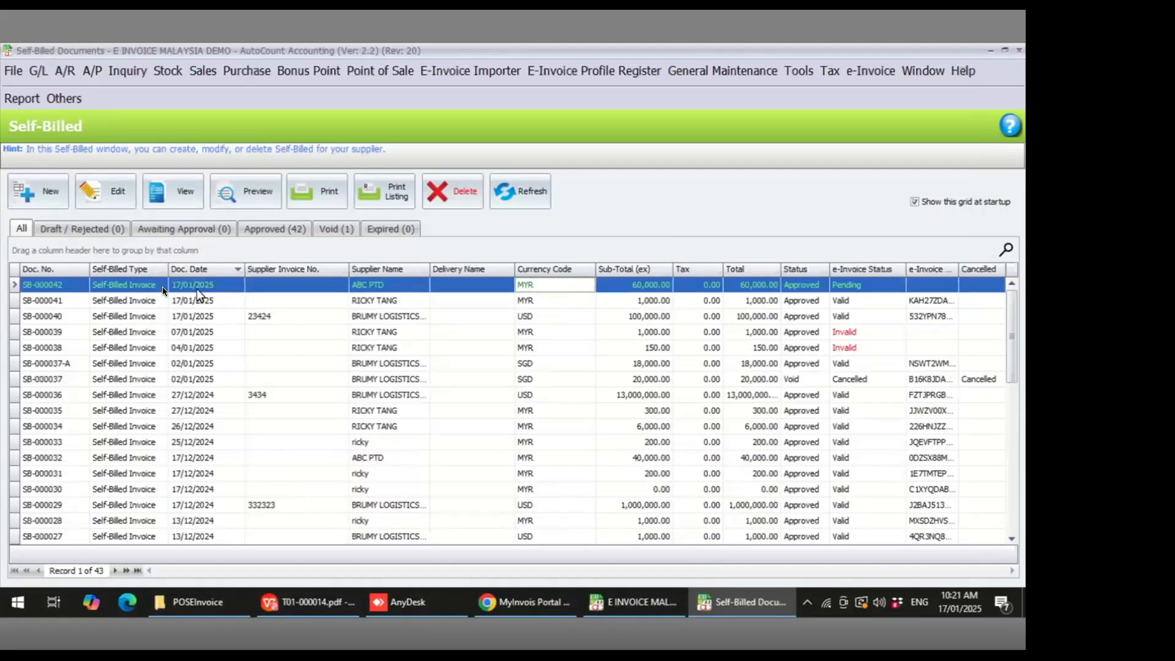
pyautogui.click(503, 187)
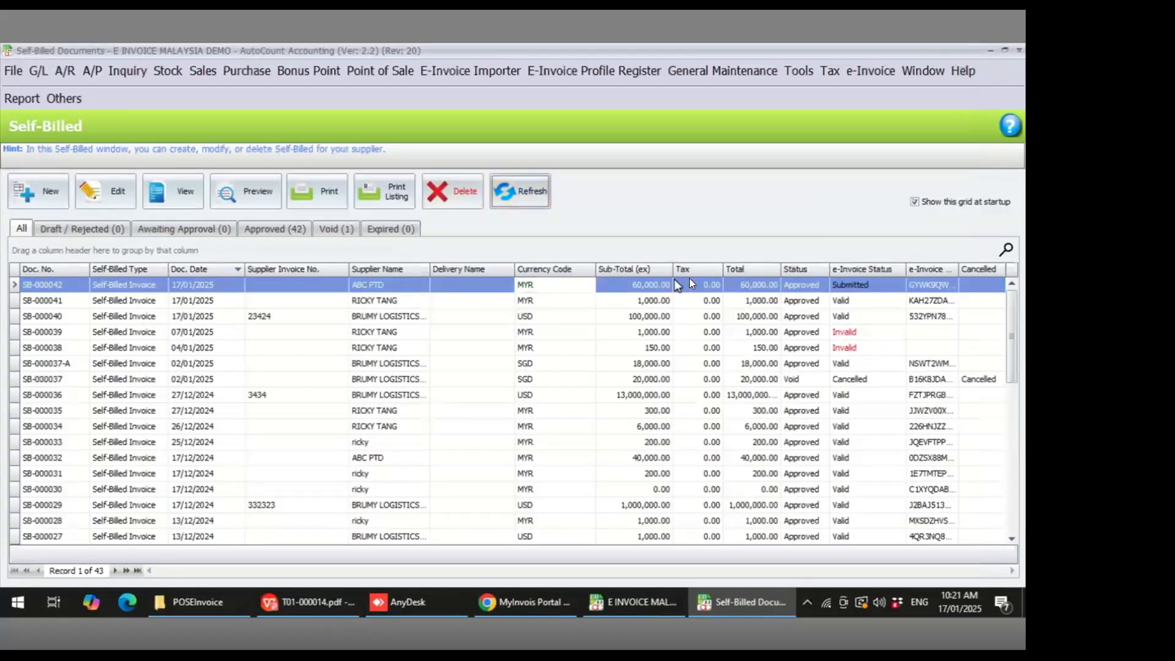
pyautogui.click(853, 289)
pyautogui.click(518, 192)
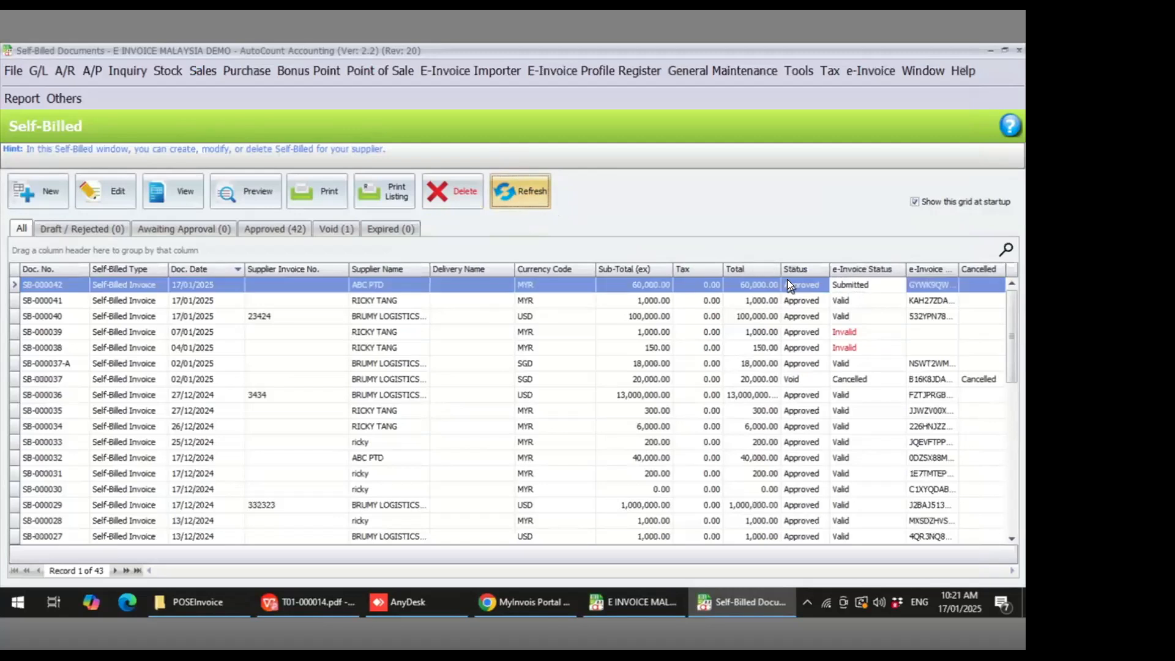
pyautogui.click(869, 289)
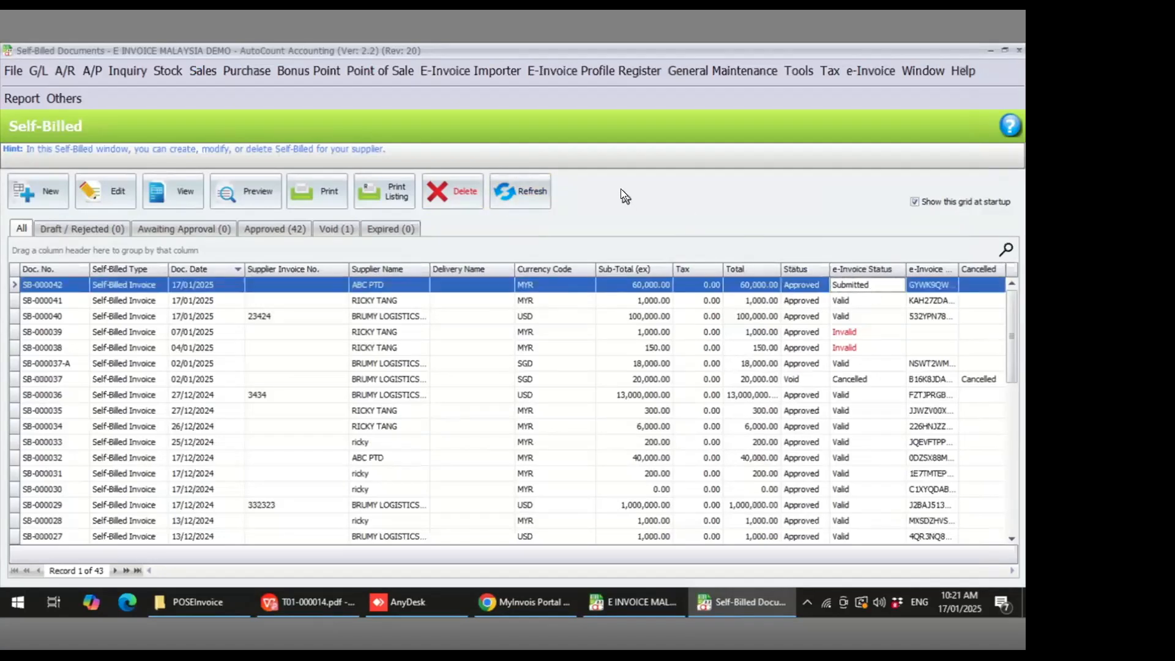
pyautogui.click(534, 194)
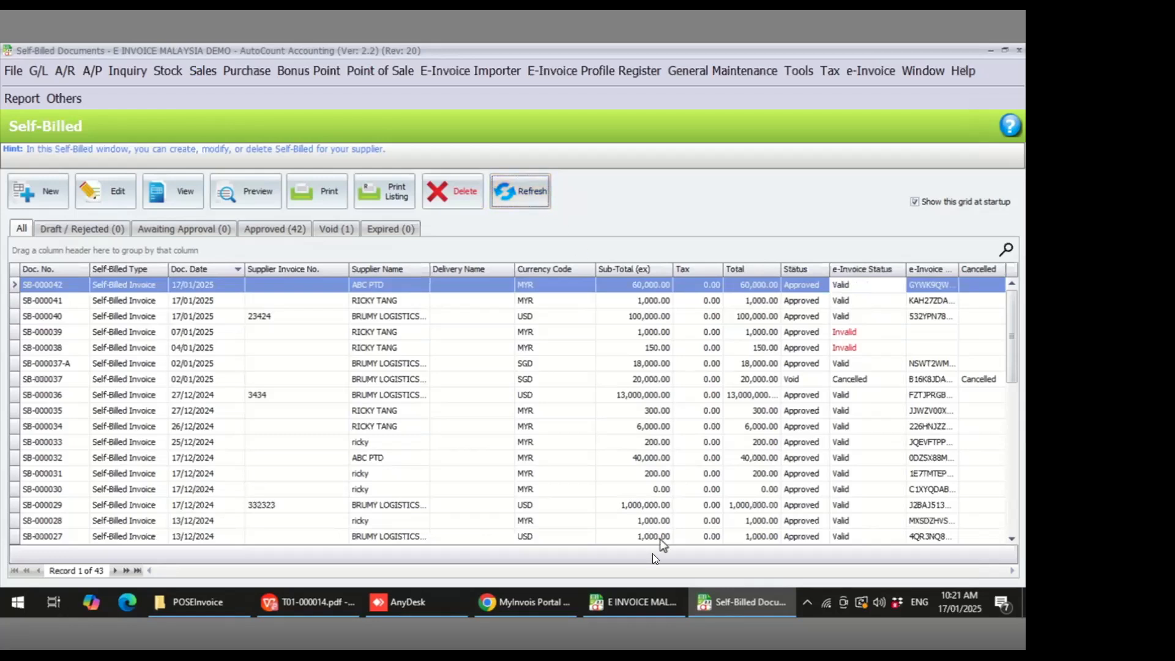
# - Open self-billed invoice SB-000042 from the MyInvois Portal documents list and review its supplier, buyer and line item details
pyautogui.click(533, 603)
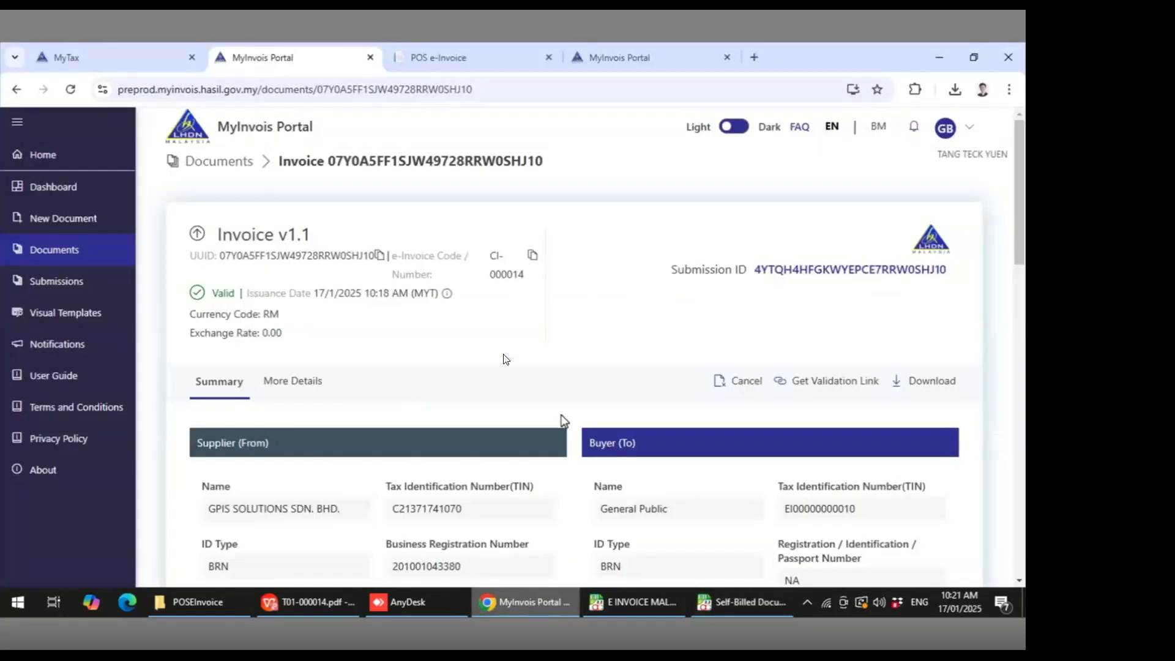
pyautogui.click(87, 249)
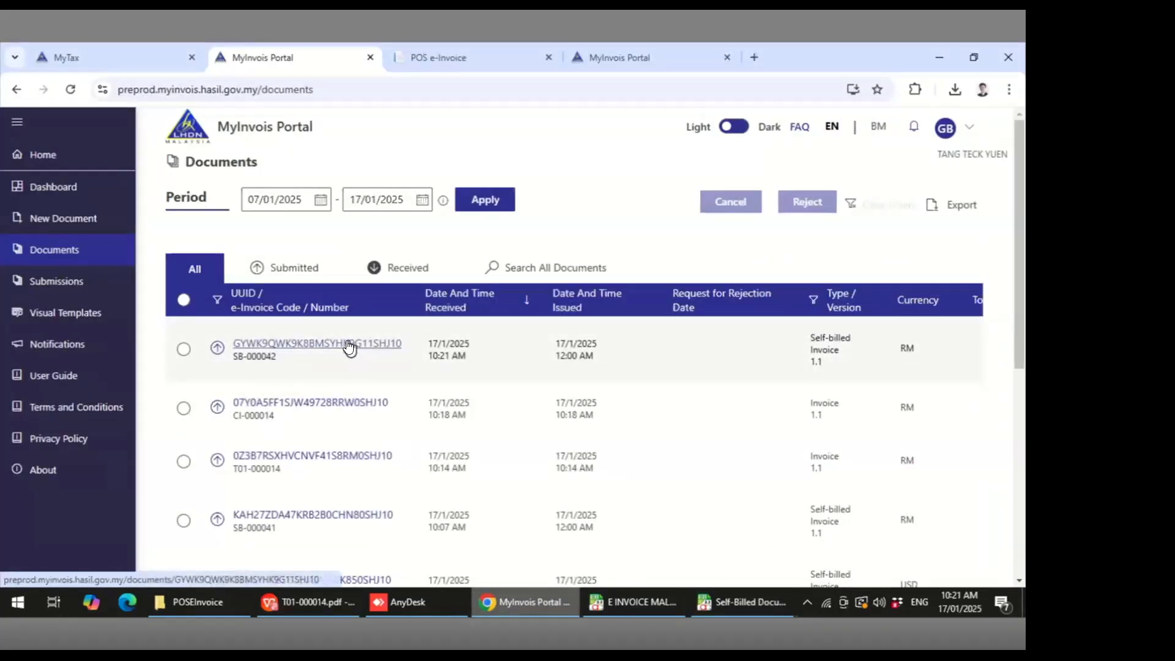
pyautogui.click(350, 344)
pyautogui.scroll(-5, 511, 408)
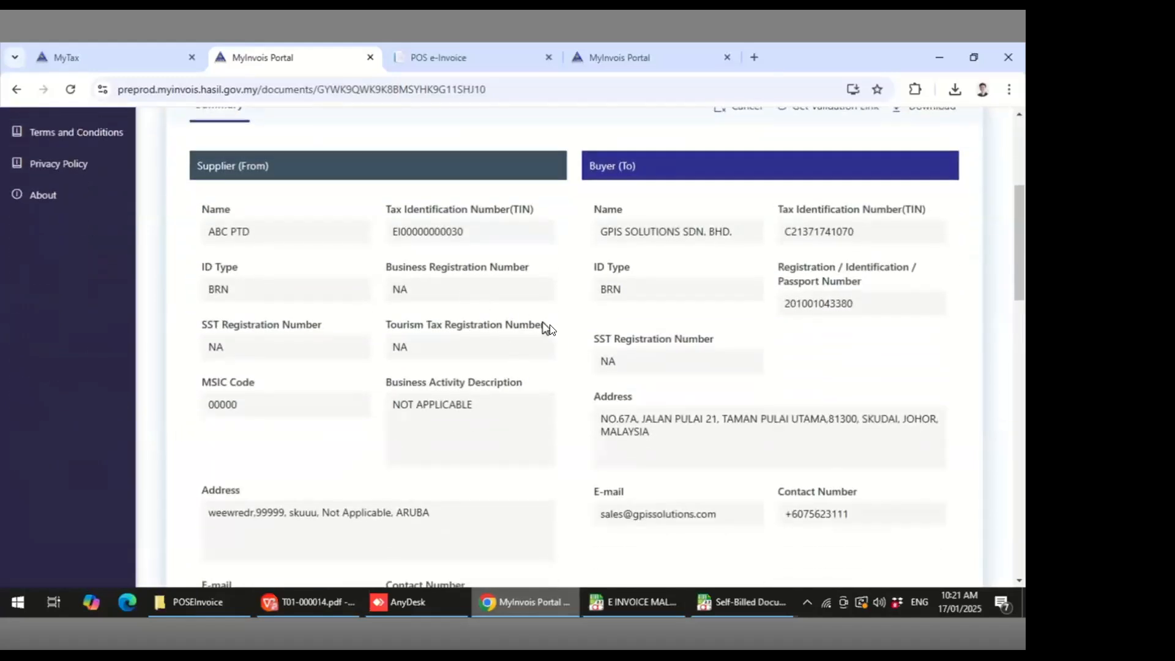
pyautogui.scroll(-9, 594, 395)
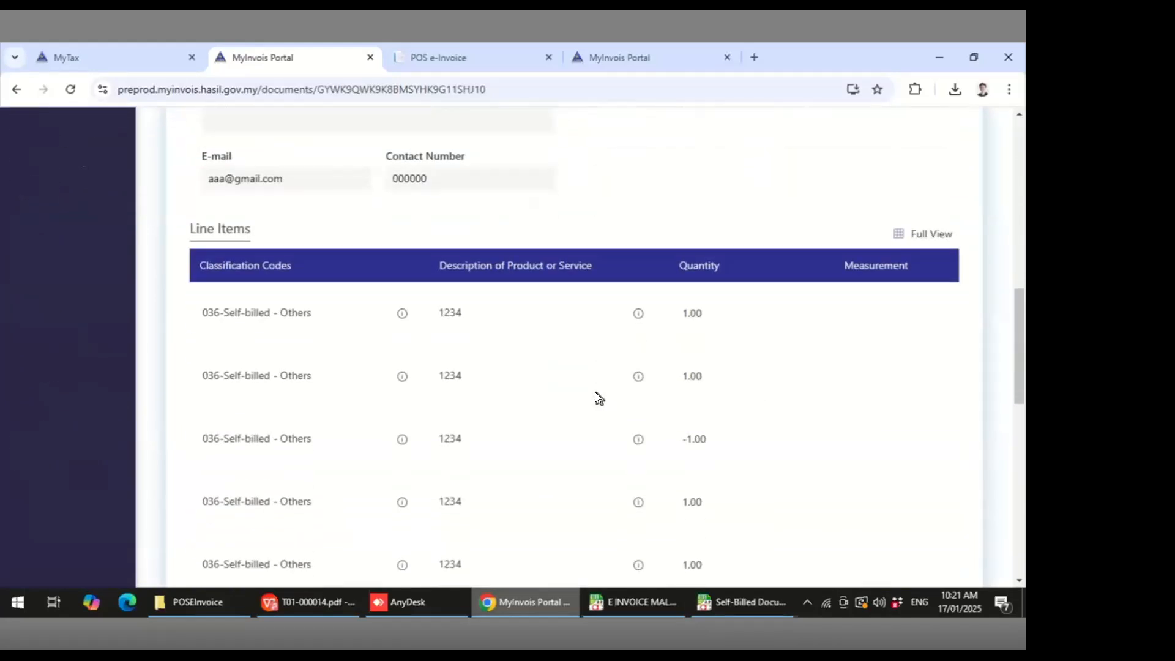
pyautogui.scroll(-7, 436, 348)
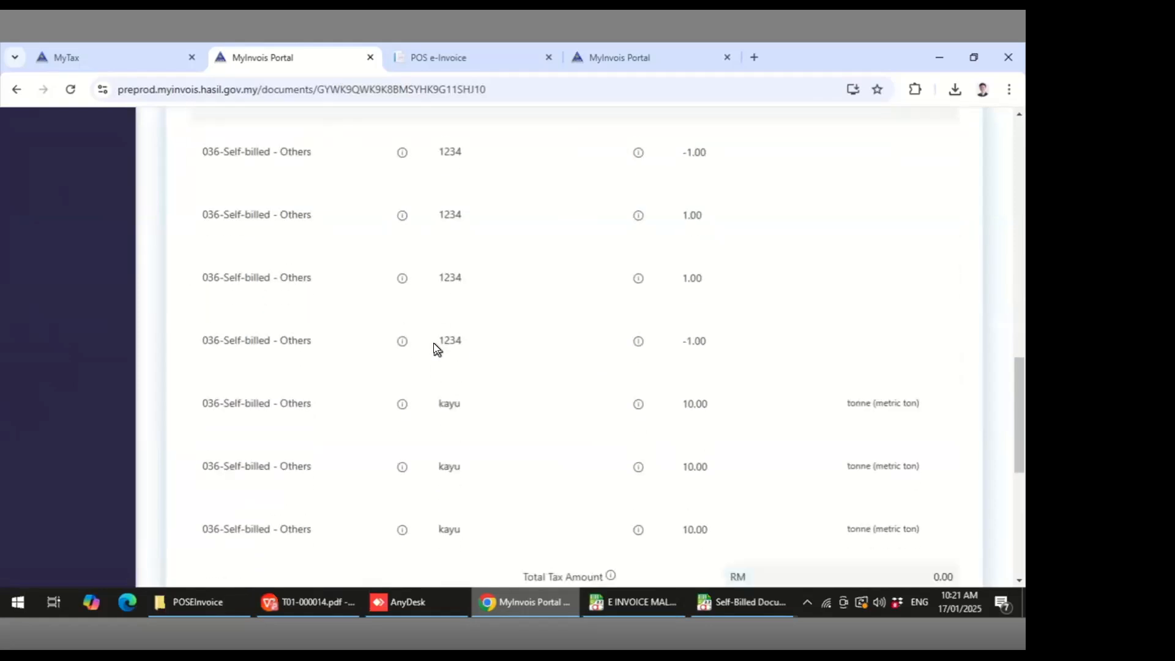
pyautogui.scroll(-1, 435, 349)
pyautogui.scroll(3, 452, 230)
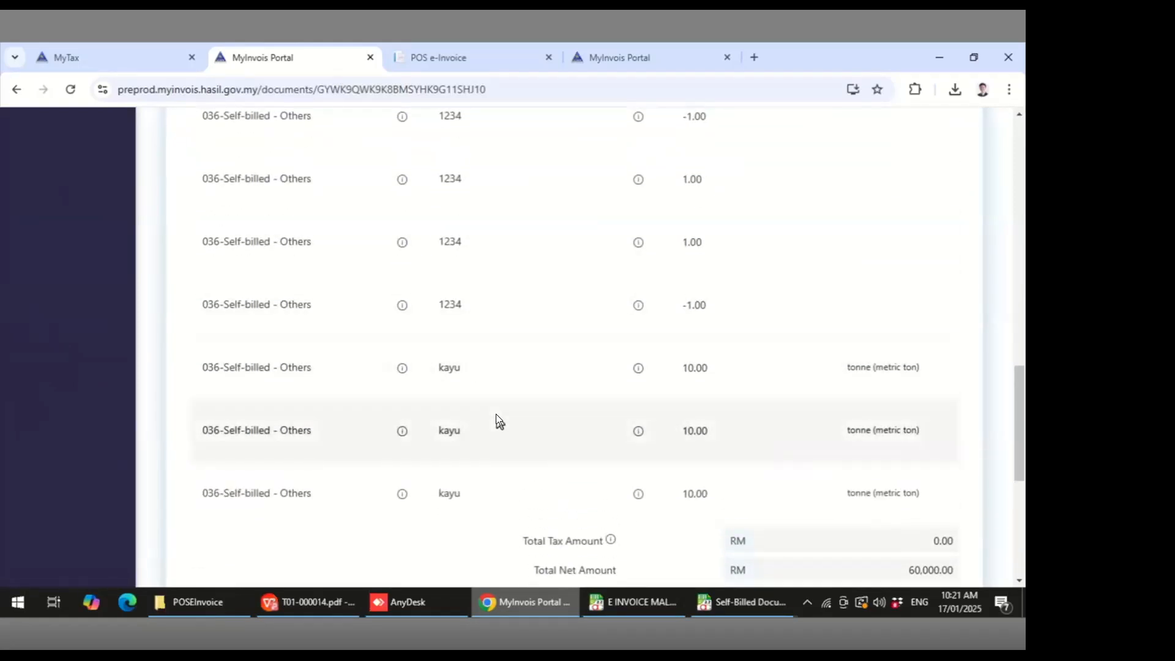
pyautogui.scroll(-1, 496, 421)
pyautogui.scroll(-2, 495, 413)
pyautogui.scroll(10, 495, 414)
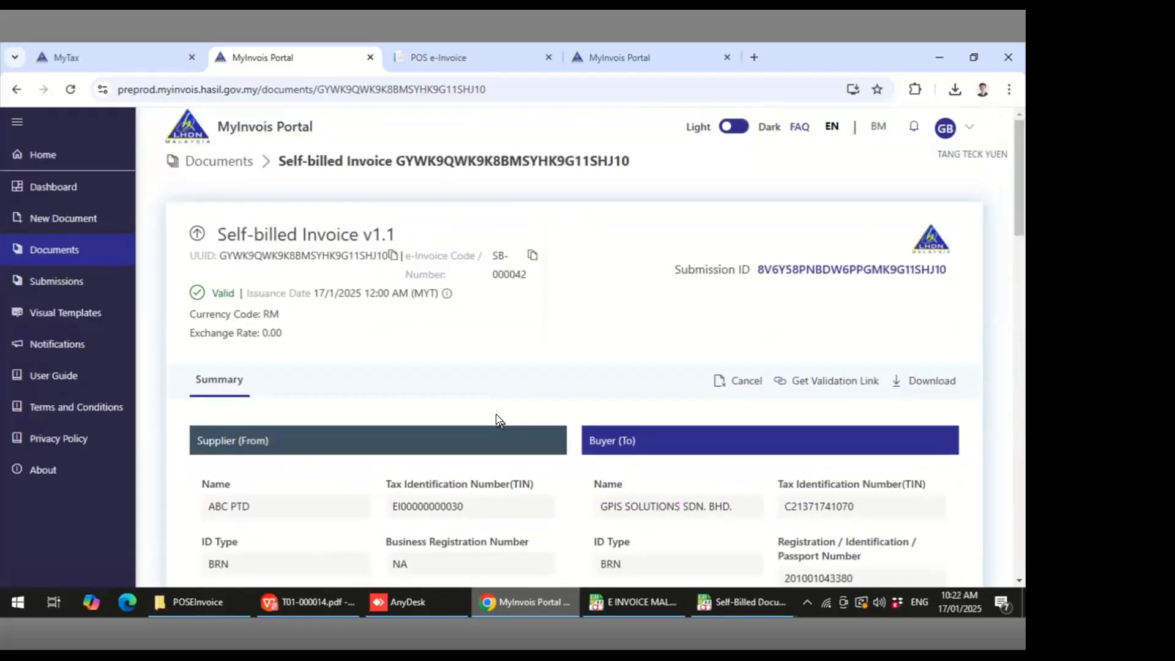
# - Return to AutoCount and close the Self-Billed document list window
pyautogui.click(764, 596)
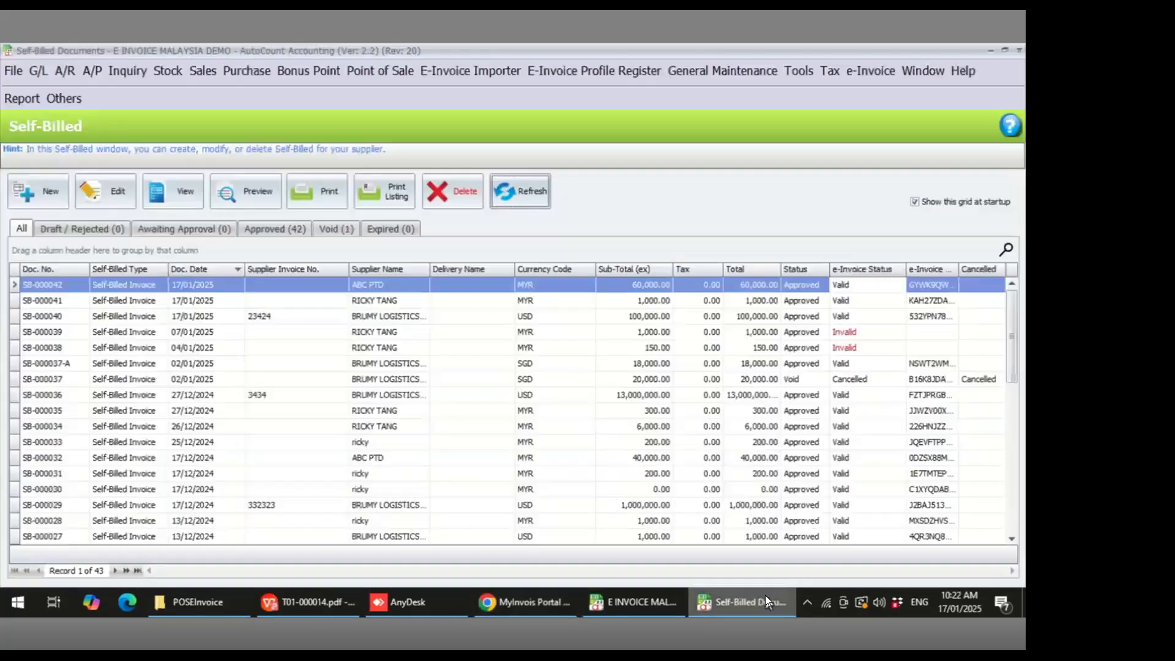
pyautogui.click(1020, 49)
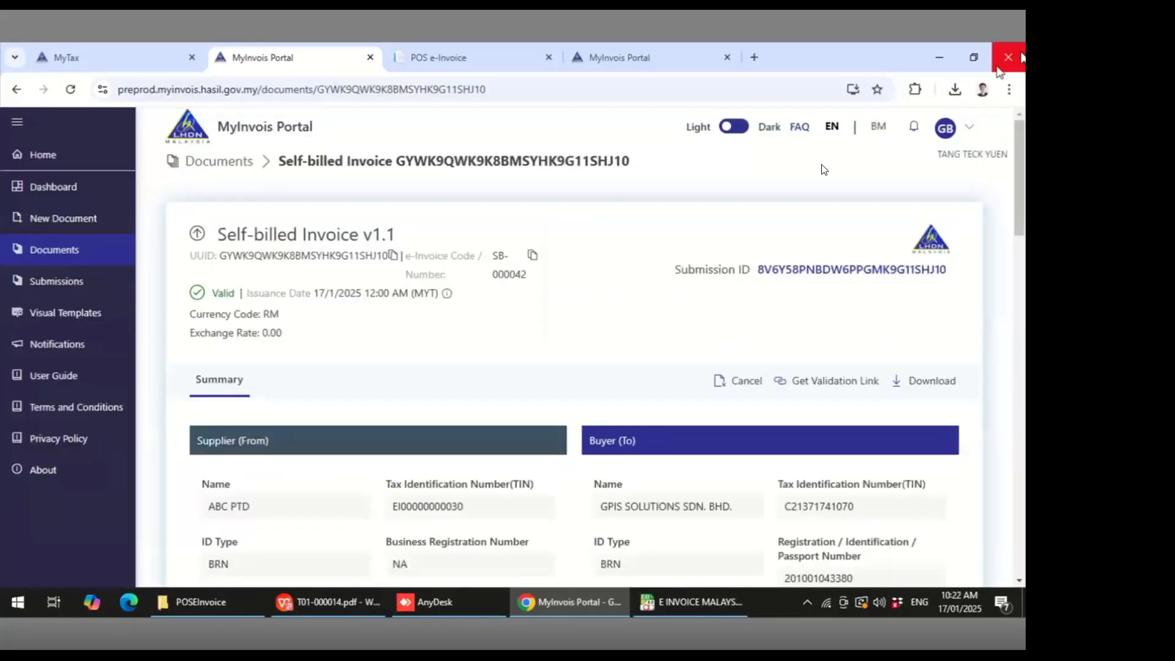